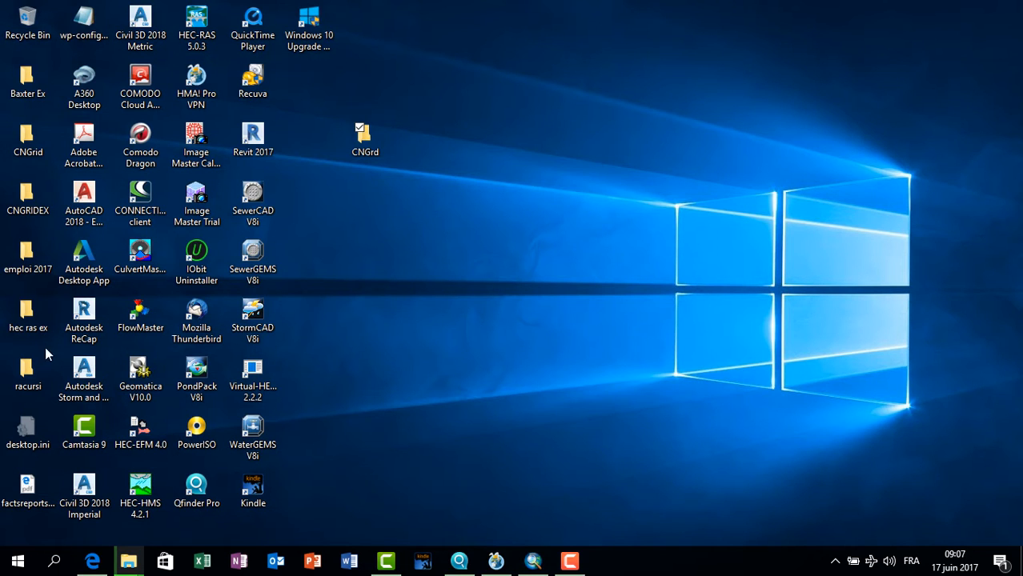
# Switch to ArcMap and disconnect the CNGRIDEX folder from the catalog's folder connections
pyautogui.click(534, 562)
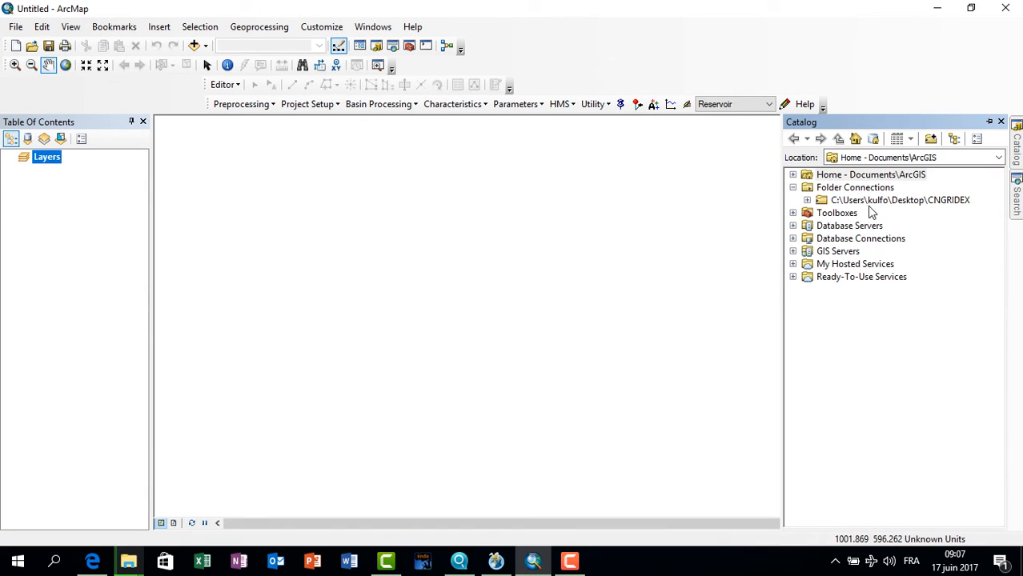
pyautogui.click(863, 202)
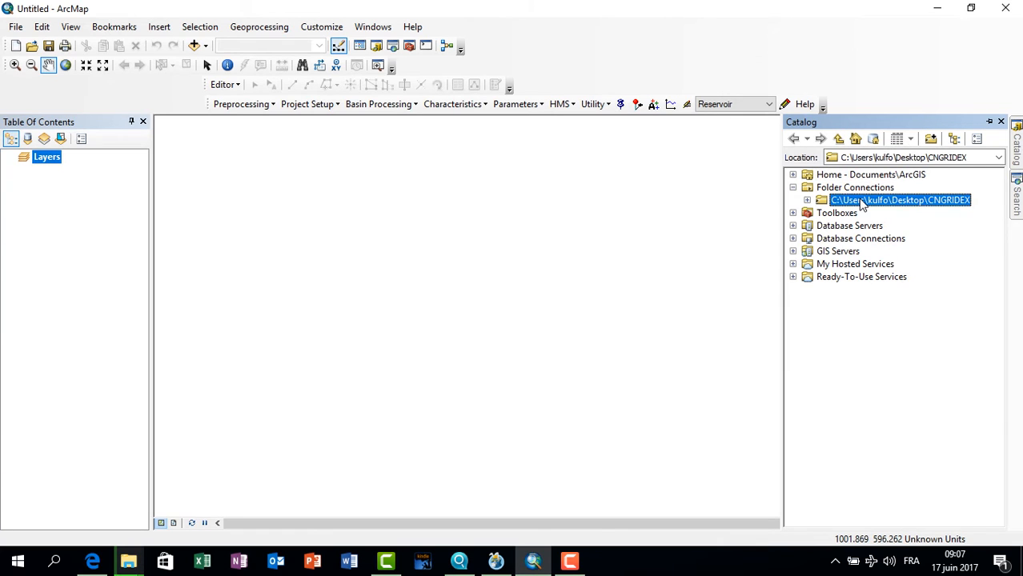
pyautogui.rightClick(862, 202)
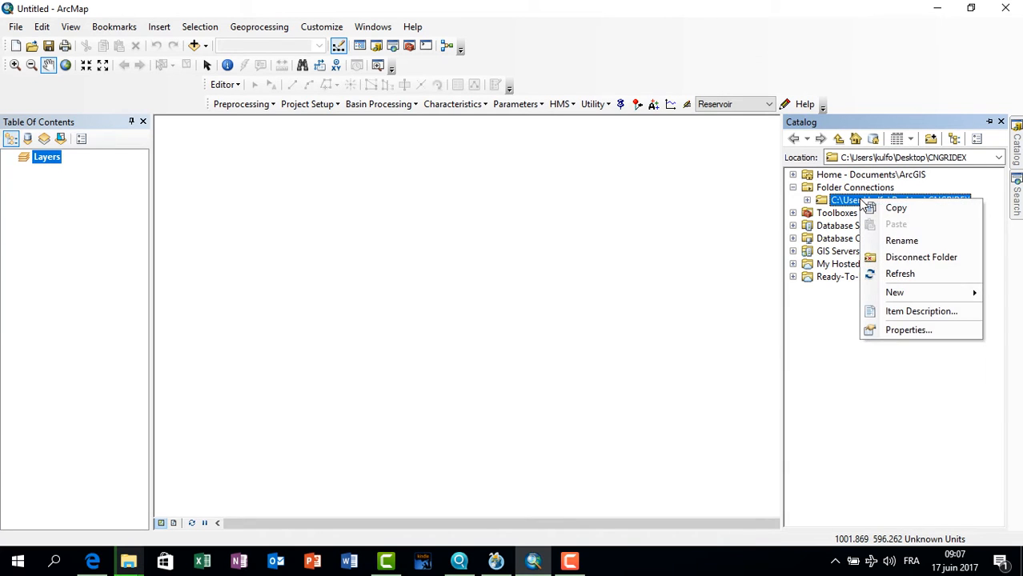
pyautogui.click(919, 259)
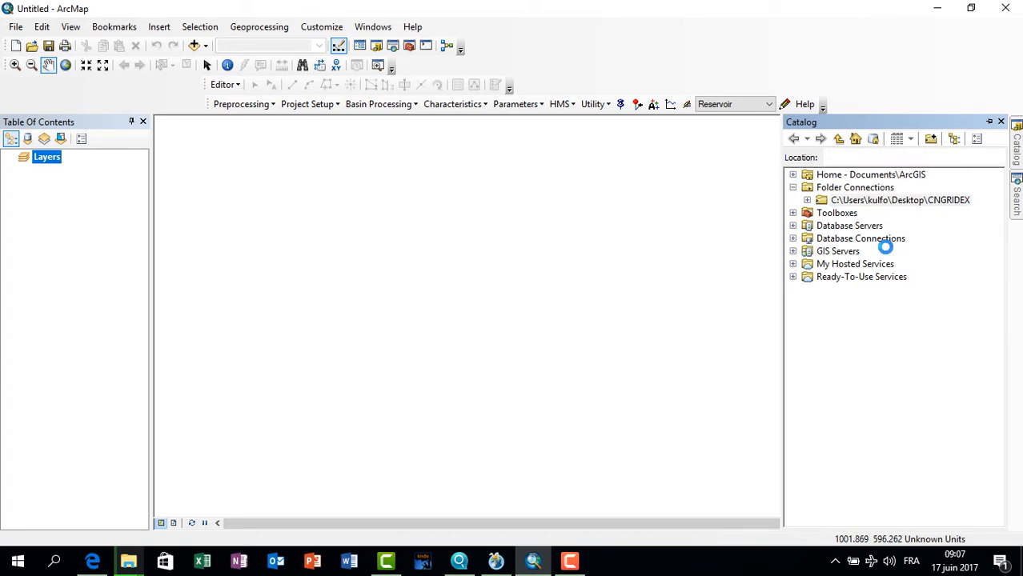
# Connect the catalog to the CNGrd folder on the desktop and expand the connection's contents
pyautogui.click(931, 140)
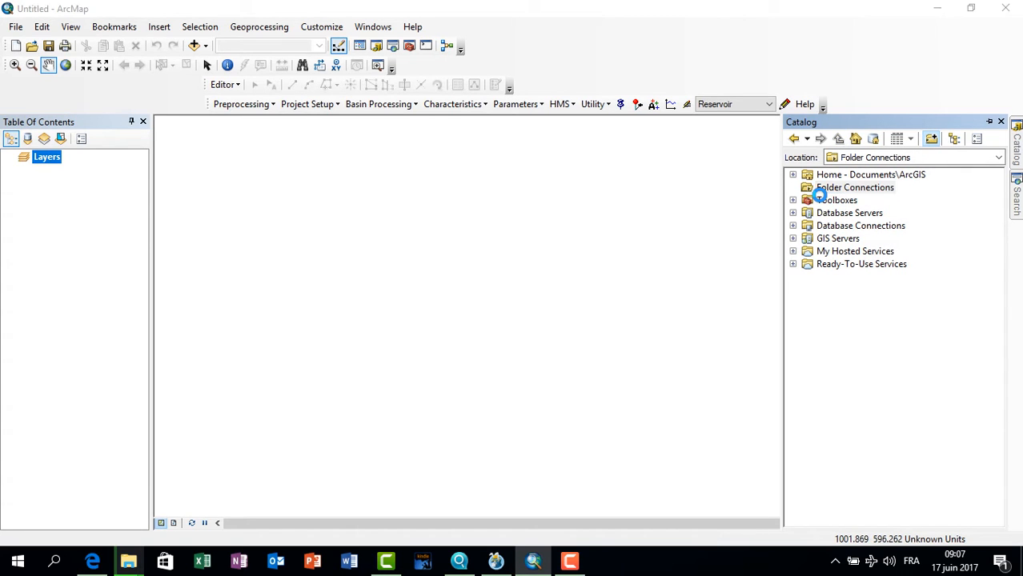
pyautogui.moveTo(610, 252); pyautogui.dragTo(612, 291)
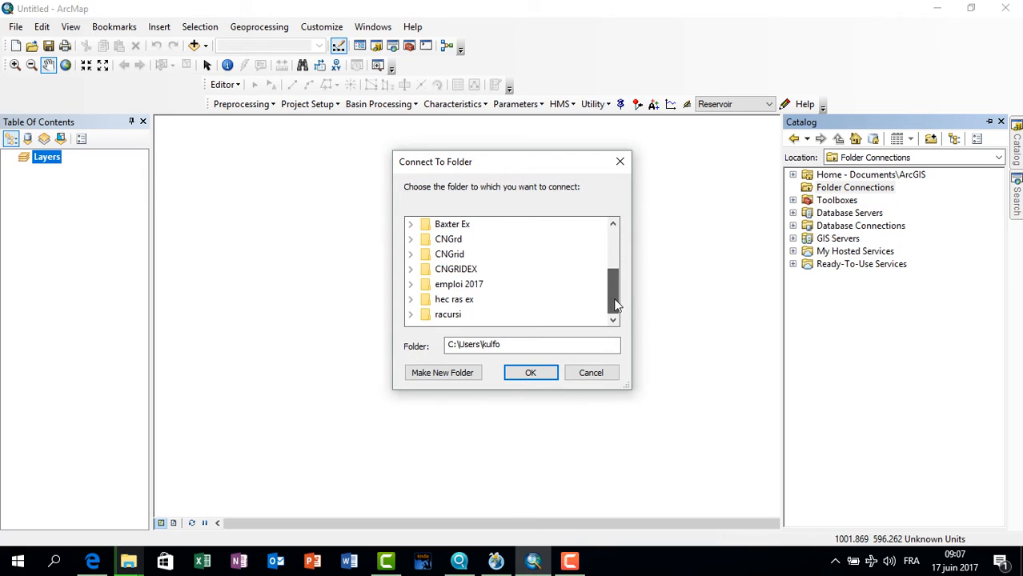
pyautogui.doubleClick(448, 240)
pyautogui.click(531, 373)
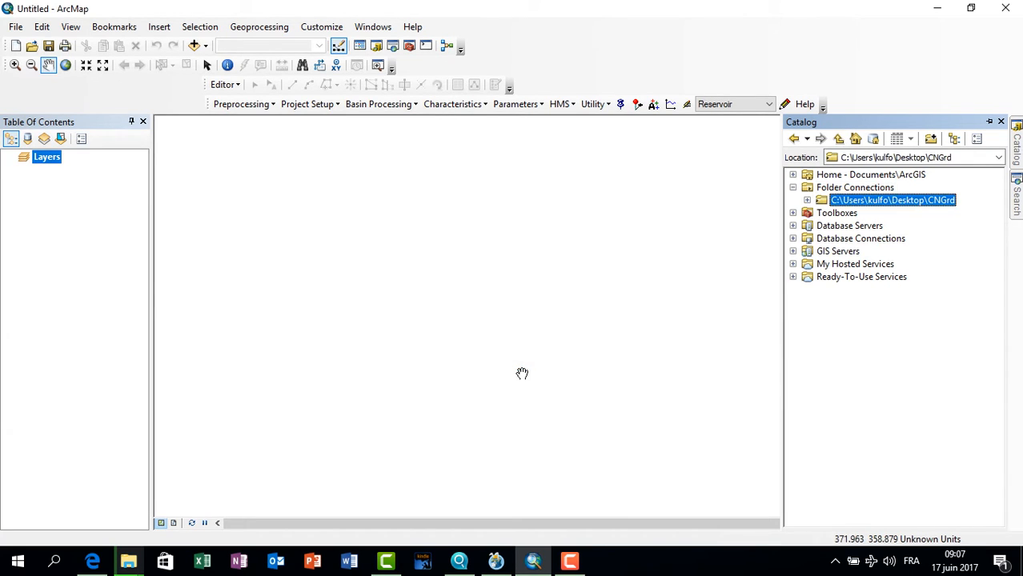
pyautogui.click(807, 201)
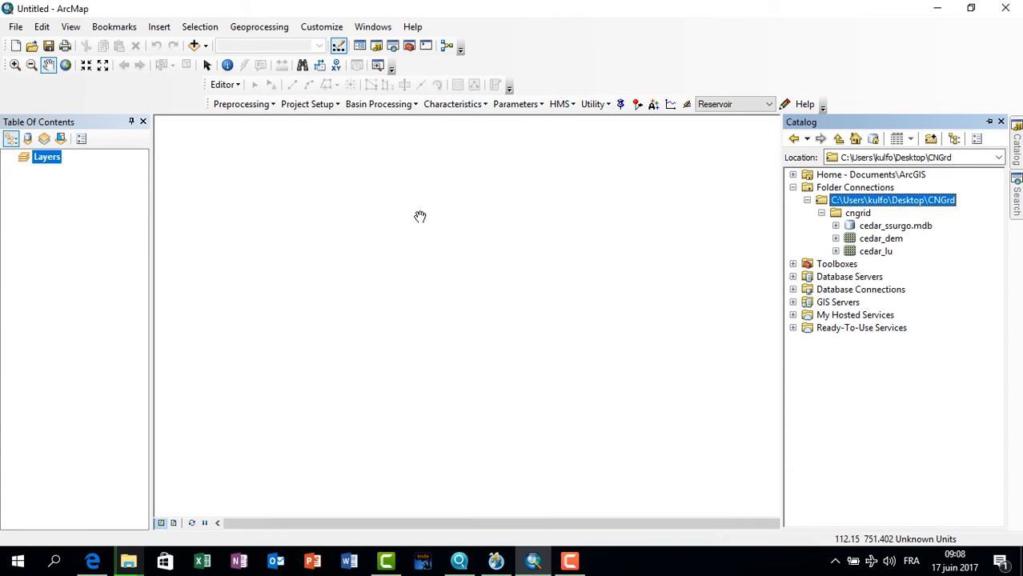
# Review which ArcMap extensions are enabled, including 3D Analyst and Spatial Analyst
pyautogui.click(194, 46)
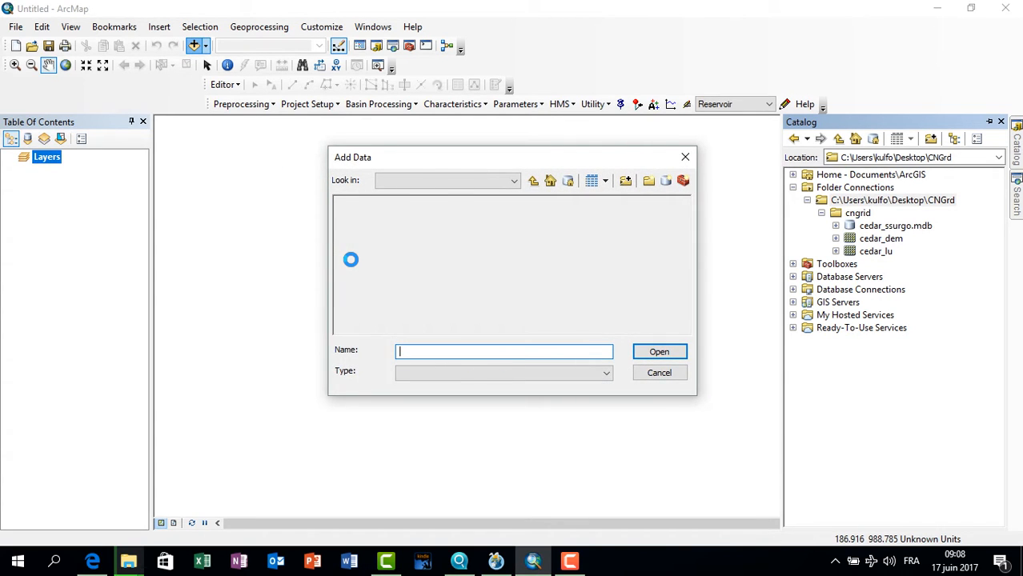
pyautogui.click(669, 376)
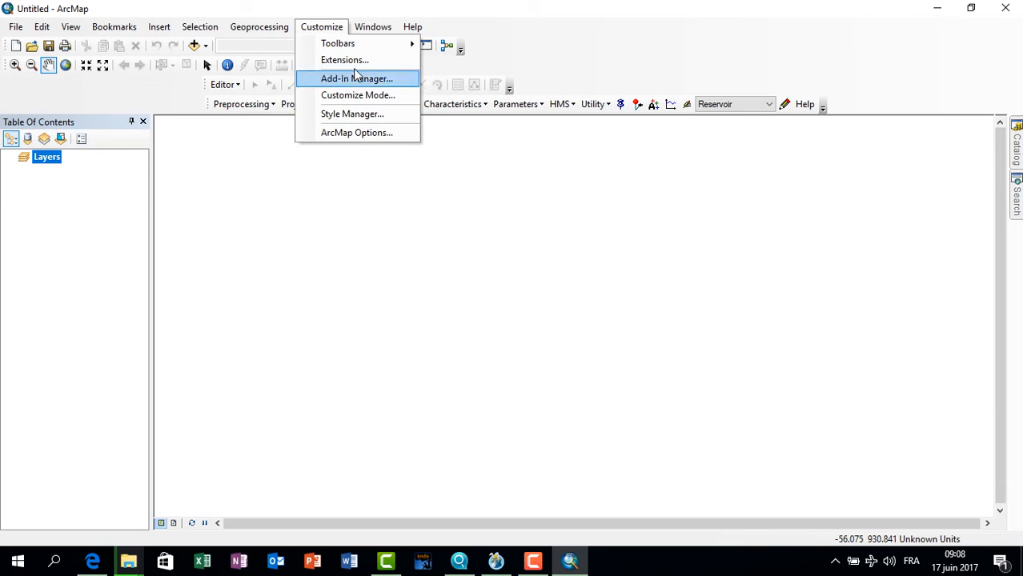
pyautogui.click(358, 68)
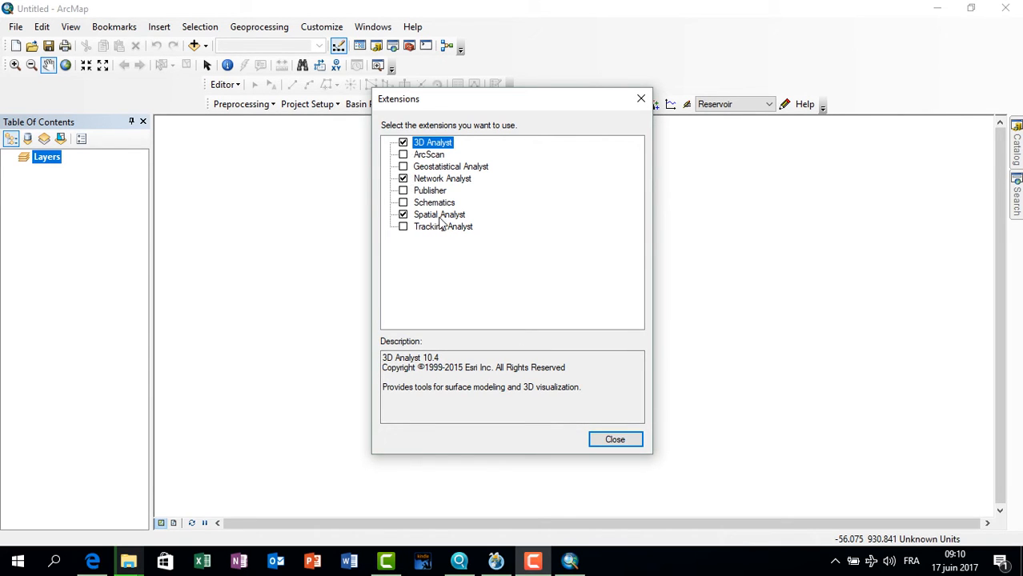
pyautogui.click(613, 441)
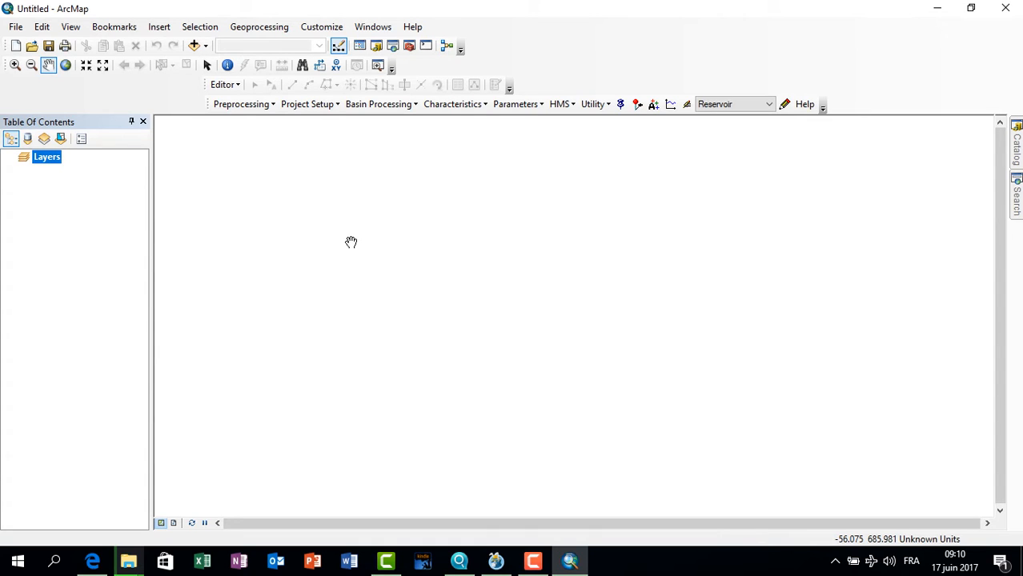
# Add the cedar_lu land use raster from the cngrid folder of the CNGrd connection to the map
pyautogui.click(196, 46)
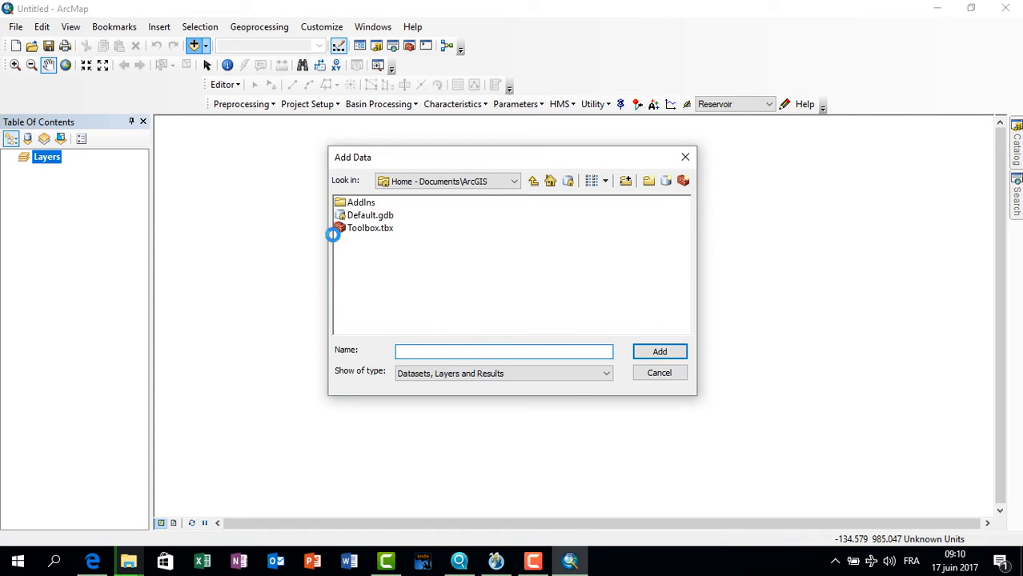
pyautogui.click(516, 182)
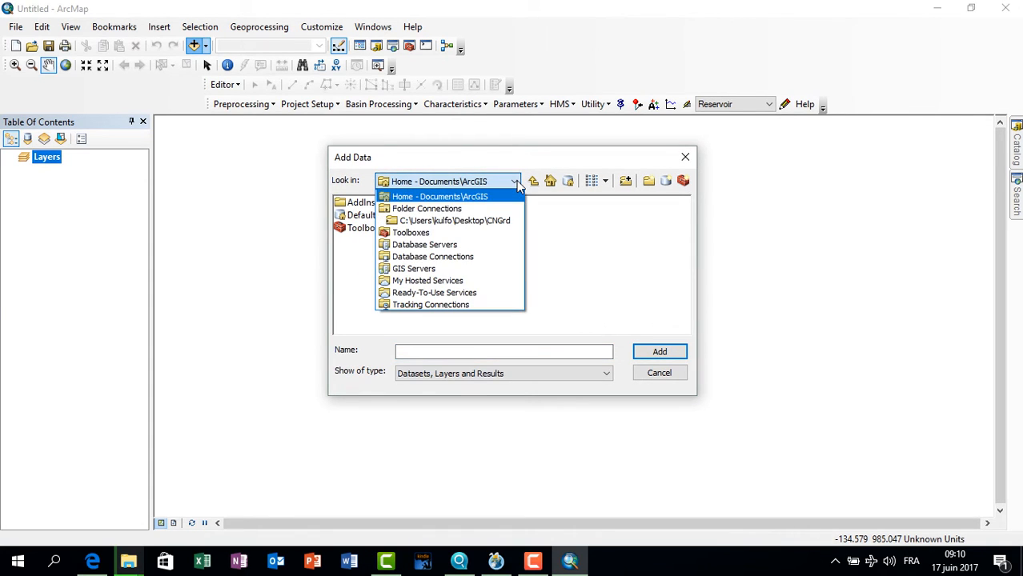
pyautogui.click(490, 222)
pyautogui.doubleClick(360, 207)
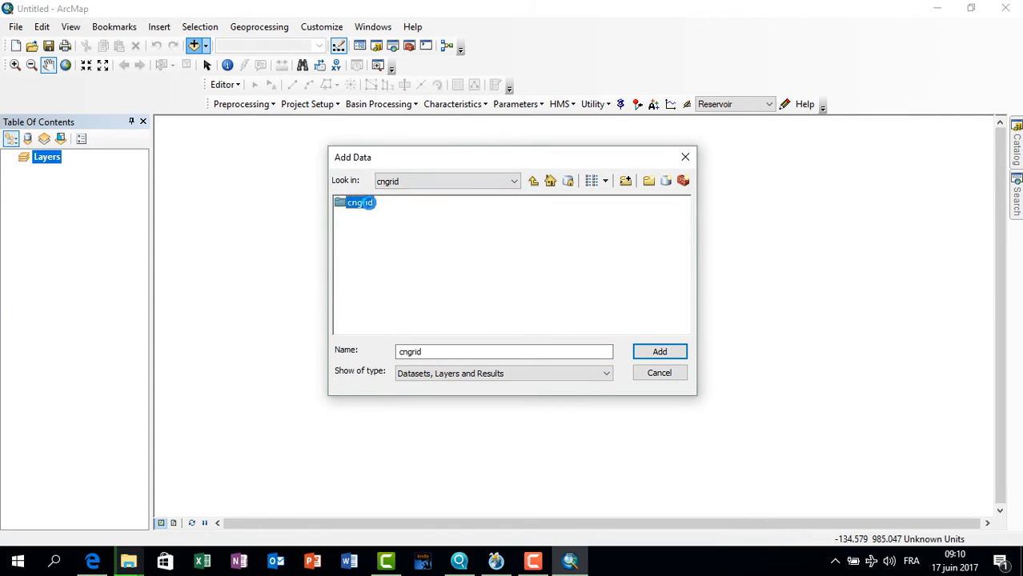
pyautogui.click(364, 229)
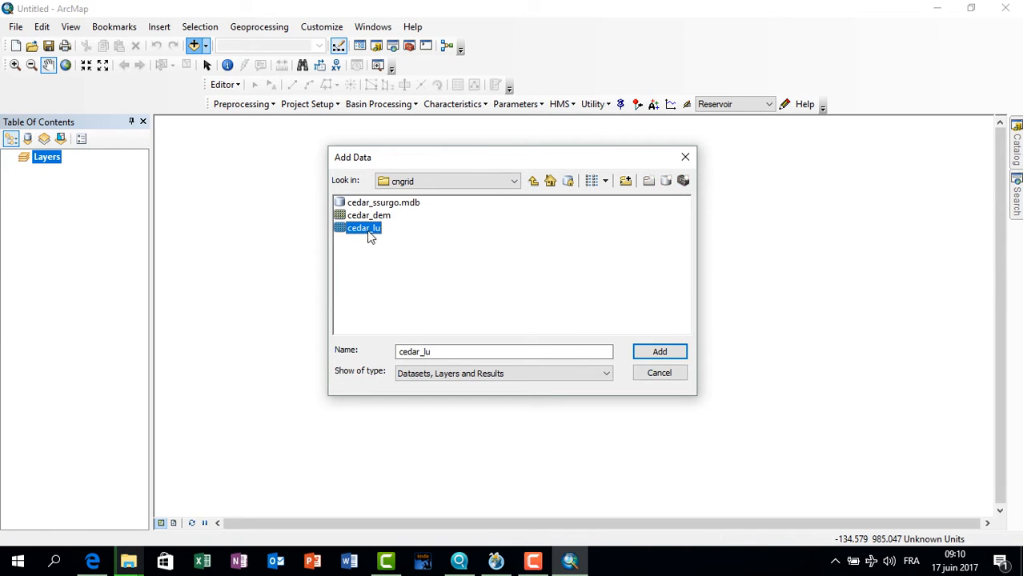
pyautogui.click(656, 352)
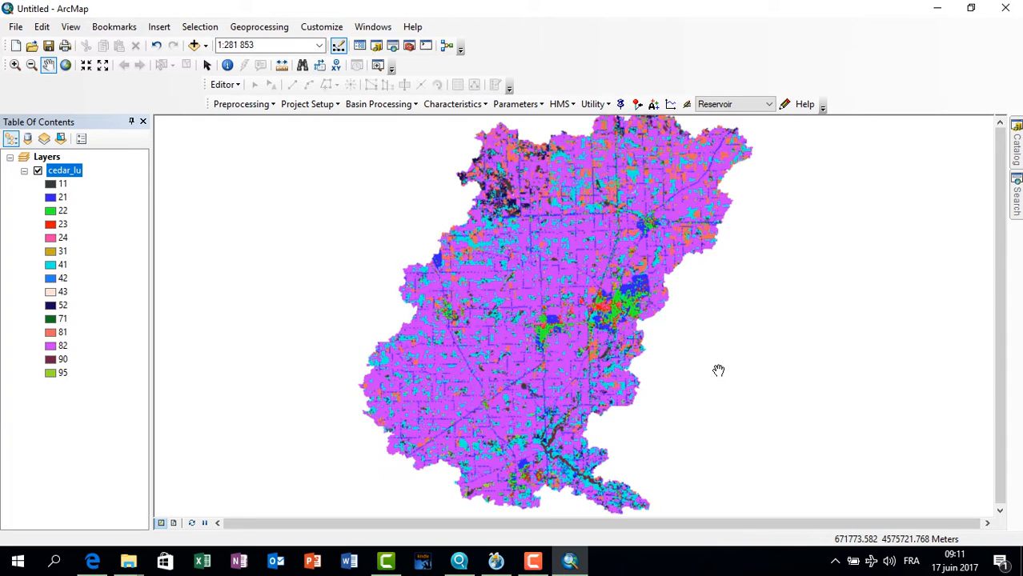
pyautogui.scroll(-1, 719, 370)
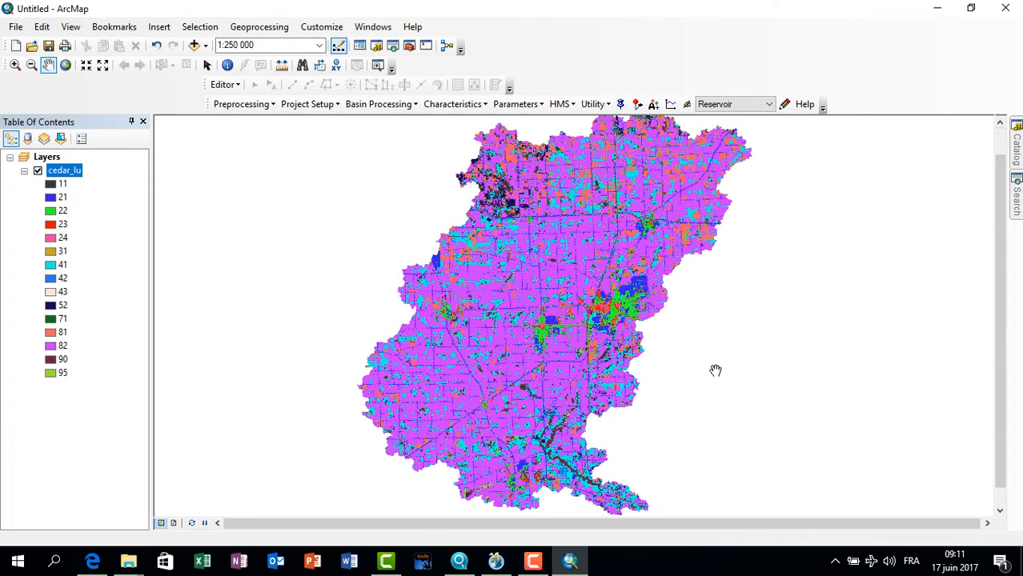
pyautogui.scroll(1, 698, 365)
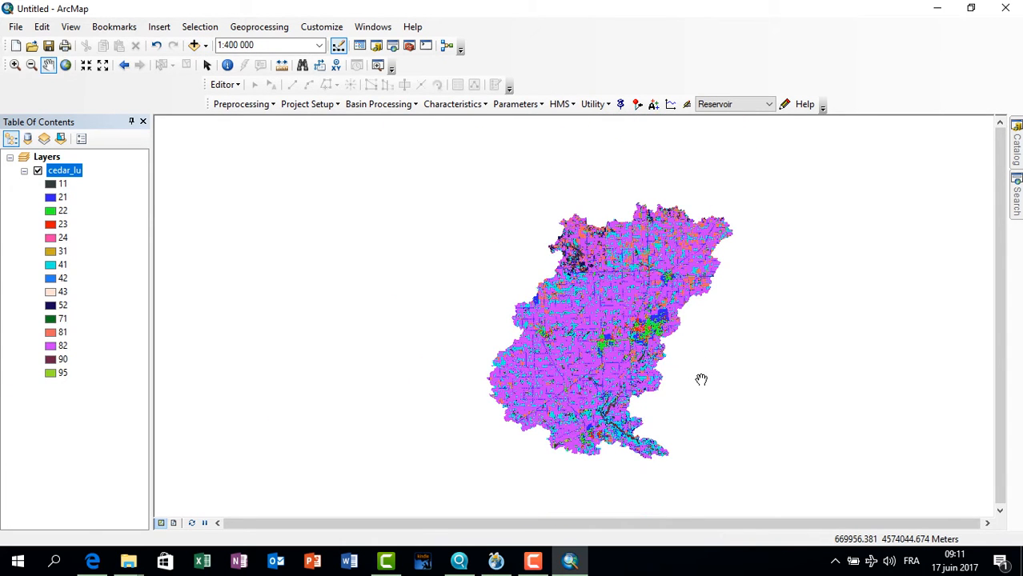
pyautogui.scroll(-1, 705, 373)
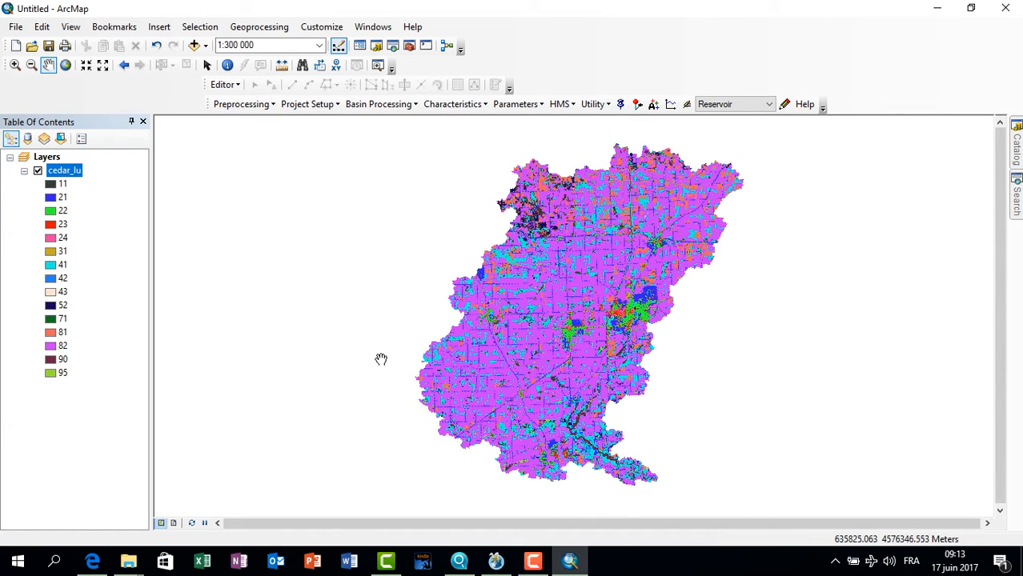
# Start the Spatial Analyst Reclassify tool with cedar_lu as the input raster
pyautogui.click(409, 45)
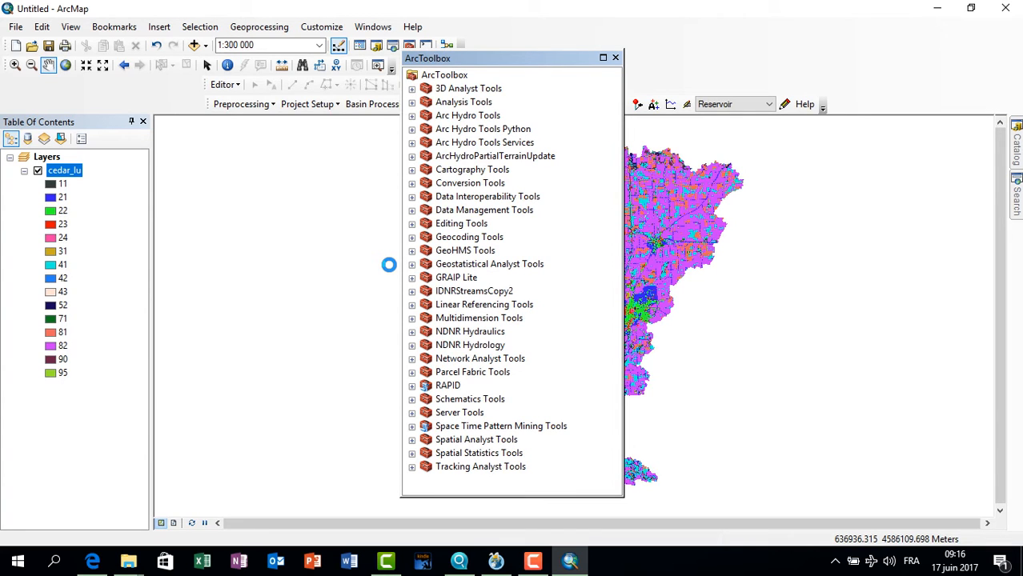
pyautogui.click(412, 440)
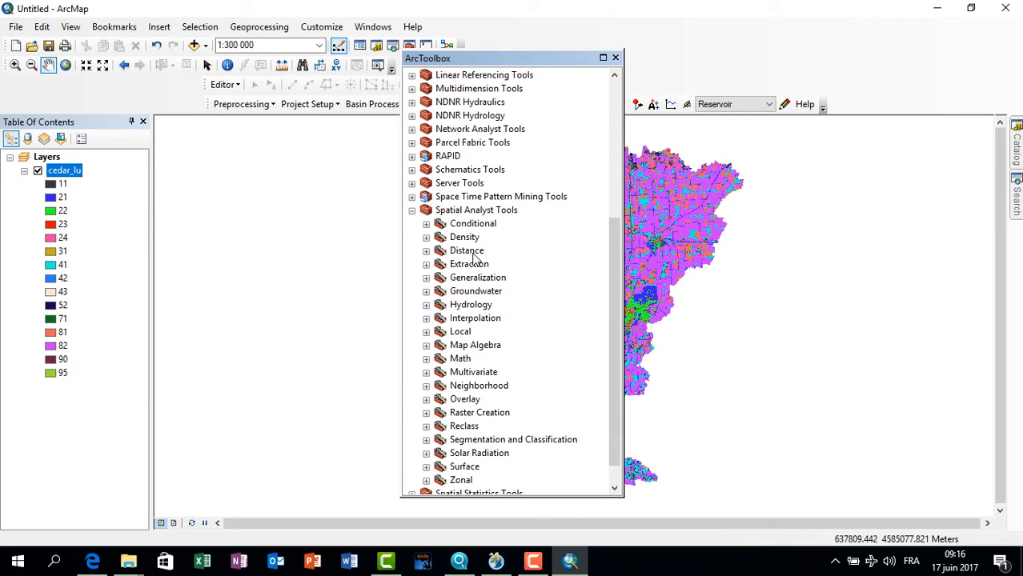
pyautogui.doubleClick(465, 427)
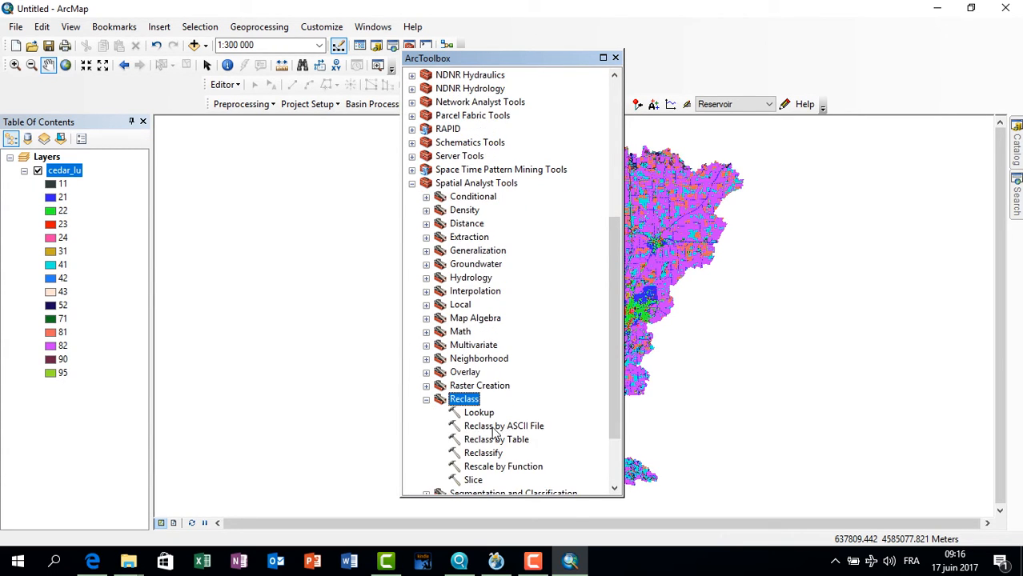
pyautogui.doubleClick(494, 454)
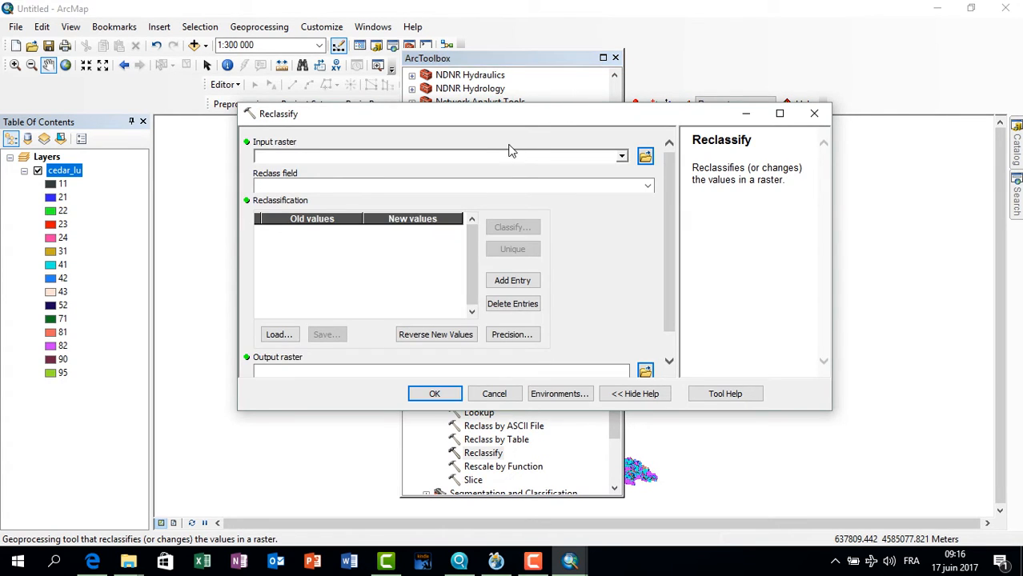
pyautogui.click(622, 157)
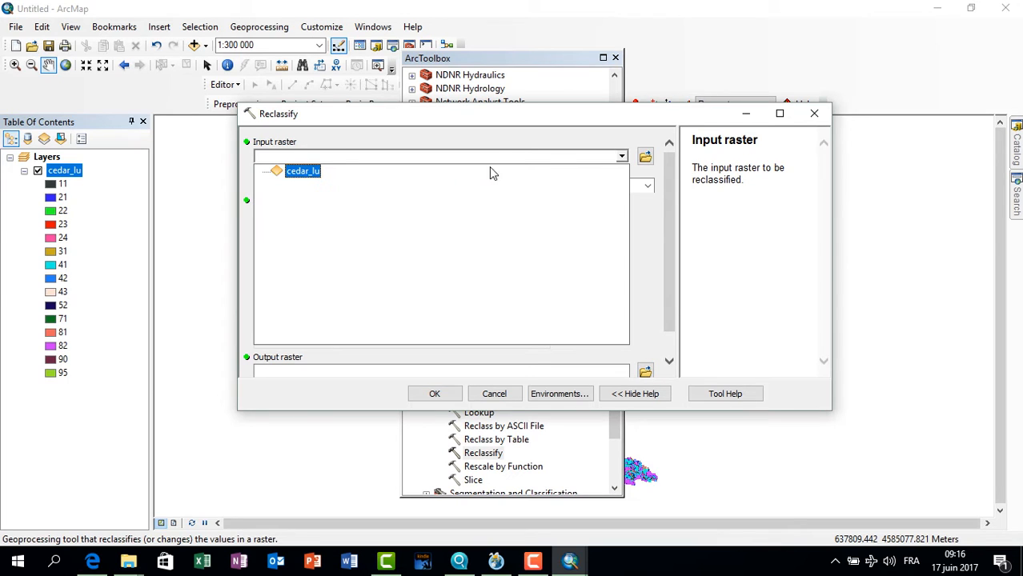
pyautogui.click(305, 175)
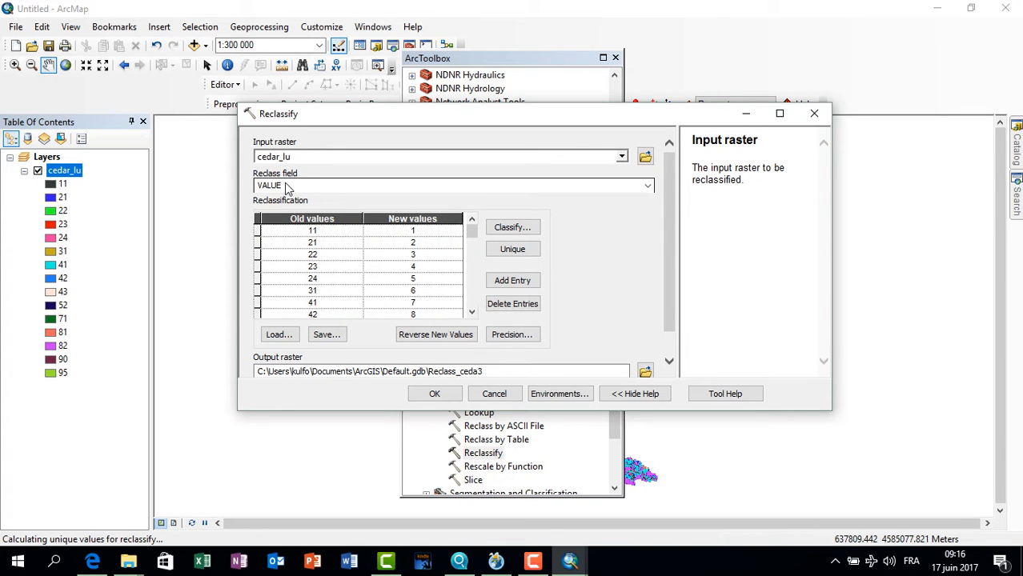
# Set the new value of land use classes 21, 22, 23 and 24 to 2, allowing the ActiveX interaction
pyautogui.click(415, 245)
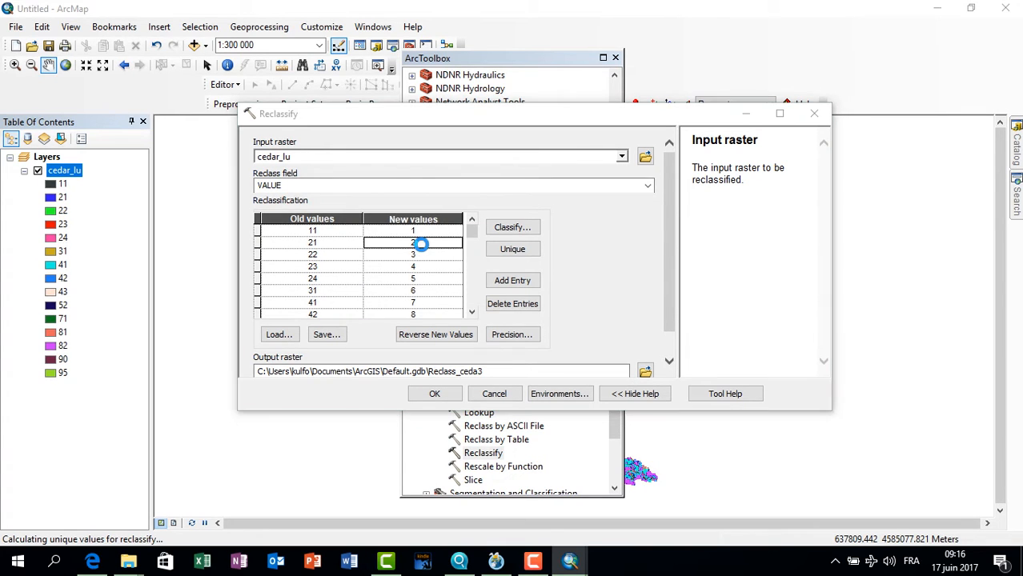
pyautogui.click(564, 294)
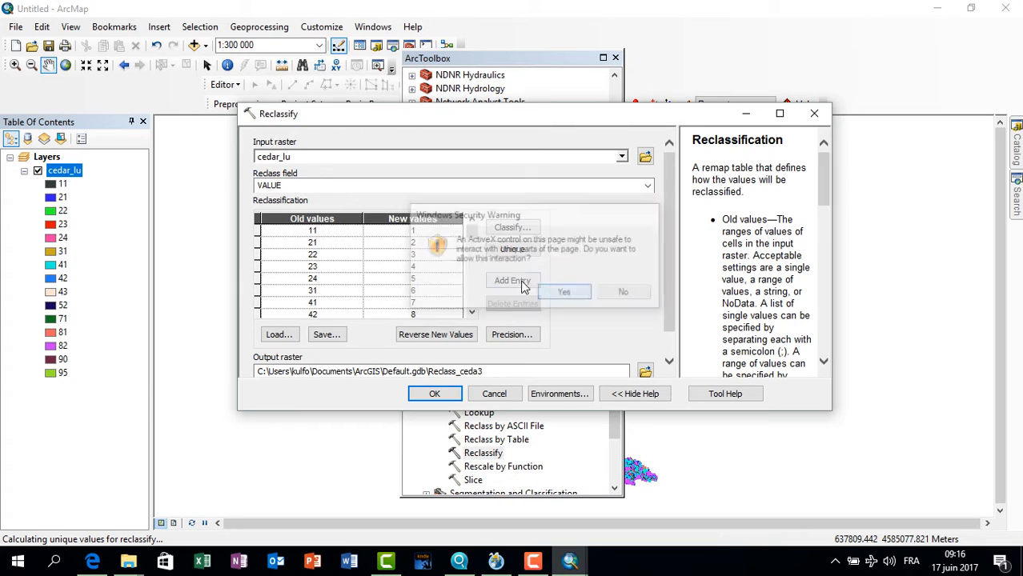
pyautogui.write('2')
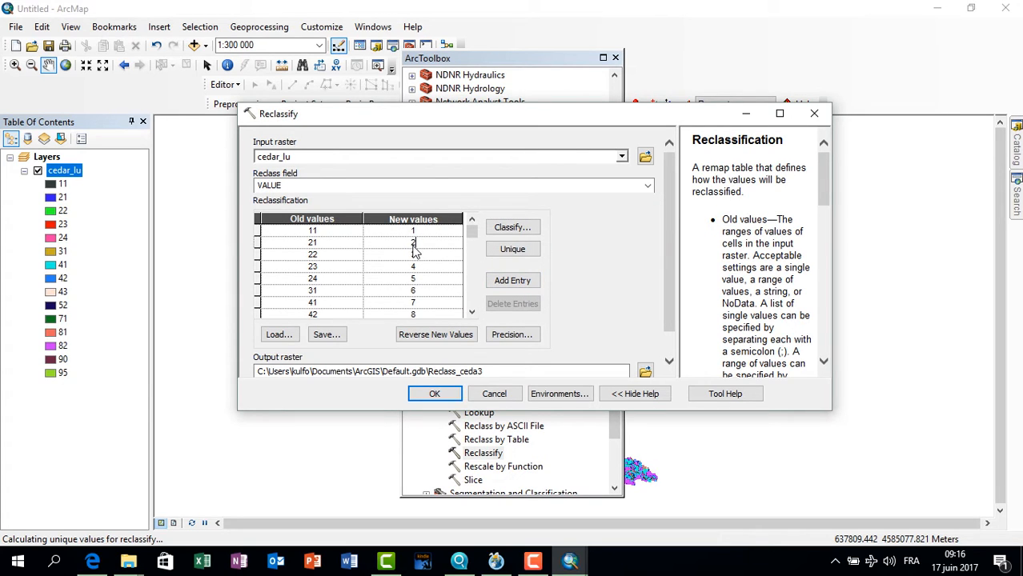
pyautogui.doubleClick(412, 252)
pyautogui.doubleClick(413, 256)
pyautogui.click(415, 256)
pyautogui.write('2')
pyautogui.click(410, 256)
pyautogui.write('2')
pyautogui.click(414, 267)
pyautogui.press('BackSpace')
pyautogui.click(413, 278)
pyautogui.write('25')
pyautogui.press('BackSpace')
# Set the new value of land use classes 31 and 41 to 4
pyautogui.click(427, 293)
pyautogui.write('4')
pyautogui.click(414, 304)
pyautogui.write('4')
pyautogui.click(472, 313)
pyautogui.click(473, 313)
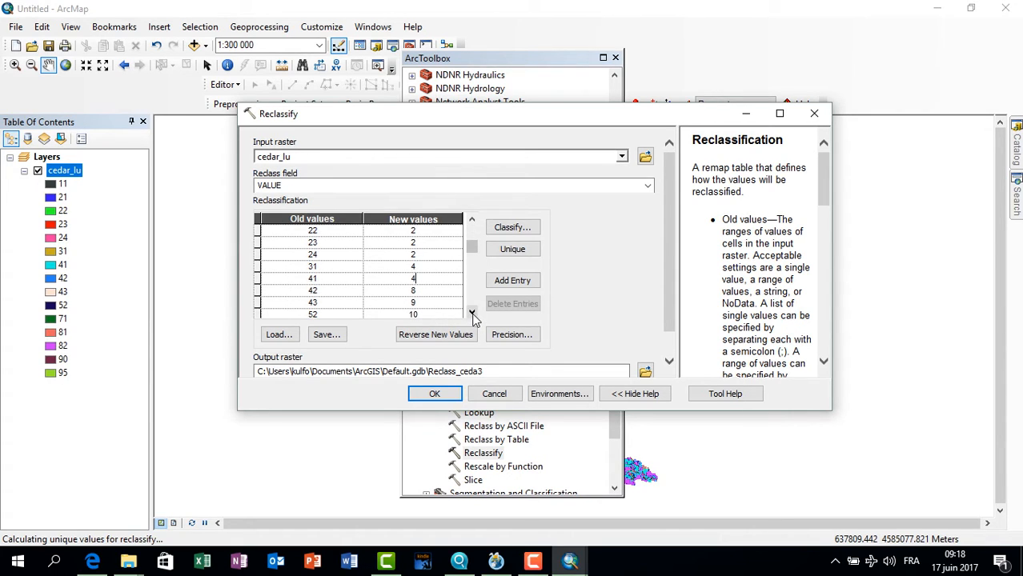
# Set the new value of land use classes 31, 41, 42 and 43 to 3
pyautogui.click(414, 291)
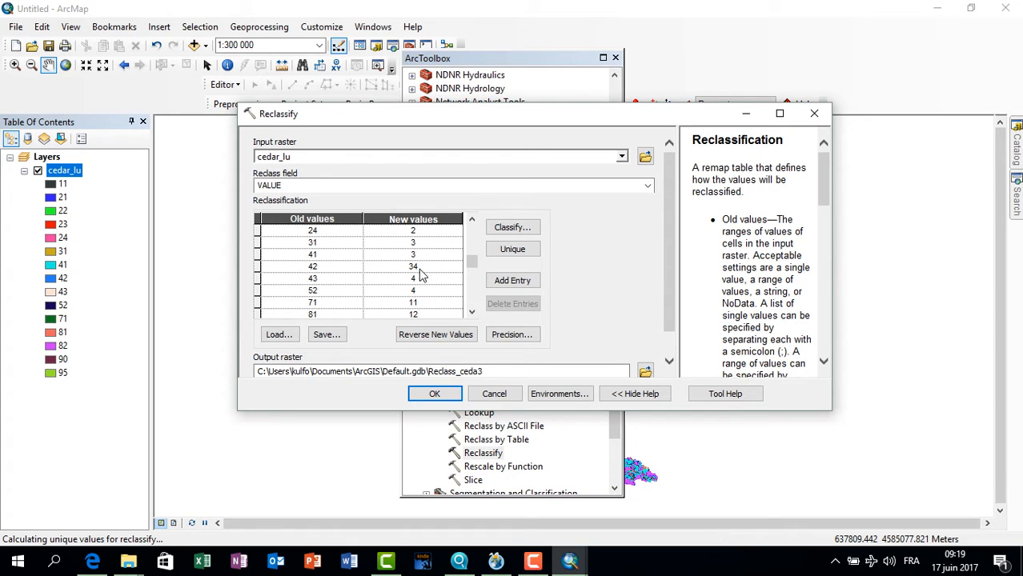
pyautogui.press('Delete')
pyautogui.click(414, 280)
pyautogui.write('34')
pyautogui.press('BackSpace')
# Set the new value of land use classes 52, 71, 81 and 82 to 4
pyautogui.click(413, 303)
pyautogui.write('4')
pyautogui.click(471, 313)
pyautogui.click(431, 304)
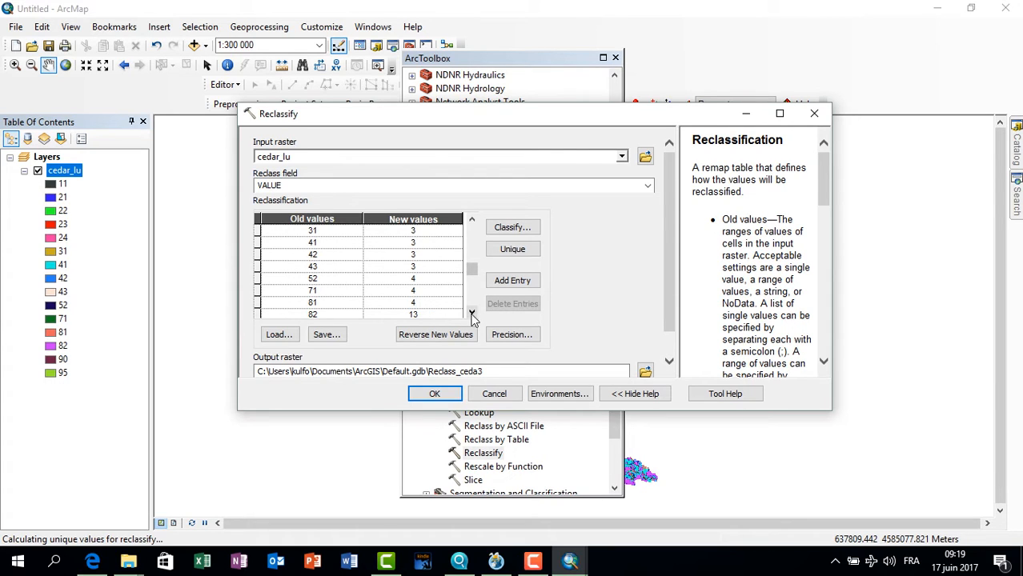
pyautogui.write('4')
pyautogui.click(472, 312)
pyautogui.click(413, 303)
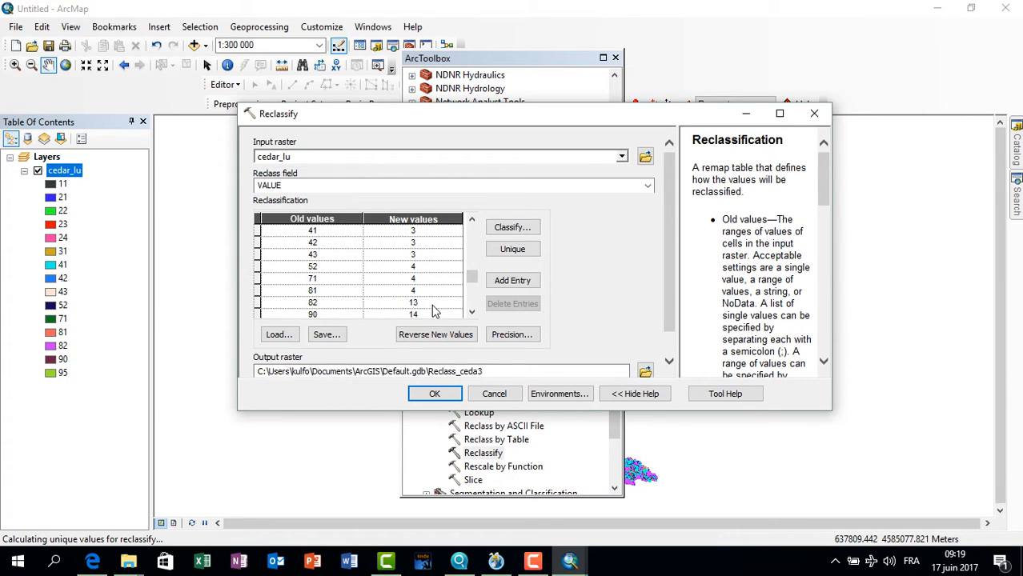
pyautogui.write('4')
# Set the new value of land use classes 90 and 95 to 1 and return to the start of the table
pyautogui.click(471, 312)
pyautogui.click(471, 312)
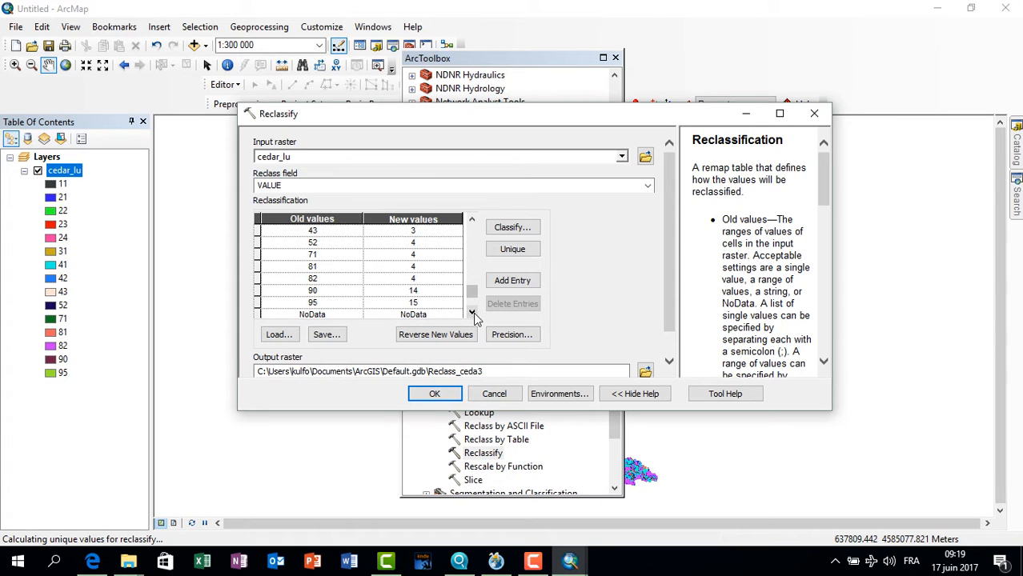
pyautogui.click(418, 292)
pyautogui.write('1')
pyautogui.click(414, 302)
pyautogui.write('115')
pyautogui.press('Delete')
pyautogui.press('Delete')
pyautogui.moveTo(472, 289); pyautogui.dragTo(471, 232)
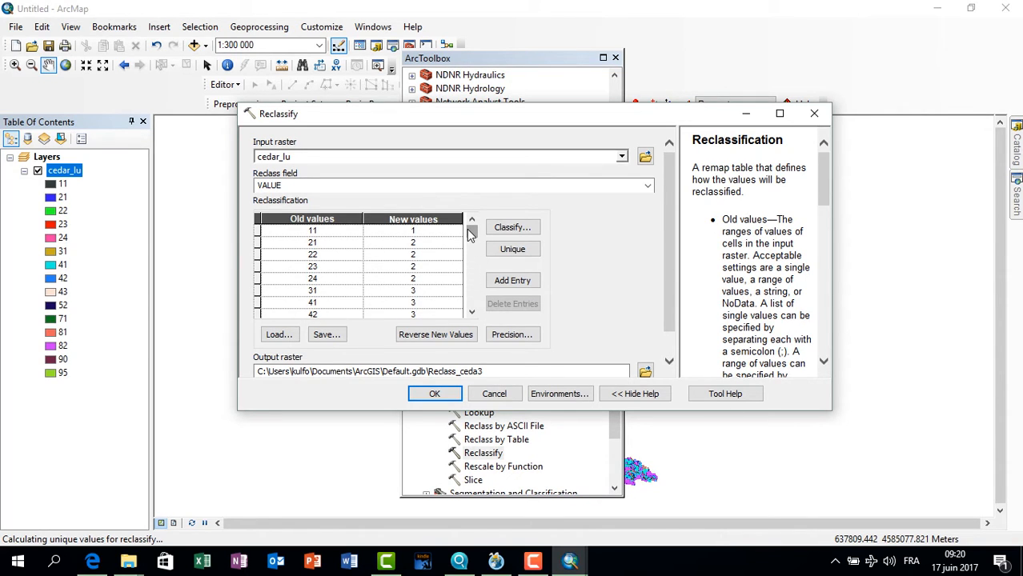
# Review the remap table, set the output raster to lu_reclass in the CNGrd folder connection, and run Reclassify
pyautogui.click(472, 313)
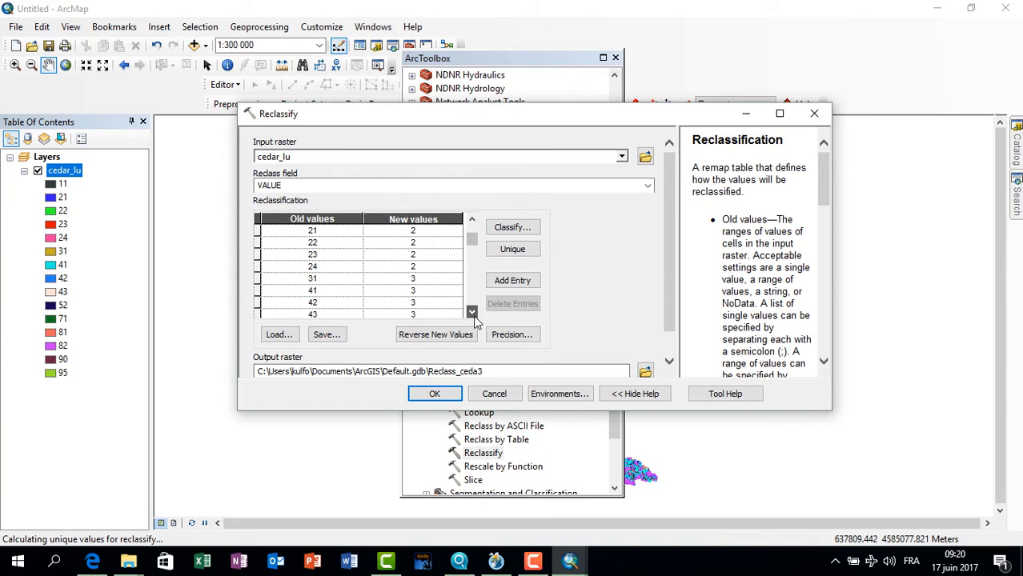
pyautogui.click(472, 313)
pyautogui.click(472, 313)
pyautogui.click(472, 313)
pyautogui.click(472, 313)
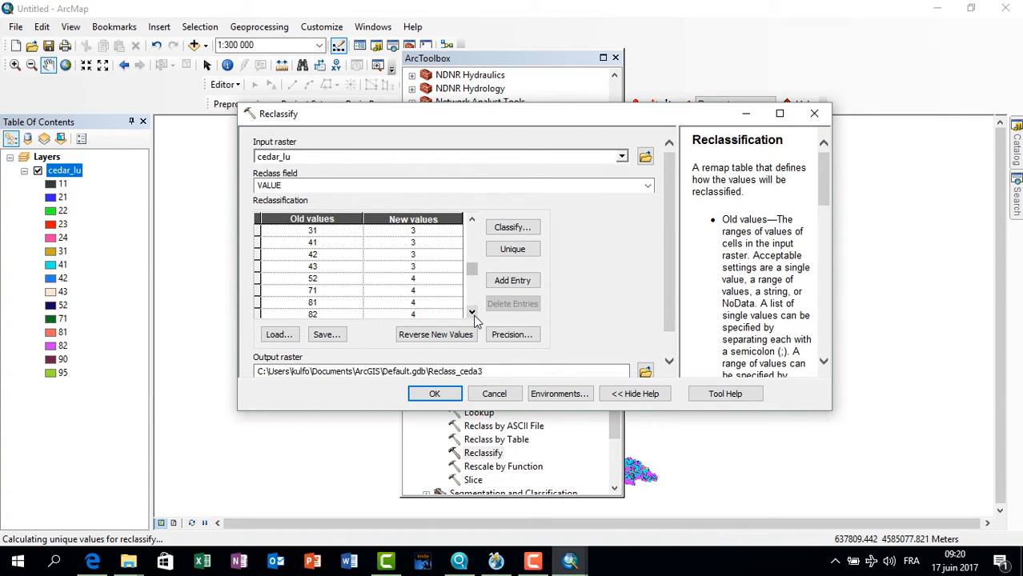
pyautogui.click(473, 315)
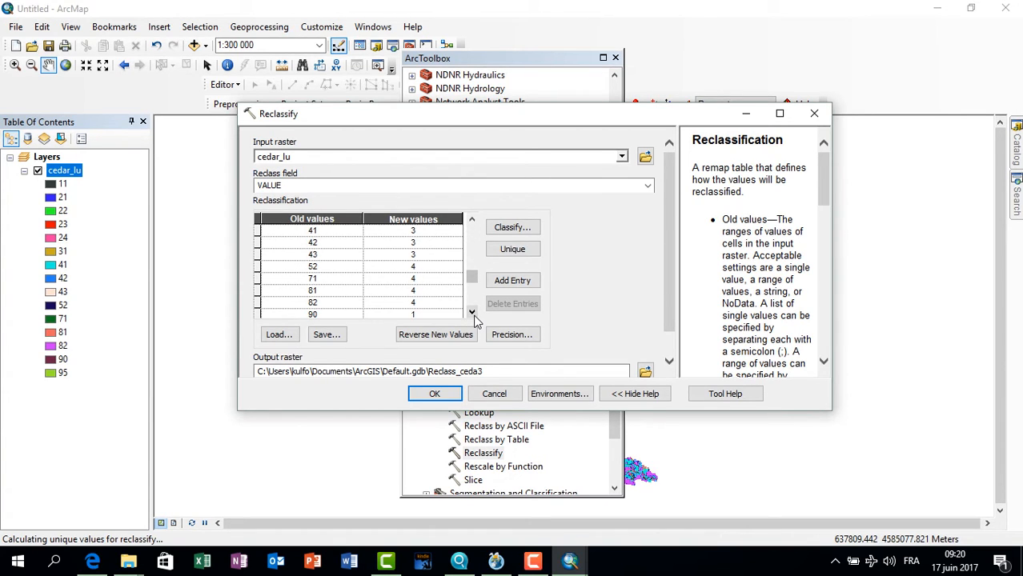
pyautogui.click(645, 373)
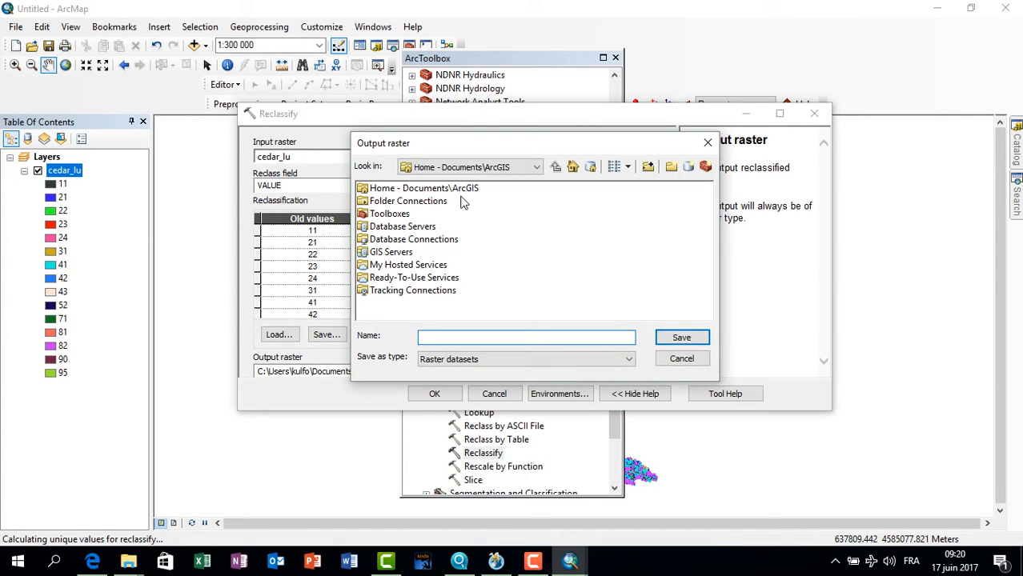
pyautogui.doubleClick(431, 203)
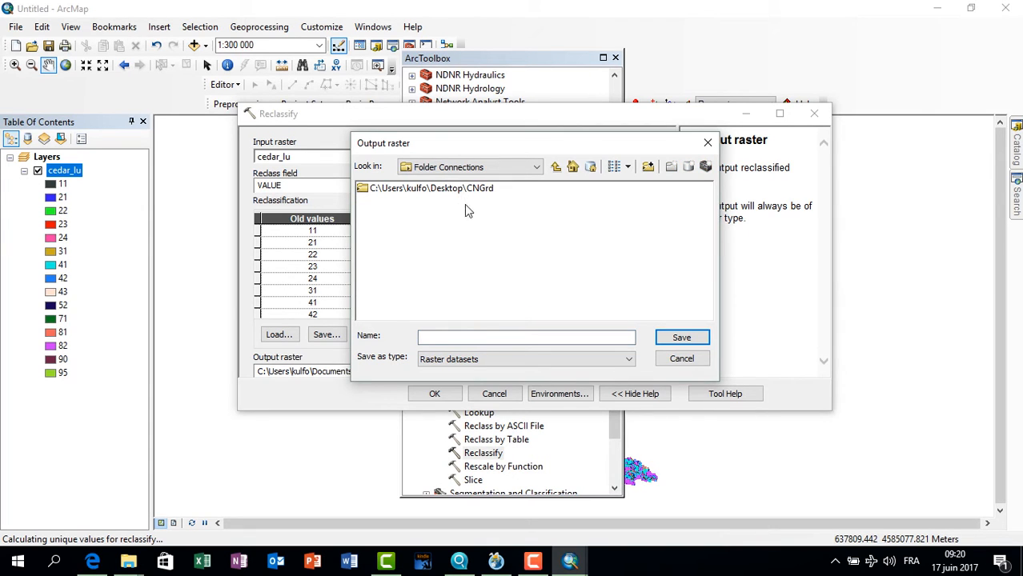
pyautogui.doubleClick(458, 190)
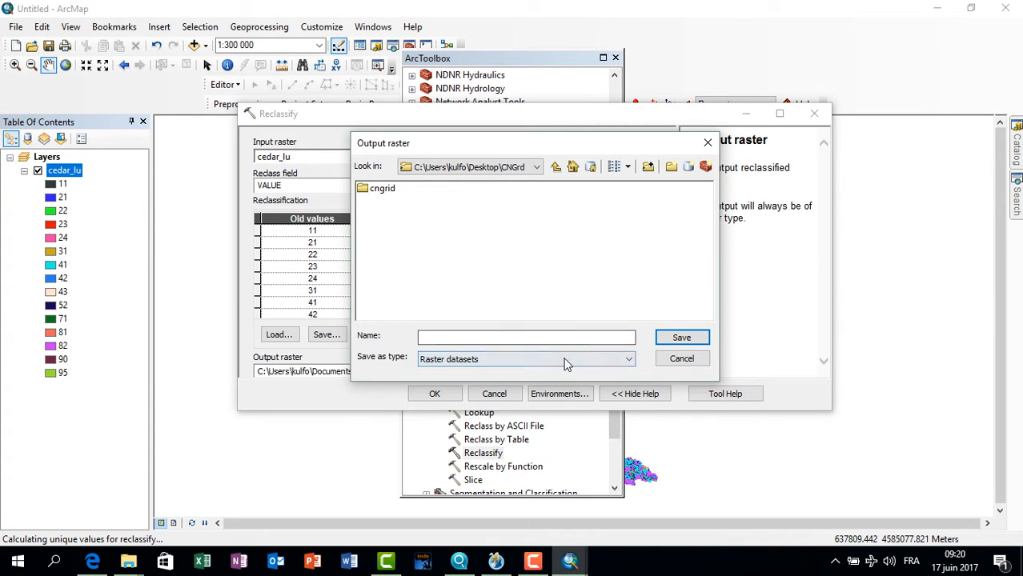
pyautogui.click(426, 338)
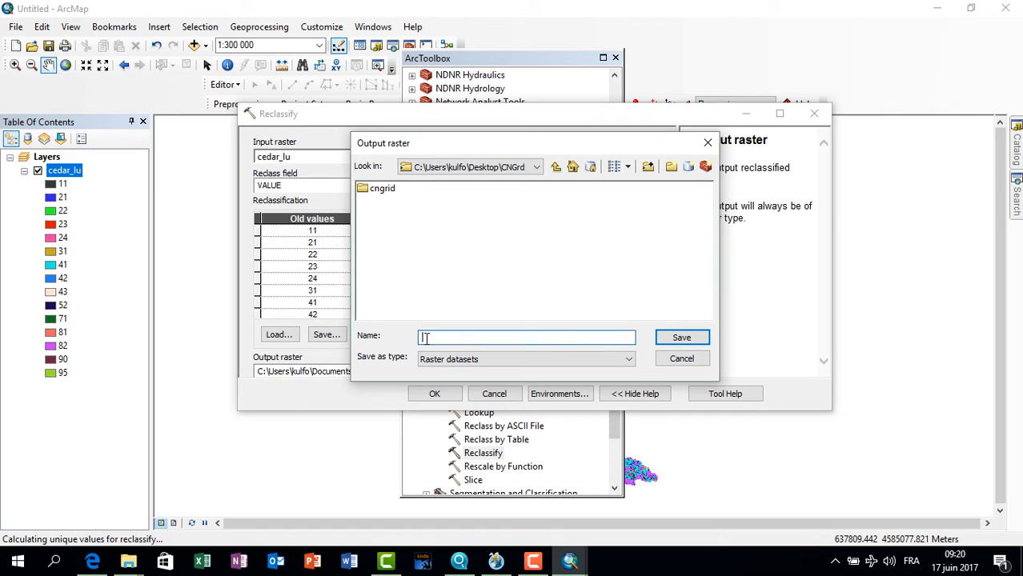
pyautogui.write('lu_reclass')
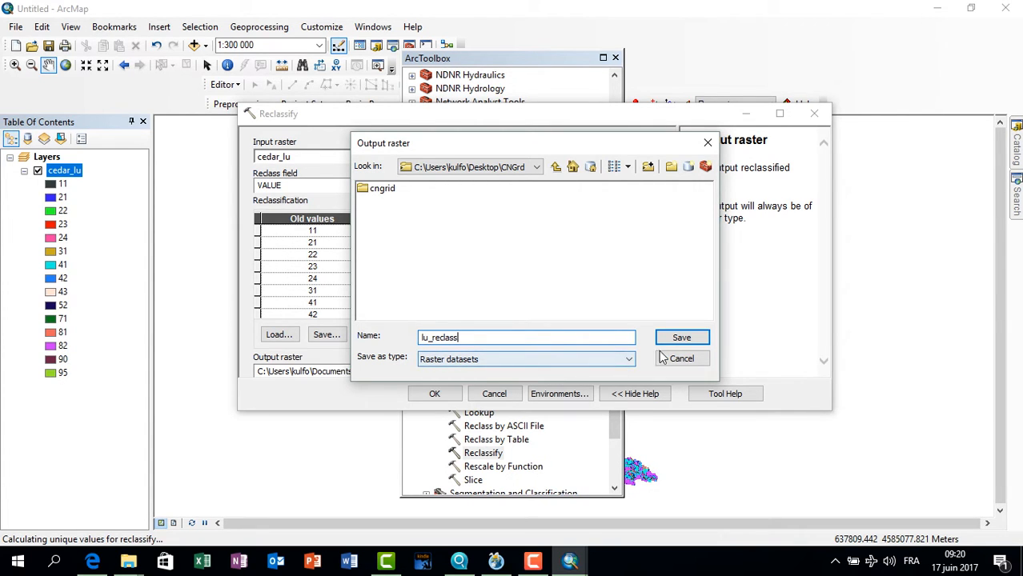
pyautogui.click(680, 338)
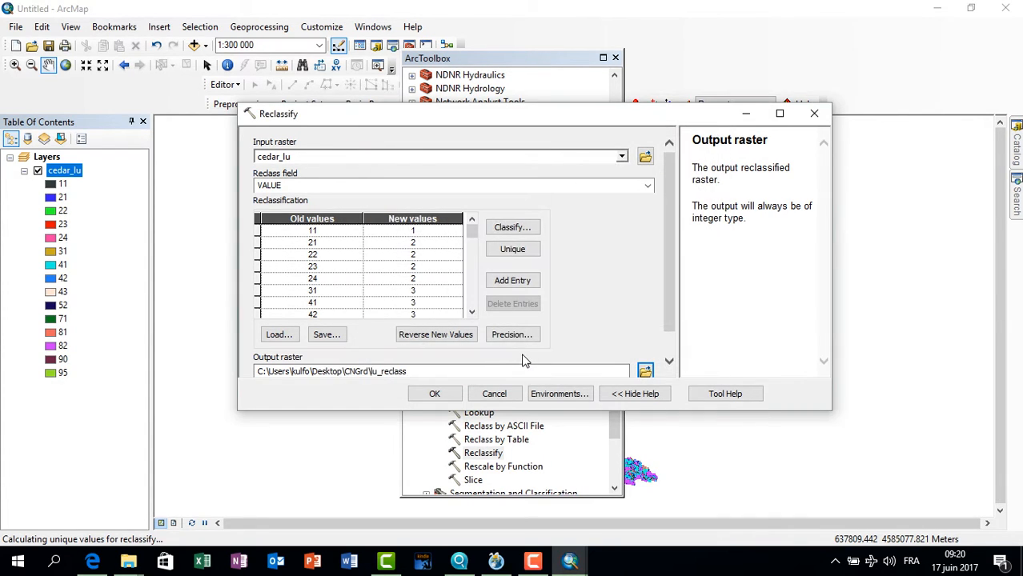
pyautogui.click(435, 394)
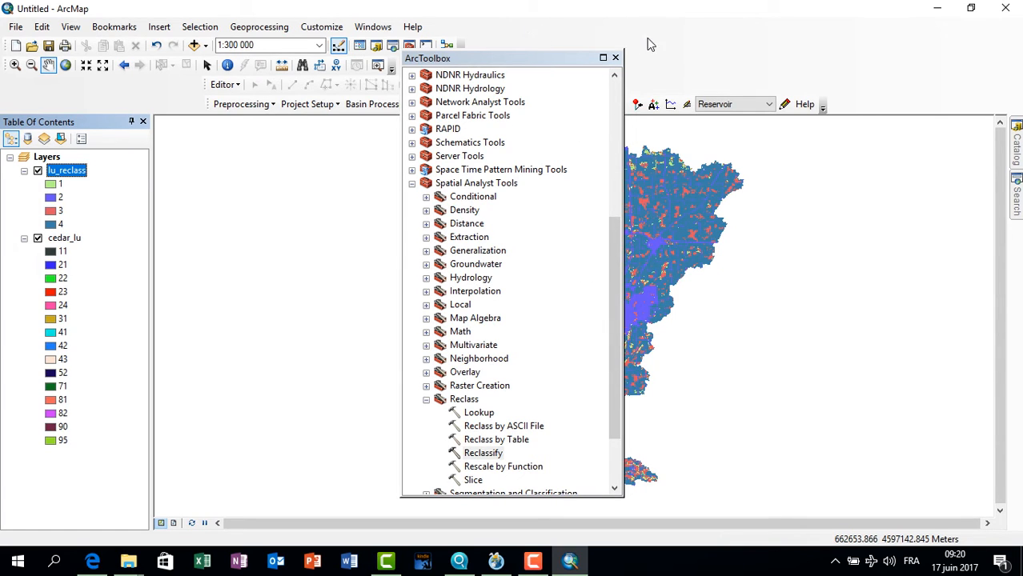
# Close ArcToolbox and hide the cedar_lu layer so only the lu_reclass raster is drawn
pyautogui.click(615, 58)
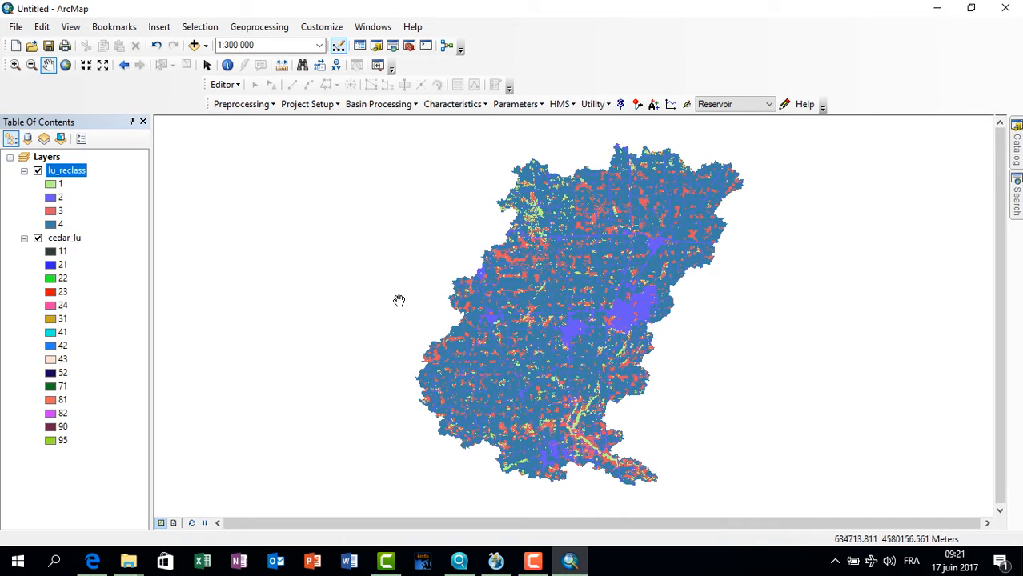
pyautogui.click(37, 237)
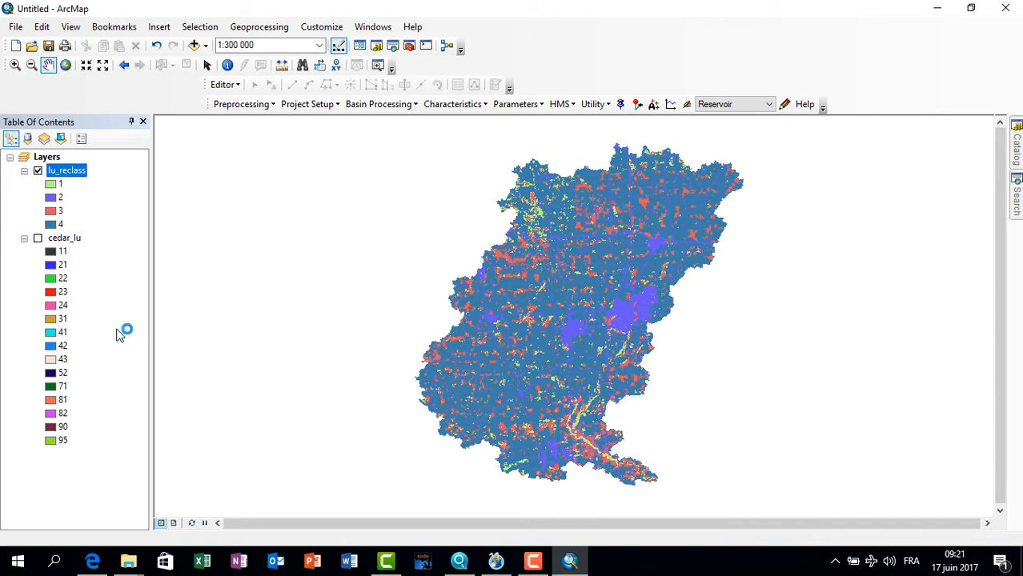
pyautogui.click(69, 178)
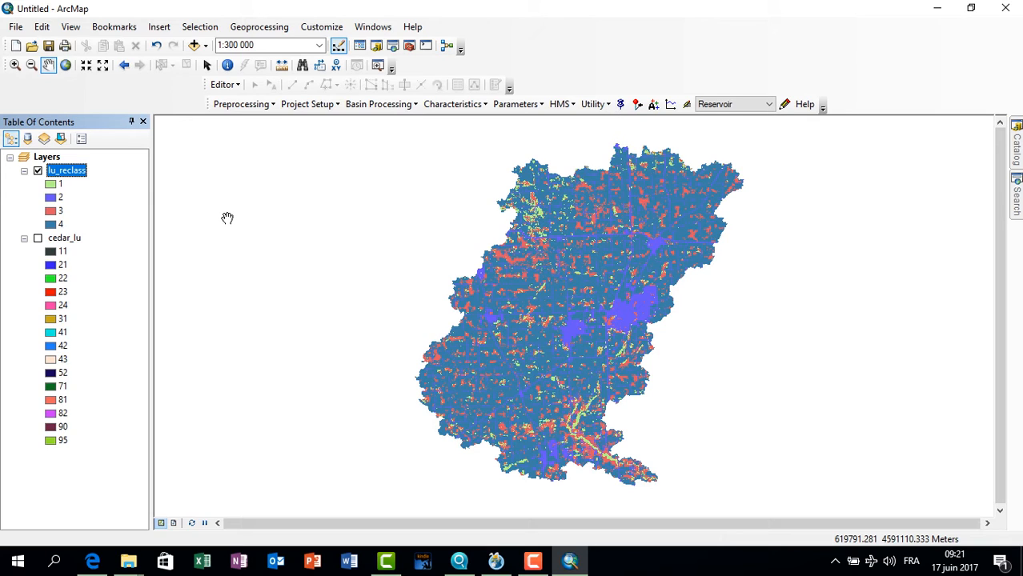
# Open the Raster to Polygon conversion tool with lu_reclass as the input raster
pyautogui.click(408, 45)
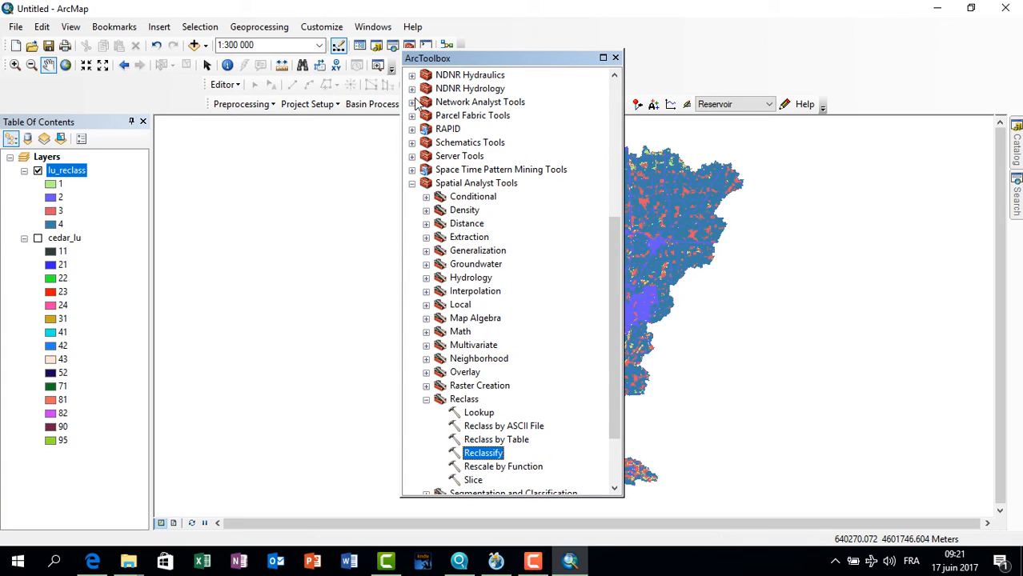
pyautogui.click(412, 184)
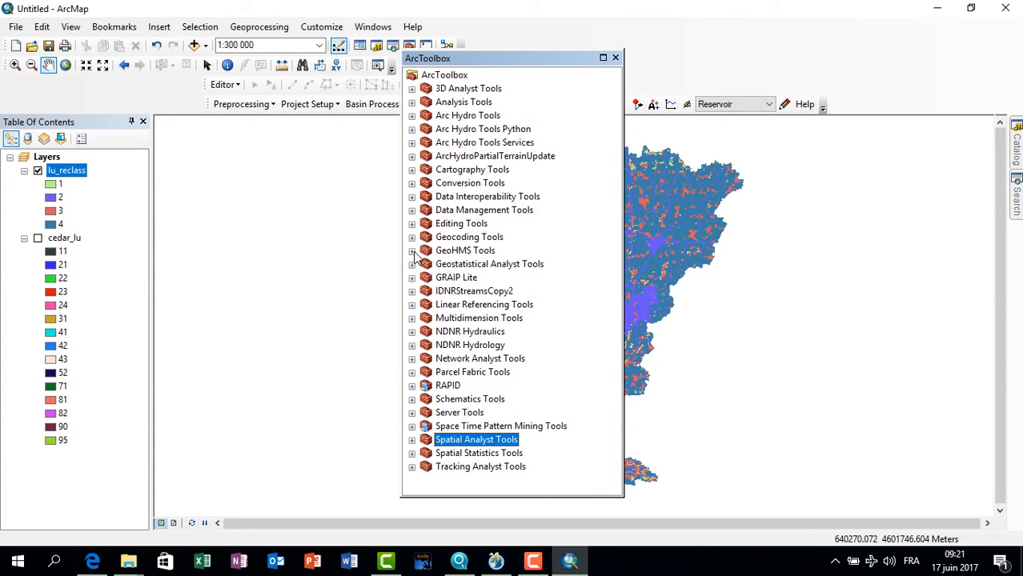
pyautogui.click(411, 183)
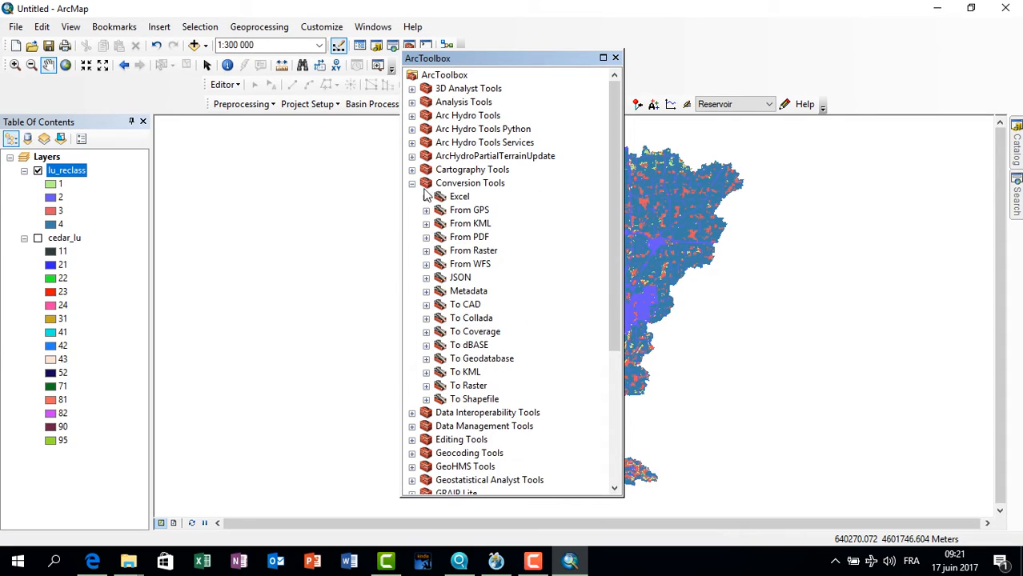
pyautogui.click(427, 252)
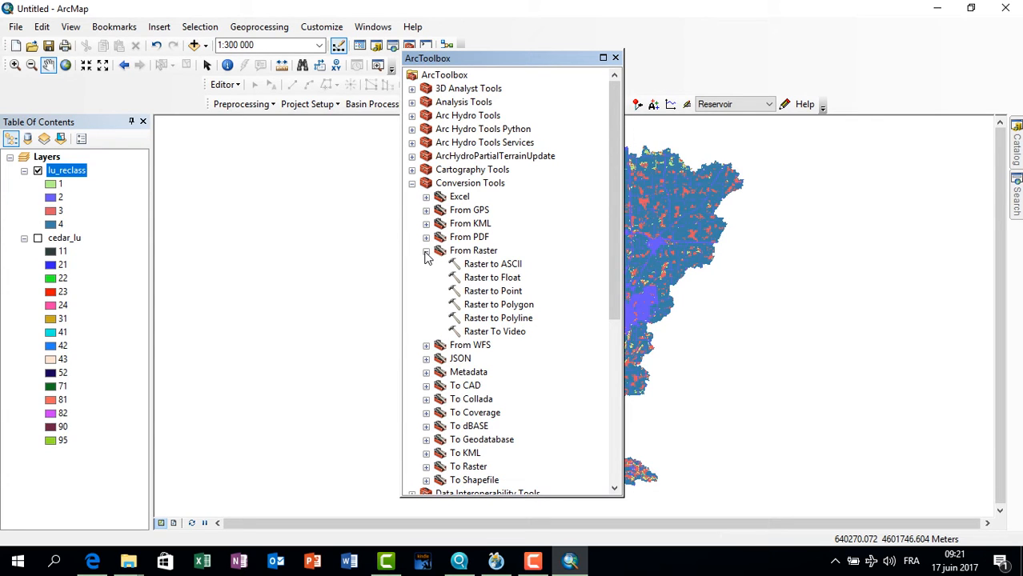
pyautogui.doubleClick(497, 305)
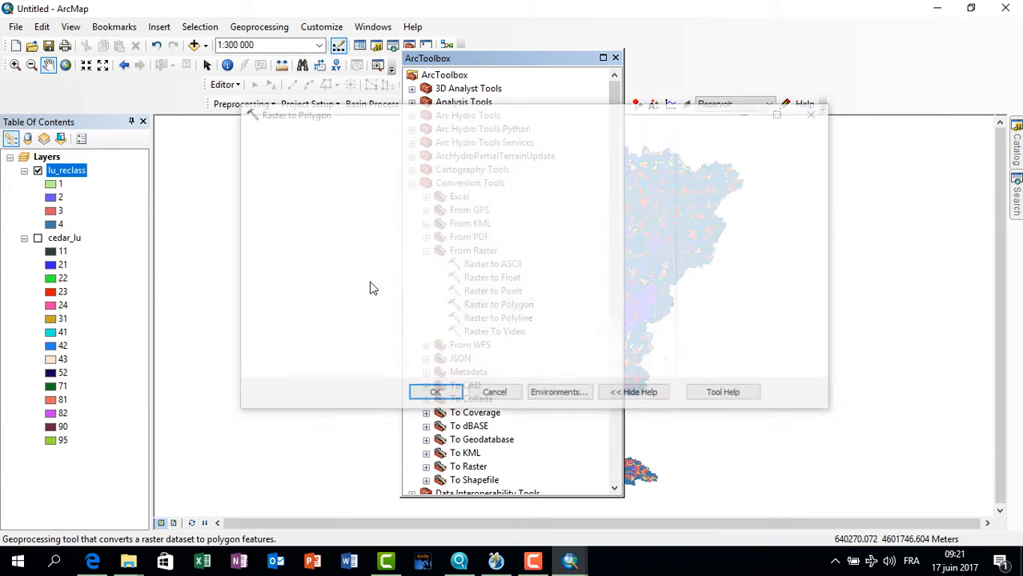
pyautogui.click(622, 157)
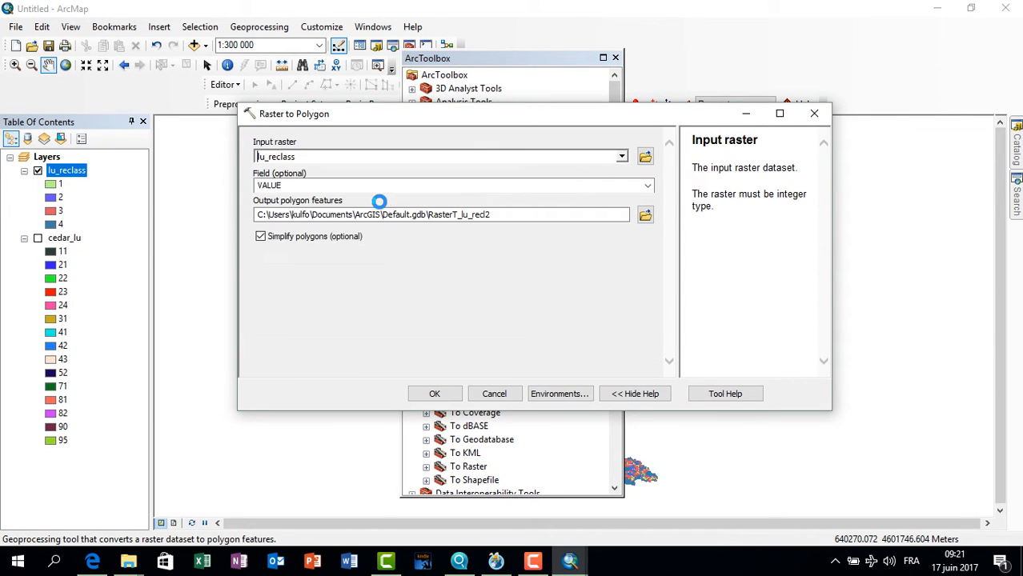
# Set the output polygon features to landuse_poly in the CNGrd folder and run the conversion
pyautogui.click(589, 215)
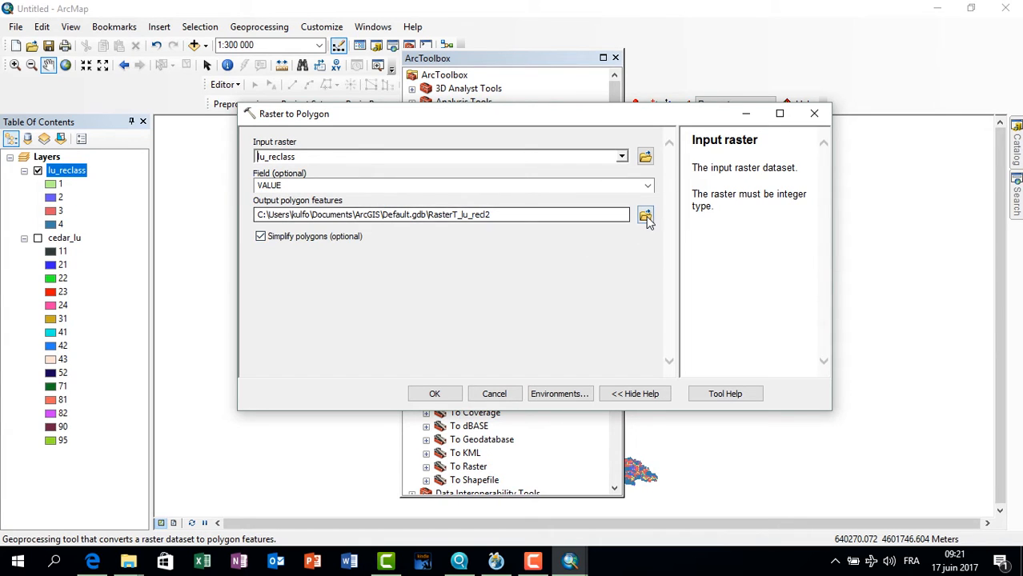
pyautogui.click(560, 293)
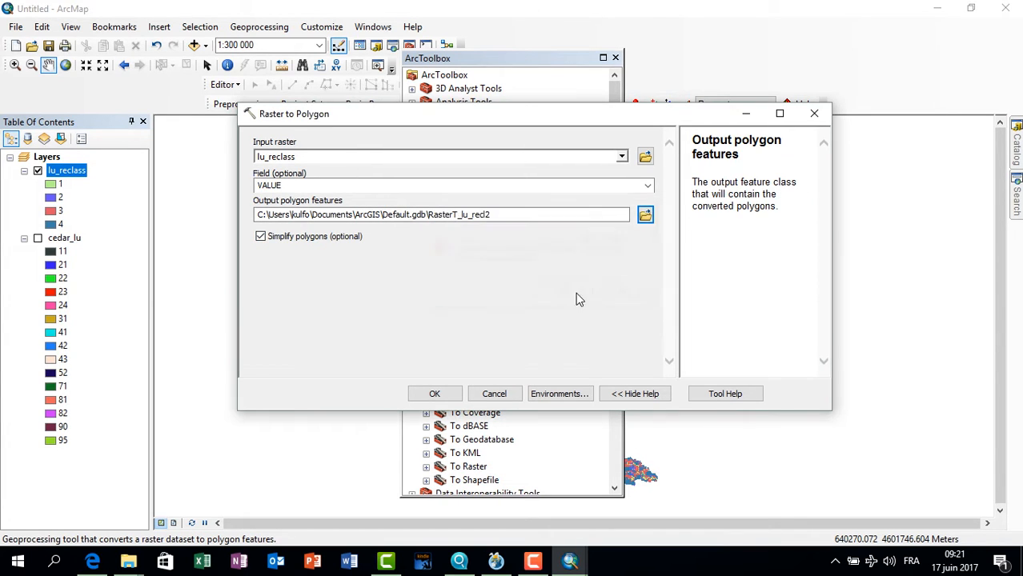
pyautogui.click(645, 214)
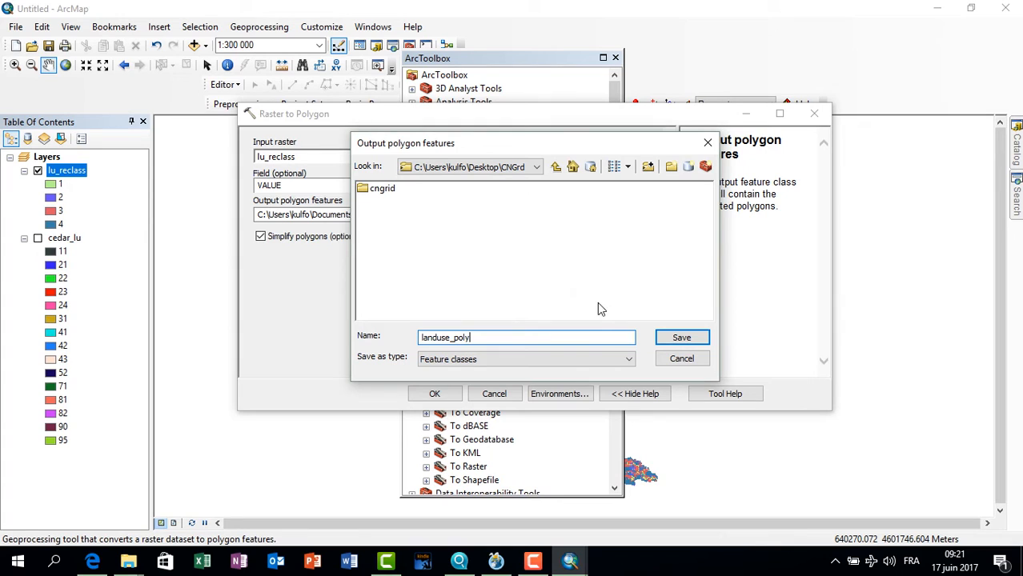
pyautogui.click(681, 339)
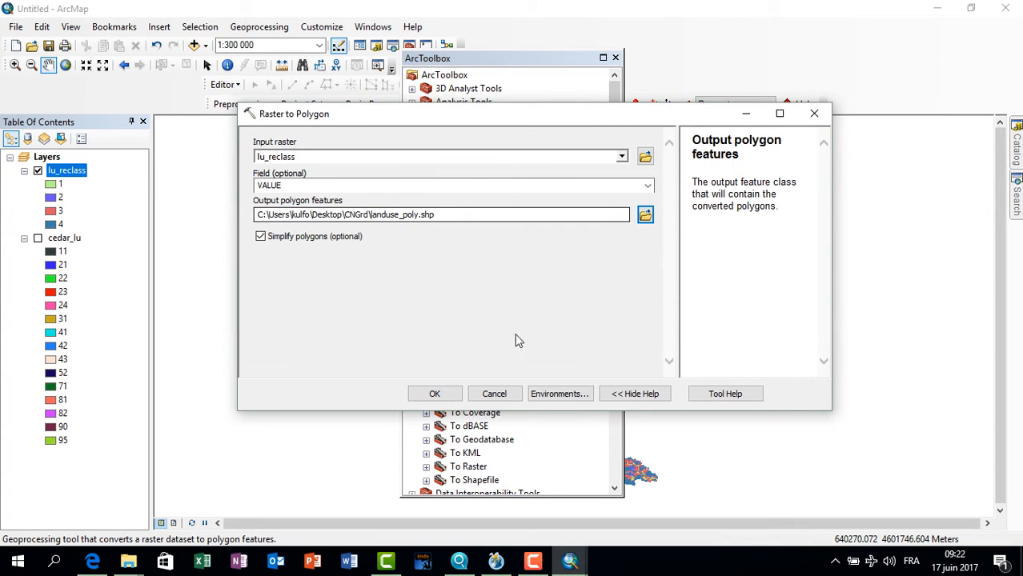
pyautogui.click(433, 393)
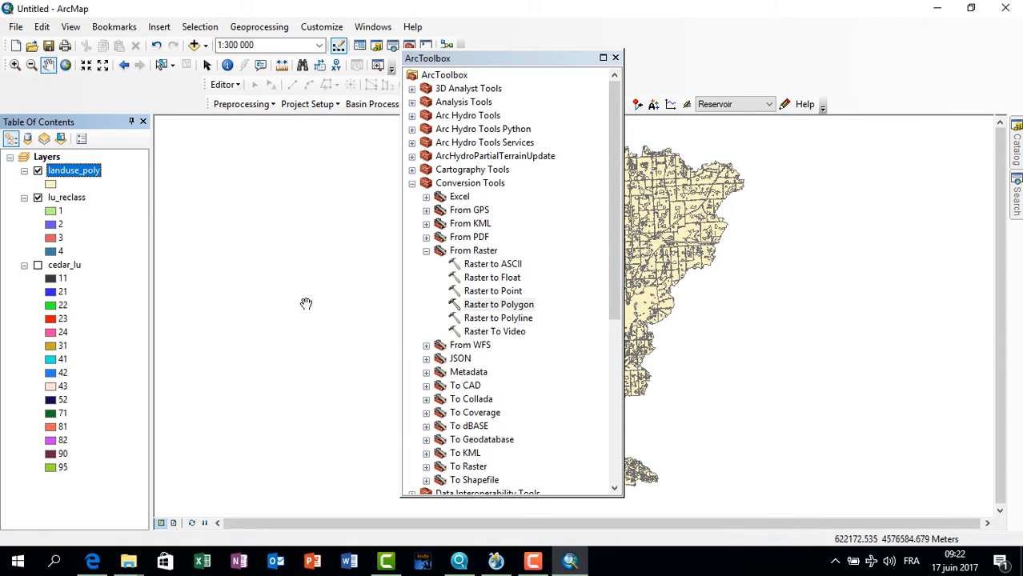
# Add cedar_soil_clip from the Spatial dataset of cedar_ssurgo.mdb to the map, and hide the lu_reclass and landuse_poly layers
pyautogui.click(615, 57)
pyautogui.click(38, 197)
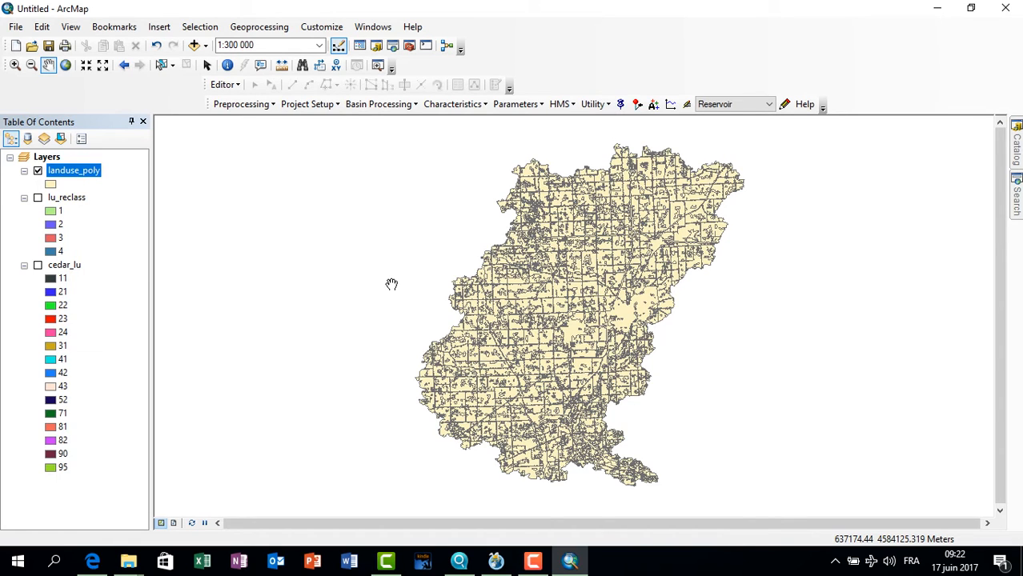
pyautogui.click(194, 45)
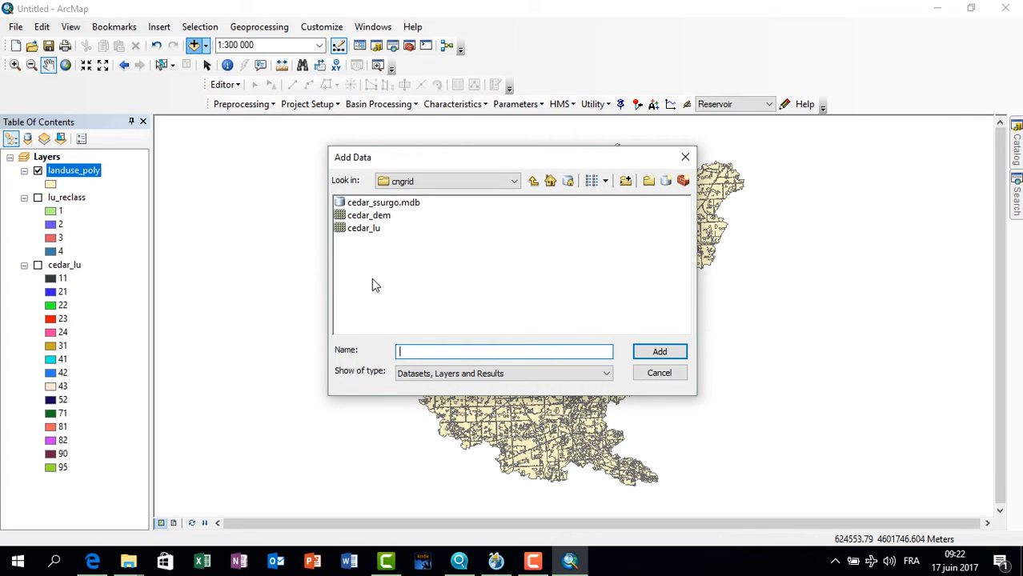
pyautogui.doubleClick(399, 205)
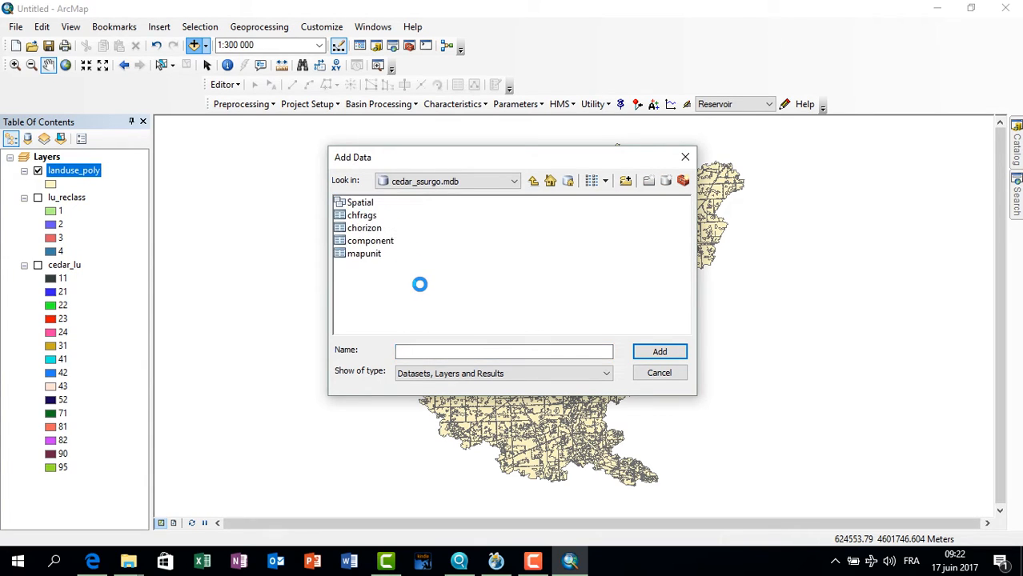
pyautogui.doubleClick(362, 204)
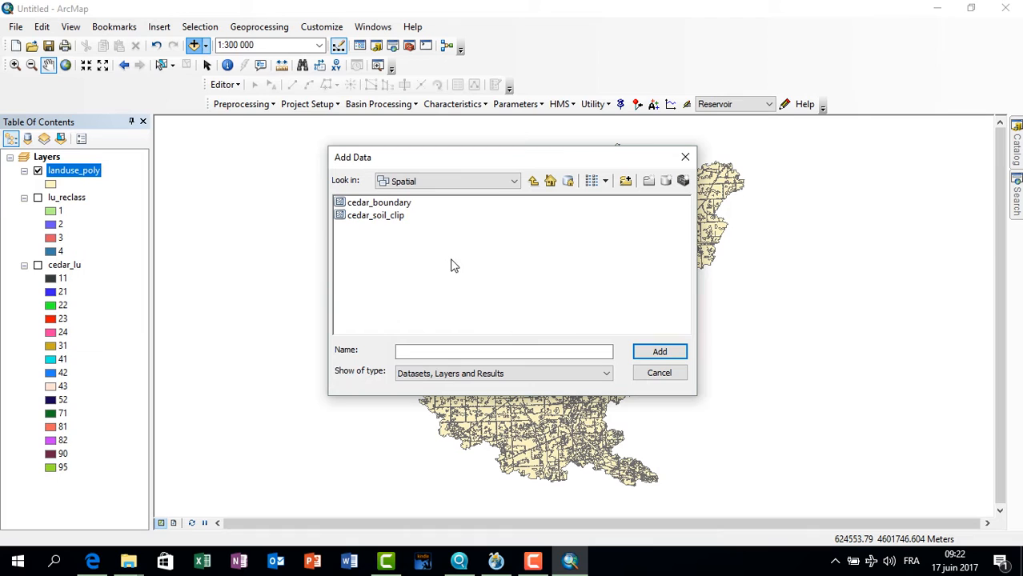
pyautogui.click(383, 218)
pyautogui.click(660, 352)
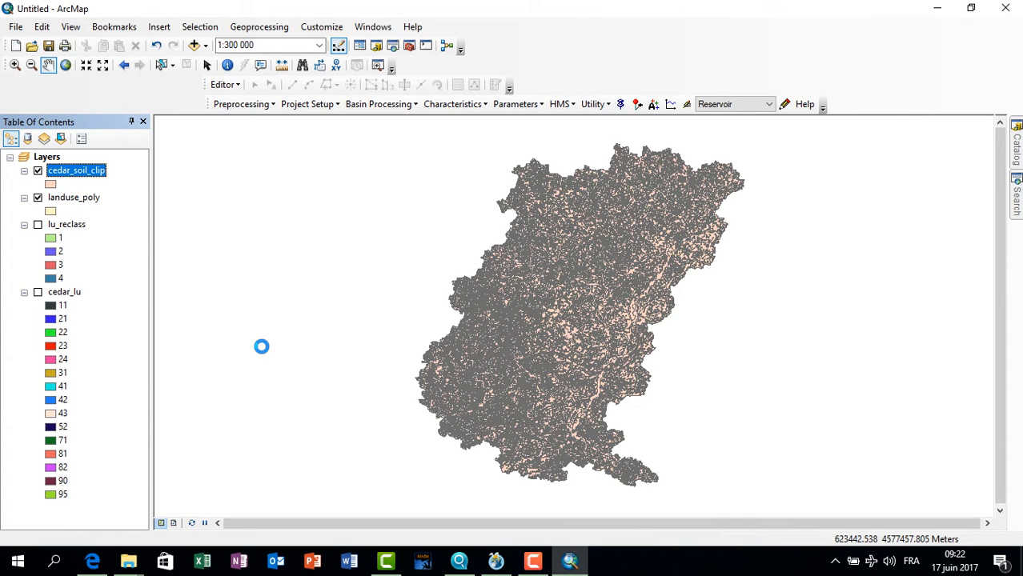
pyautogui.click(37, 198)
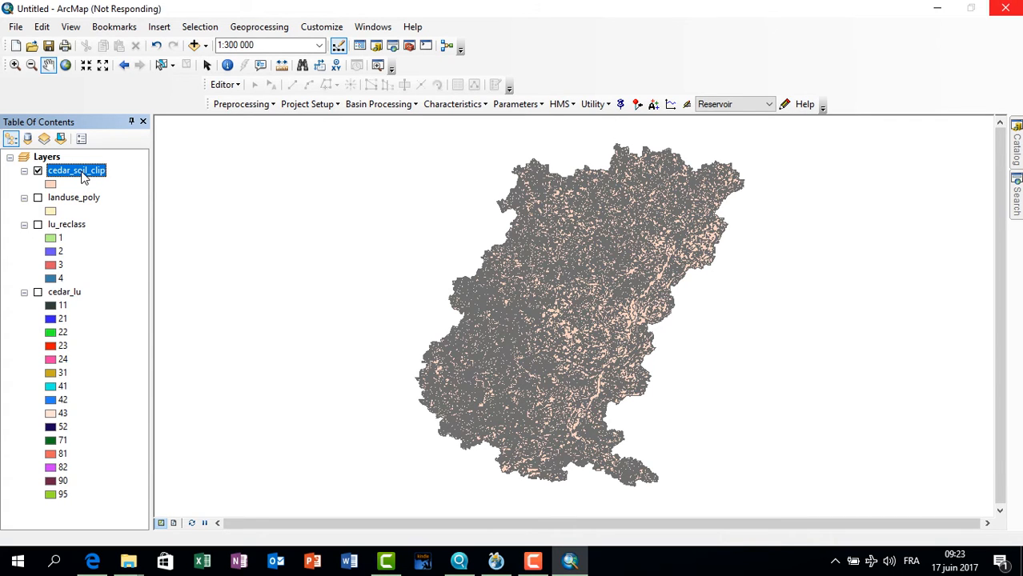
# Add a text field named SoilCode to the cedar_soil_clip attribute table, check the new column, and close the table
pyautogui.rightClick(84, 177)
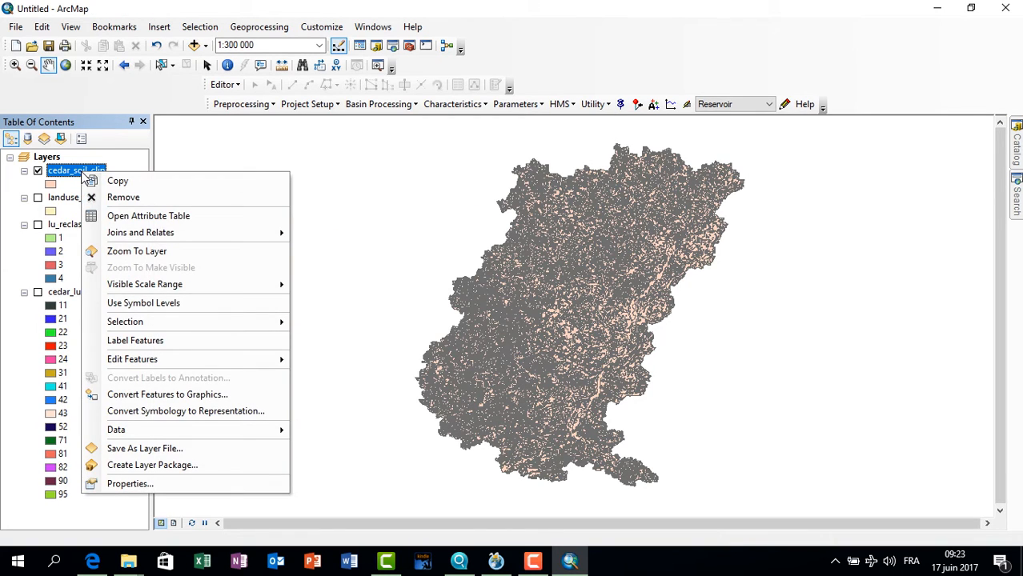
pyautogui.click(128, 217)
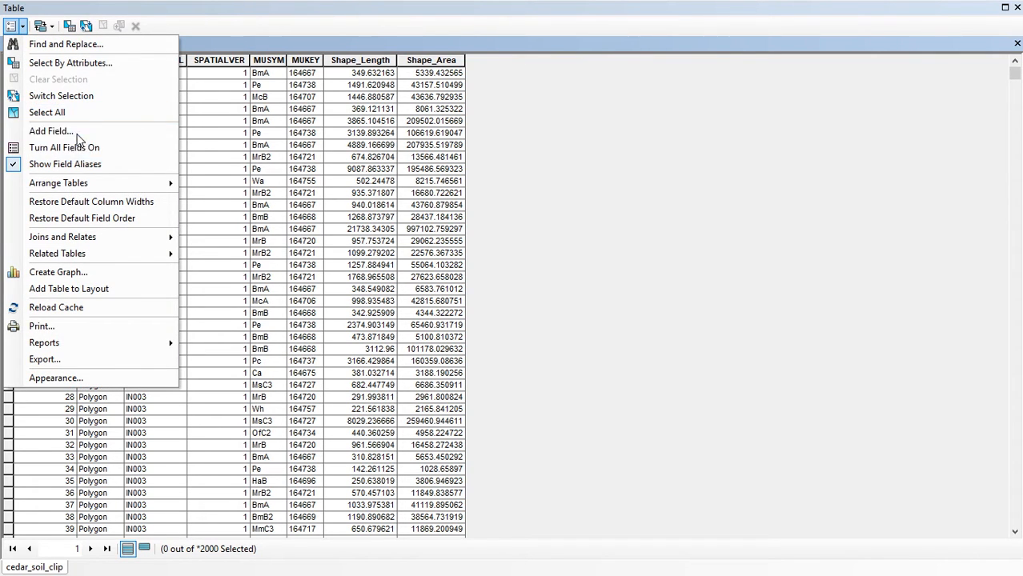
pyautogui.click(68, 130)
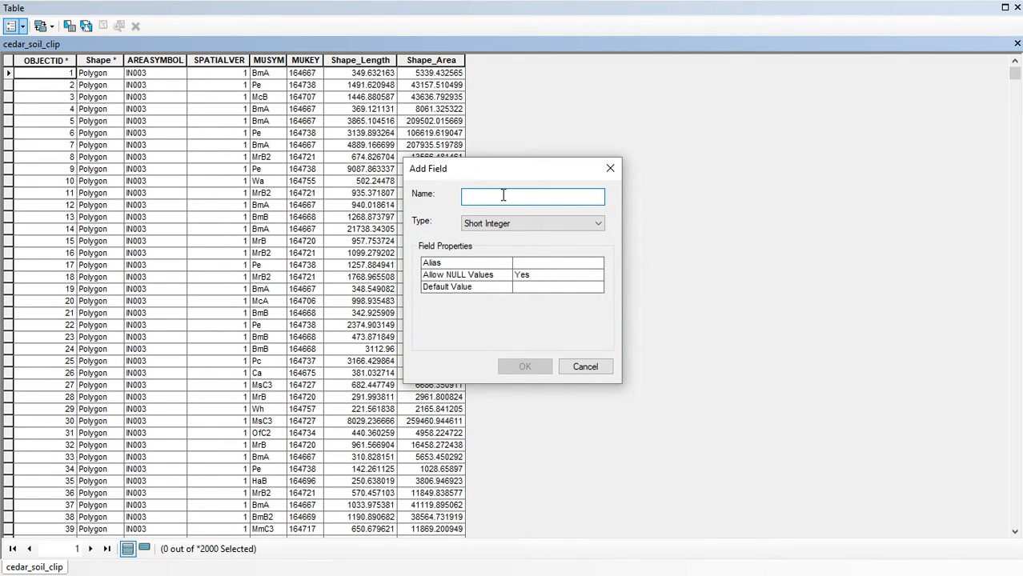
pyautogui.write('SoilCode')
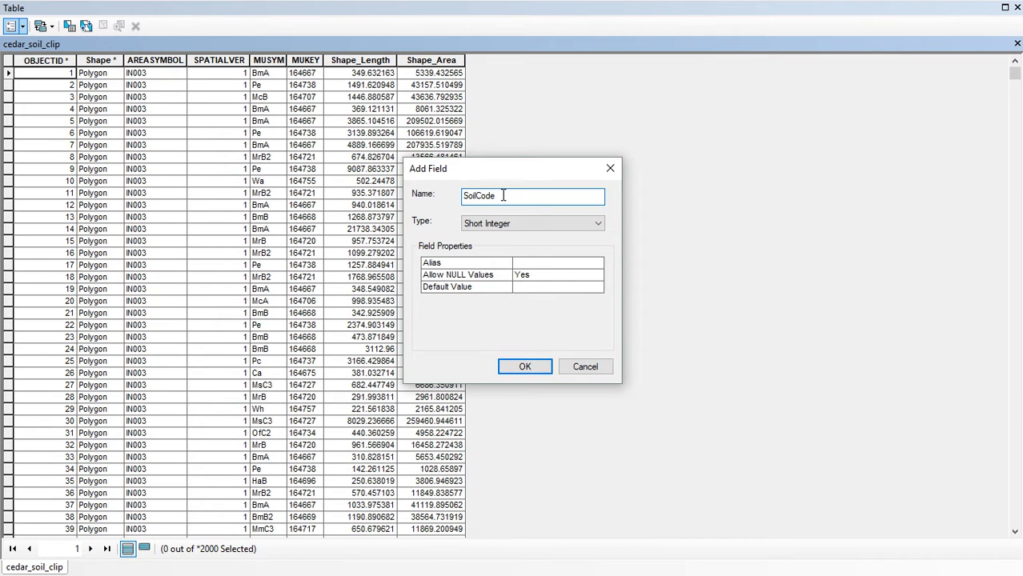
pyautogui.click(507, 228)
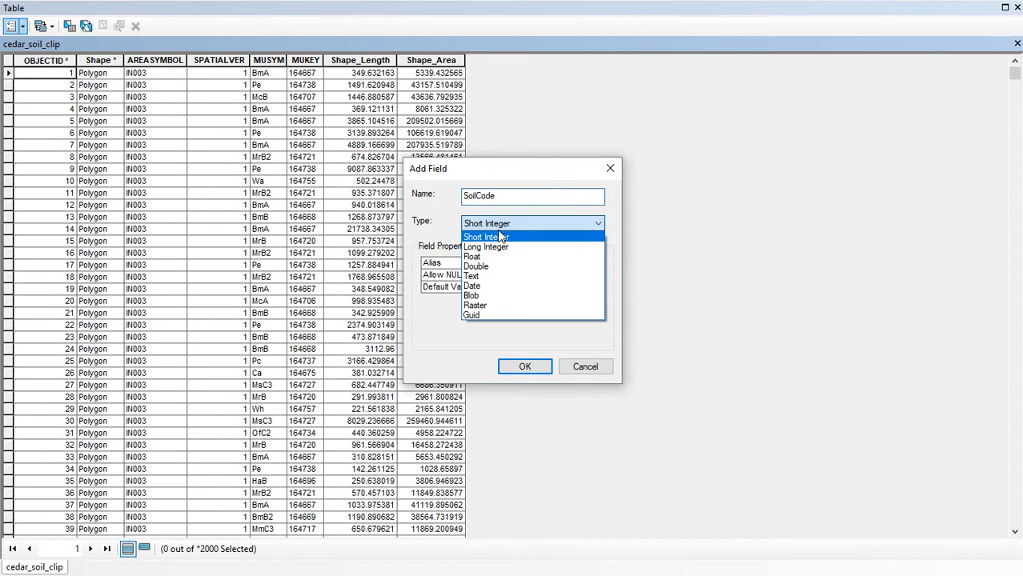
pyautogui.click(484, 277)
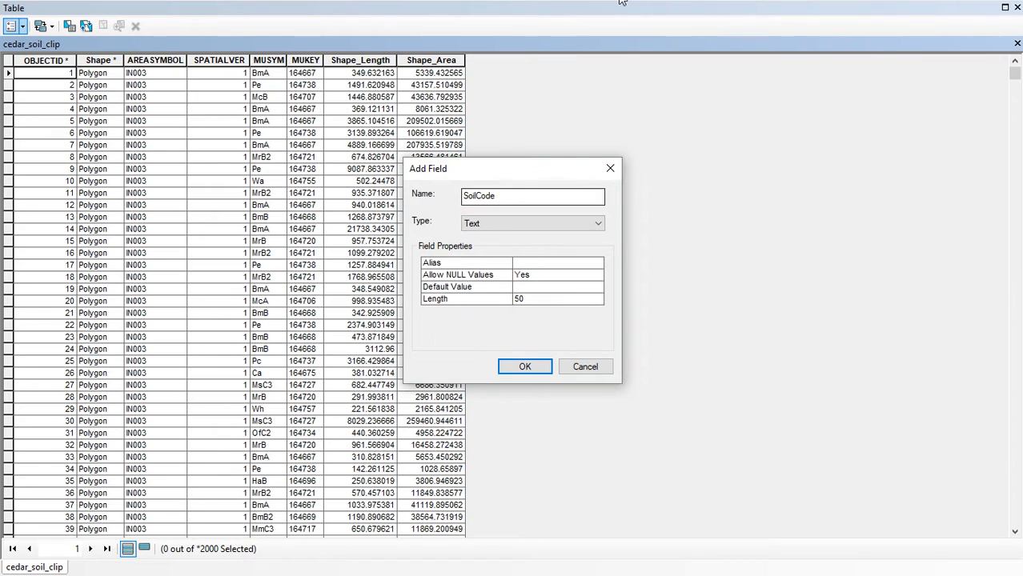
pyautogui.click(527, 370)
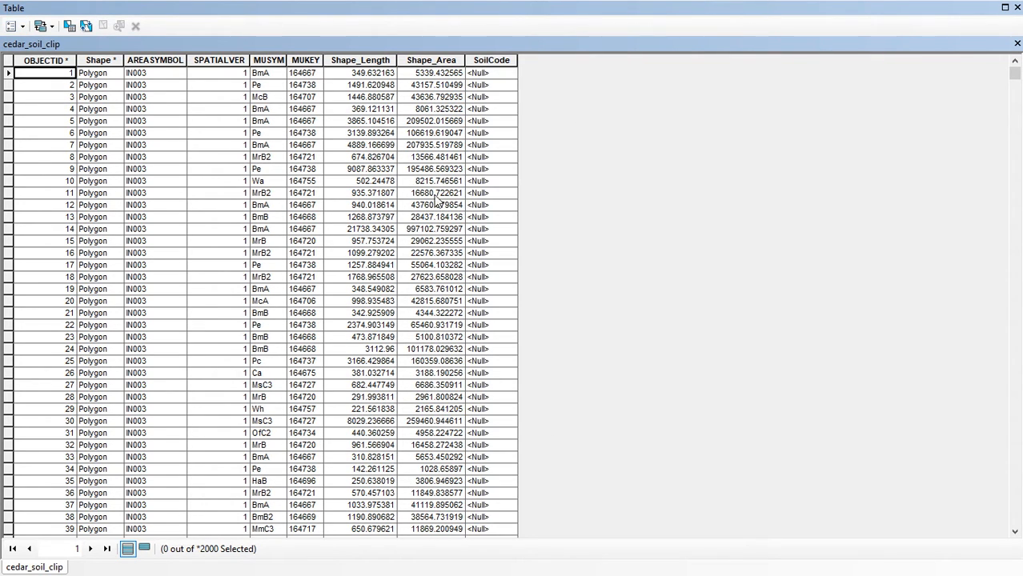
pyautogui.scroll(-11, 505, 353)
pyautogui.scroll(-13, 511, 408)
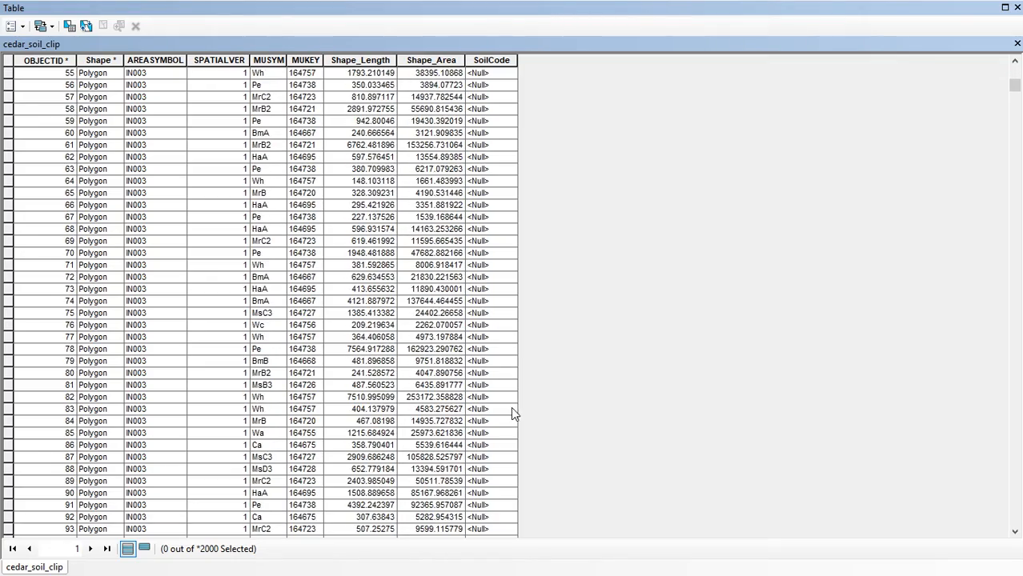
pyautogui.click(1019, 166)
pyautogui.moveTo(1019, 167); pyautogui.dragTo(1018, 68)
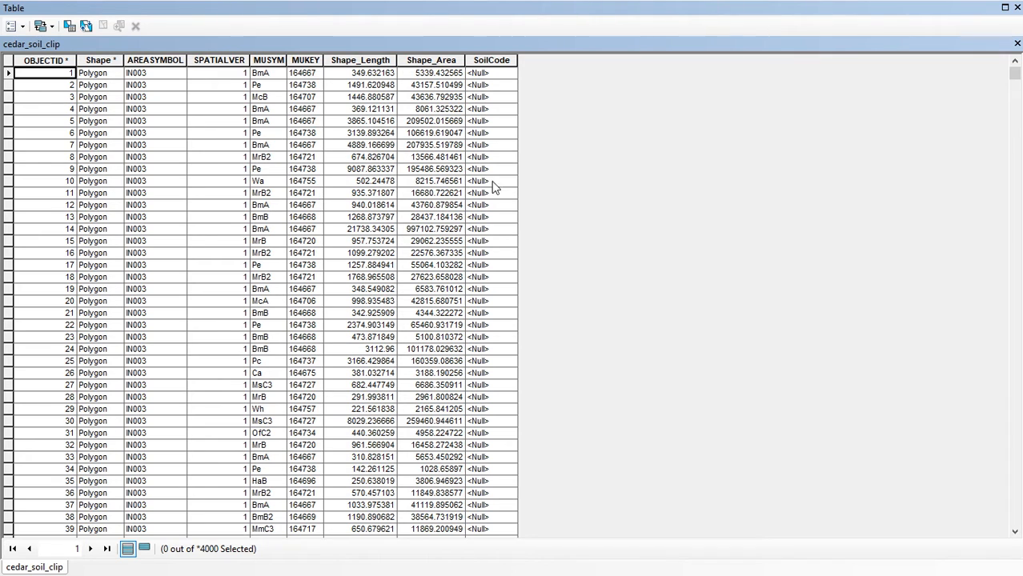
pyautogui.click(1016, 8)
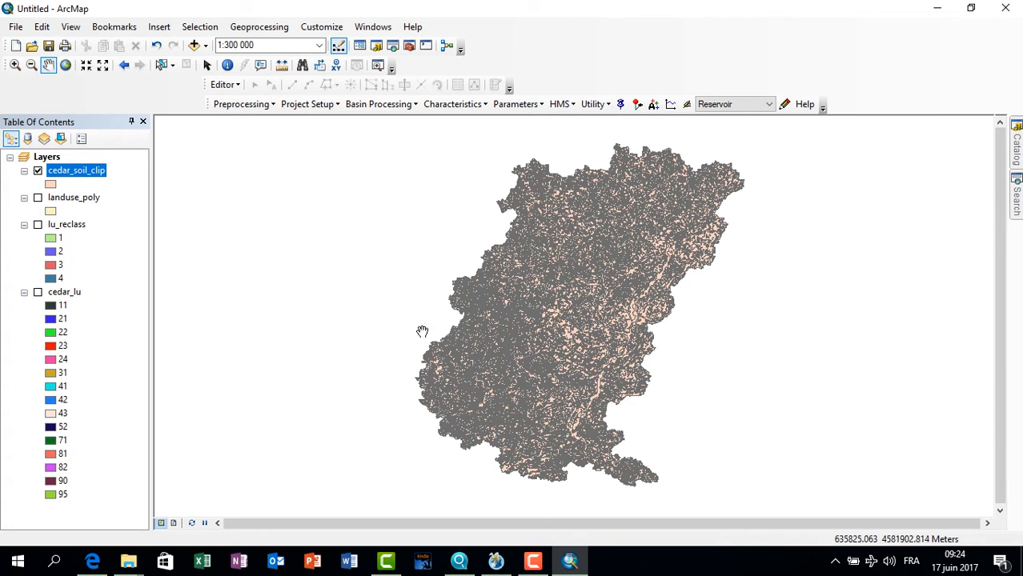
# Add the component table from cedar_ssurgo.mdb to the map and inspect its columns as far as hydgrp
pyautogui.click(194, 46)
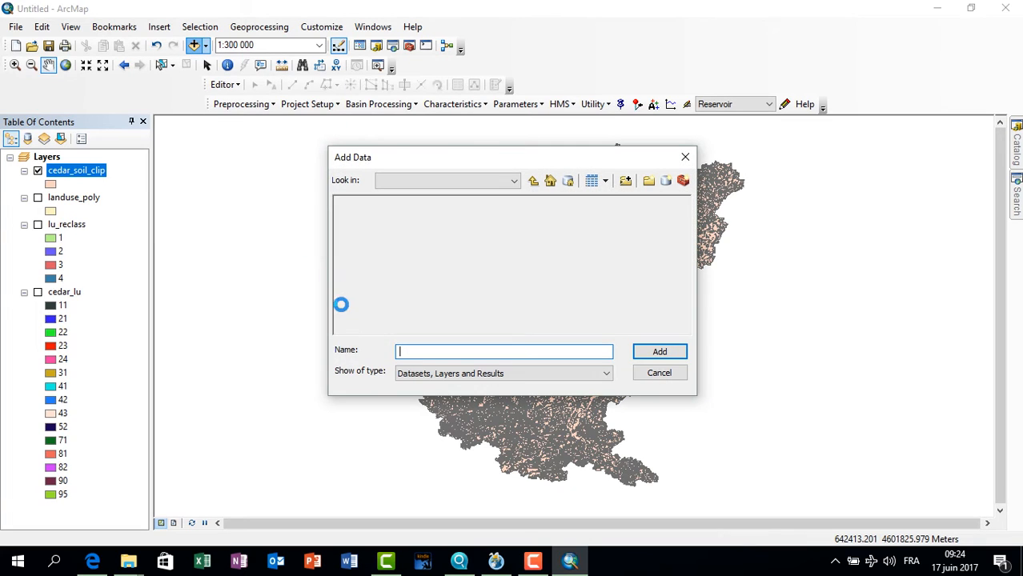
pyautogui.click(515, 180)
pyautogui.click(478, 247)
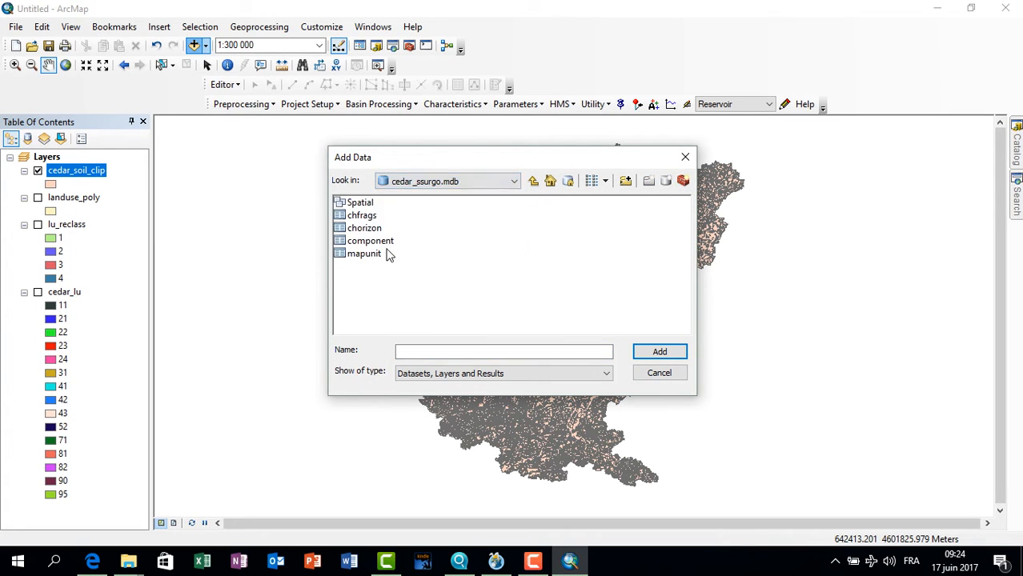
pyautogui.click(370, 241)
pyautogui.click(640, 357)
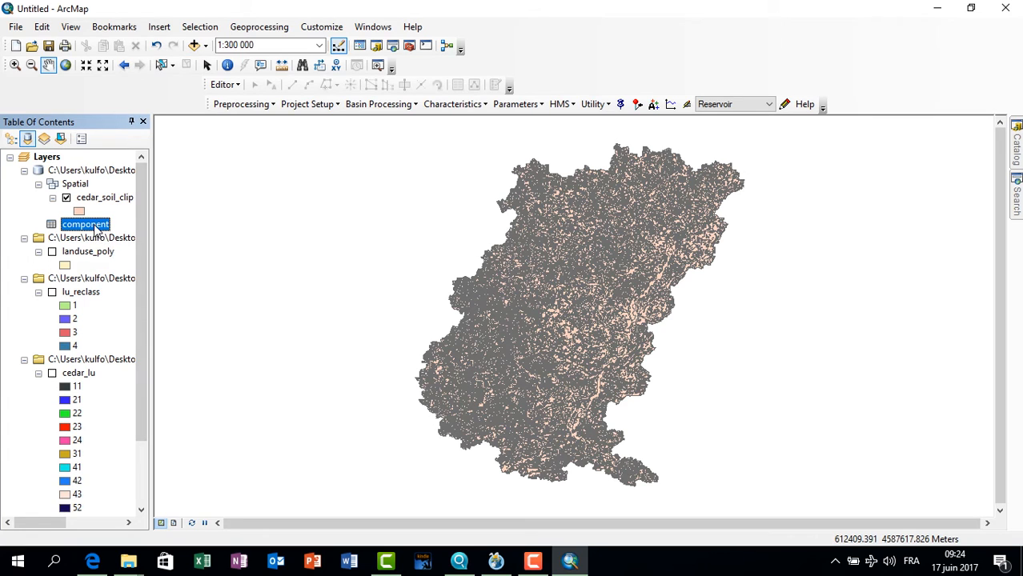
pyautogui.rightClick(94, 228)
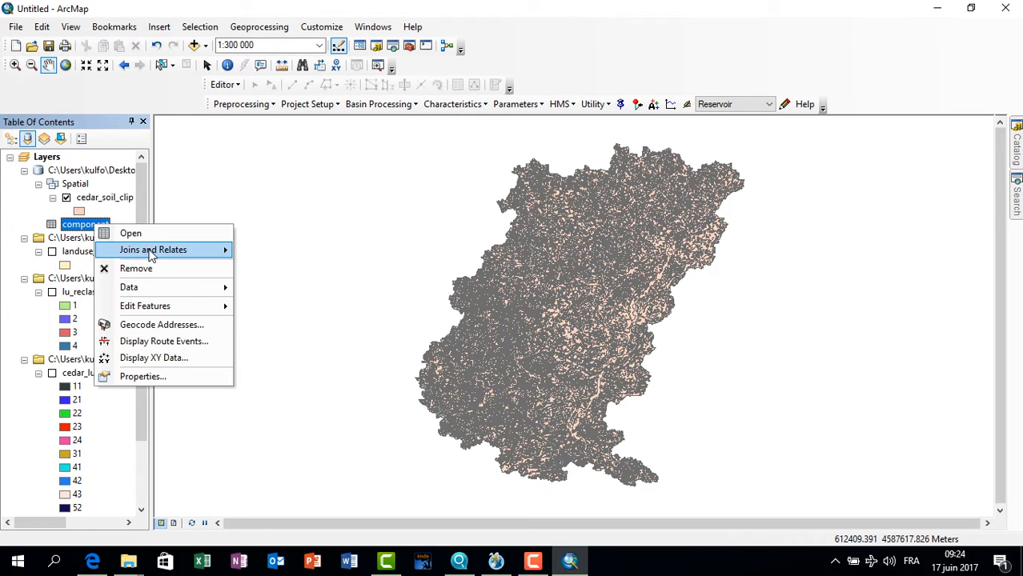
pyautogui.click(136, 237)
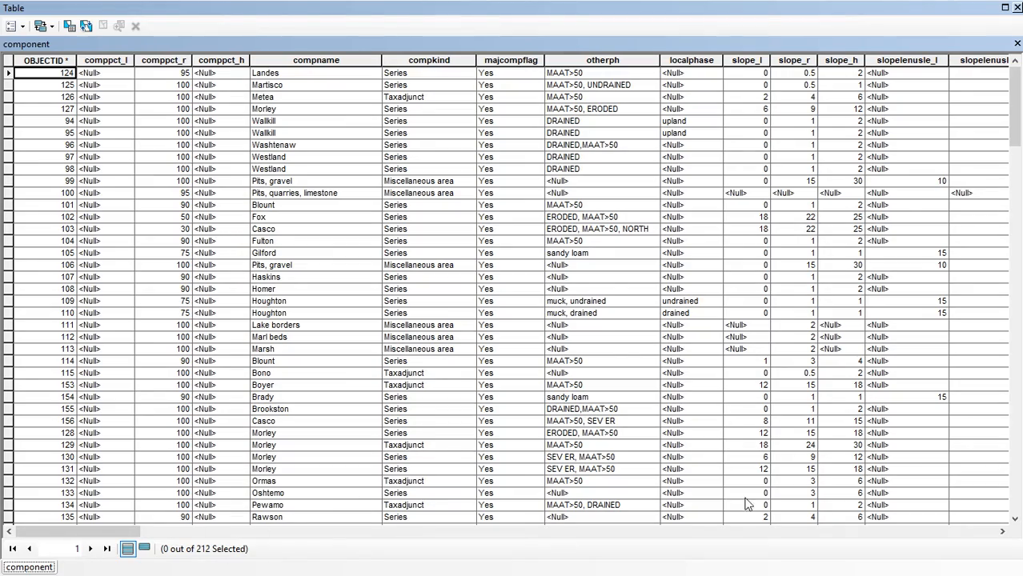
pyautogui.moveTo(128, 534)
pyautogui.mouseDown()
pyautogui.moveTo(357, 528)
pyautogui.moveTo(530, 546)
pyautogui.moveTo(759, 542)
pyautogui.mouseUp()
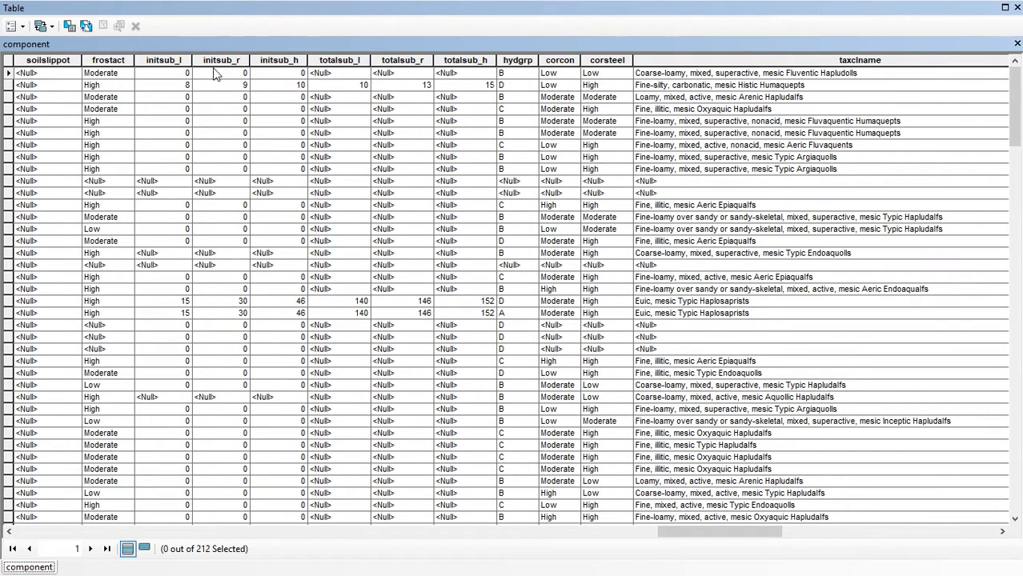
pyautogui.click(1017, 7)
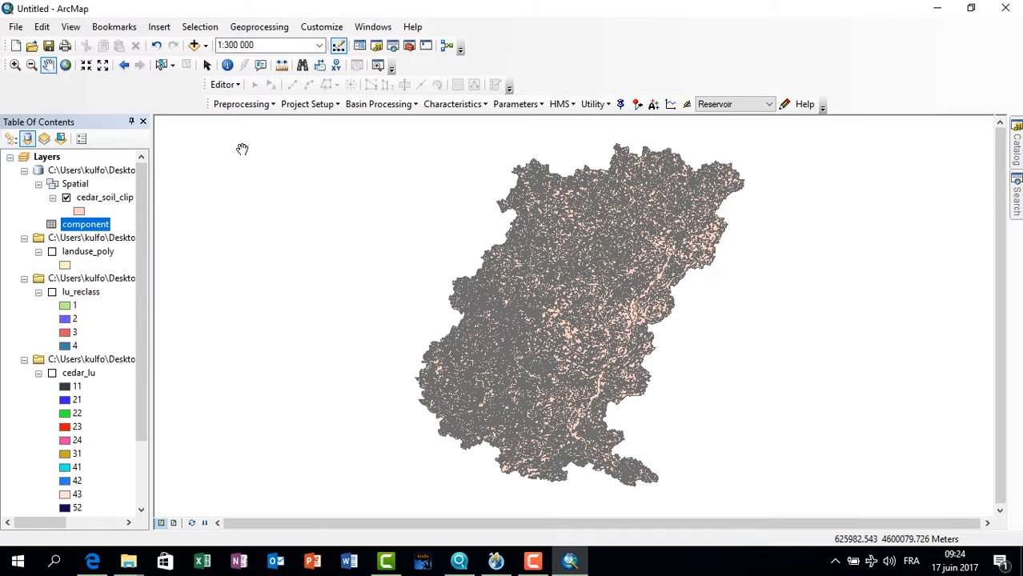
# Join the component table to cedar_soil_clip, matching the layer's MUKEY field to the table's mukey field and keeping all records
pyautogui.click(110, 201)
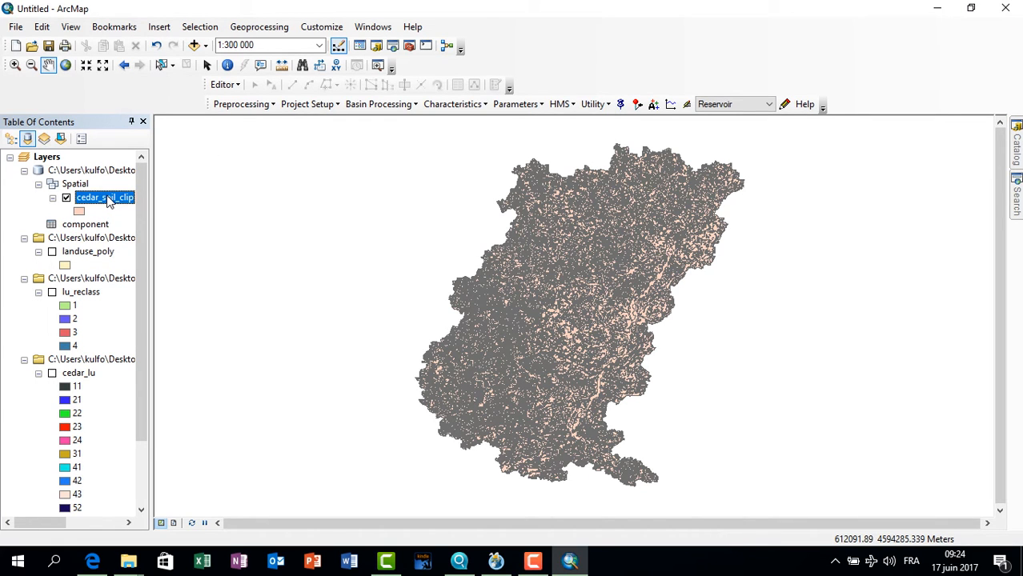
pyautogui.rightClick(109, 202)
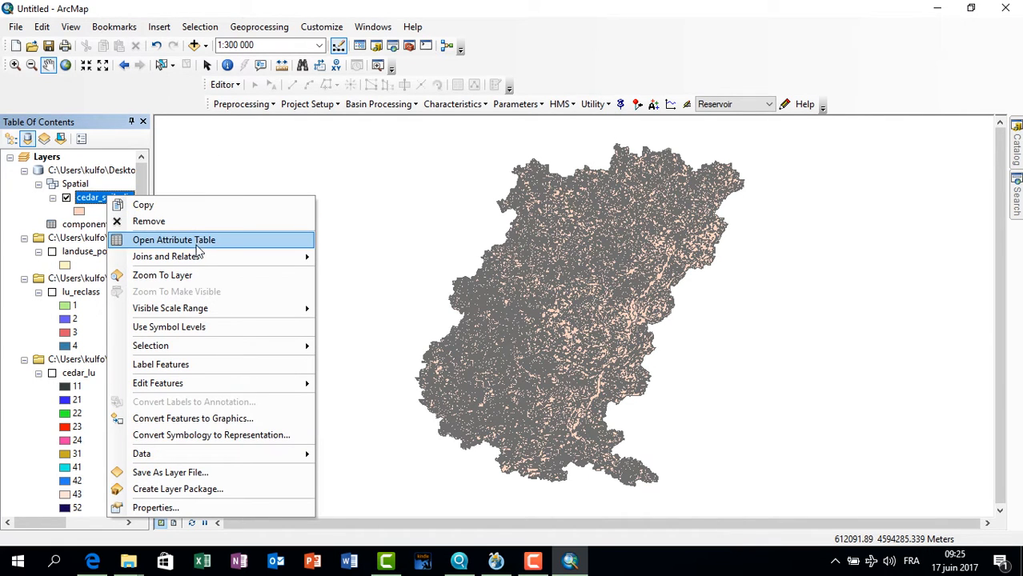
pyautogui.moveTo(199, 255)
pyautogui.click(344, 258)
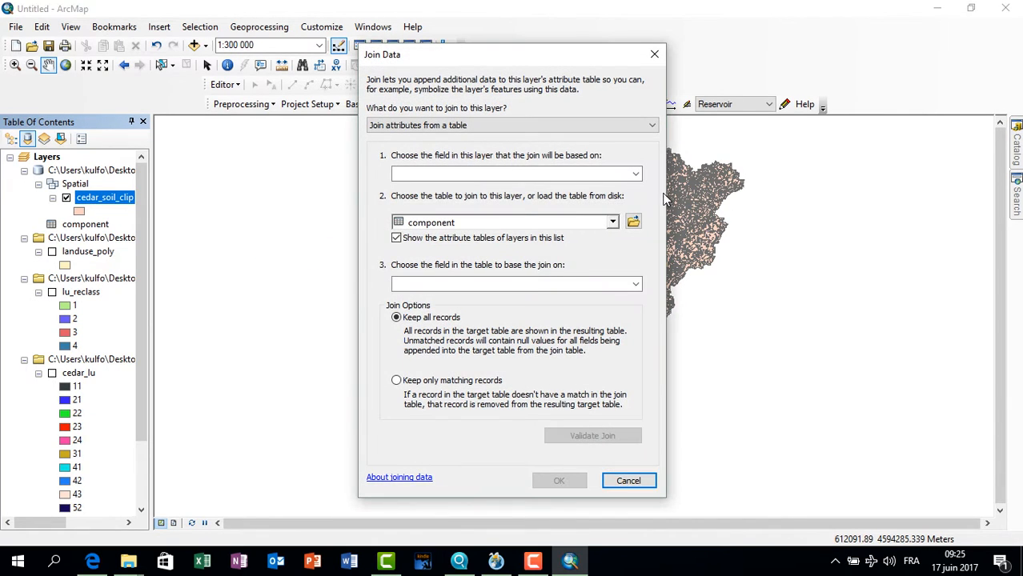
pyautogui.click(636, 174)
pyautogui.click(548, 231)
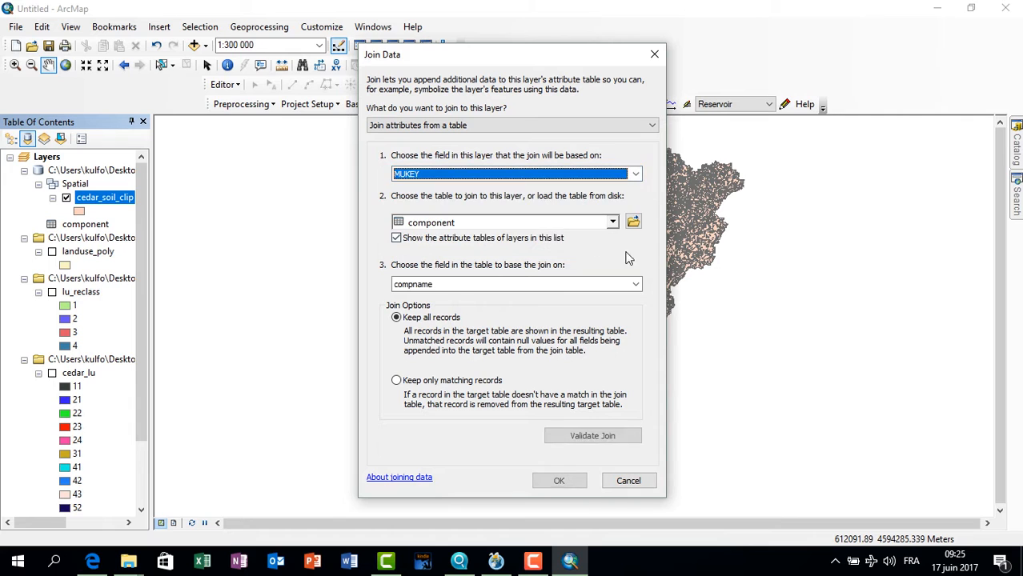
pyautogui.click(636, 284)
pyautogui.moveTo(635, 338); pyautogui.dragTo(638, 482)
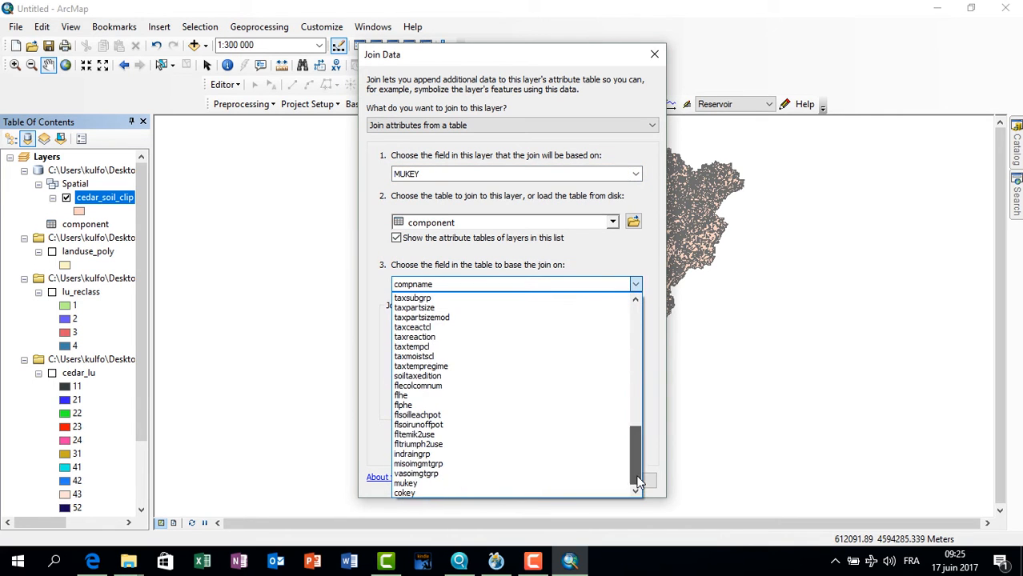
pyautogui.click(513, 483)
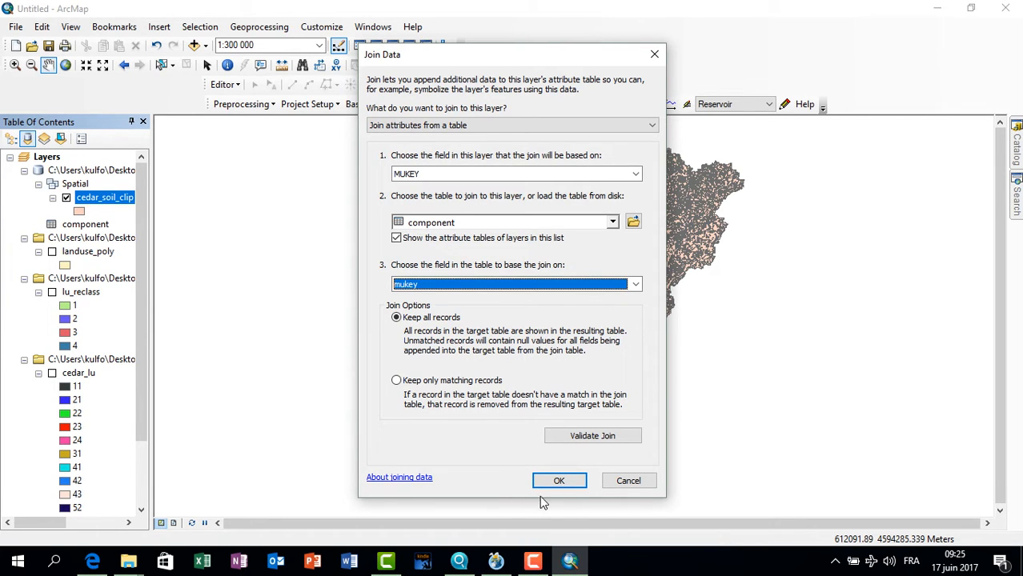
pyautogui.click(559, 481)
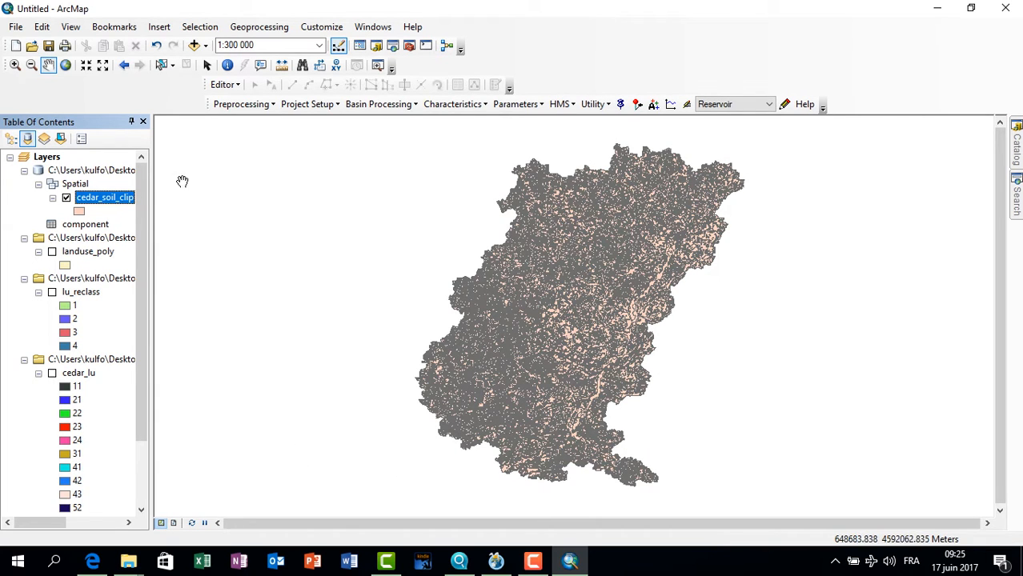
# Open the joined cedar_soil_clip attribute table and start the Field Calculator for the SoilCode field
pyautogui.rightClick(110, 199)
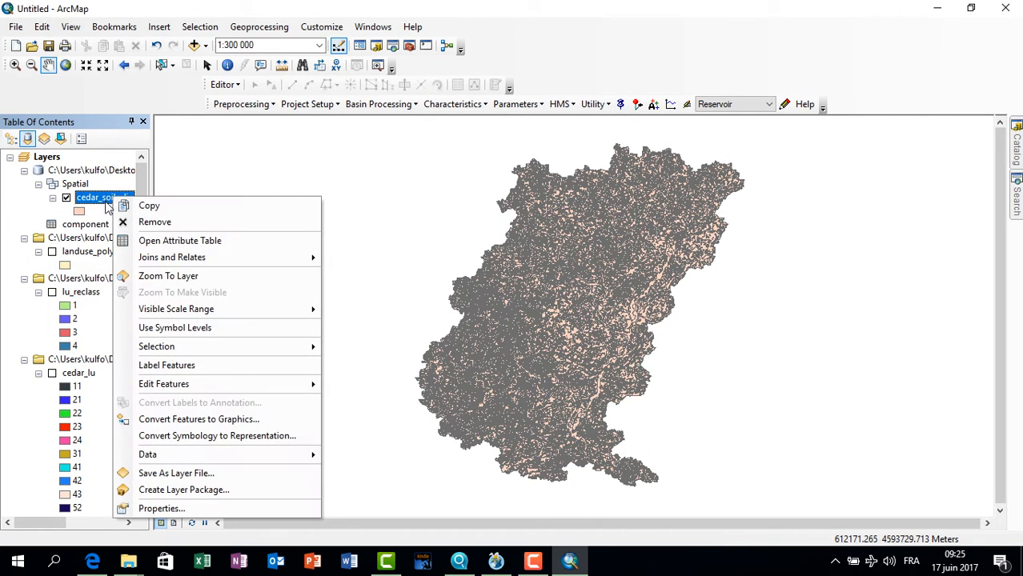
pyautogui.click(152, 240)
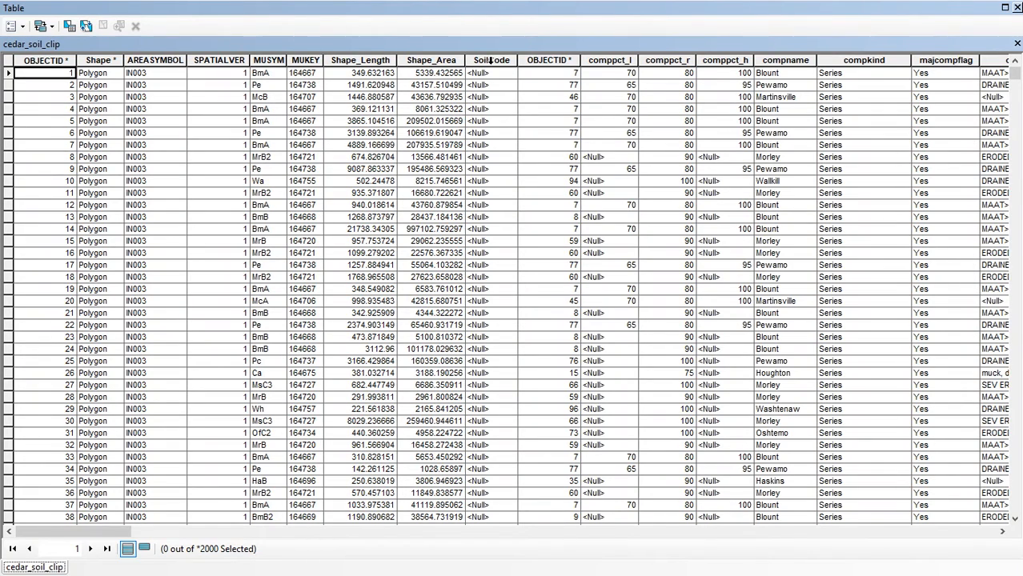
pyautogui.moveTo(121, 530); pyautogui.dragTo(3, 549)
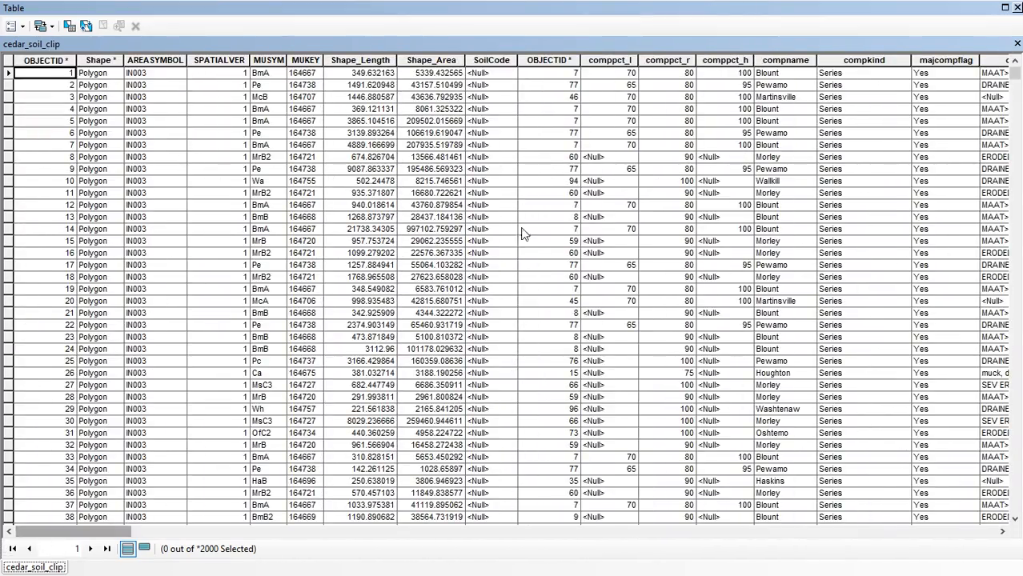
pyautogui.click(491, 63)
pyautogui.rightClick(494, 69)
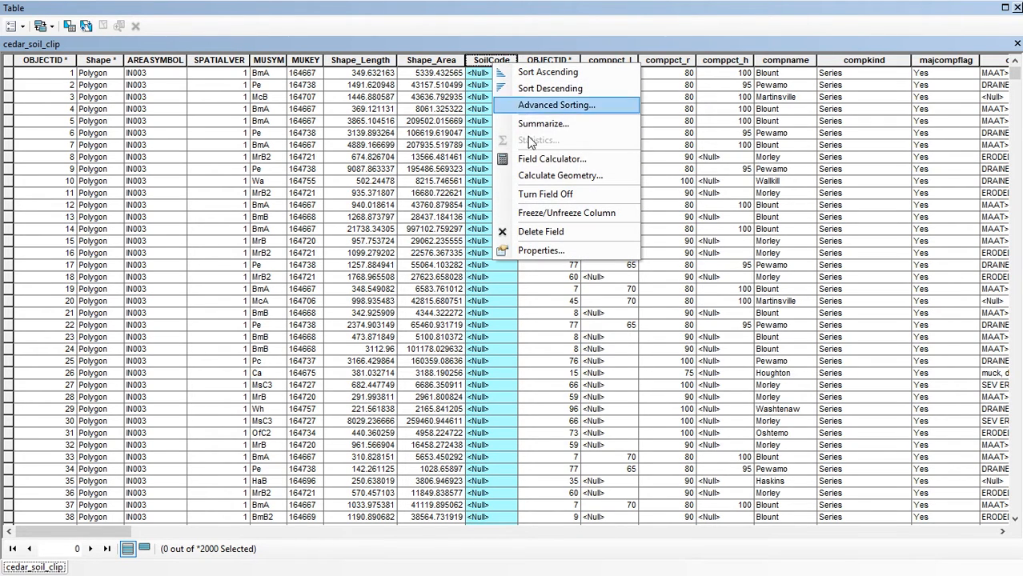
pyautogui.click(540, 159)
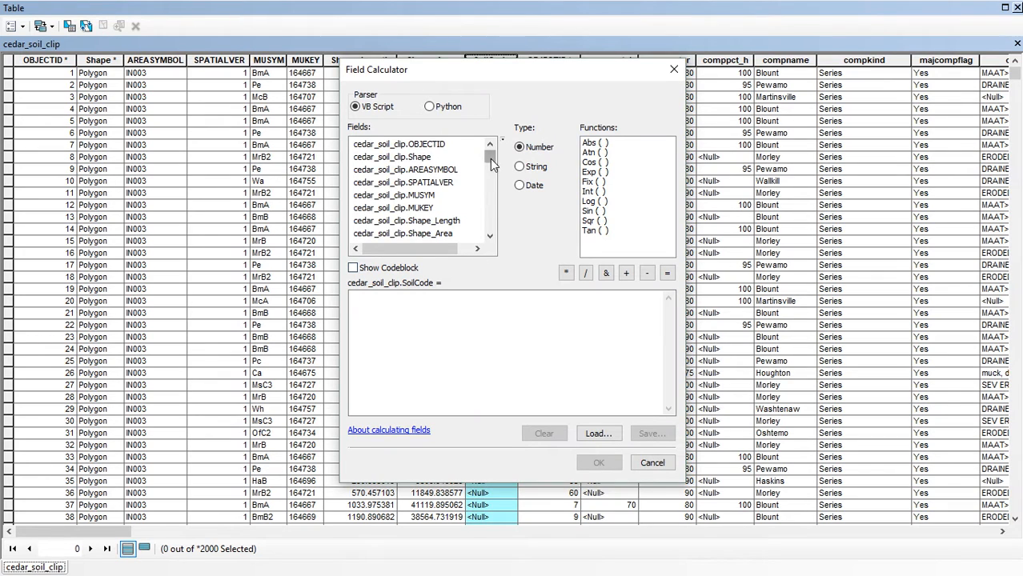
# Calculate SoilCode from the component.hydgrp field, review the filled column, and close the table
pyautogui.moveTo(489, 157); pyautogui.dragTo(492, 205)
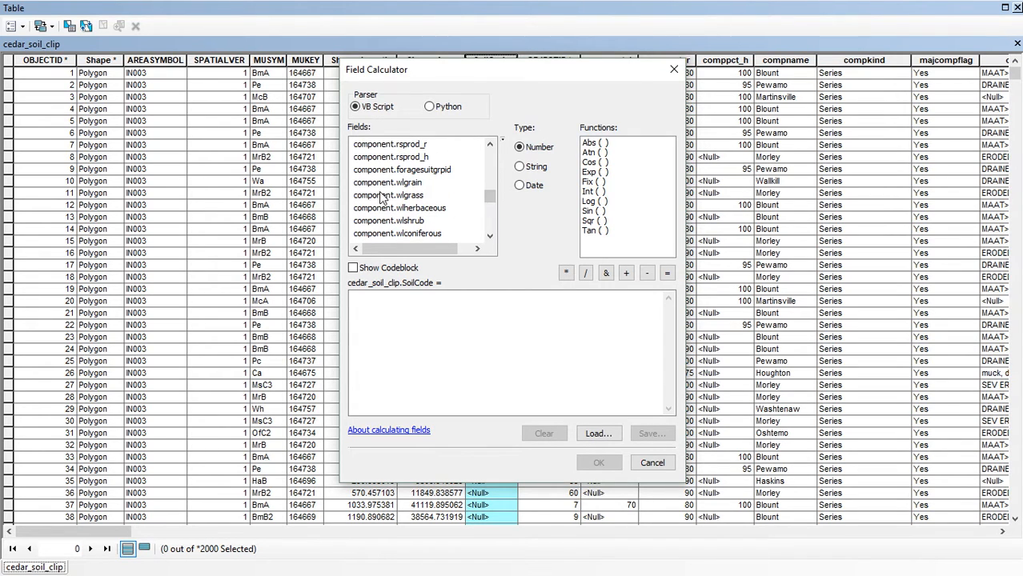
pyautogui.click(490, 145)
pyautogui.click(490, 145)
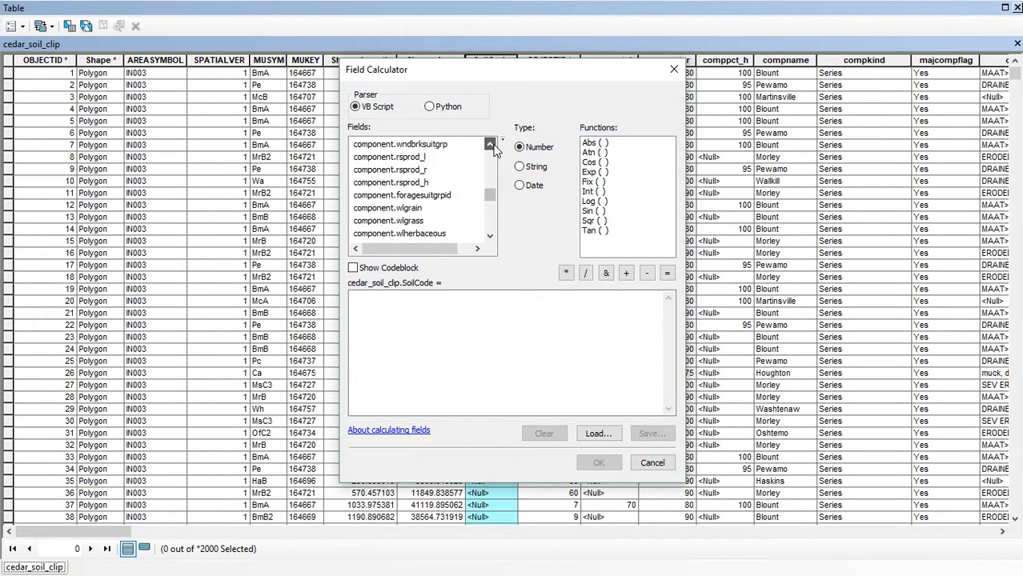
pyautogui.click(490, 145)
pyautogui.click(490, 145)
pyautogui.click(490, 145)
pyautogui.click(491, 145)
pyautogui.click(491, 145)
pyautogui.click(491, 145)
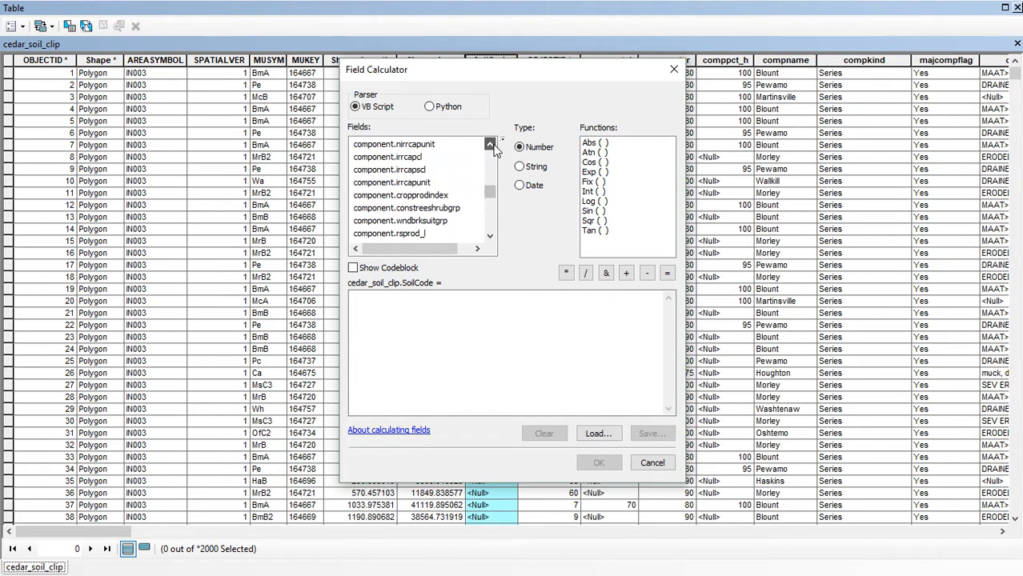
pyautogui.click(491, 145)
pyautogui.click(490, 145)
pyautogui.click(490, 145)
pyautogui.click(491, 145)
pyautogui.click(490, 145)
pyautogui.click(490, 145)
pyautogui.click(490, 145)
pyautogui.click(490, 144)
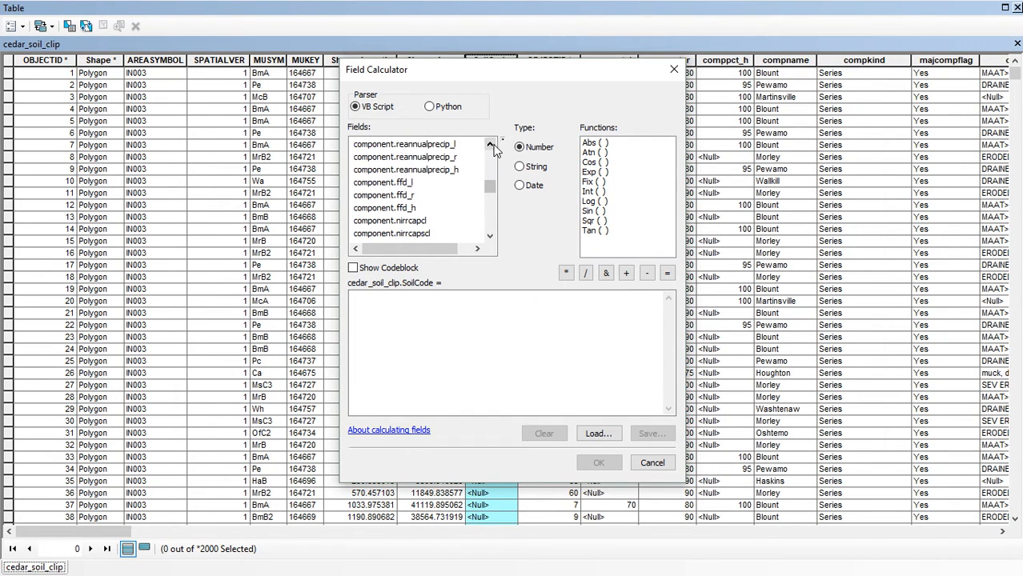
pyautogui.click(490, 145)
pyautogui.click(490, 145)
pyautogui.click(490, 145)
pyautogui.click(490, 145)
pyautogui.click(490, 145)
pyautogui.click(490, 145)
pyautogui.click(490, 145)
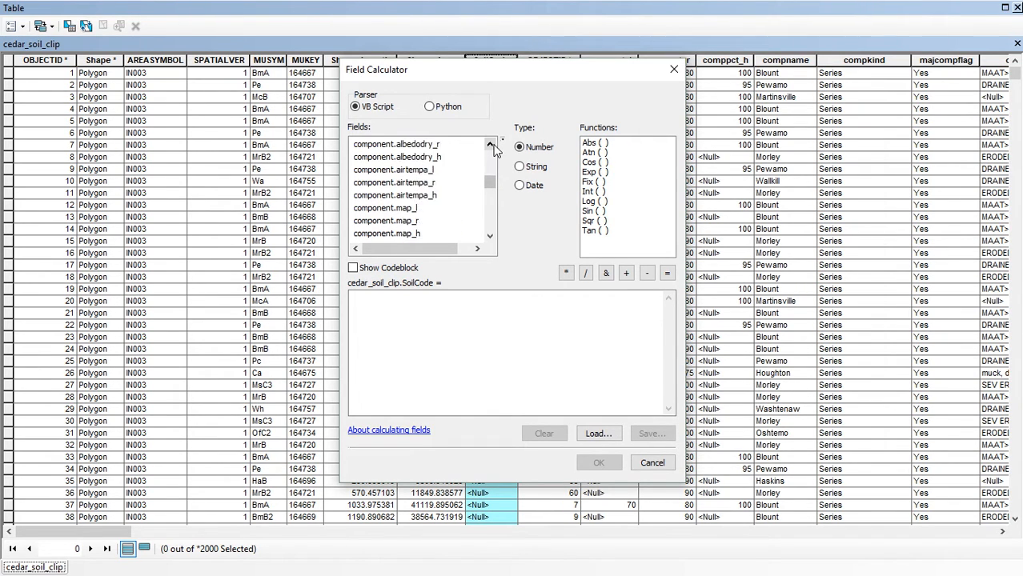
pyautogui.click(492, 190)
pyautogui.moveTo(492, 190); pyautogui.dragTo(497, 209)
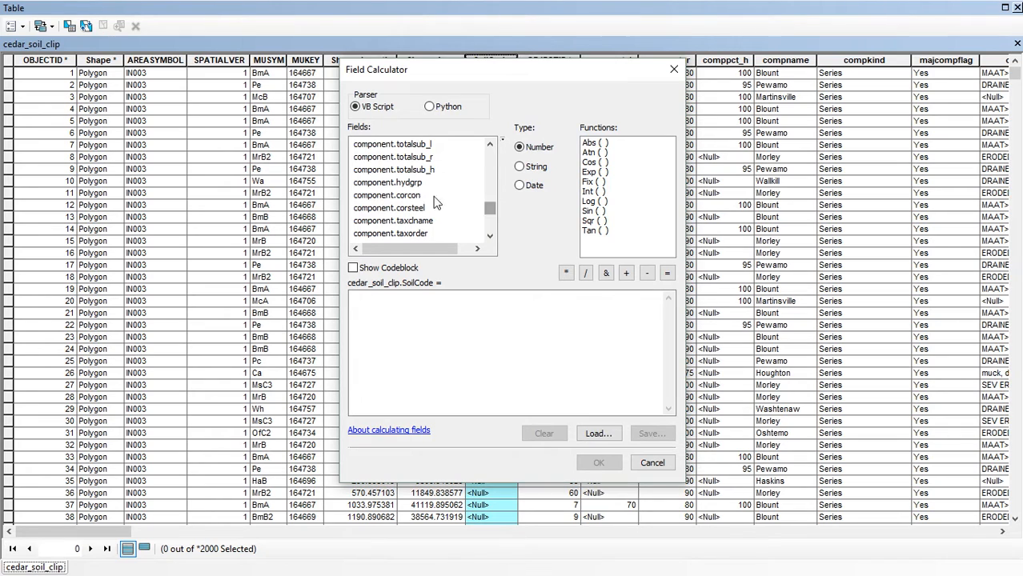
pyautogui.doubleClick(389, 183)
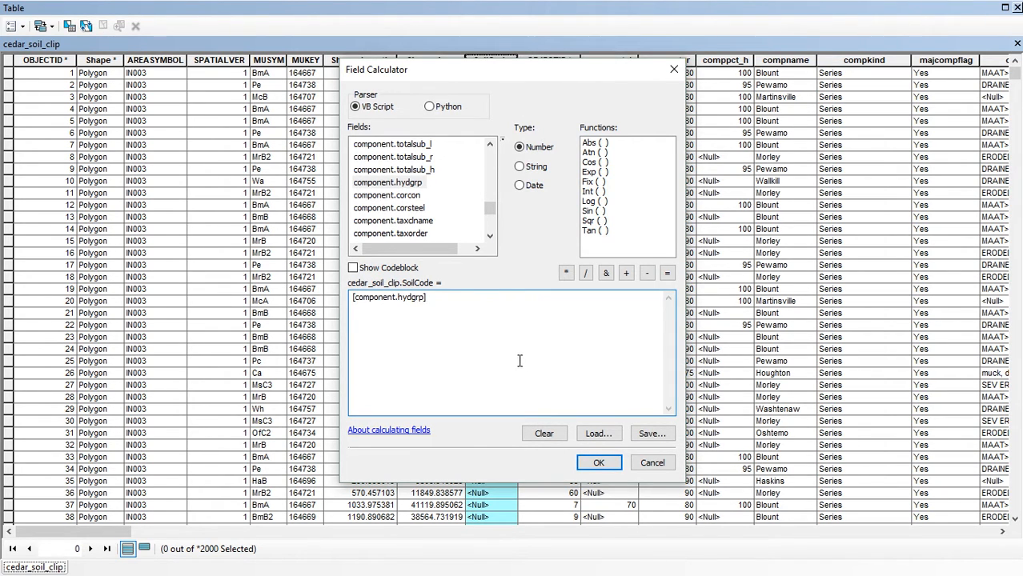
pyautogui.click(598, 463)
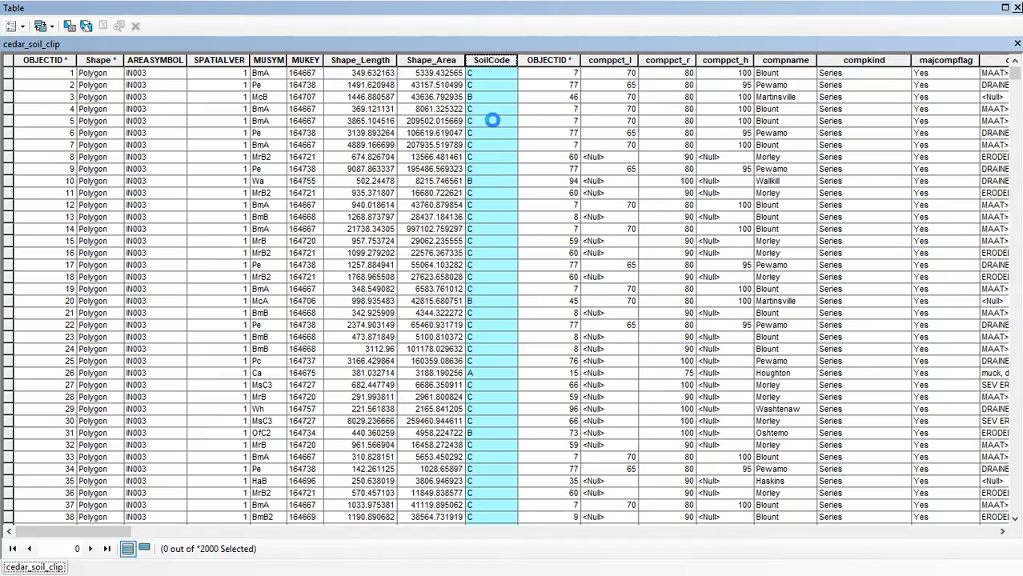
pyautogui.scroll(-20, 492, 121)
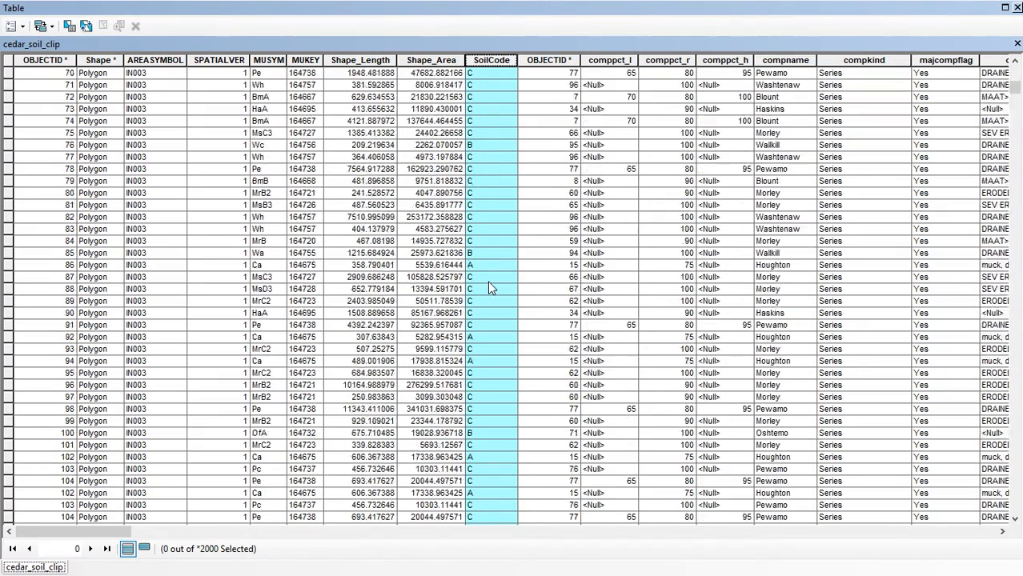
pyautogui.scroll(-5, 491, 288)
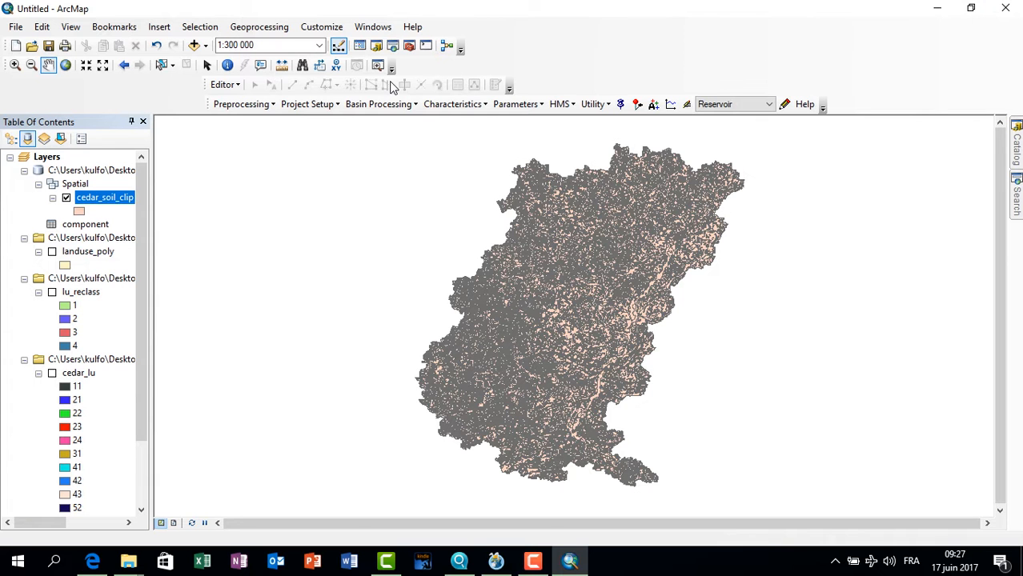
# Remove the component table join from the cedar_soil_clip layer
pyautogui.click(232, 85)
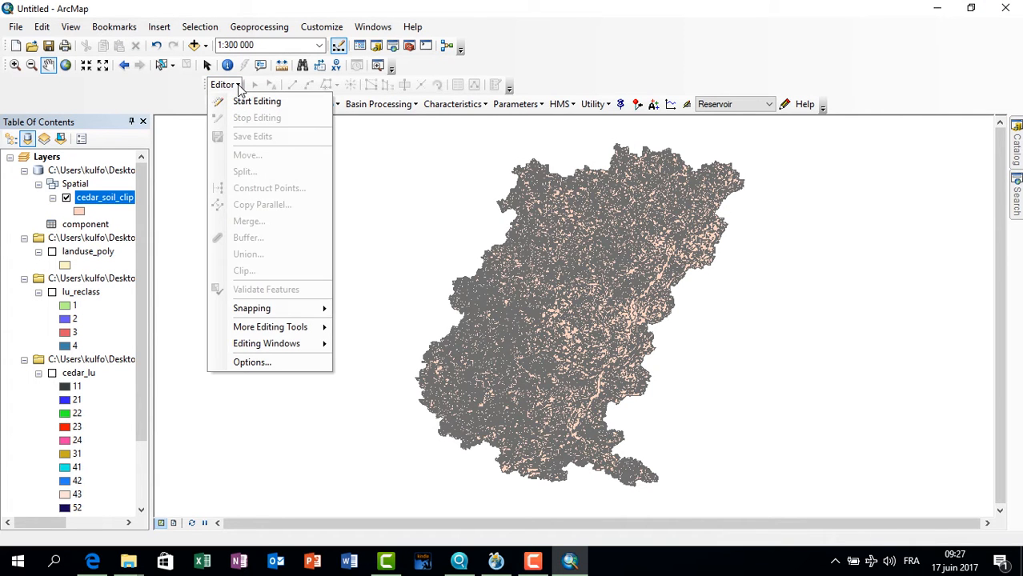
pyautogui.click(115, 204)
pyautogui.rightClick(114, 203)
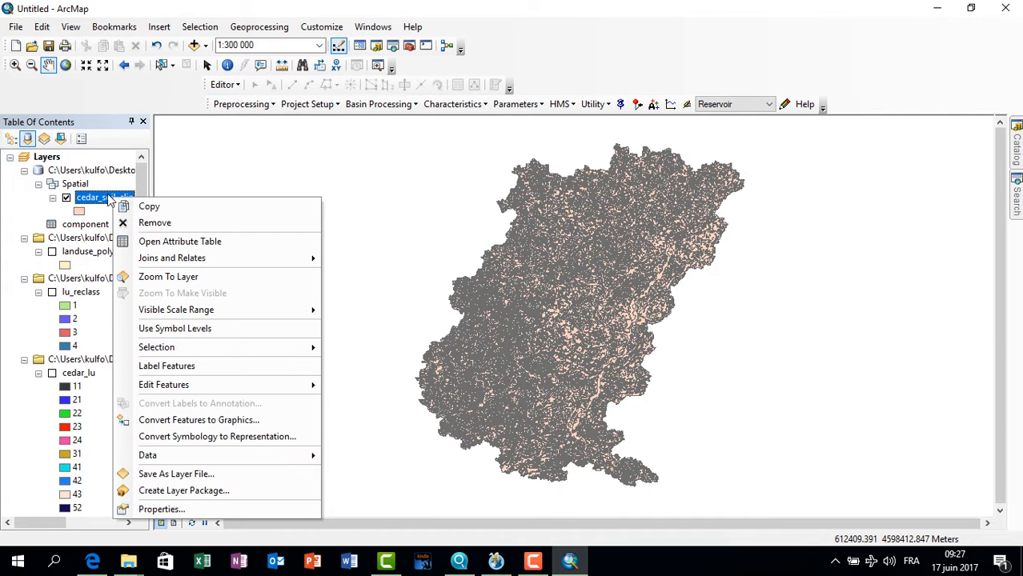
pyautogui.moveTo(202, 264)
pyautogui.moveTo(384, 280)
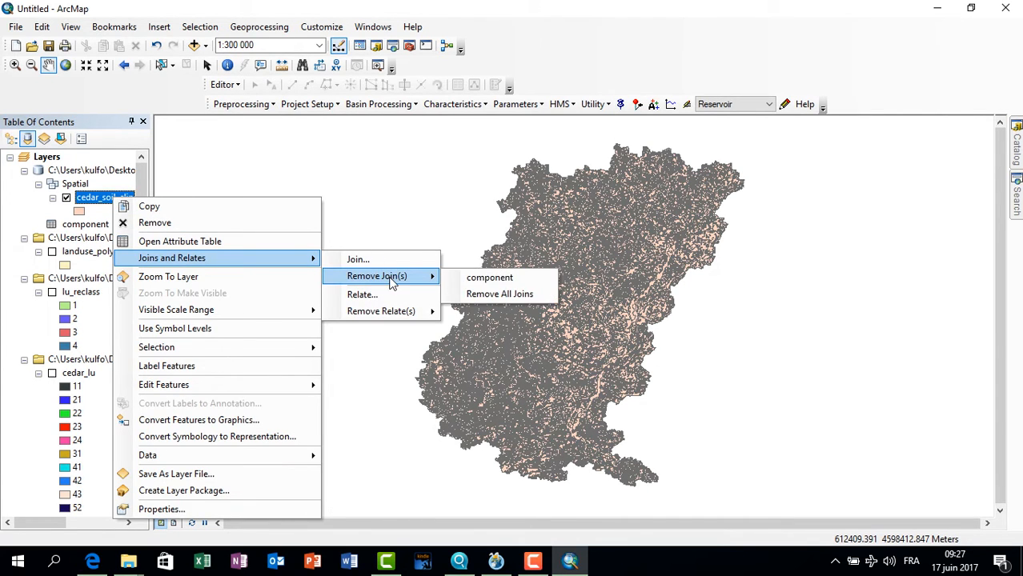
pyautogui.click(479, 277)
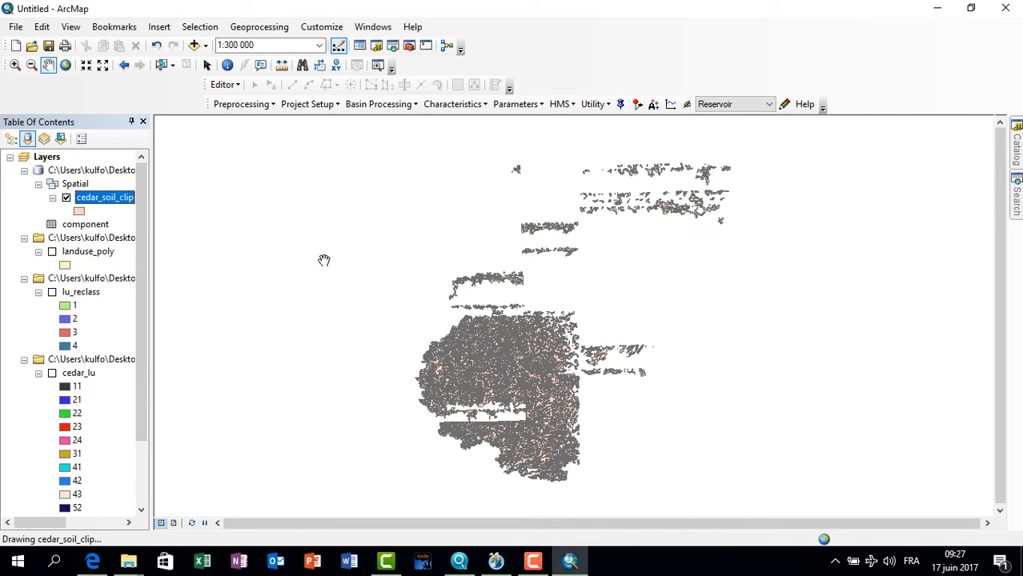
# Reopen the cedar_soil_clip attribute table and look through the SoilCode values across all records
pyautogui.rightClick(105, 201)
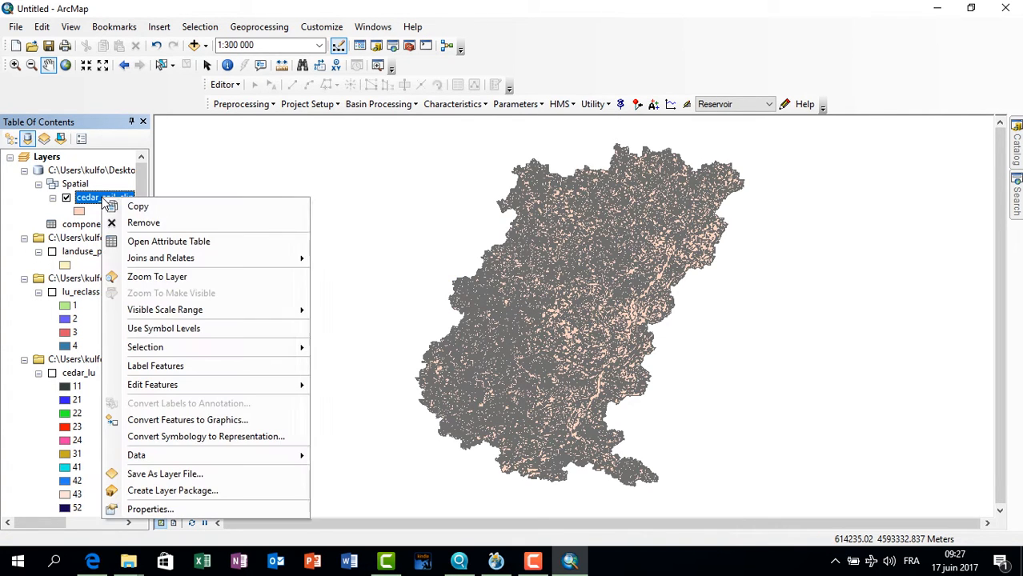
pyautogui.click(172, 242)
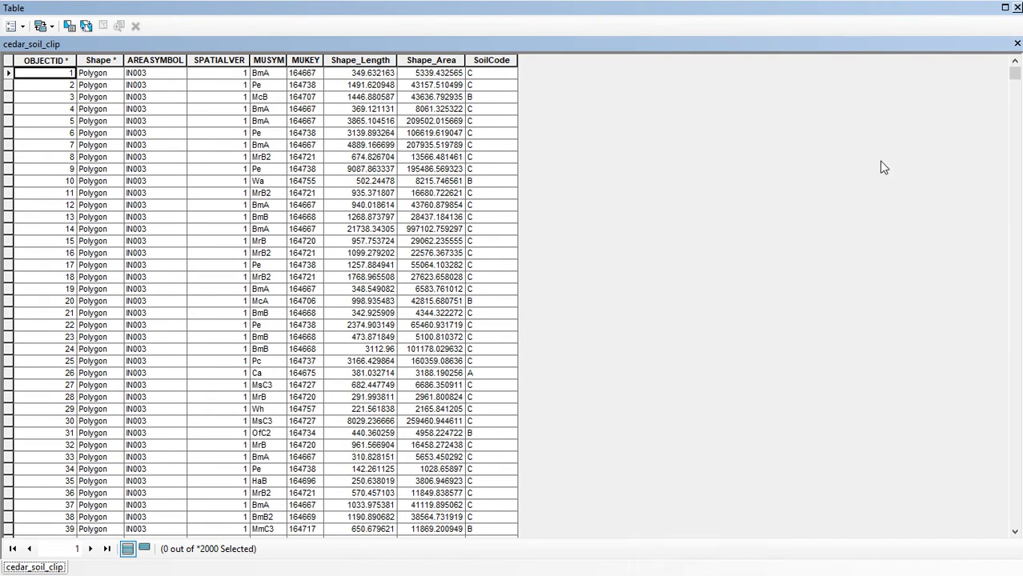
pyautogui.moveTo(1015, 76); pyautogui.dragTo(975, 357)
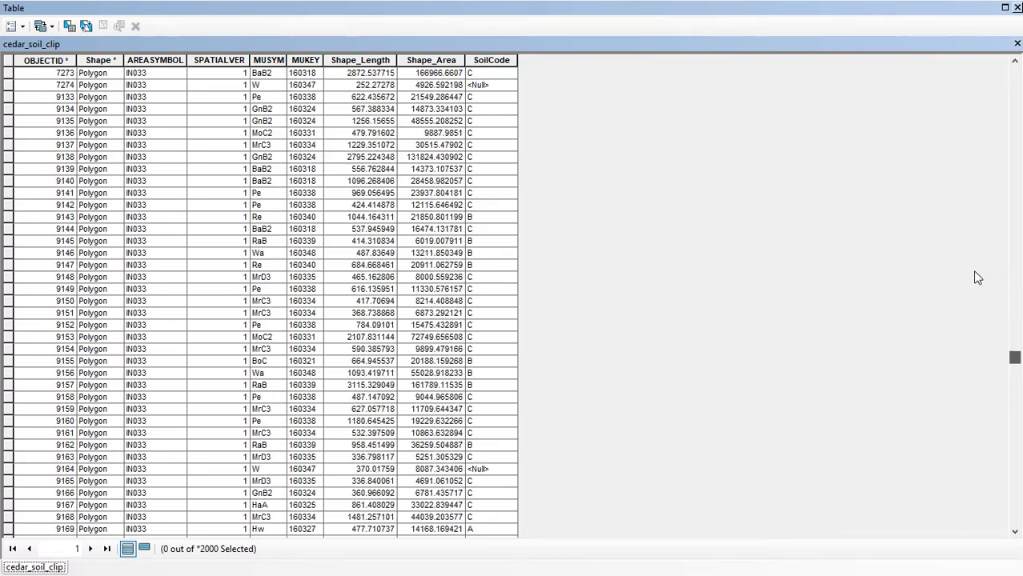
pyautogui.moveTo(977, 278); pyautogui.dragTo(954, 292)
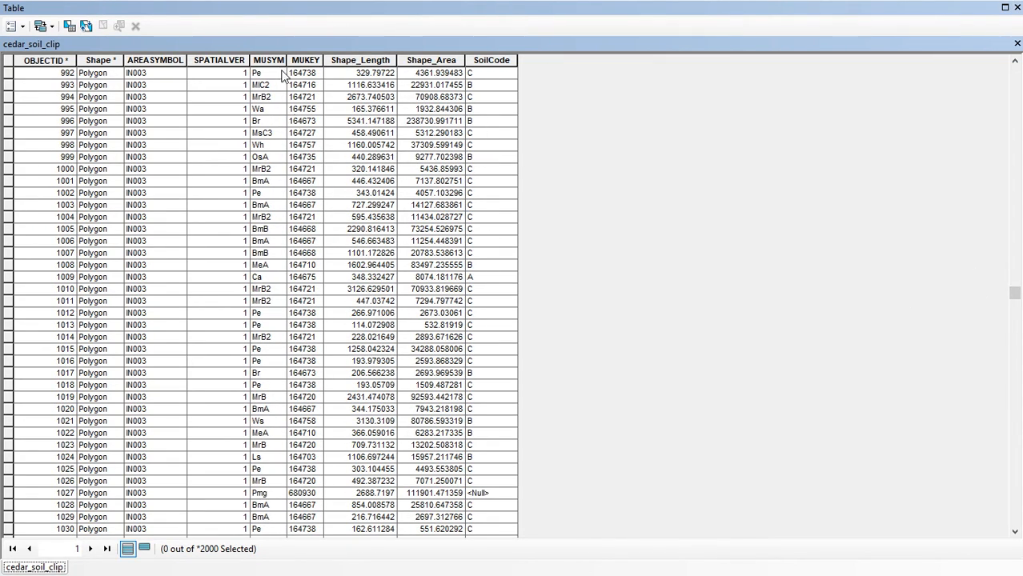
pyautogui.scroll(-7, 214, 337)
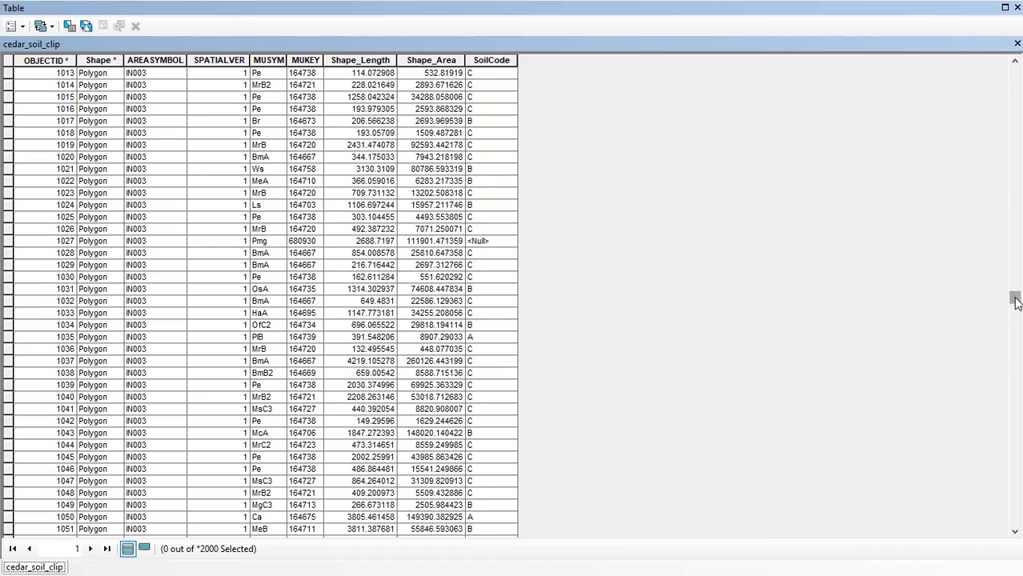
pyautogui.moveTo(1015, 297); pyautogui.dragTo(1015, 489)
pyautogui.moveTo(1007, 537); pyautogui.dragTo(1015, 72)
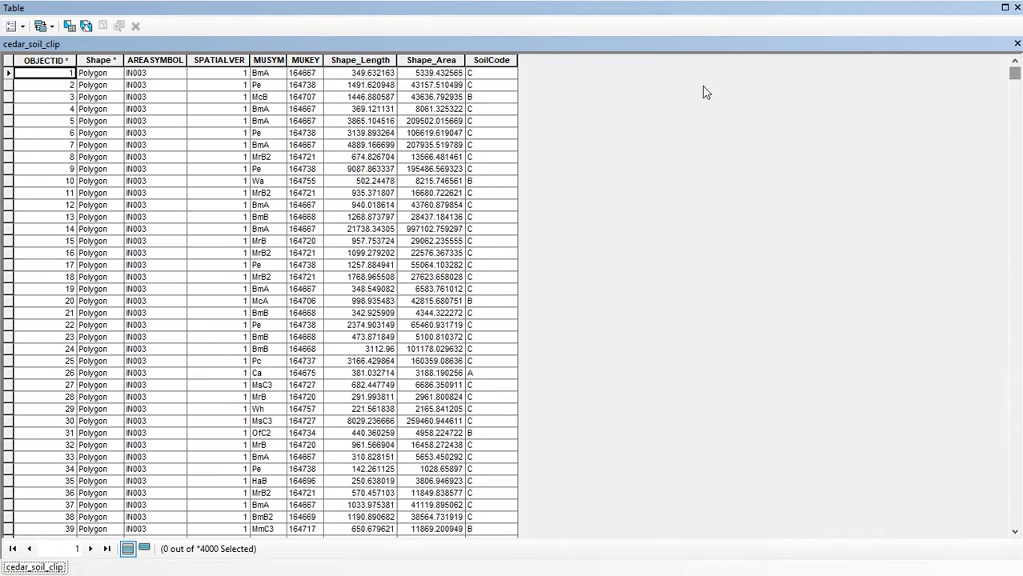
# Sort the cedar_soil_clip table by SoilCode in ascending order and check the first records
pyautogui.click(491, 60)
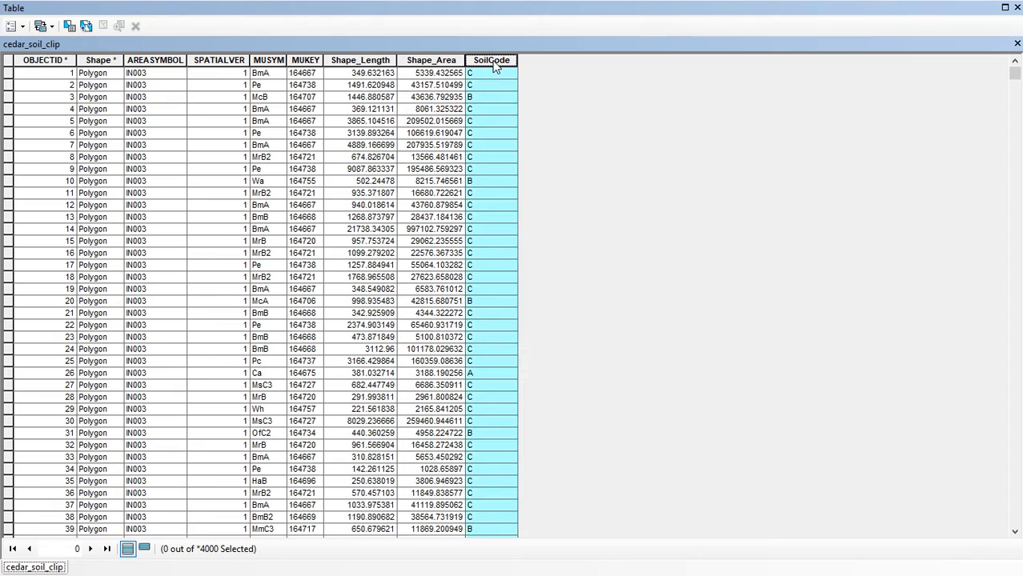
pyautogui.rightClick(492, 62)
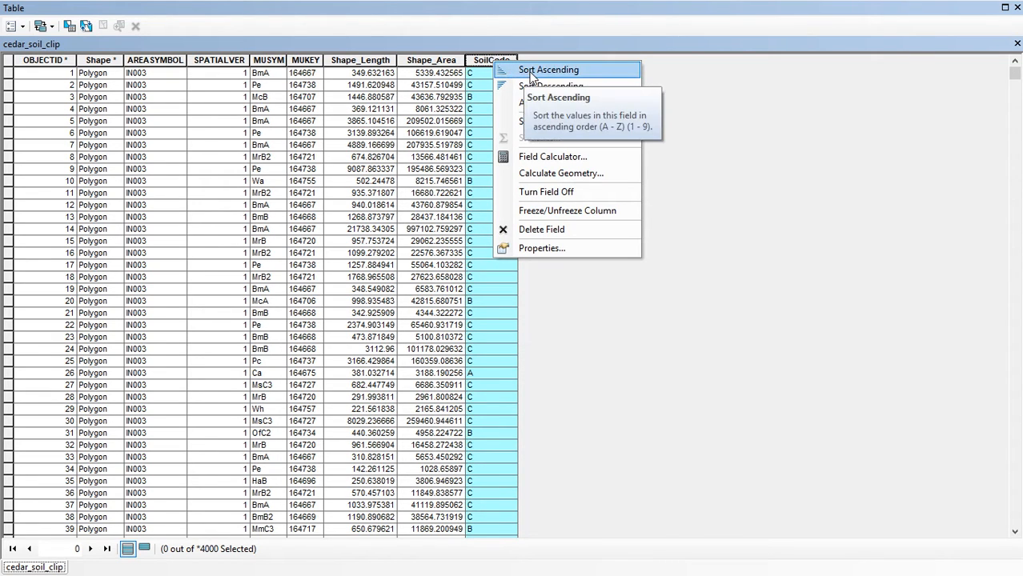
pyautogui.click(530, 72)
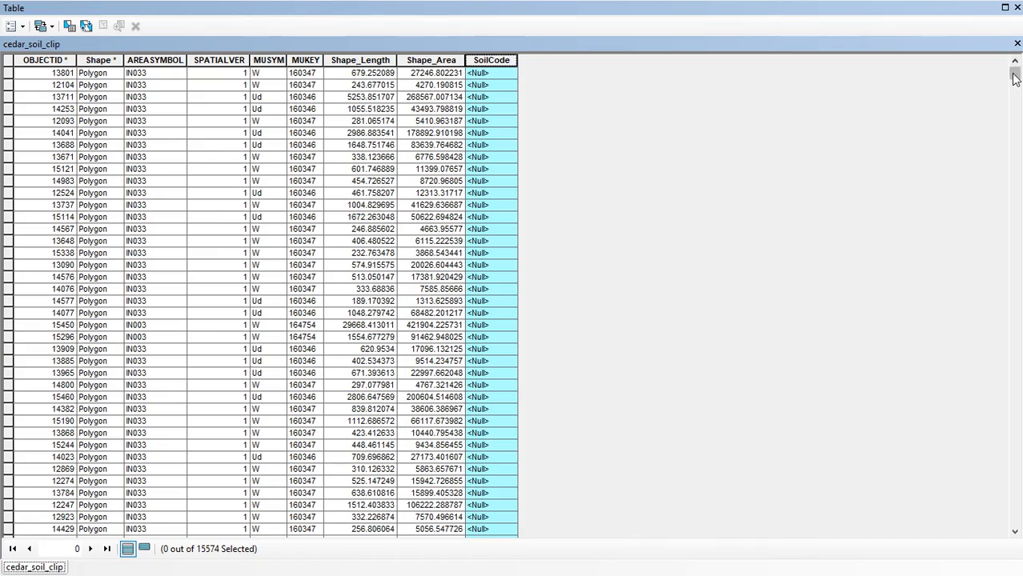
pyautogui.moveTo(1015, 72)
pyautogui.mouseDown()
pyautogui.moveTo(1016, 231)
pyautogui.moveTo(1001, 157)
pyautogui.moveTo(1010, 60)
pyautogui.mouseUp()
pyautogui.moveTo(1015, 77)
pyautogui.mouseDown()
pyautogui.moveTo(1016, 94)
pyautogui.moveTo(1015, 74)
pyautogui.mouseUp()
pyautogui.moveTo(1017, 75)
pyautogui.mouseDown()
pyautogui.moveTo(1013, 107)
pyautogui.moveTo(1015, 61)
pyautogui.mouseUp()
pyautogui.moveTo(1019, 75)
pyautogui.mouseDown()
pyautogui.moveTo(1019, 104)
pyautogui.moveTo(1019, 65)
pyautogui.mouseUp()
pyautogui.moveTo(1018, 75); pyautogui.dragTo(1017, 54)
# Select all records with a null SoilCode and show only the selected records in the table
pyautogui.click(477, 73)
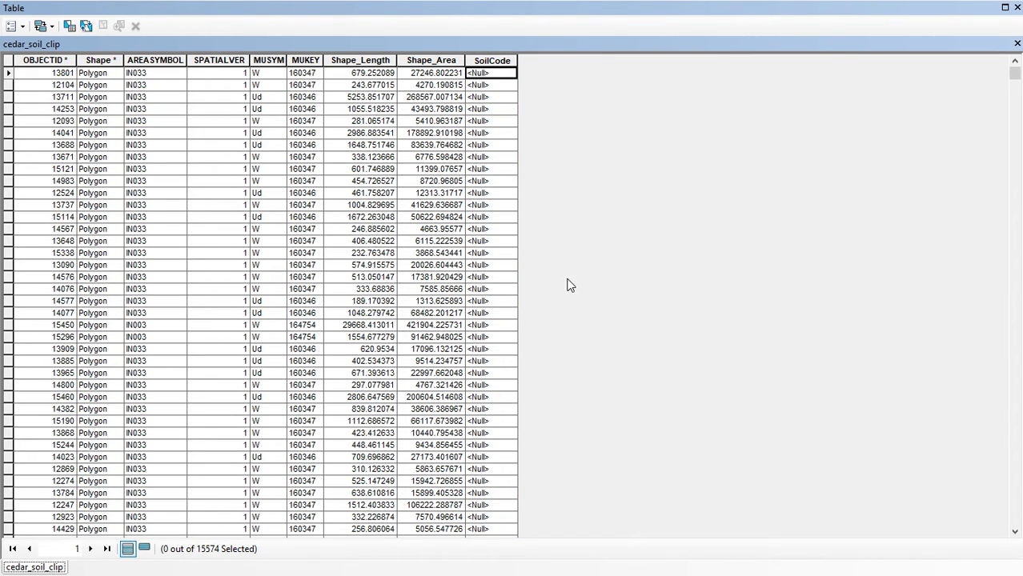
pyautogui.click(7, 73)
pyautogui.scroll(-3, 56, 344)
pyautogui.scroll(-15, 56, 344)
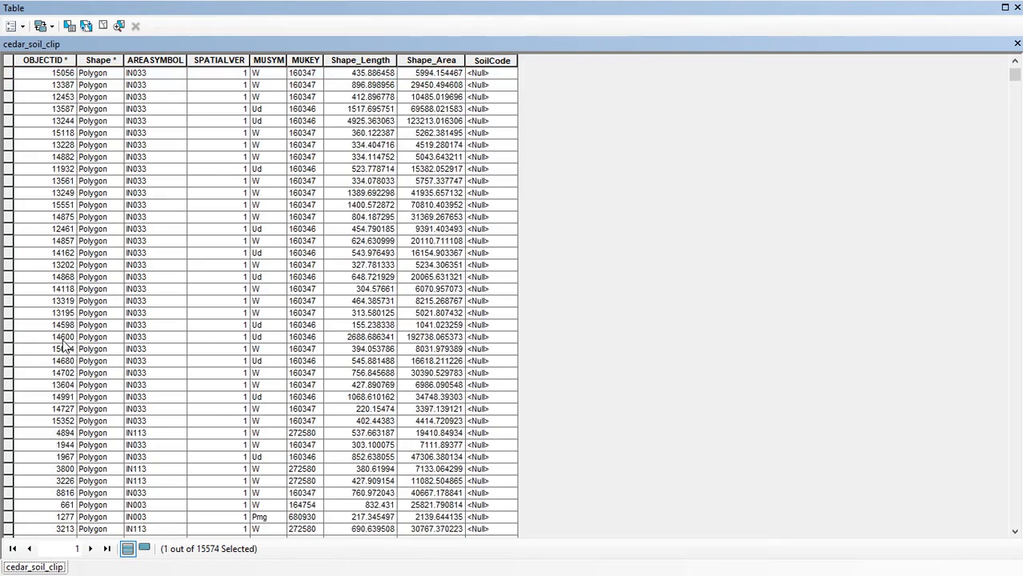
pyautogui.scroll(-15, 64, 344)
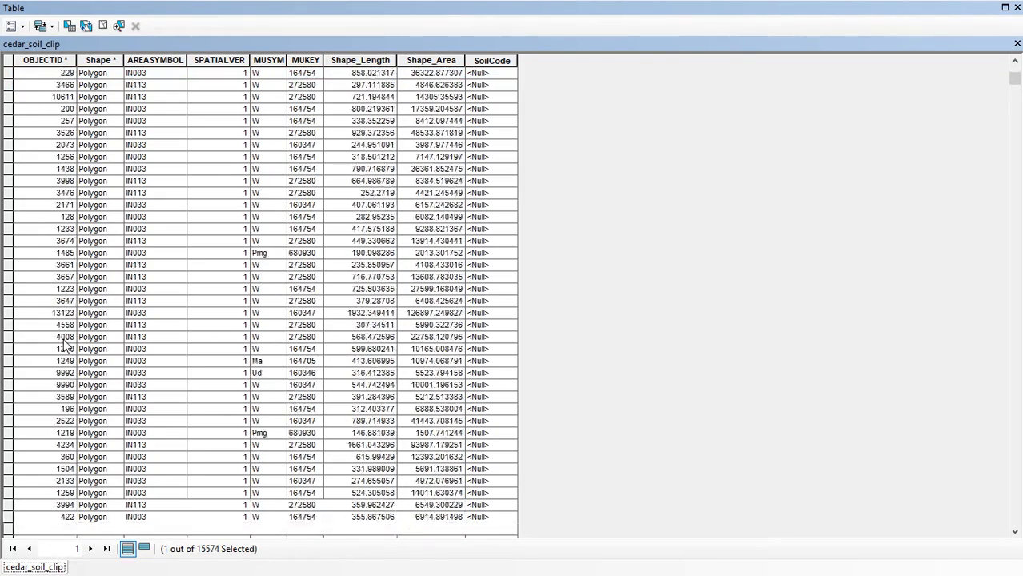
pyautogui.scroll(-15, 64, 344)
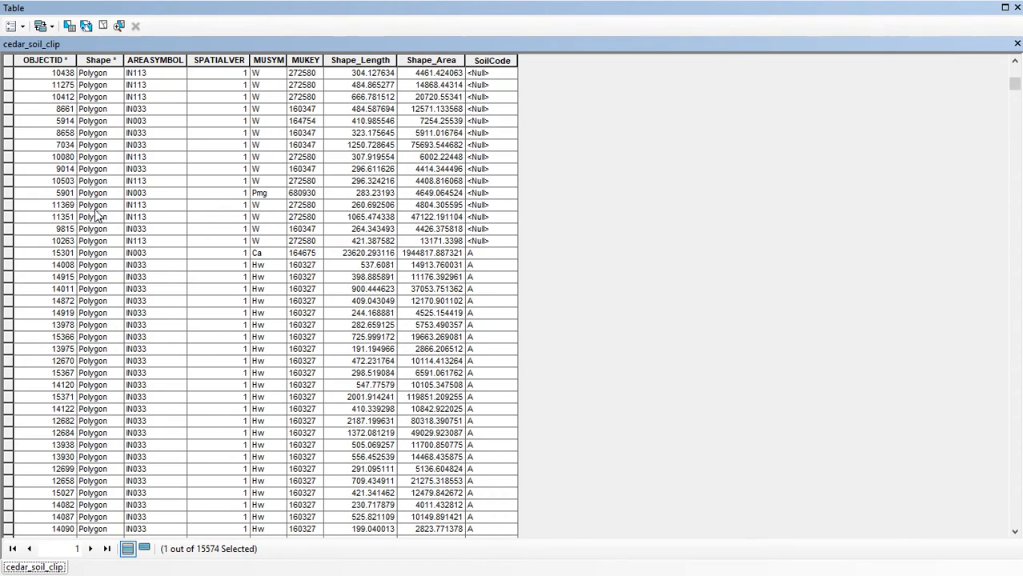
pyautogui.click(8, 242)
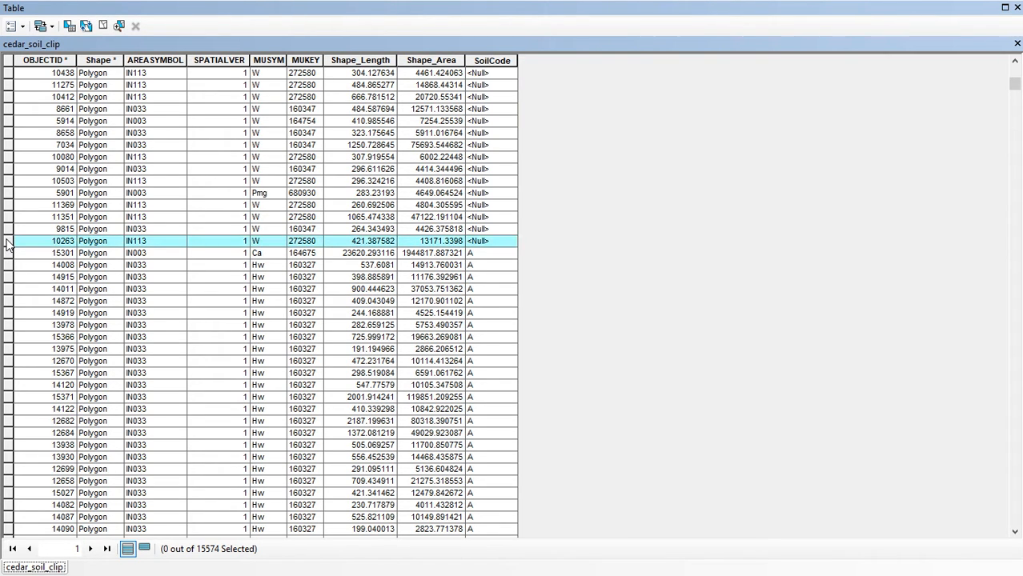
pyautogui.keyDown('shift'); pyautogui.click(6, 242); pyautogui.keyUp('shift')
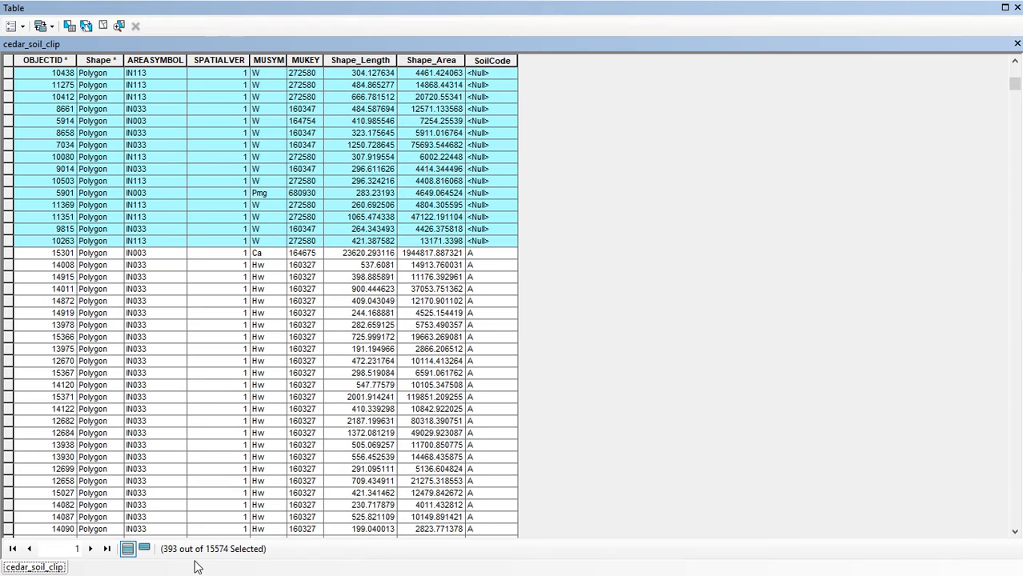
pyautogui.click(145, 549)
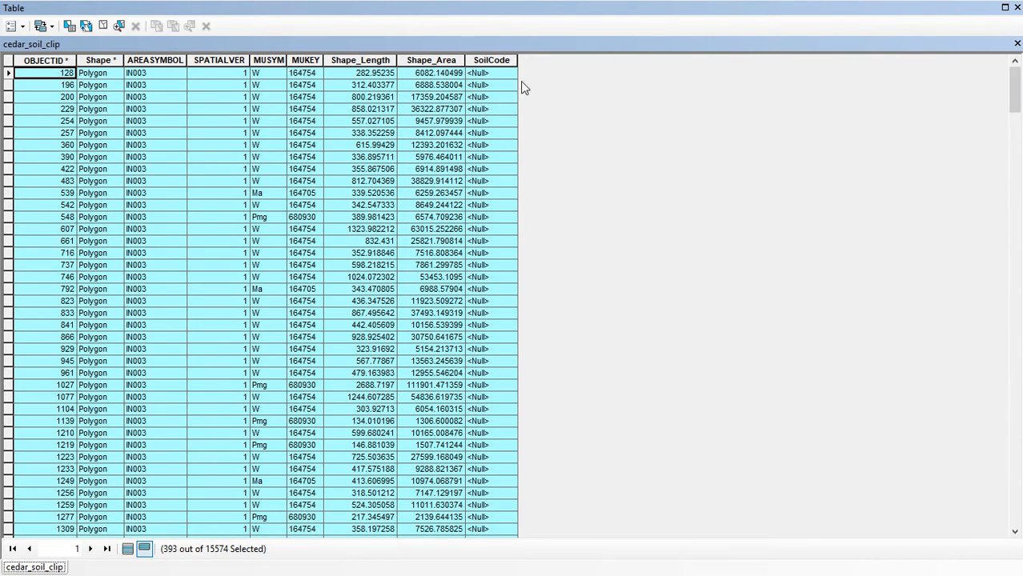
# Try to calculate SoilCode for the selected records with the expression [SoilCode] 'c', and check the column
pyautogui.click(500, 62)
pyautogui.rightClick(500, 64)
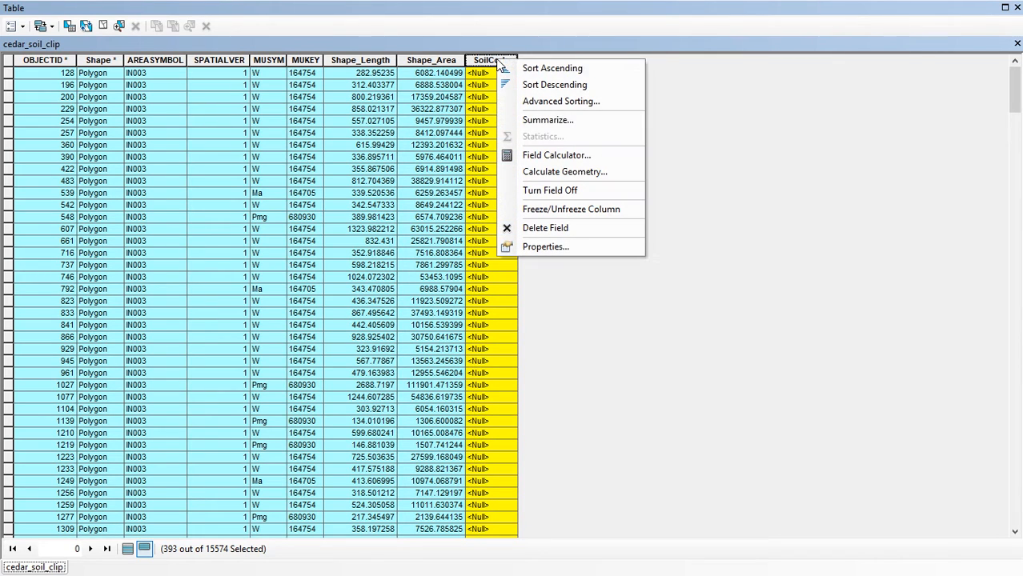
pyautogui.click(598, 163)
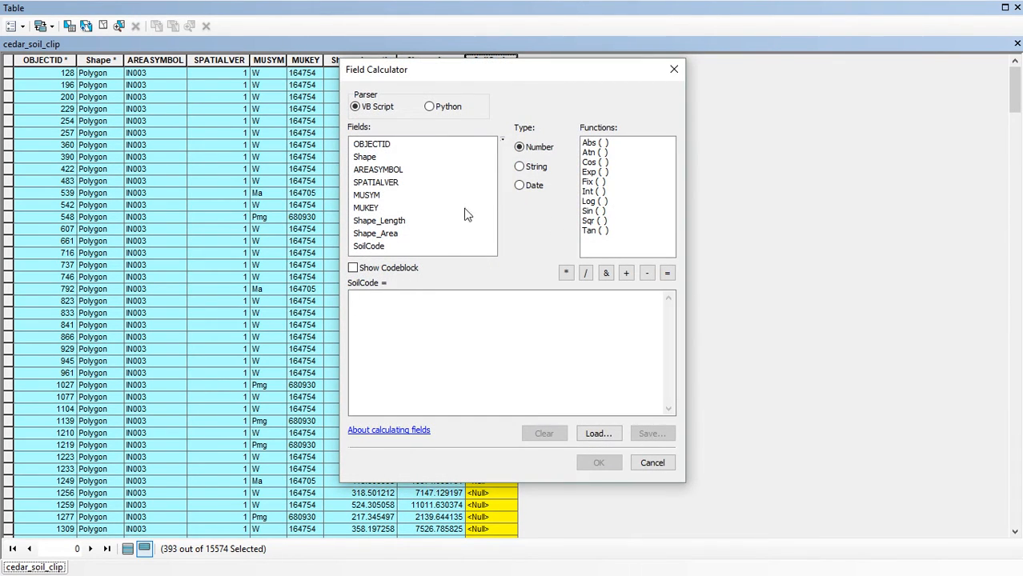
pyautogui.doubleClick(369, 247)
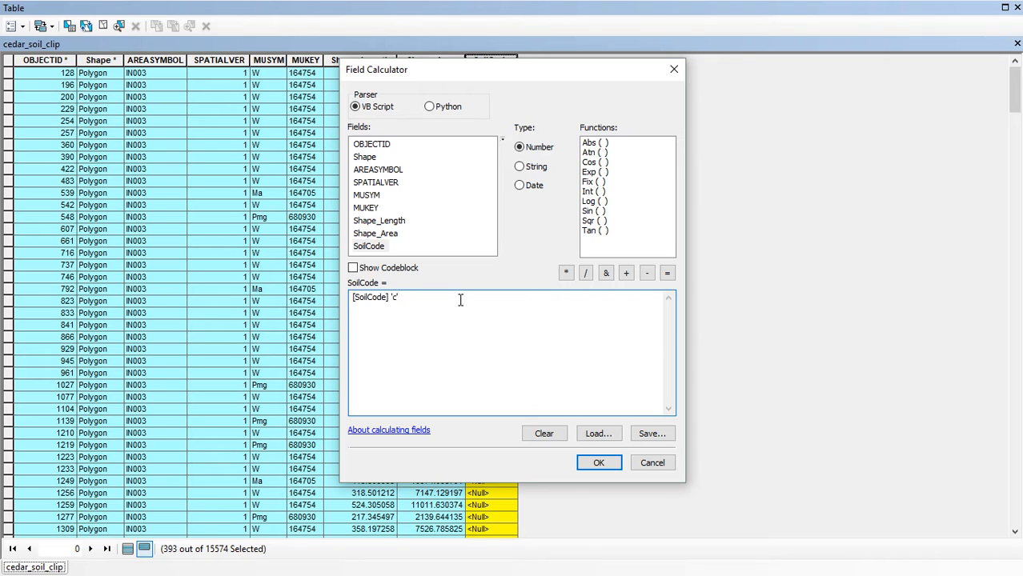
pyautogui.write("'c'")
pyautogui.click(599, 463)
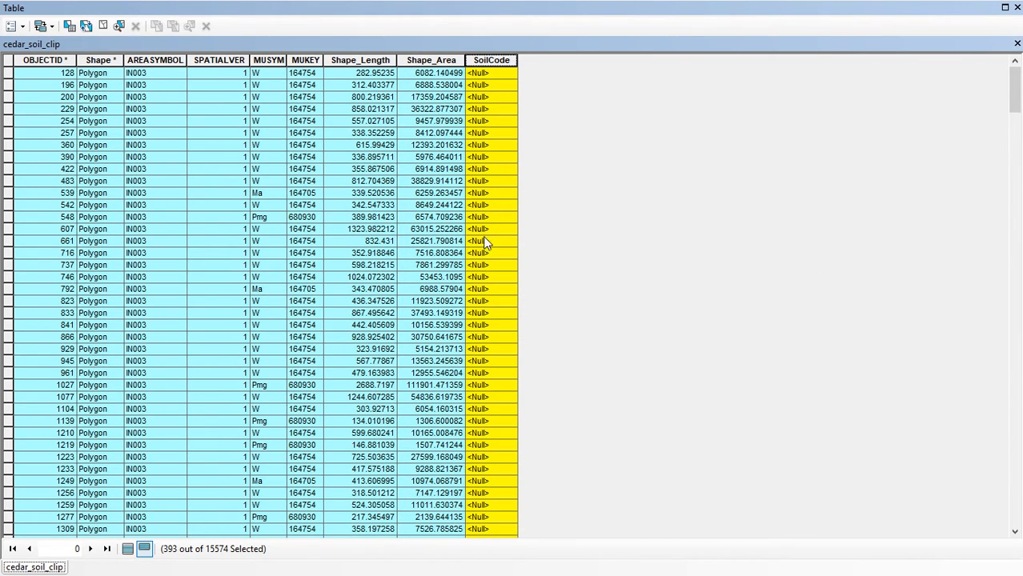
pyautogui.scroll(-6, 484, 240)
pyautogui.scroll(-7, 498, 249)
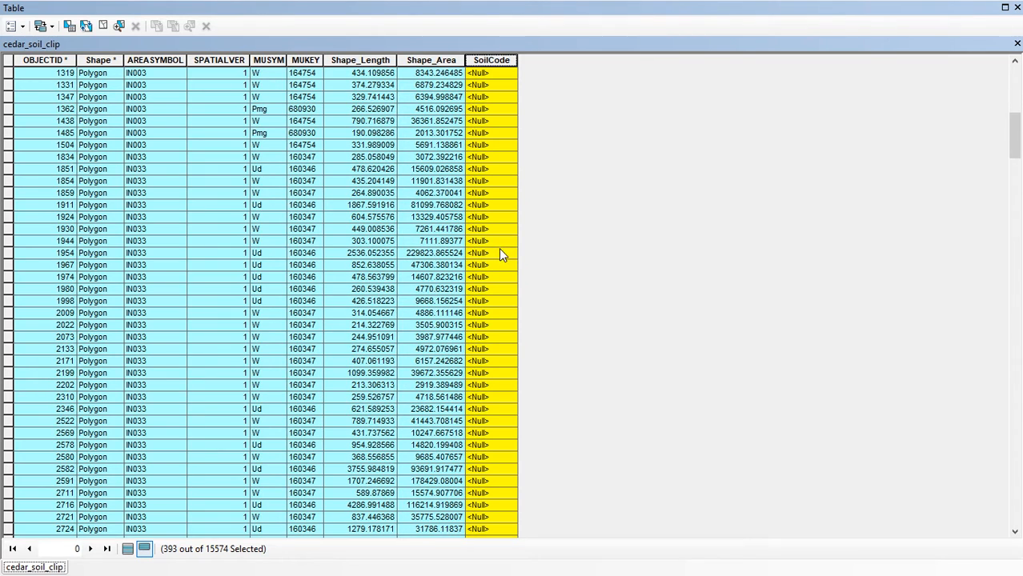
# Try to calculate SoilCode for the selected records with the string expression Chr(C ), and check the column
pyautogui.rightClick(490, 62)
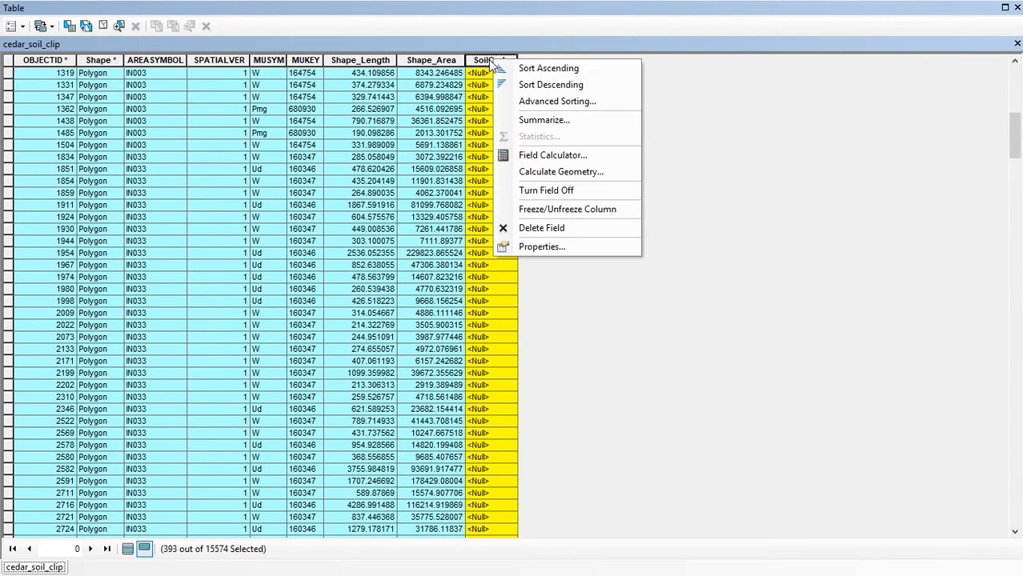
pyautogui.click(537, 158)
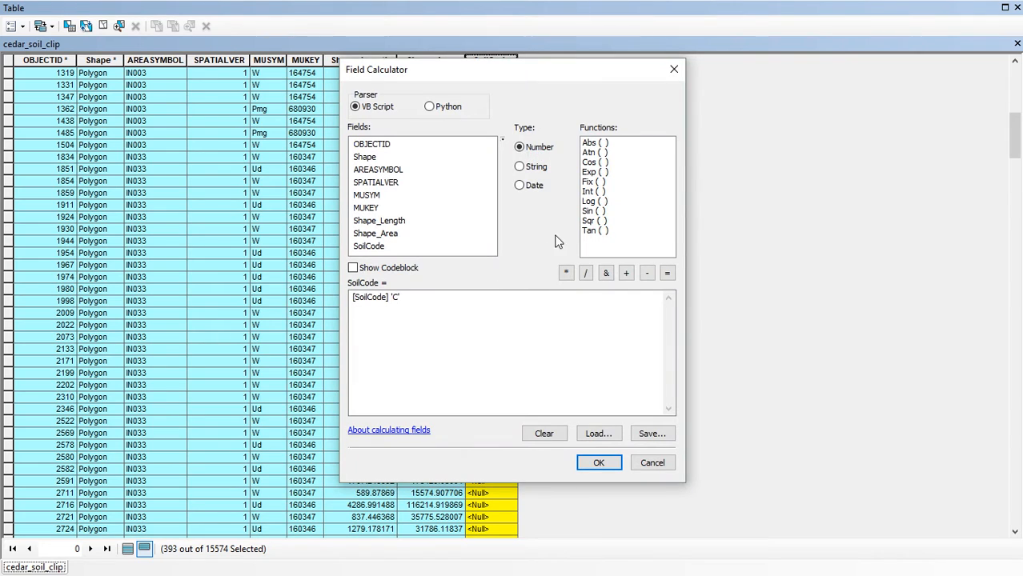
pyautogui.click(519, 166)
pyautogui.doubleClick(593, 152)
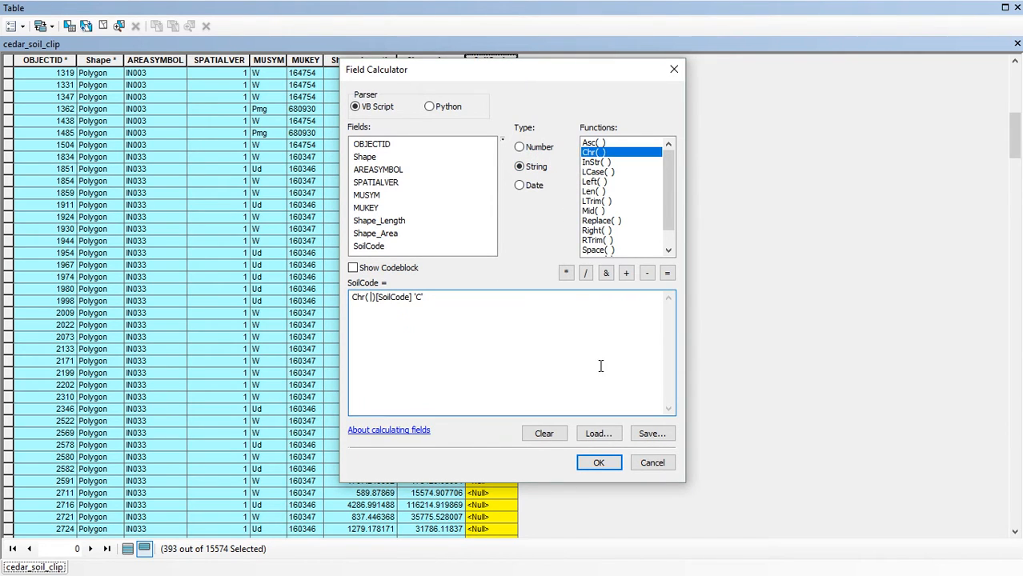
pyautogui.moveTo(452, 299); pyautogui.dragTo(328, 296)
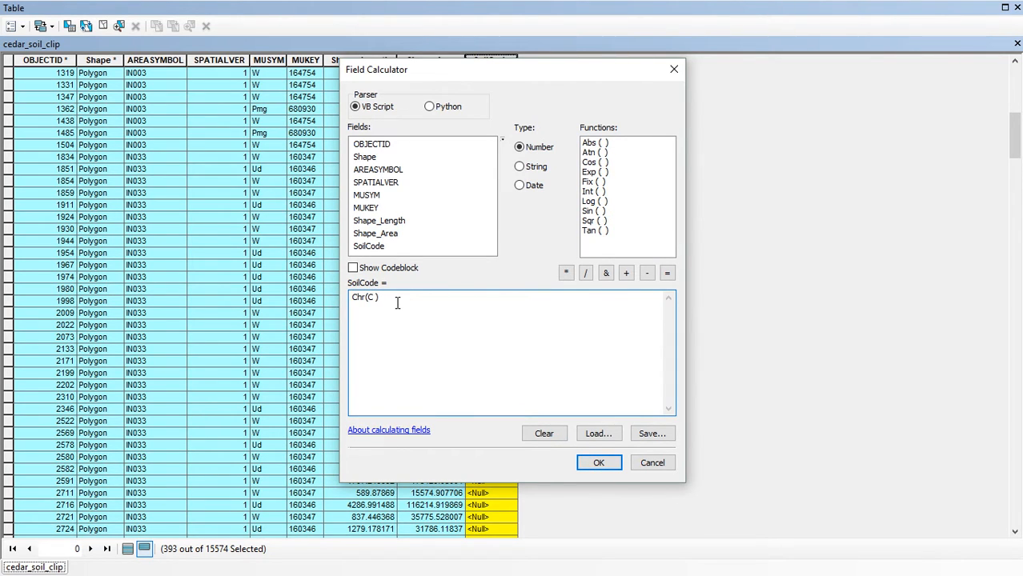
pyautogui.click(599, 463)
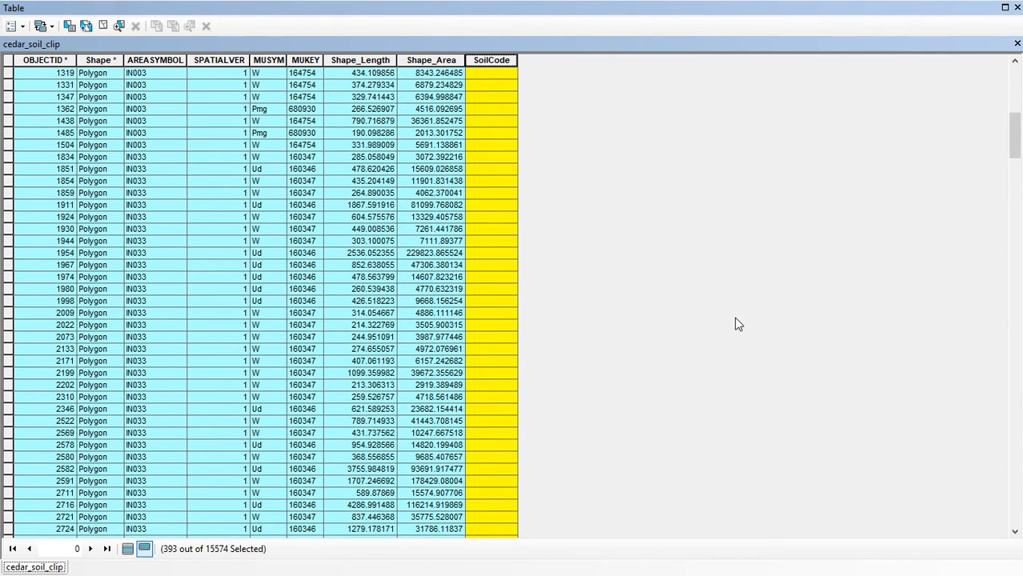
pyautogui.click(485, 77)
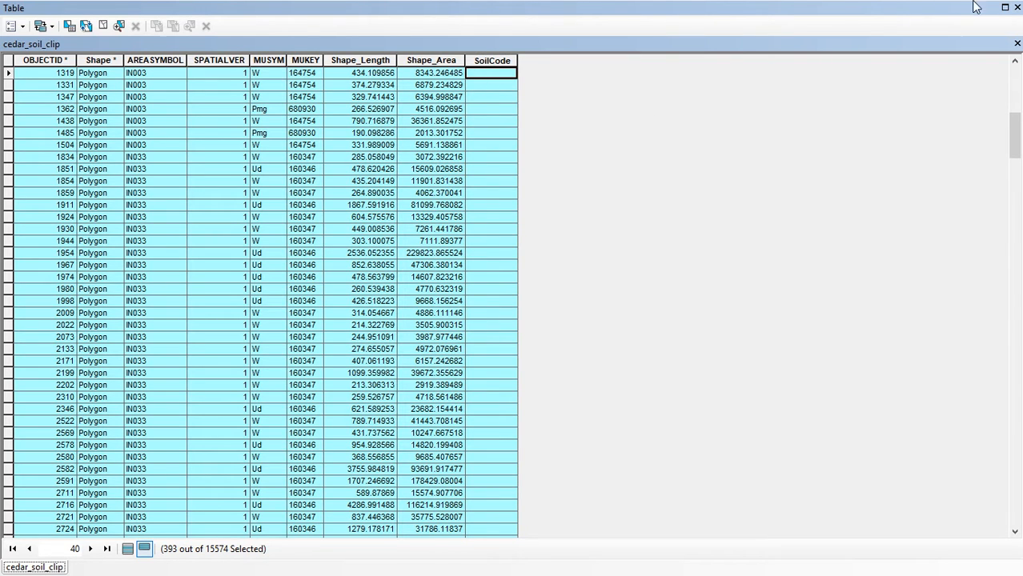
# Close the attribute table and start an edit session on the cedar_soil_clip layer
pyautogui.click(1017, 8)
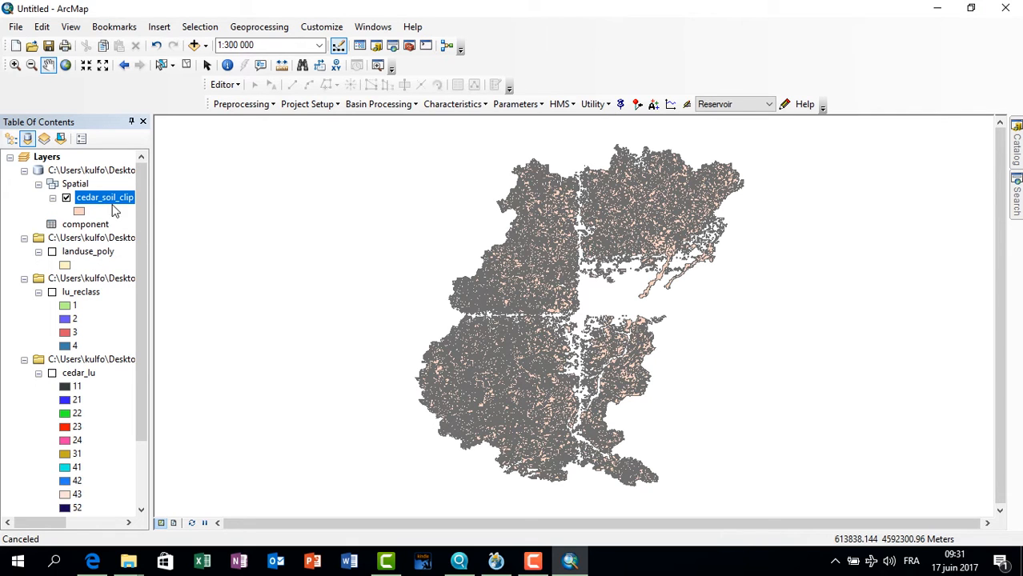
pyautogui.click(225, 84)
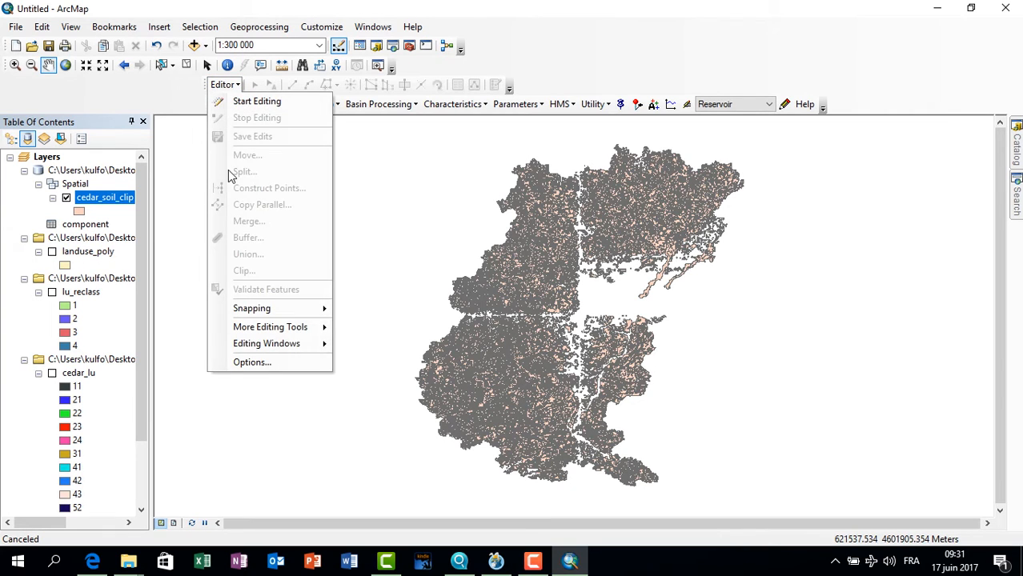
pyautogui.click(273, 156)
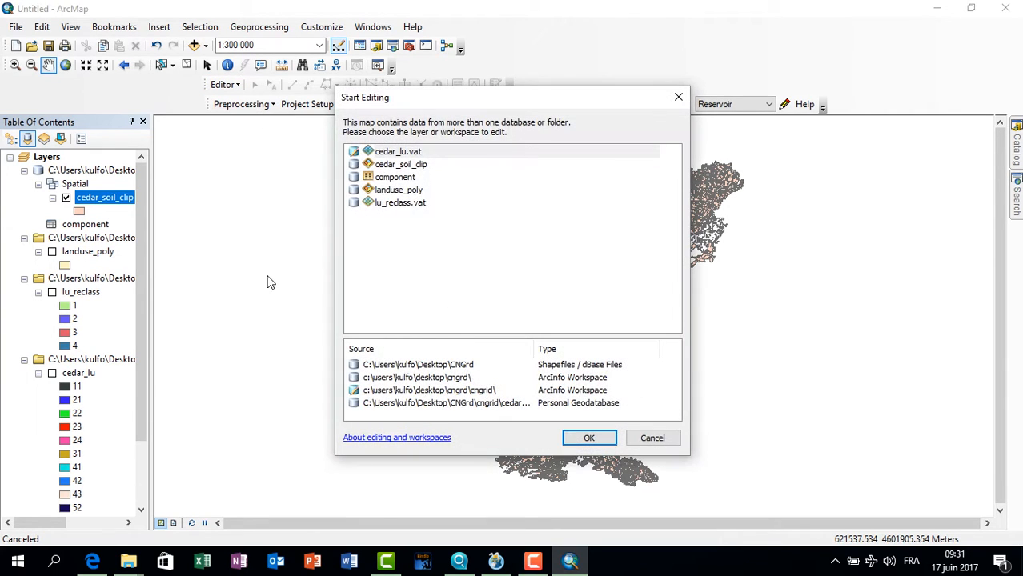
pyautogui.click(394, 165)
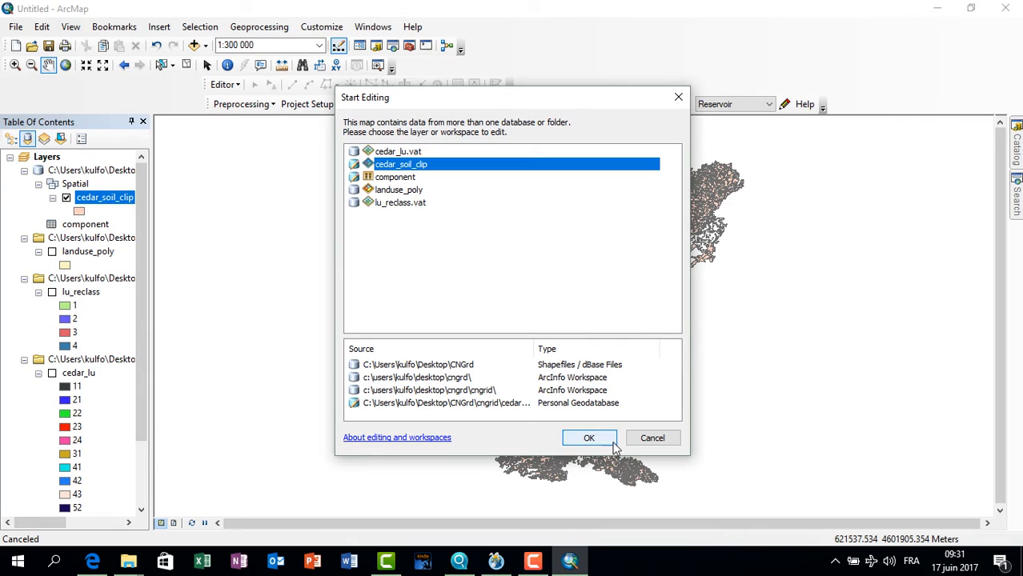
pyautogui.click(588, 437)
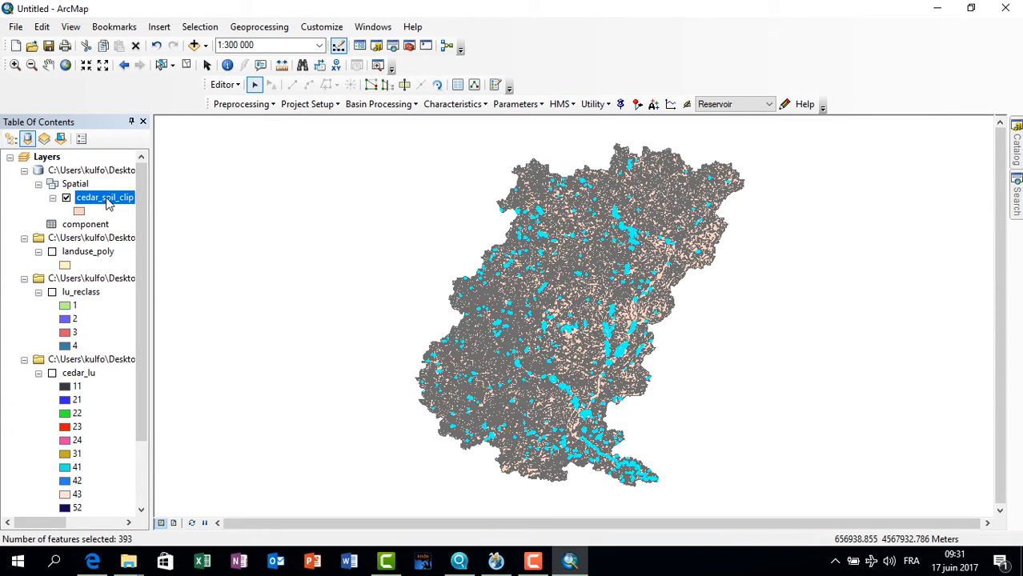
# Reopen the cedar_soil_clip attribute table and enter C as the SoilCode of each selected record, one after another
pyautogui.rightClick(110, 204)
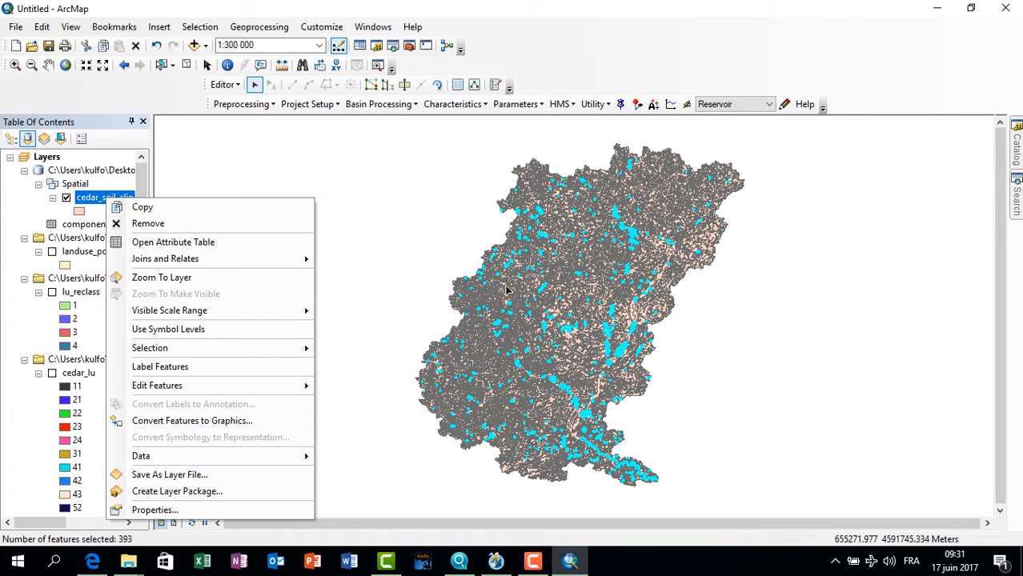
pyautogui.click(192, 242)
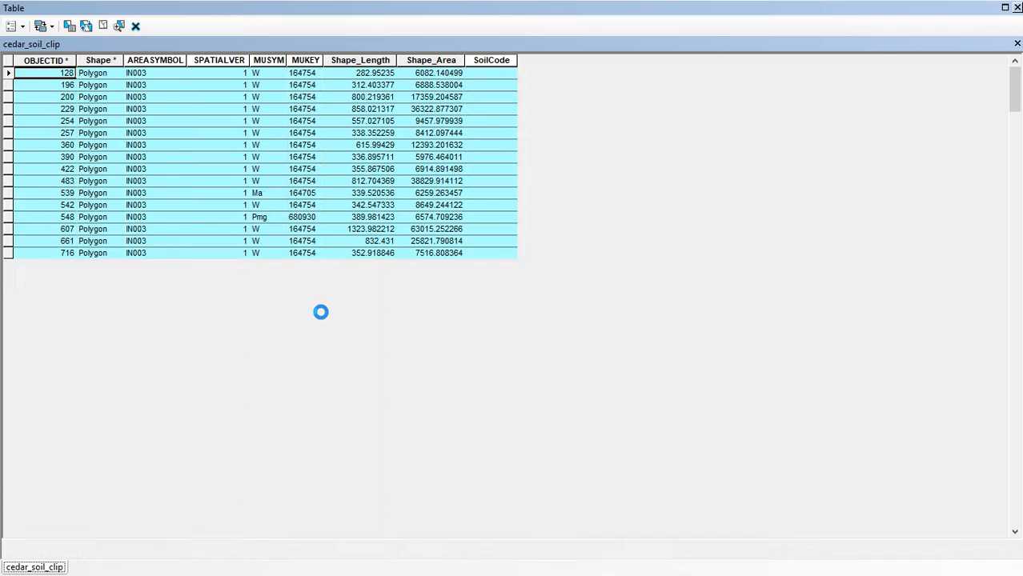
pyautogui.click(490, 73)
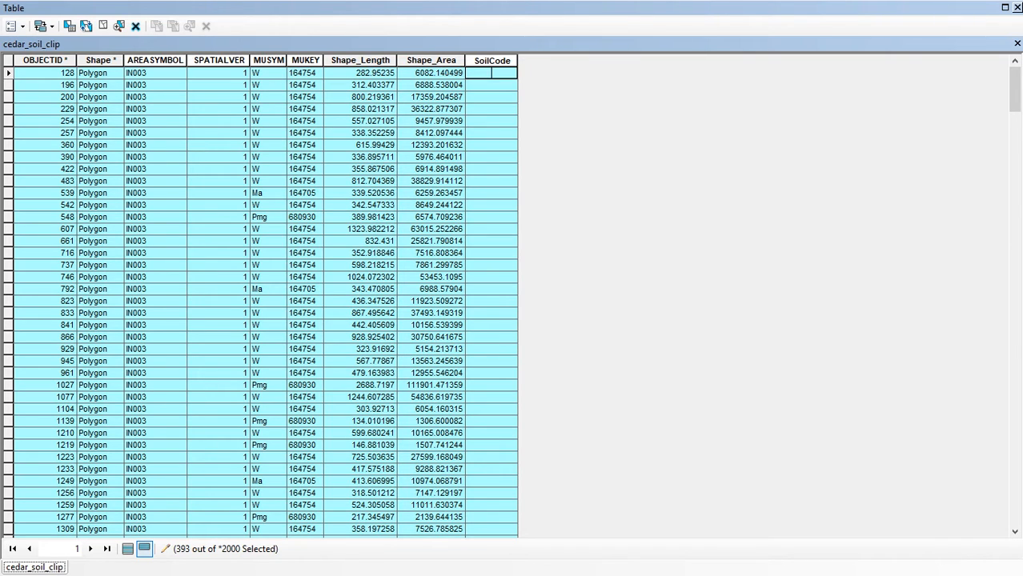
pyautogui.click(481, 84)
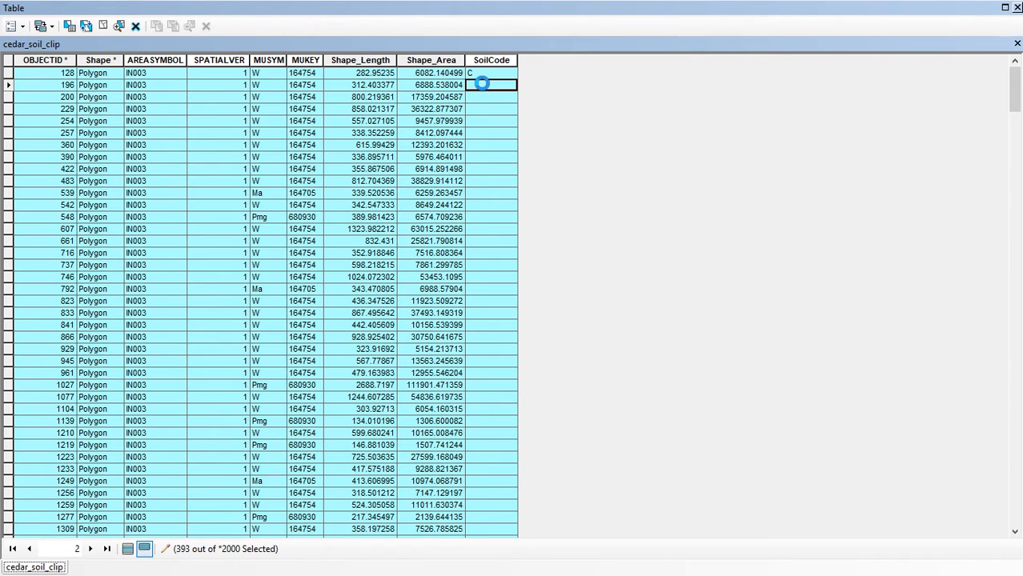
pyautogui.write('C')
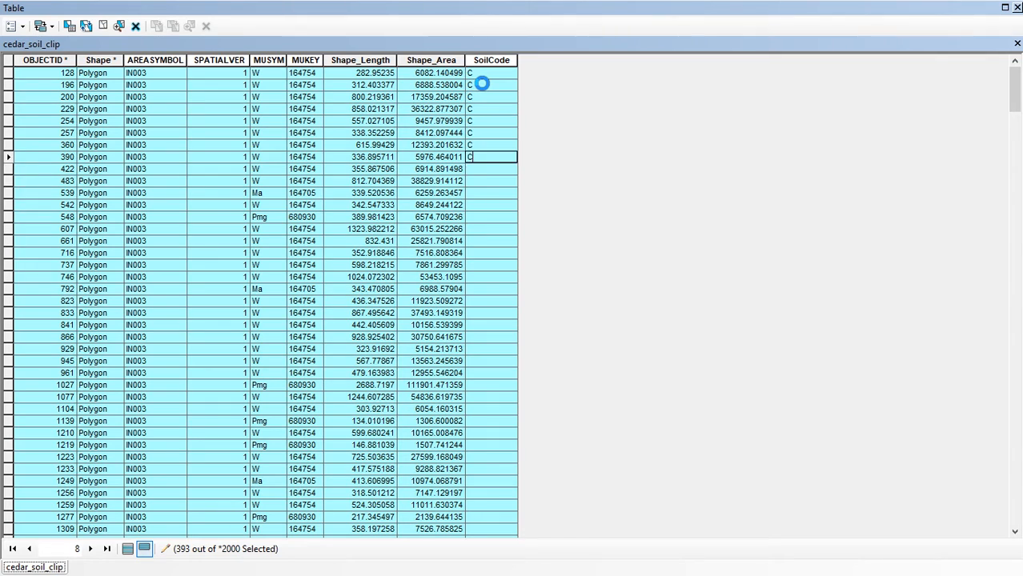
pyautogui.write(' C C C C C C C')
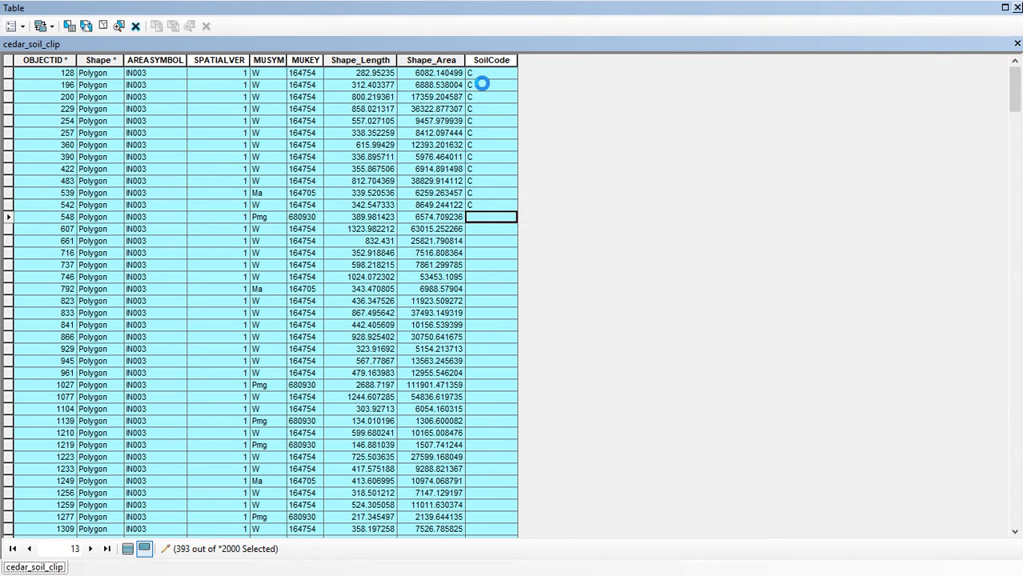
pyautogui.write(' C C C C')
pyautogui.press('Return')
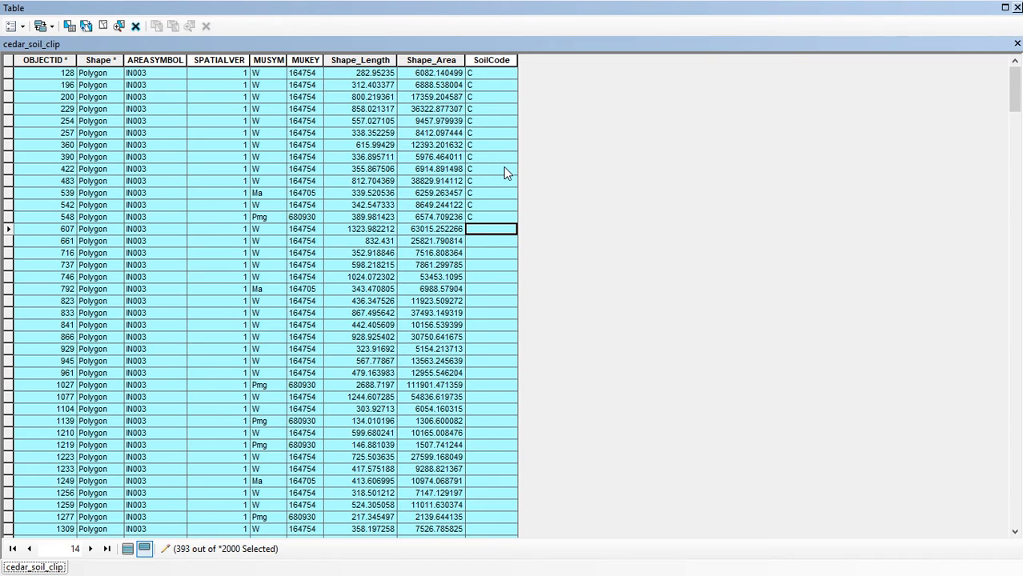
pyautogui.write('C')
pyautogui.press('Return')
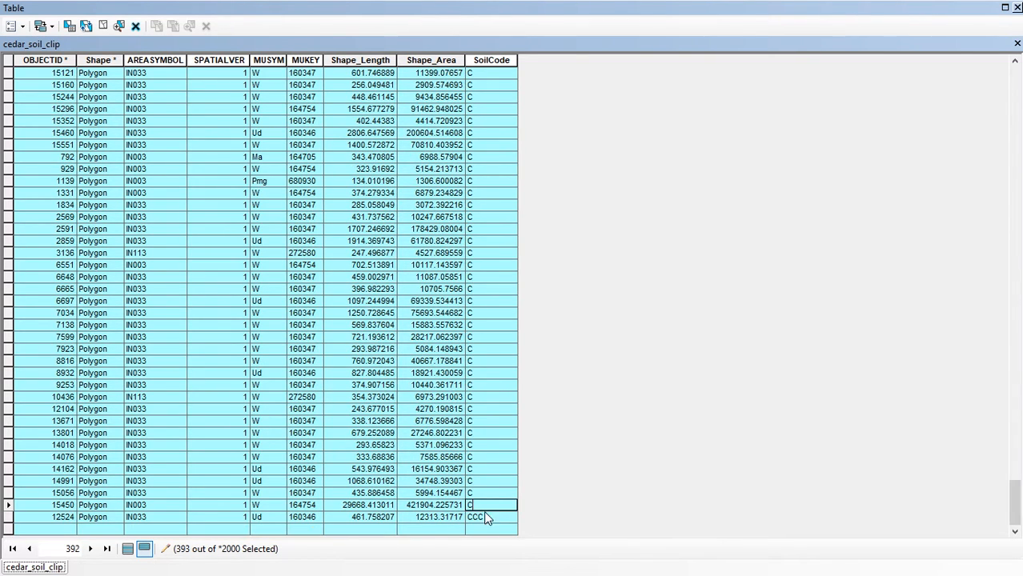
# Correct the SoilCode of the last selected record to a single C and look back over the filled column
pyautogui.click(485, 518)
pyautogui.moveTo(471, 517); pyautogui.dragTo(504, 522)
pyautogui.press('BackSpace')
pyautogui.scroll(6, 632, 248)
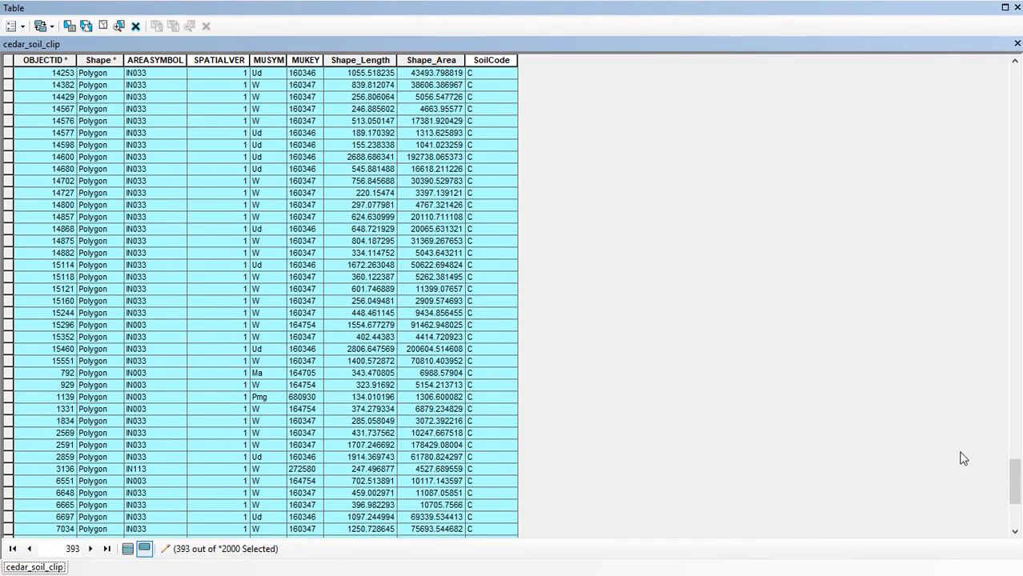
pyautogui.moveTo(1014, 481); pyautogui.dragTo(1014, 90)
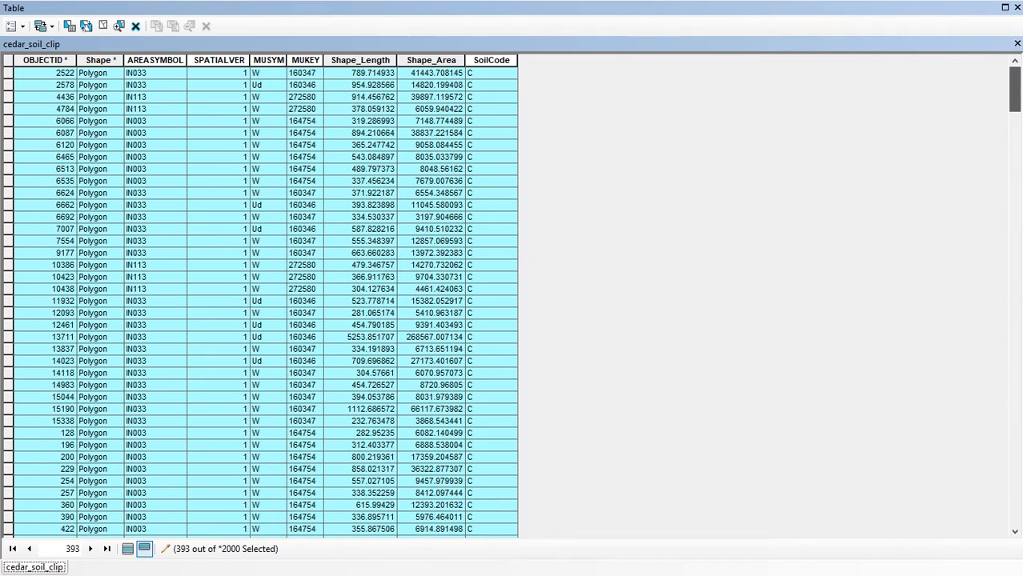
# Sort the selected records by SoilCode in ascending order and check the values
pyautogui.click(493, 61)
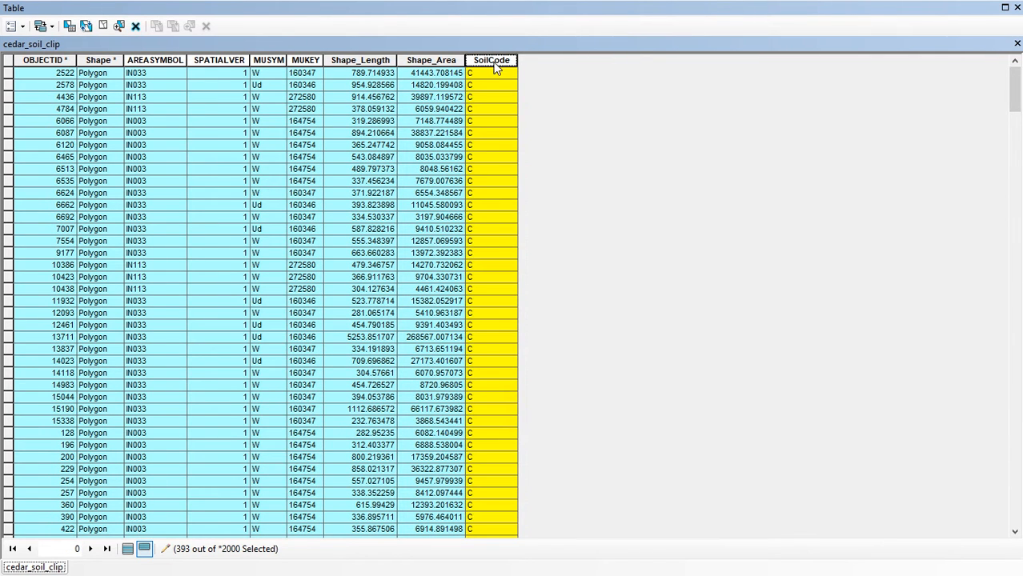
pyautogui.rightClick(495, 70)
pyautogui.click(529, 72)
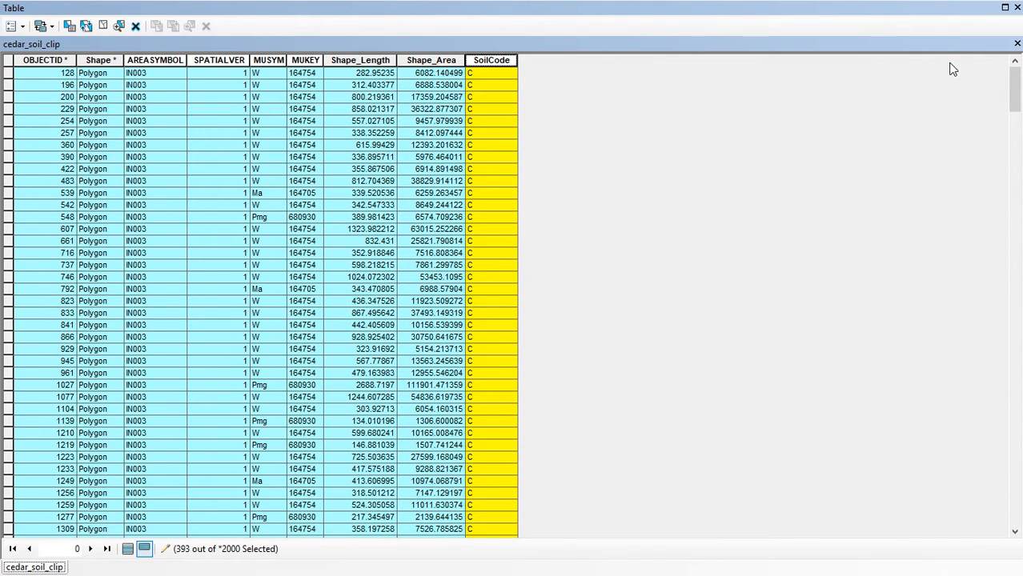
pyautogui.moveTo(1014, 88)
pyautogui.mouseDown()
pyautogui.moveTo(1022, 505)
pyautogui.moveTo(1014, 92)
pyautogui.mouseUp()
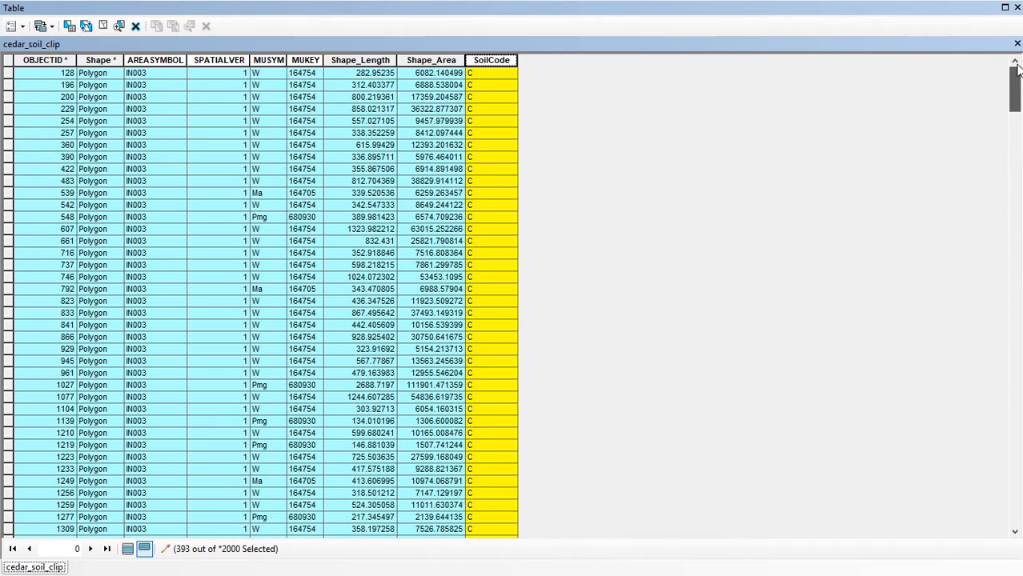
# Show all records in the table, switch the selection to the other records, and check their SoilCode values
pyautogui.click(127, 549)
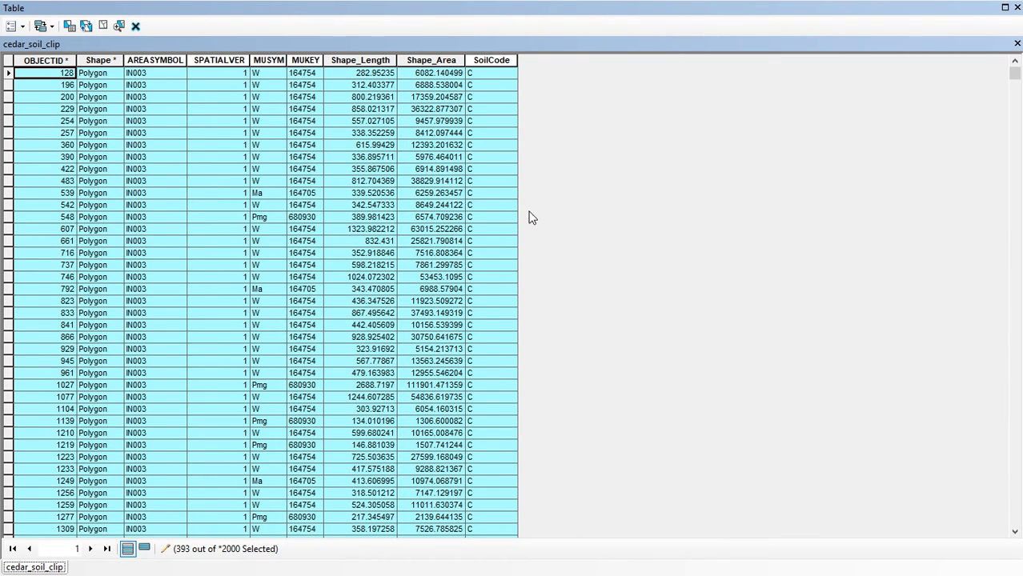
pyautogui.scroll(-7, 530, 217)
pyautogui.moveTo(1015, 81); pyautogui.dragTo(1019, 567)
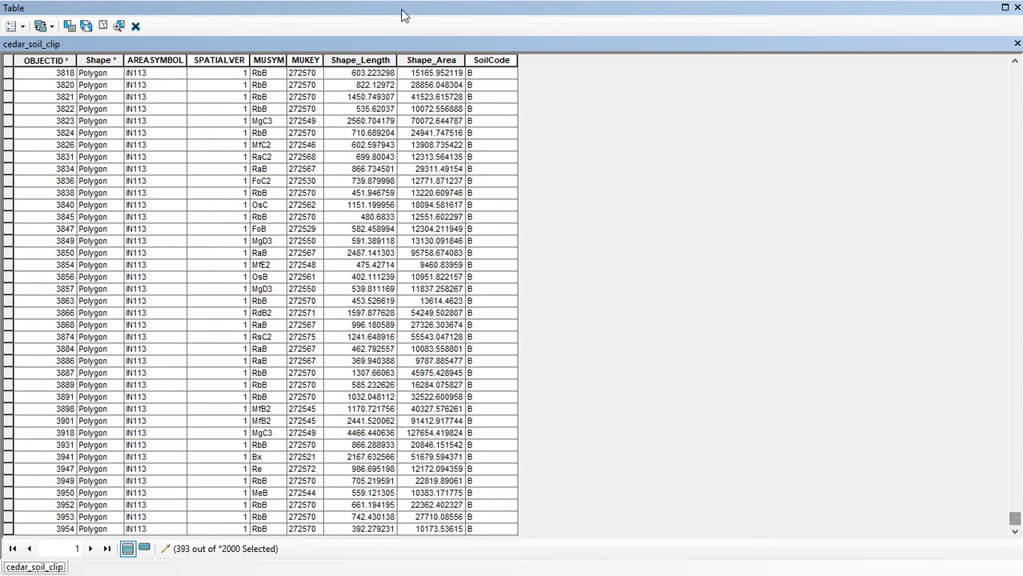
pyautogui.click(21, 26)
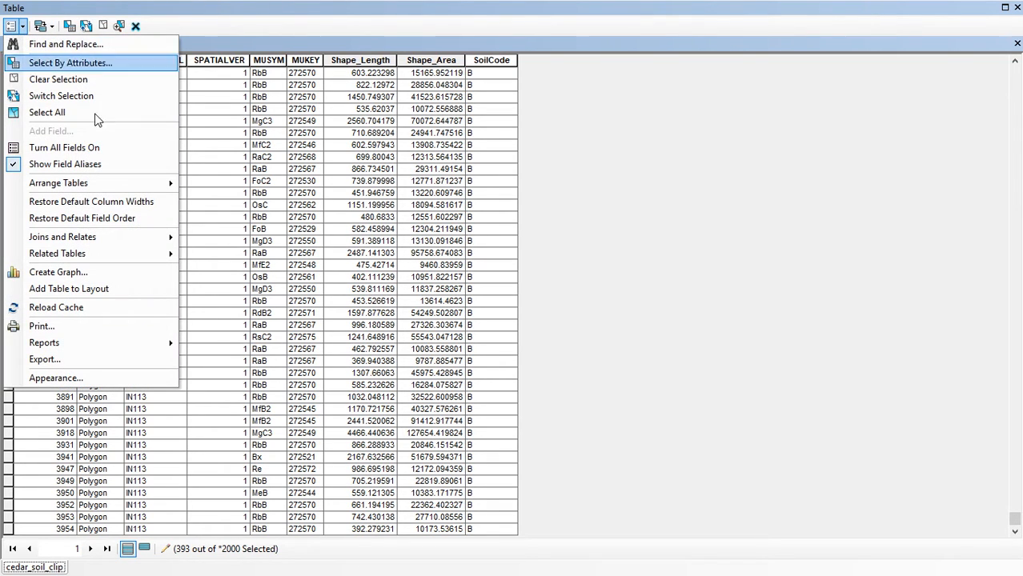
pyautogui.click(64, 96)
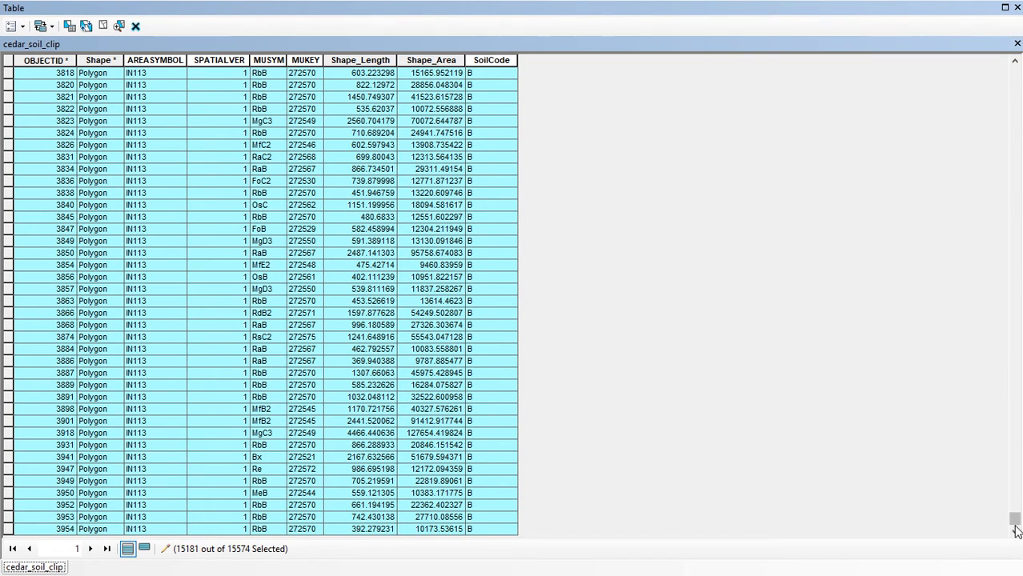
pyautogui.moveTo(1015, 520); pyautogui.dragTo(980, 488)
# Close the attribute table, save the edits, and stop the edit session
pyautogui.click(1016, 7)
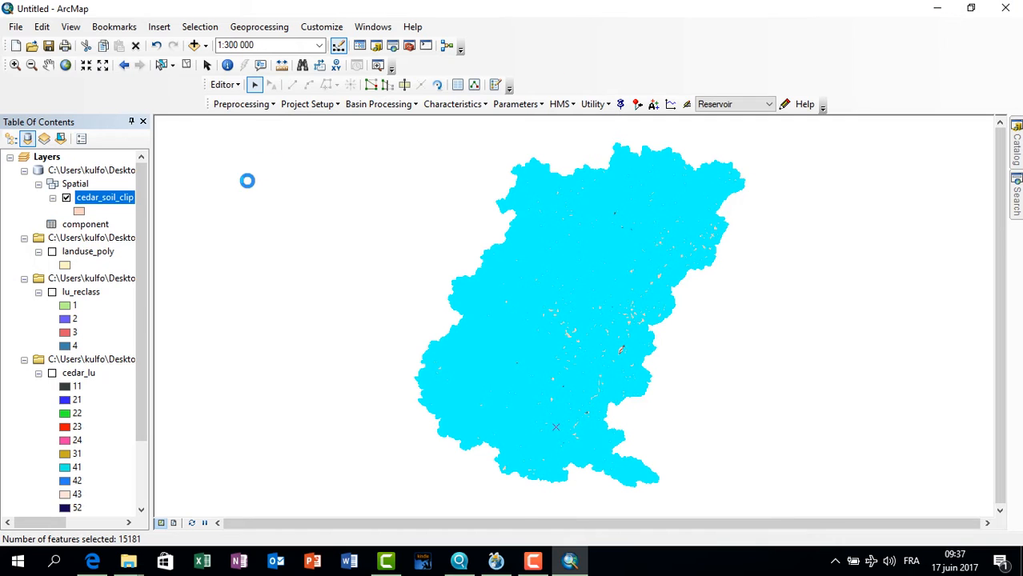
pyautogui.click(225, 84)
pyautogui.click(253, 136)
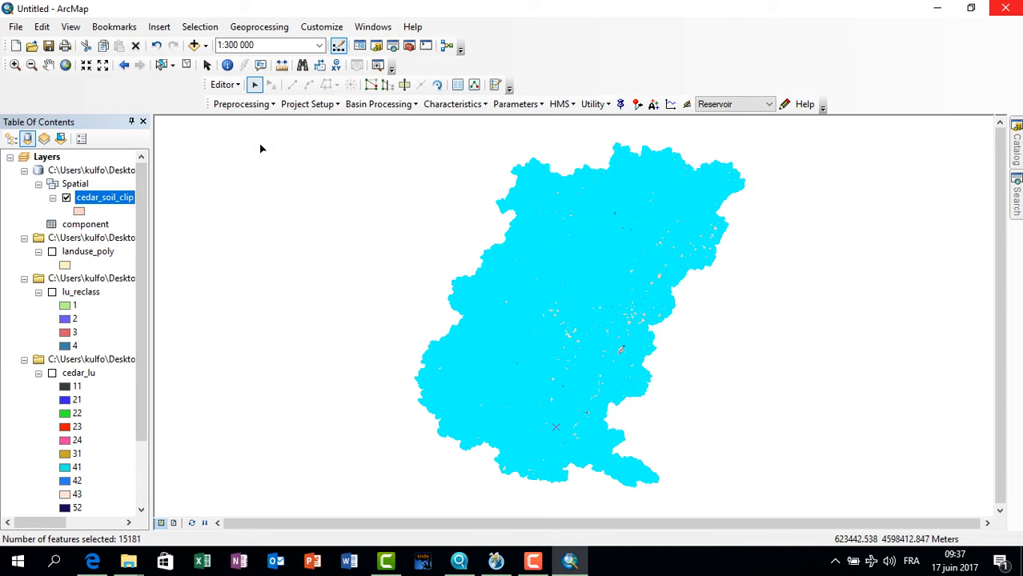
pyautogui.click(238, 85)
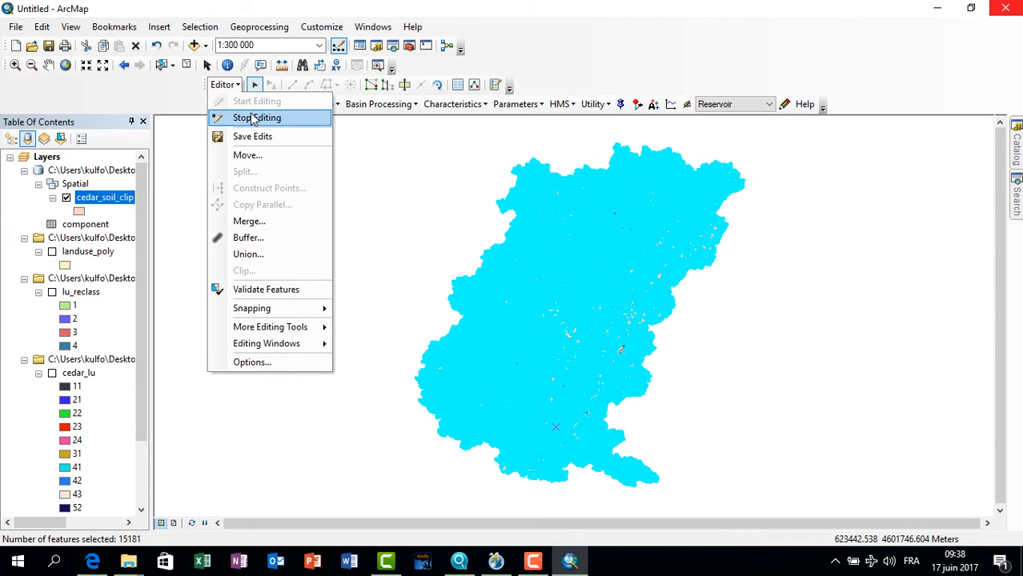
pyautogui.click(251, 119)
# Open the attribute table of the cedar_soil_clip layer
pyautogui.click(98, 196)
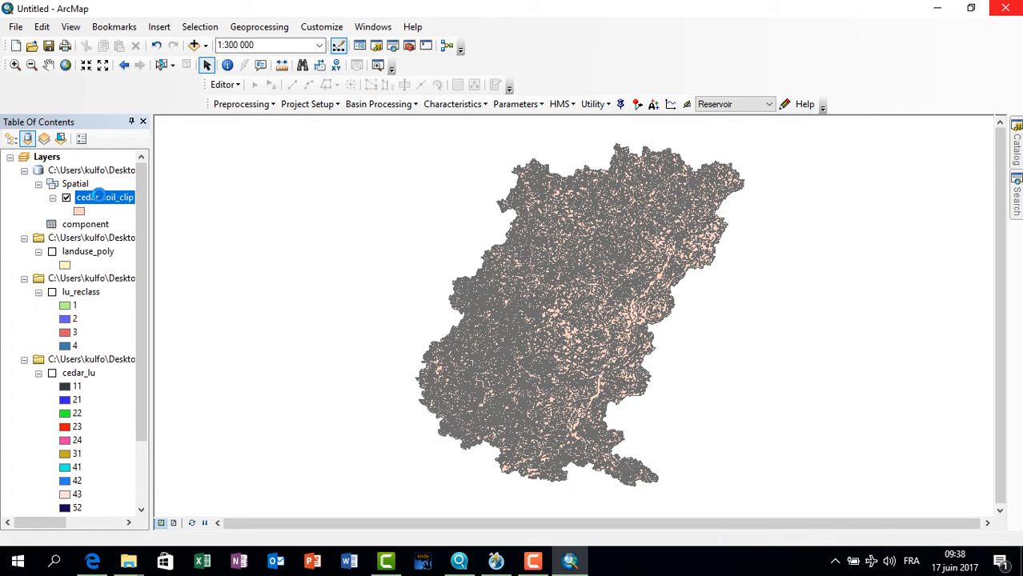
pyautogui.rightClick(97, 196)
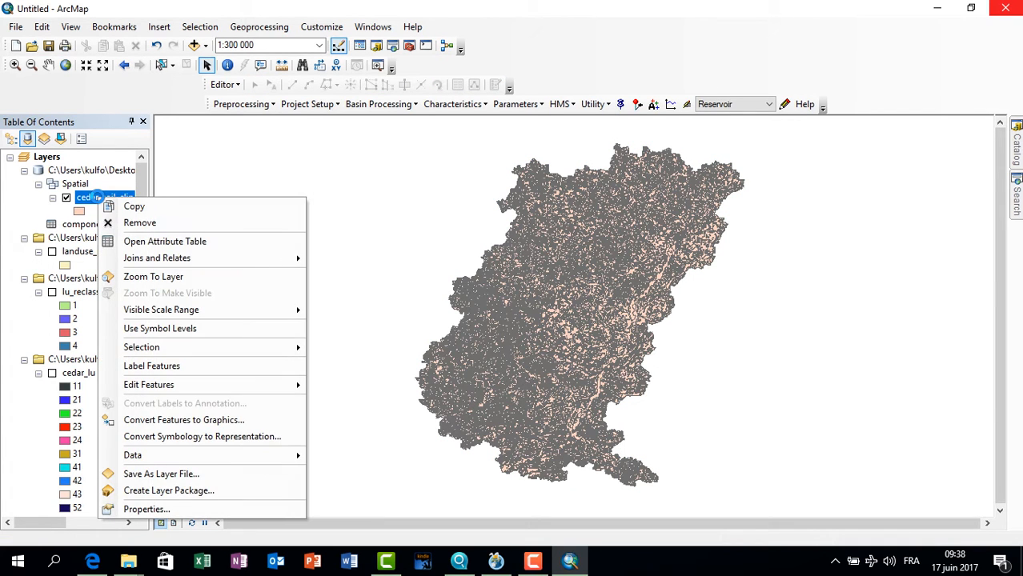
pyautogui.click(203, 241)
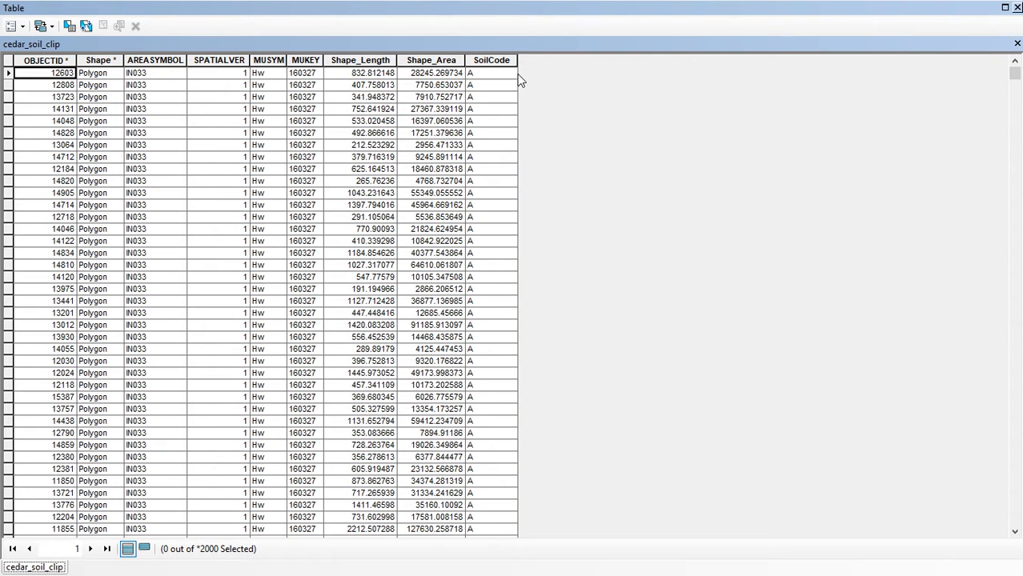
# Add a Short Integer field named PctA to the cedar_soil_clip table, copying the name for reuse
pyautogui.click(21, 31)
pyautogui.click(58, 132)
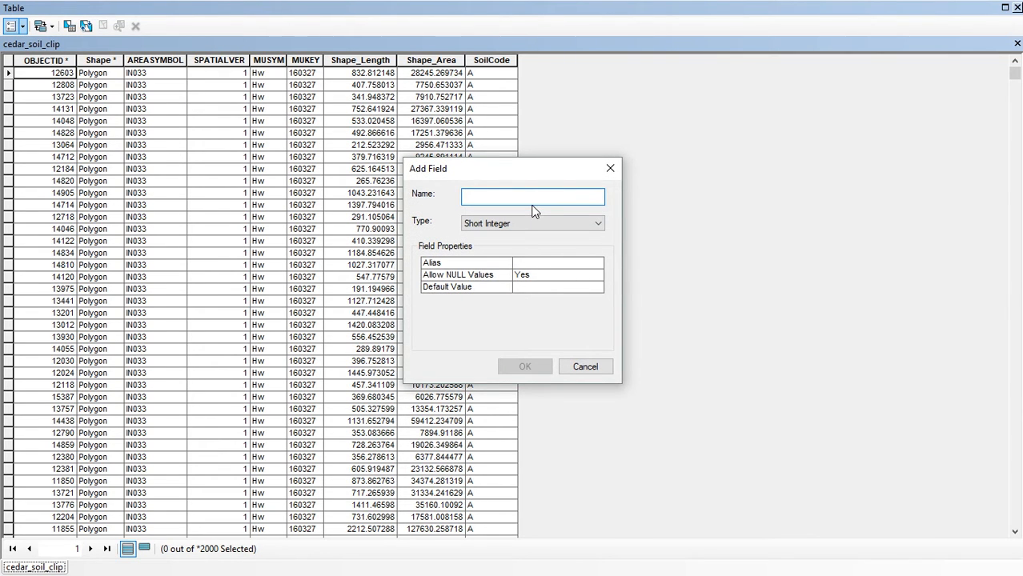
pyautogui.write('pCT')
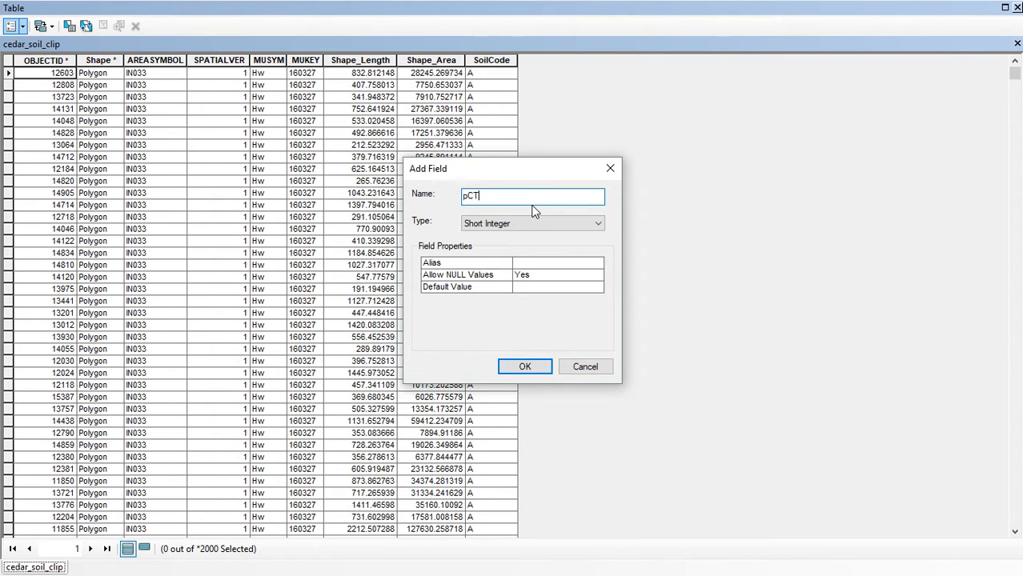
pyautogui.press('BackSpace')
pyautogui.press('BackSpace')
pyautogui.press('BackSpace')
pyautogui.press('BackSpace')
pyautogui.write('p')
pyautogui.press('BackSpace')
pyautogui.write('P')
pyautogui.doubleClick(494, 196)
pyautogui.hotkey('ctrl', 'c')
pyautogui.click(524, 366)
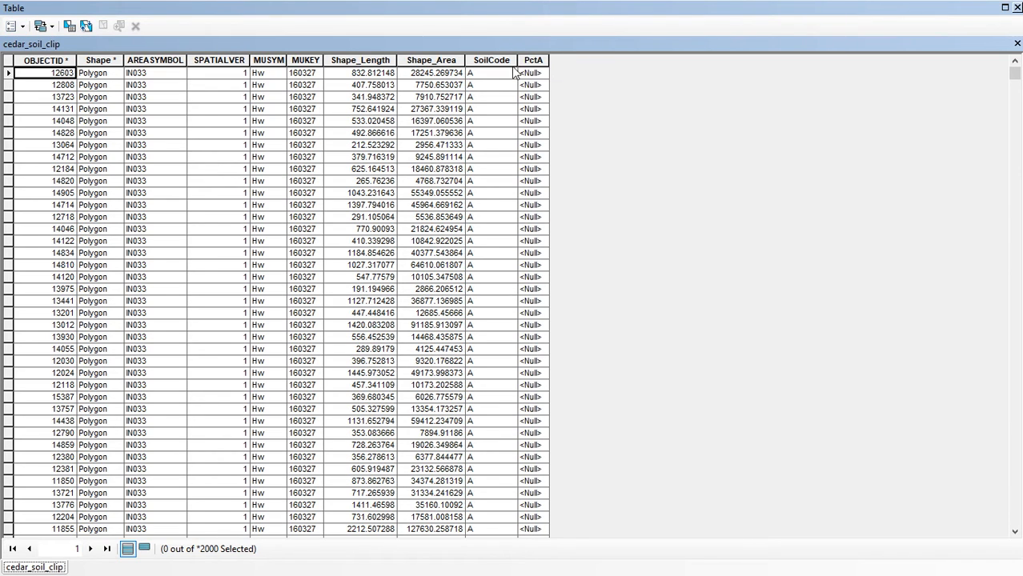
# Add a Short Integer field named PctB to the table, reusing the copied field name
pyautogui.click(23, 26)
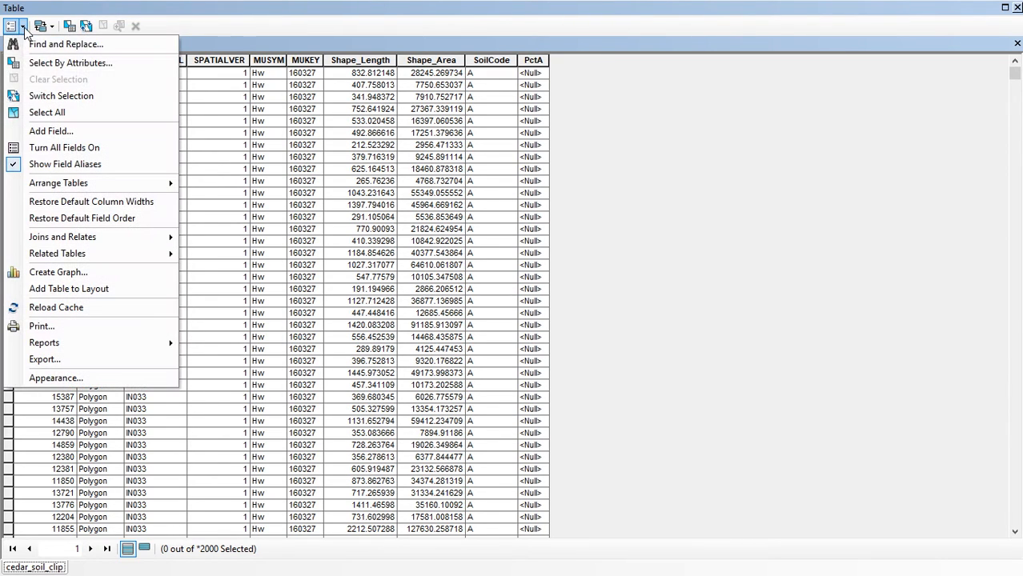
pyautogui.click(50, 130)
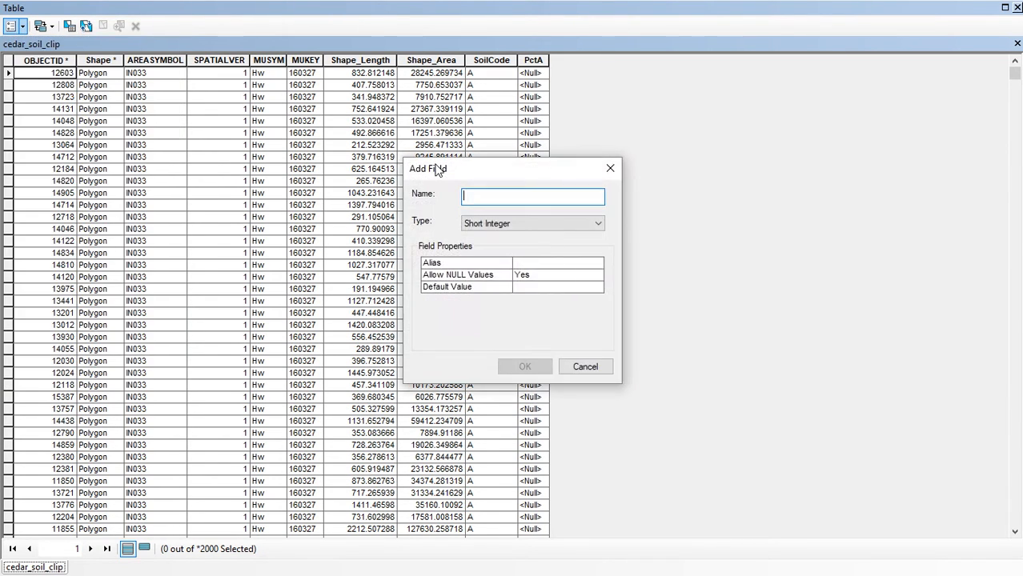
pyautogui.rightClick(479, 194)
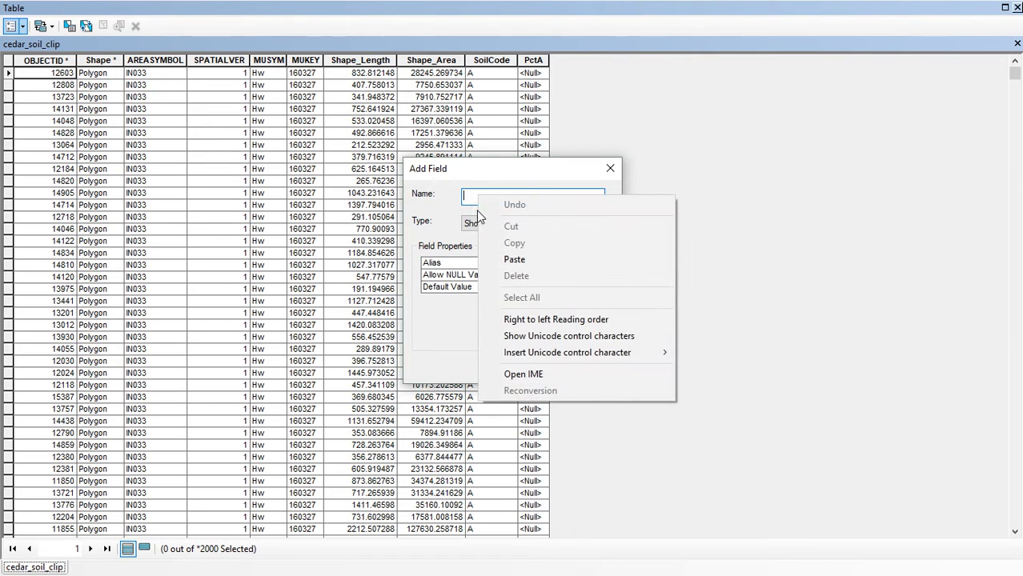
pyautogui.click(525, 259)
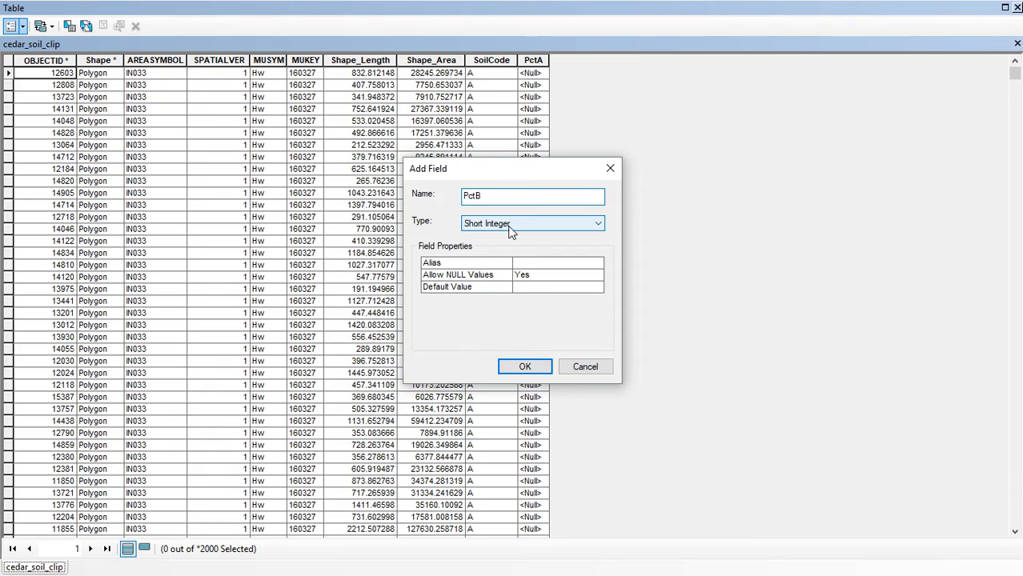
pyautogui.click(524, 366)
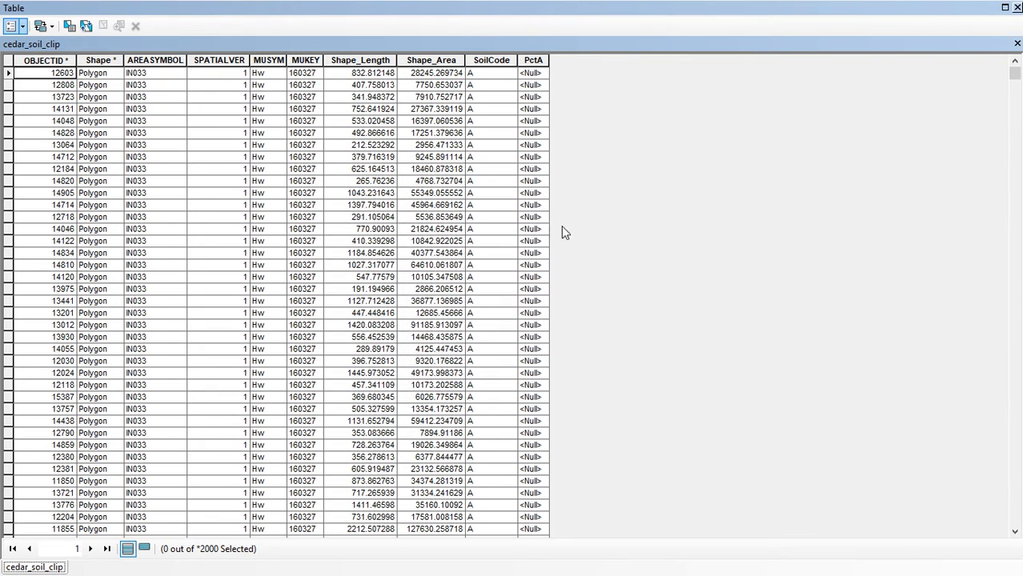
# Add a Short Integer field named PctC to the table, reusing the copied field name
pyautogui.click(13, 26)
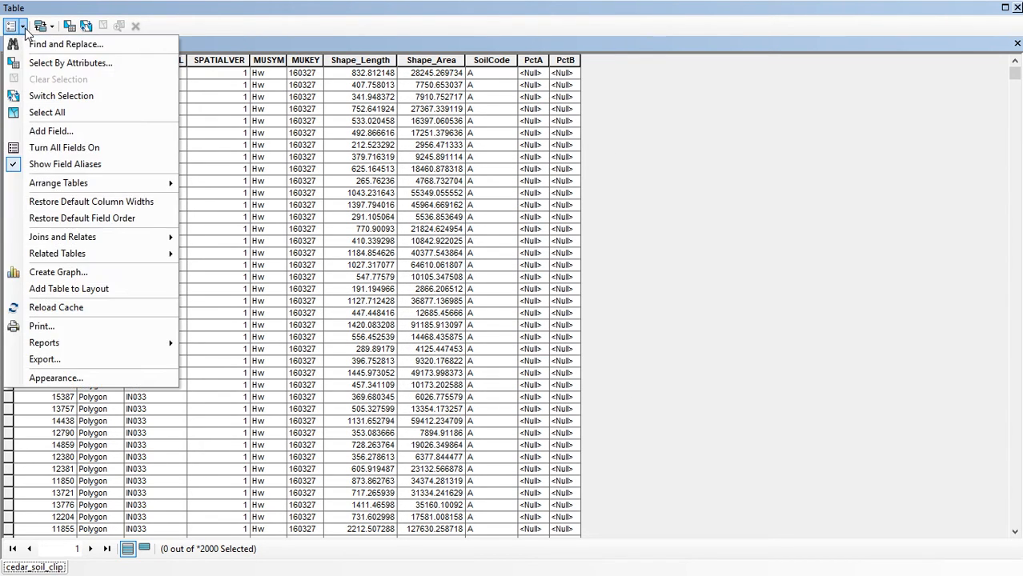
pyautogui.click(52, 132)
pyautogui.rightClick(477, 197)
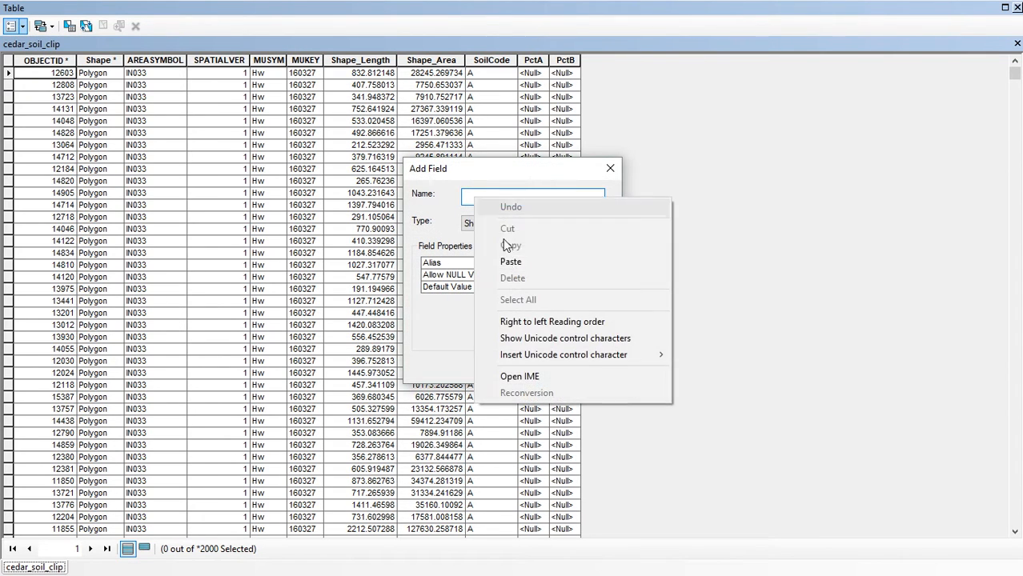
pyautogui.click(523, 263)
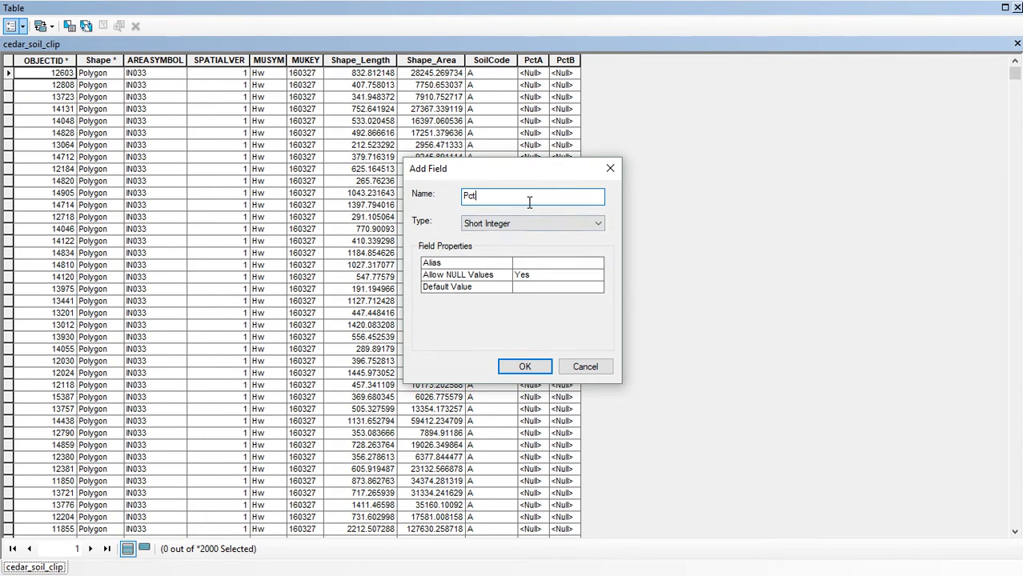
pyautogui.click(536, 366)
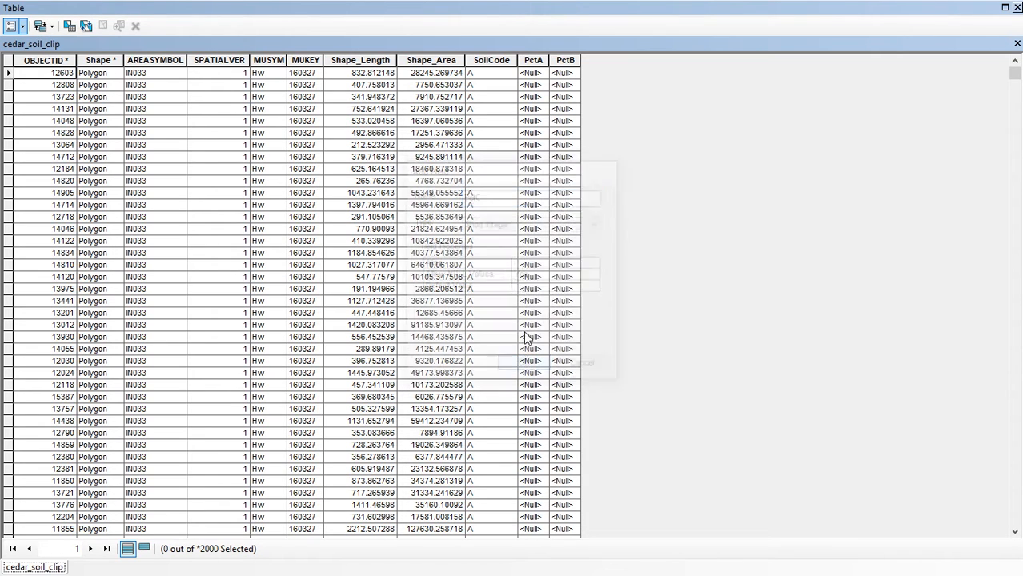
# Add a Short Integer field named PctD to the table
pyautogui.click(15, 26)
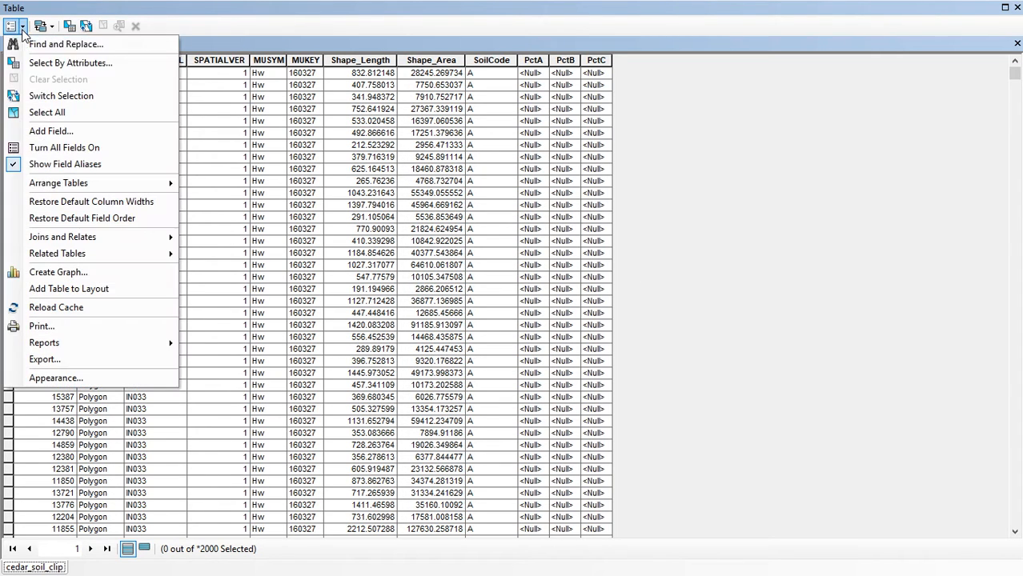
pyautogui.click(50, 130)
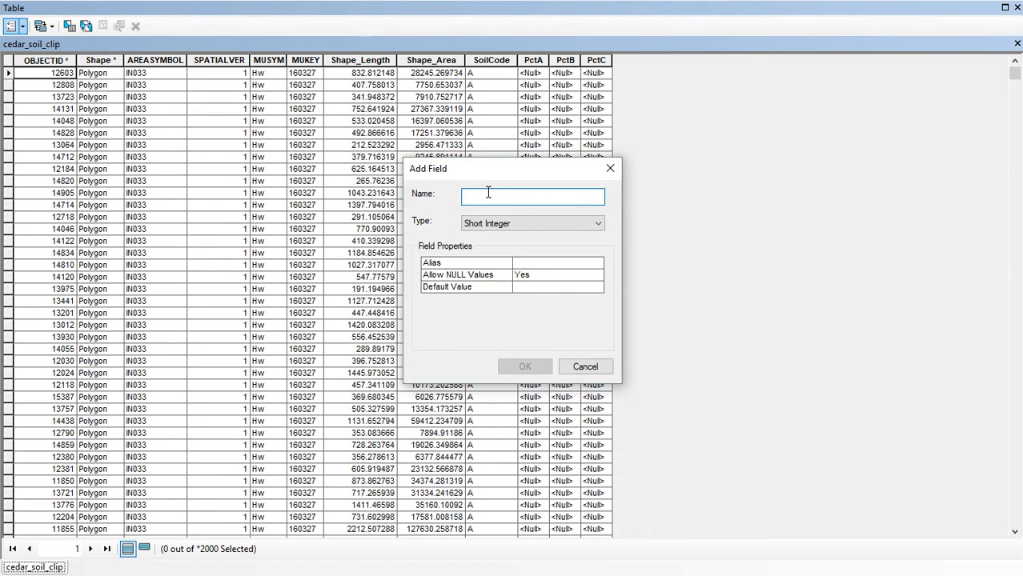
pyautogui.write('V')
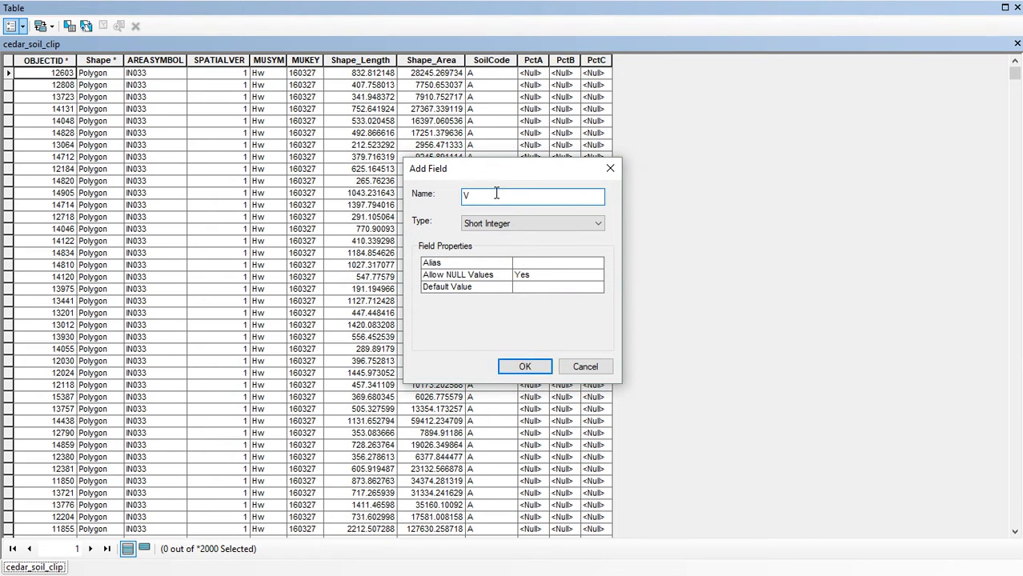
pyautogui.moveTo(488, 193); pyautogui.dragTo(450, 199)
pyautogui.write('PctA')
pyautogui.click(526, 368)
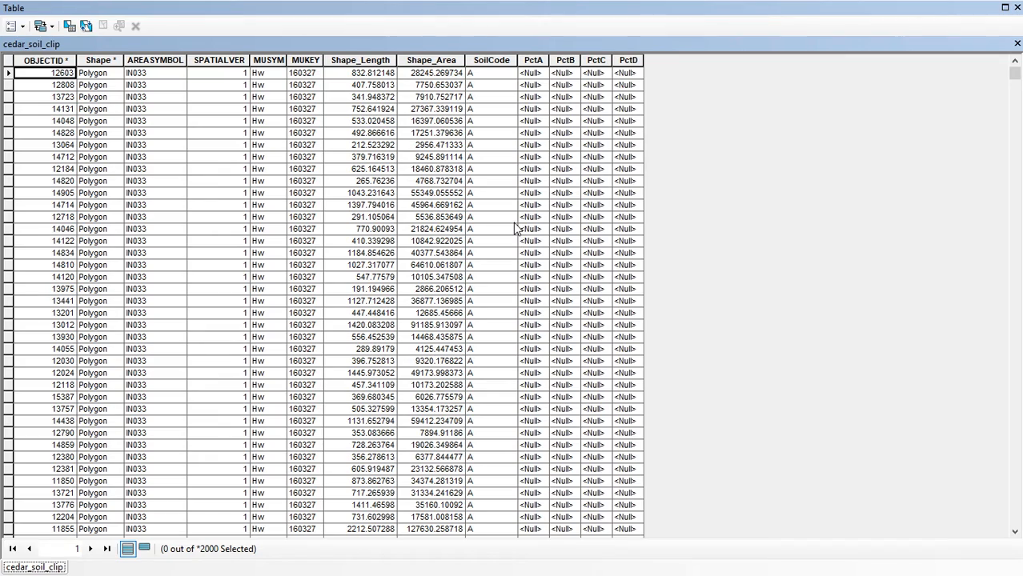
# Select all records from the first to the last one with SoilCode A and show only the selected records
pyautogui.scroll(-20, 507, 278)
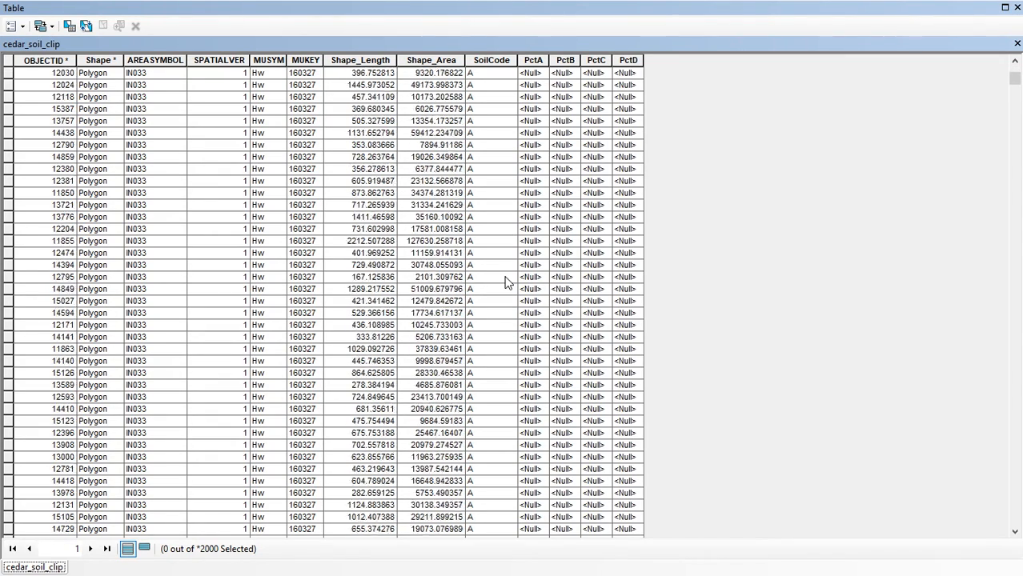
pyautogui.scroll(-6, 507, 278)
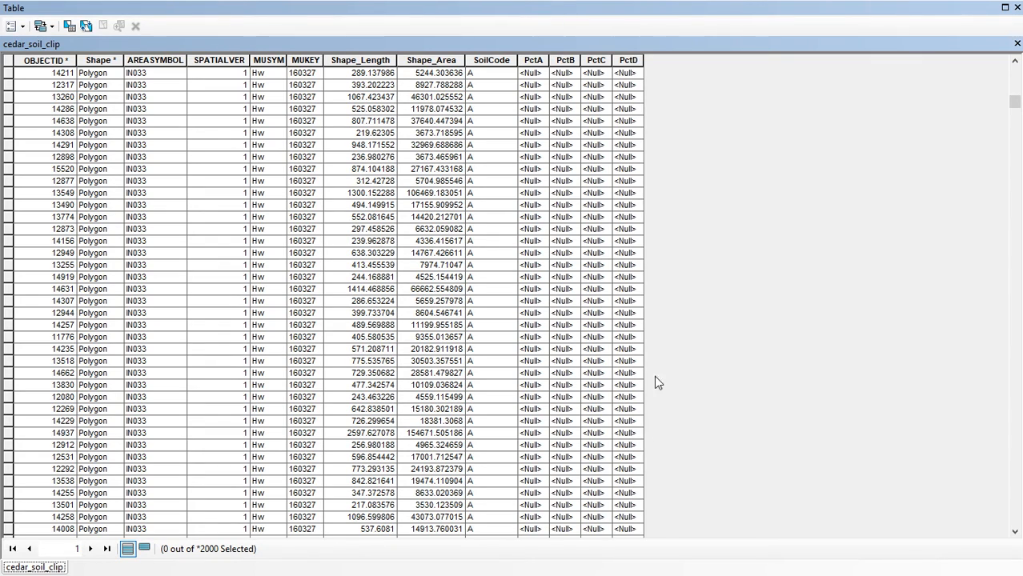
pyautogui.scroll(7, 594, 192)
pyautogui.scroll(12, 594, 192)
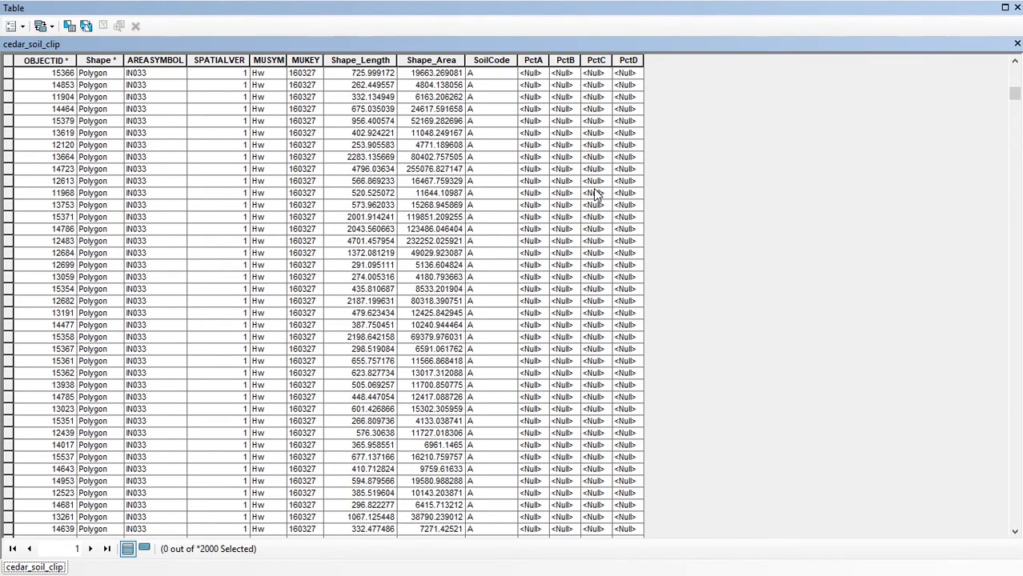
pyautogui.moveTo(1015, 93); pyautogui.dragTo(1015, 72)
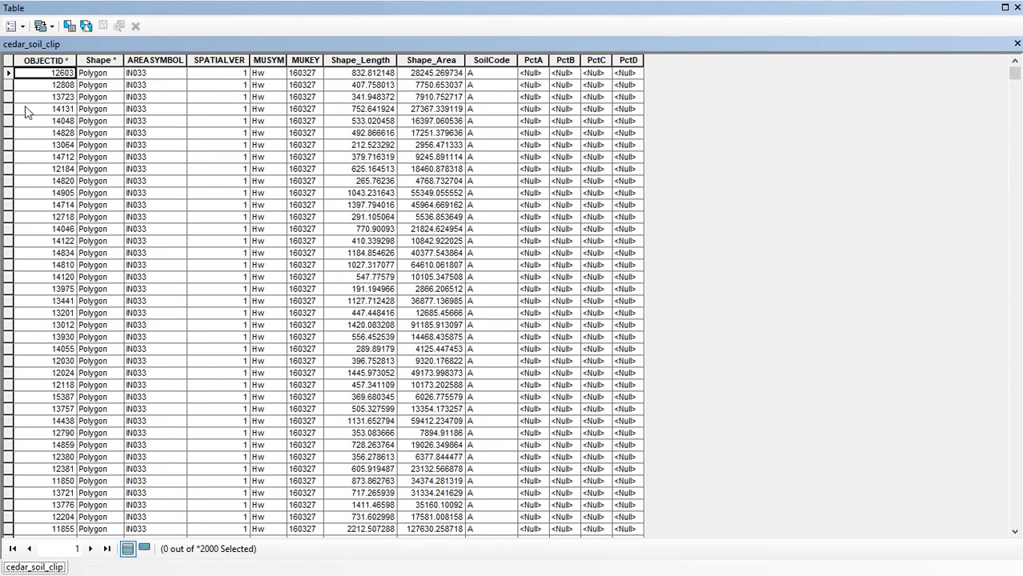
pyautogui.click(6, 73)
pyautogui.scroll(-20, 36, 293)
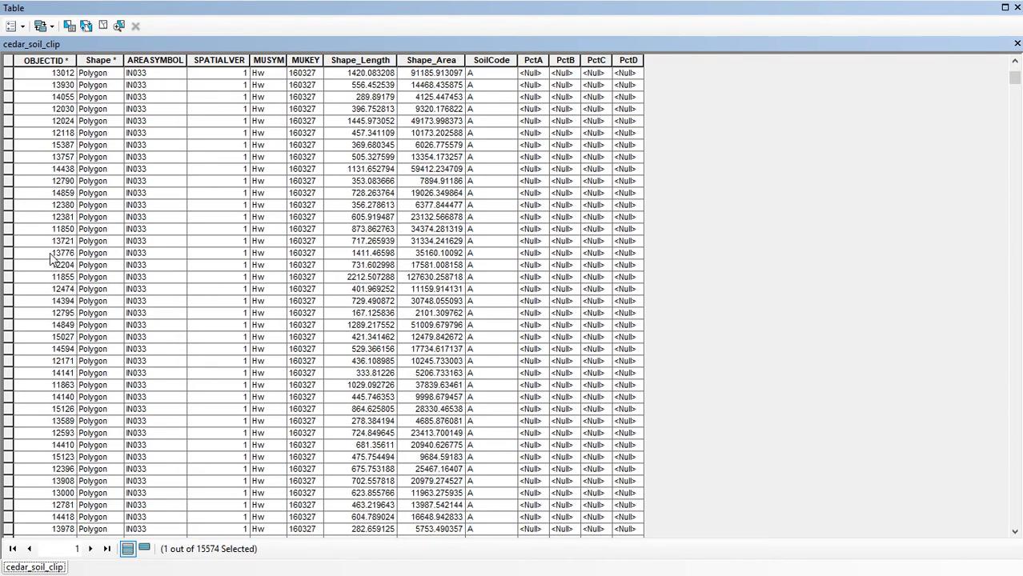
pyautogui.scroll(-20, 36, 294)
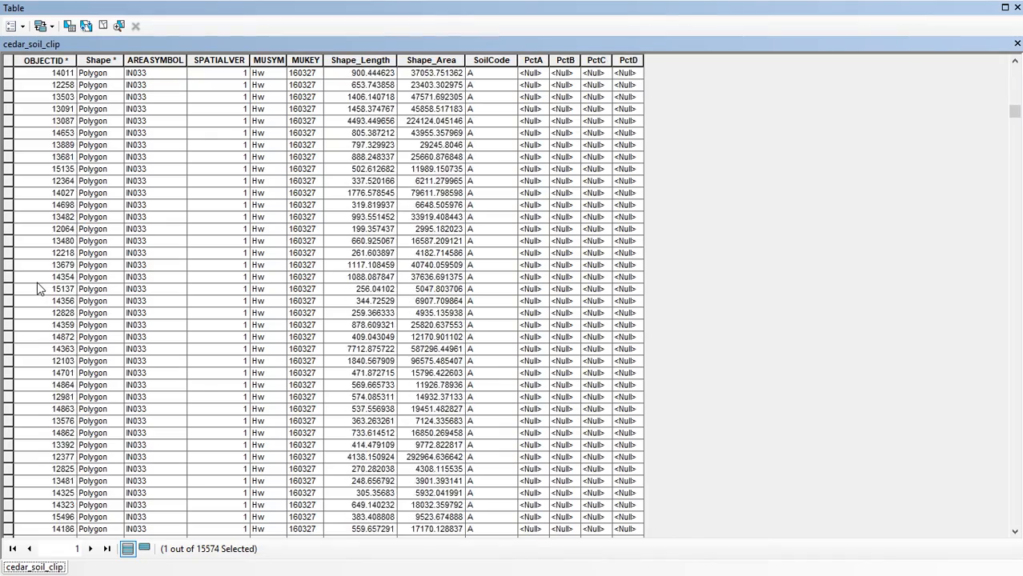
pyautogui.scroll(-20, 36, 289)
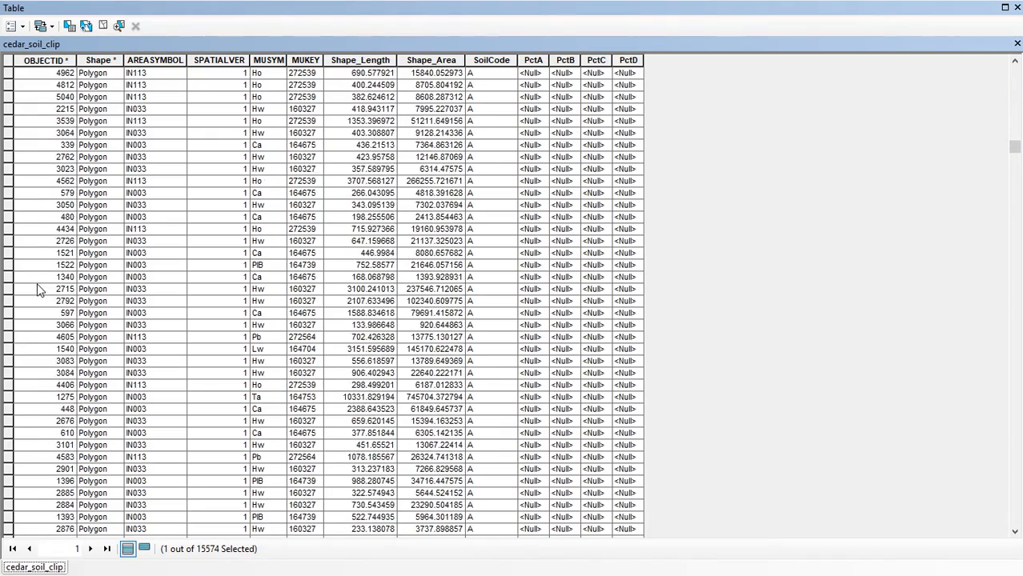
pyautogui.scroll(-20, 36, 291)
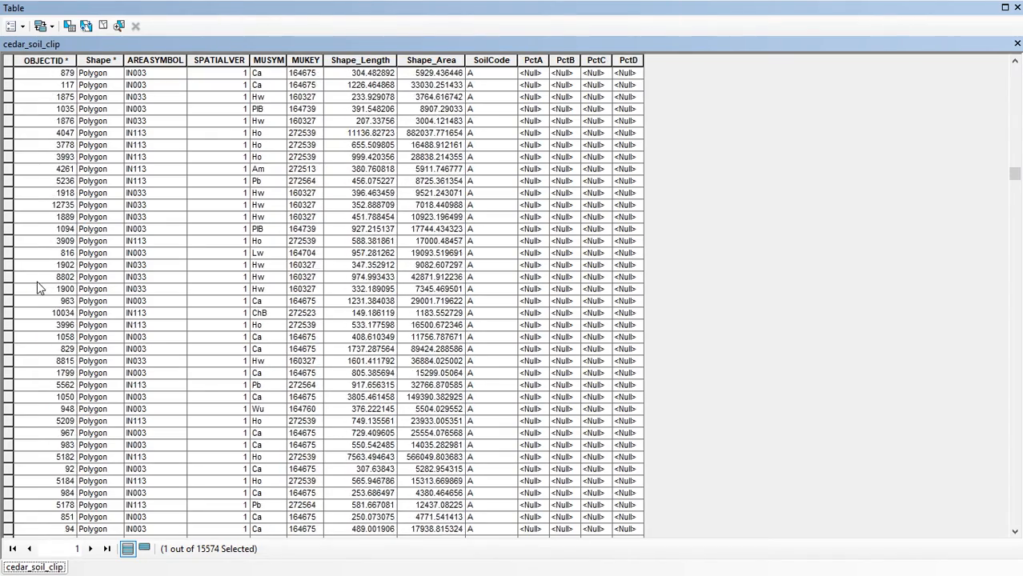
pyautogui.scroll(-20, 35, 287)
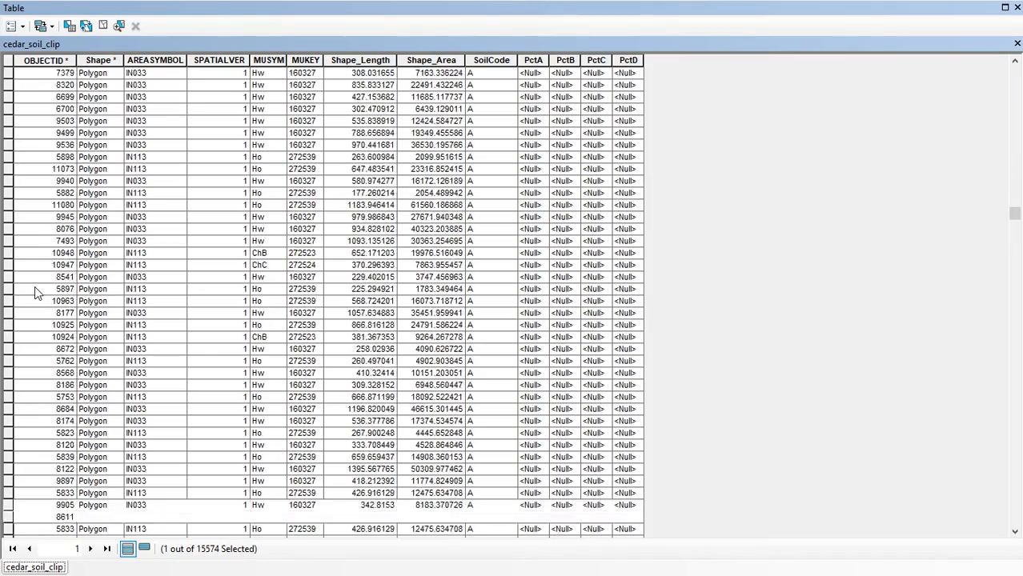
pyautogui.moveTo(1015, 224); pyautogui.dragTo(1016, 248)
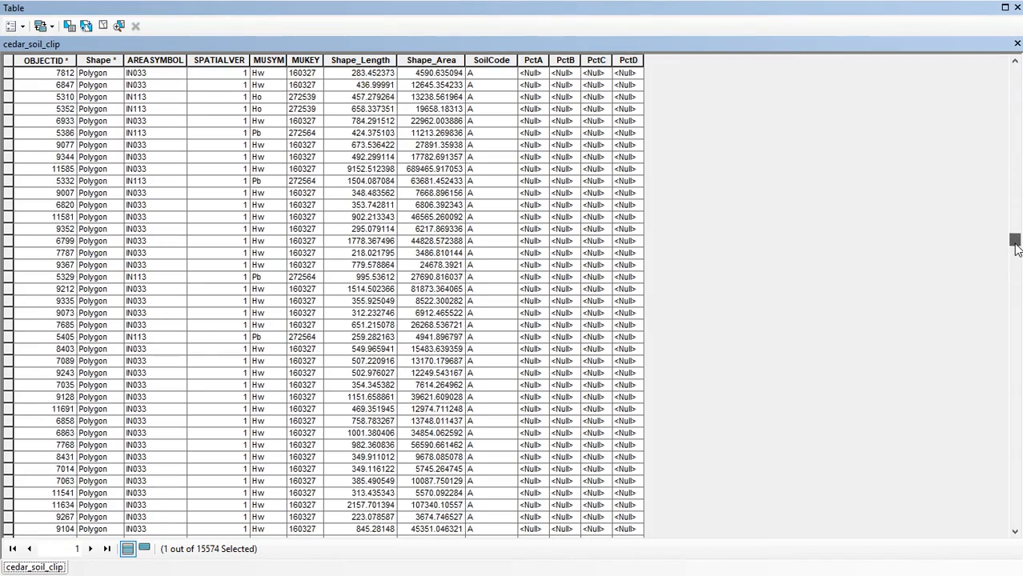
pyautogui.scroll(-9, 1017, 244)
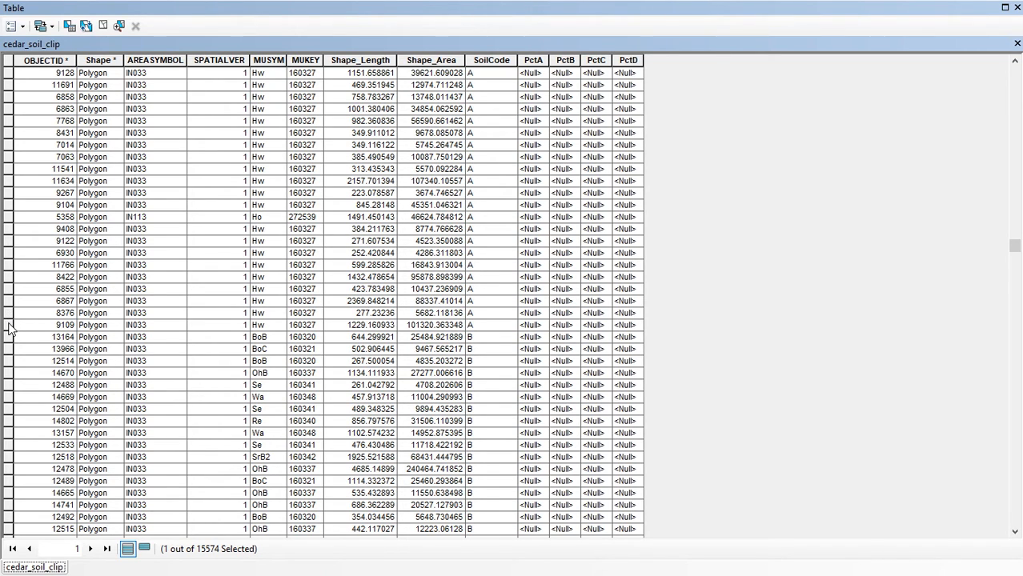
pyautogui.click(9, 325)
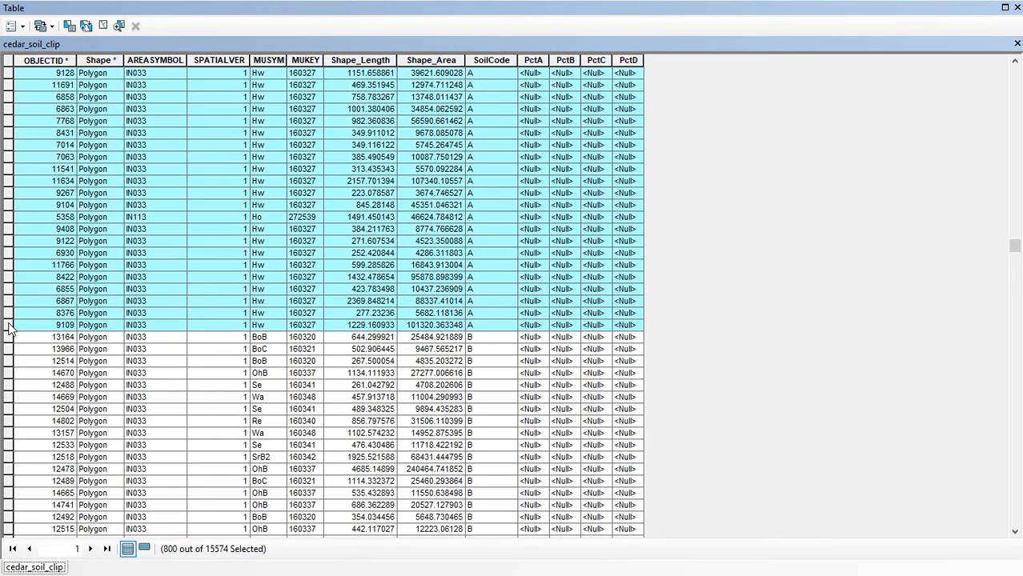
pyautogui.click(144, 548)
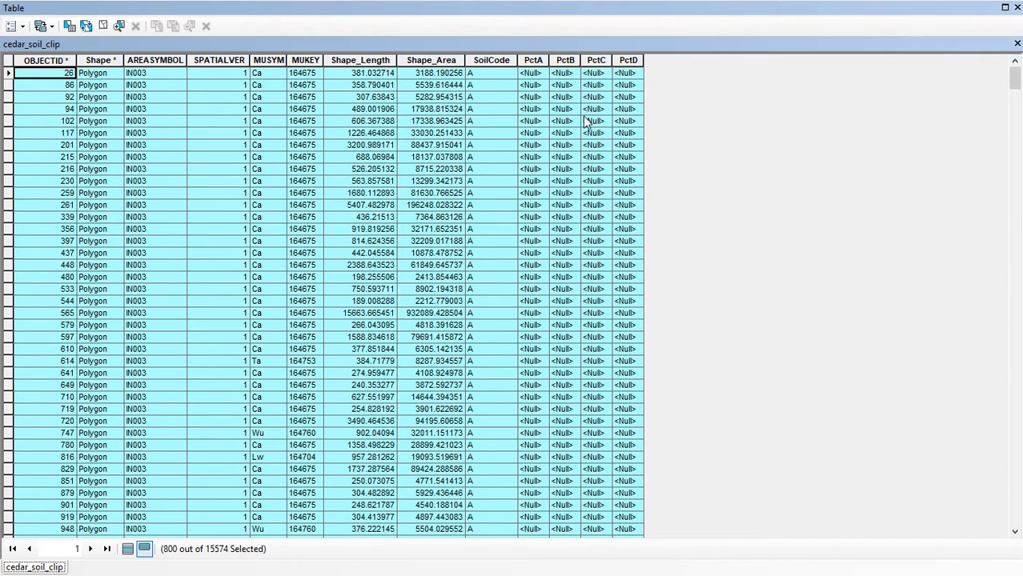
# Calculate the PctA field as 100 for the selected SoilCode A records with the Field Calculator
pyautogui.click(531, 62)
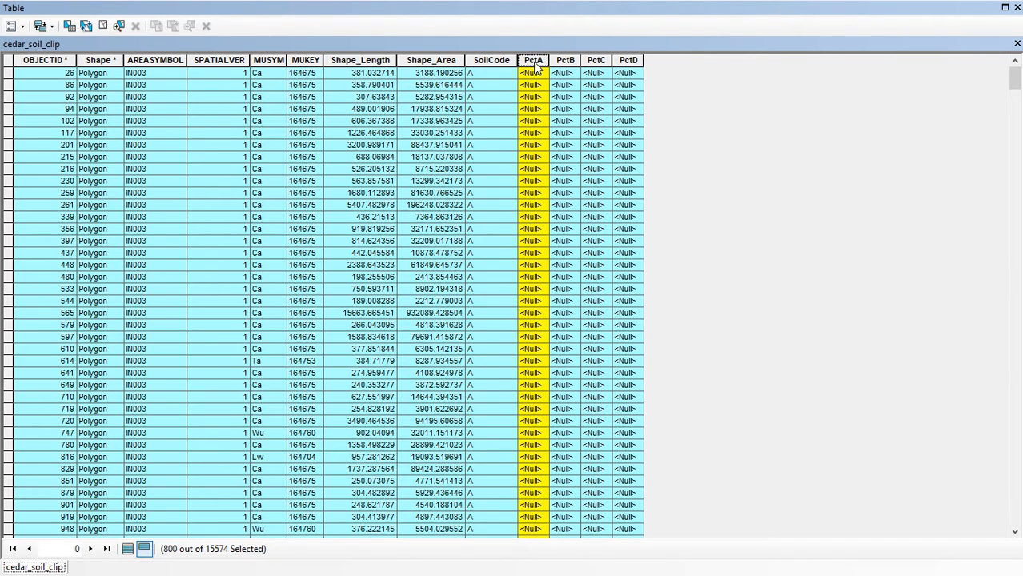
pyautogui.rightClick(534, 62)
pyautogui.click(578, 160)
pyautogui.click(392, 293)
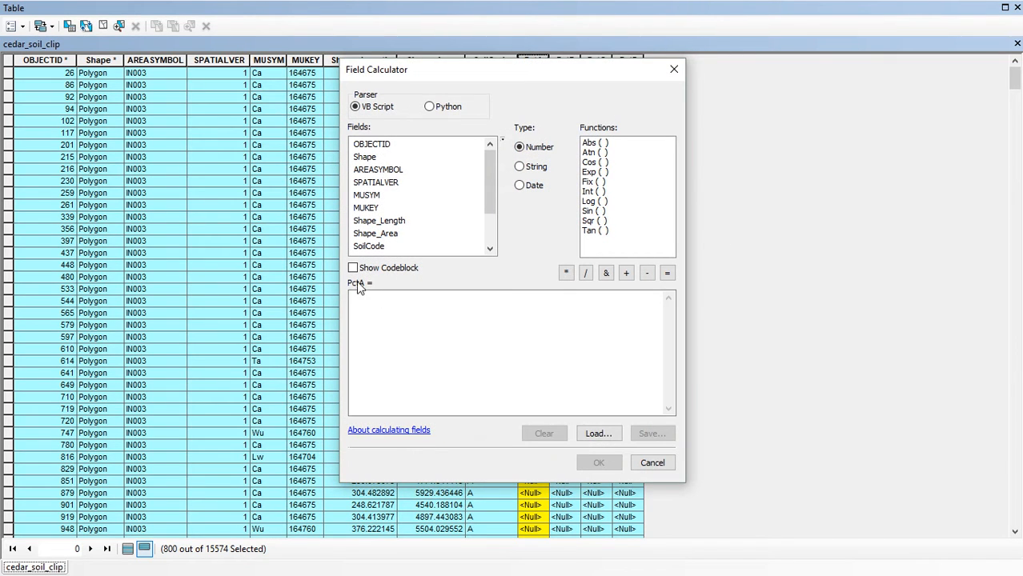
pyautogui.write('1')
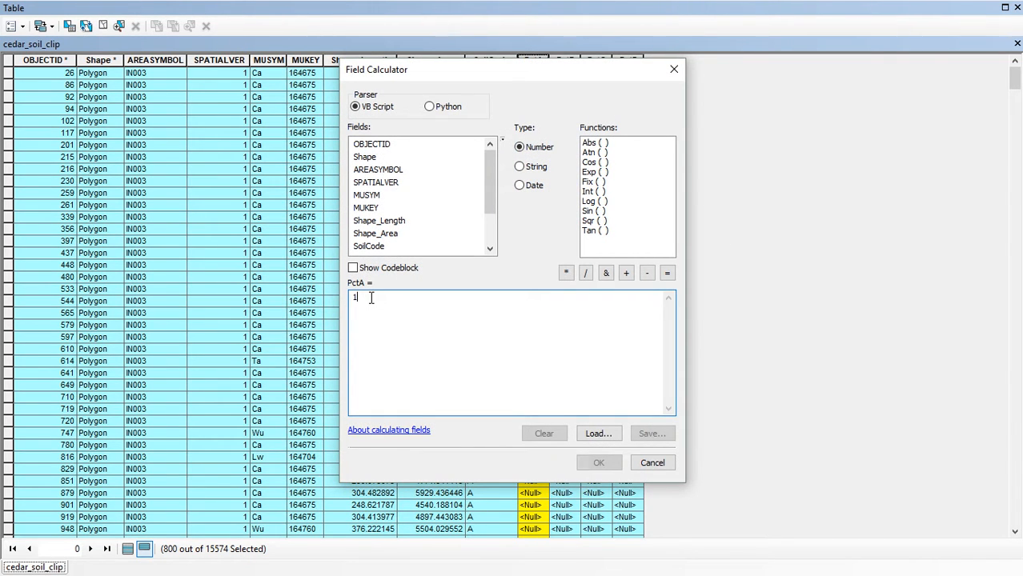
pyautogui.write('00')
pyautogui.click(600, 463)
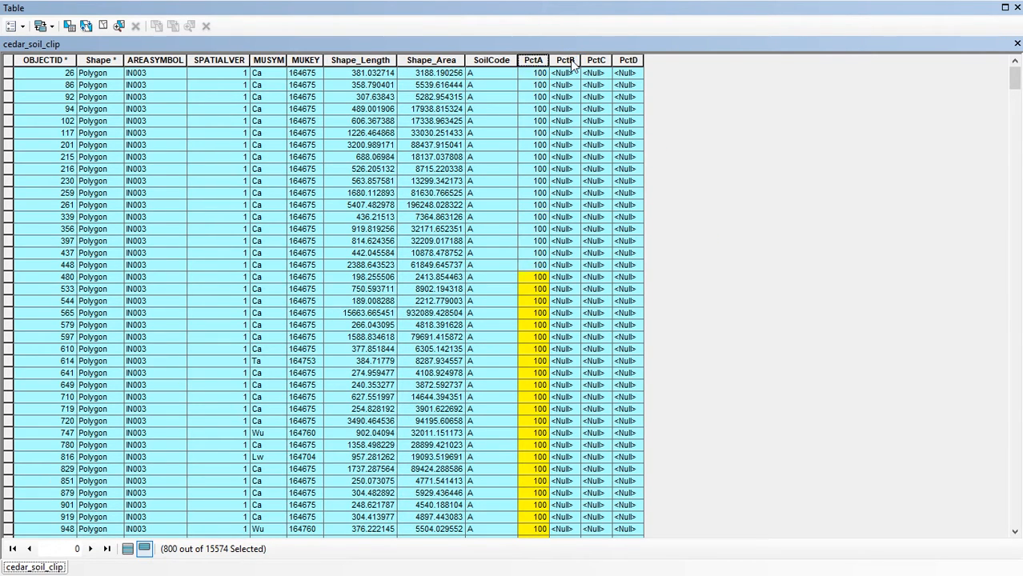
# Calculate the PctB field as 0 for the selected SoilCode A records, replacing the previous expression
pyautogui.click(567, 60)
pyautogui.rightClick(567, 60)
pyautogui.click(622, 156)
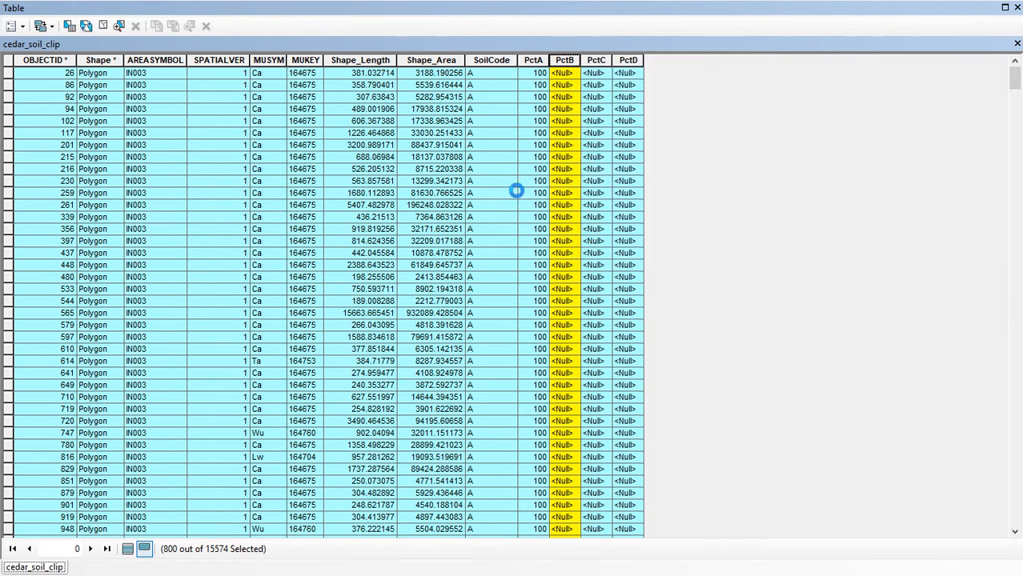
pyautogui.click(370, 296)
pyautogui.moveTo(370, 296); pyautogui.dragTo(311, 303)
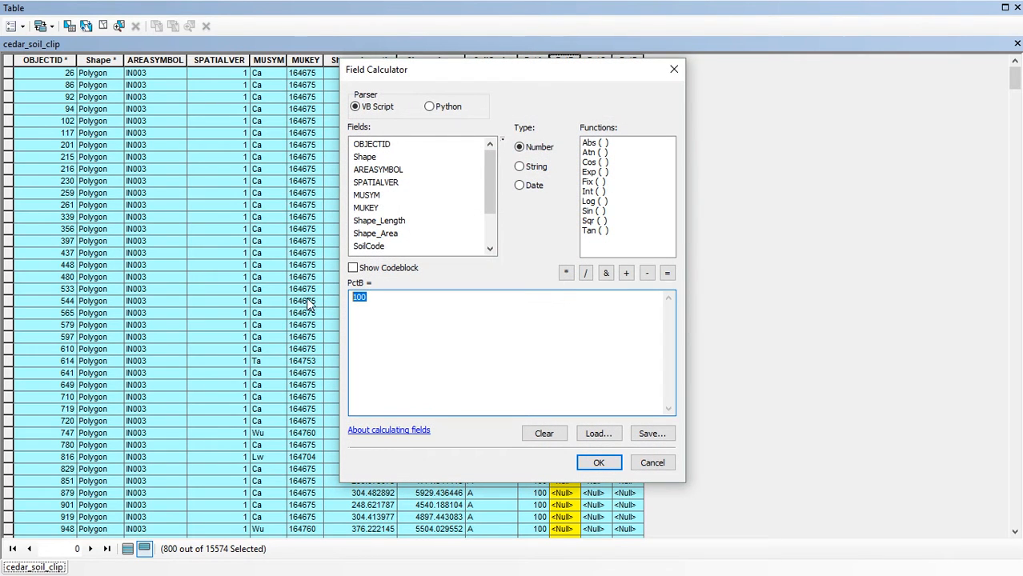
pyautogui.write('0')
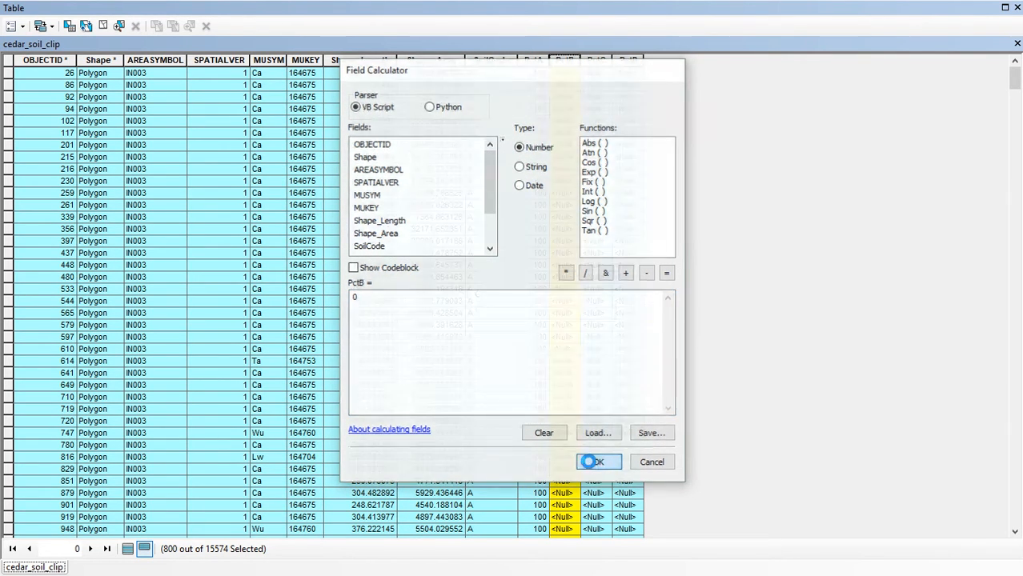
pyautogui.click(597, 462)
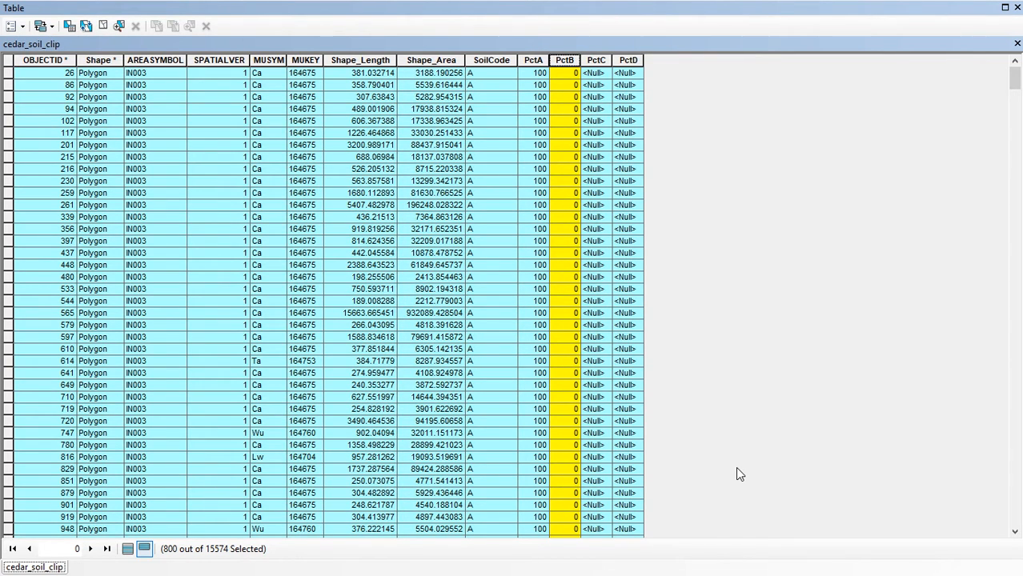
# Calculate the PctC field for the selected SoilCode A records, keeping the expression 0
pyautogui.click(597, 63)
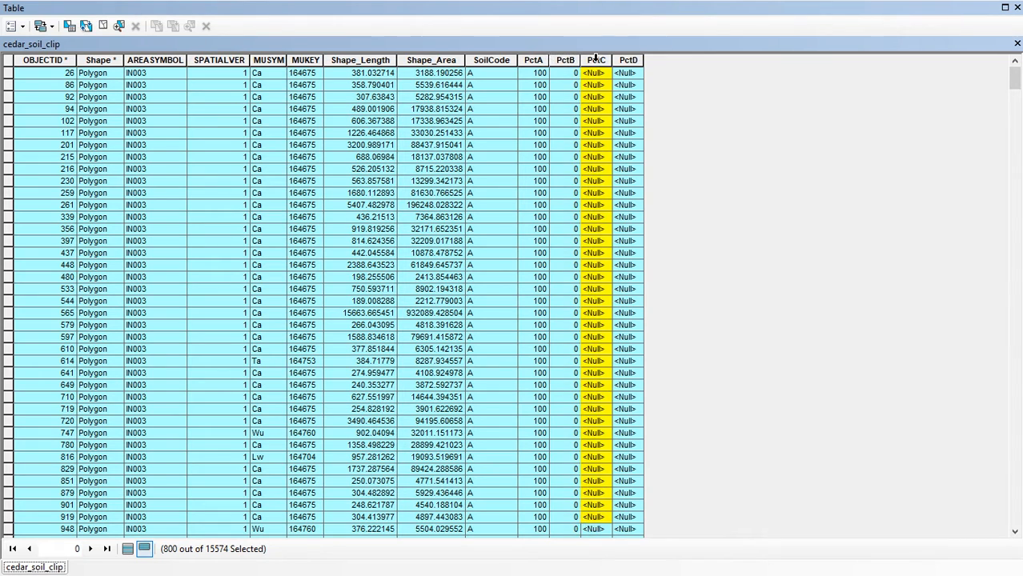
pyautogui.rightClick(599, 64)
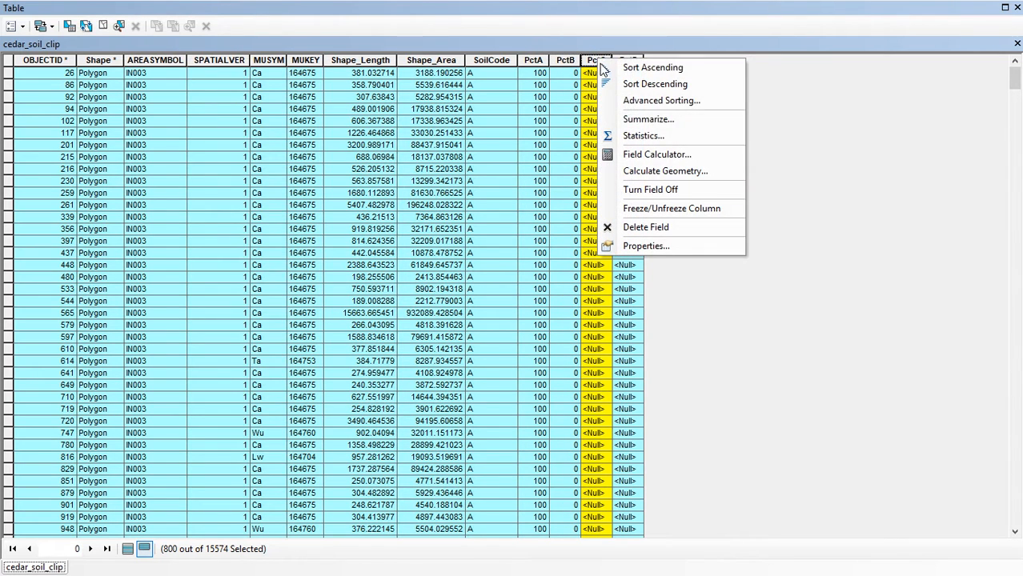
pyautogui.click(651, 164)
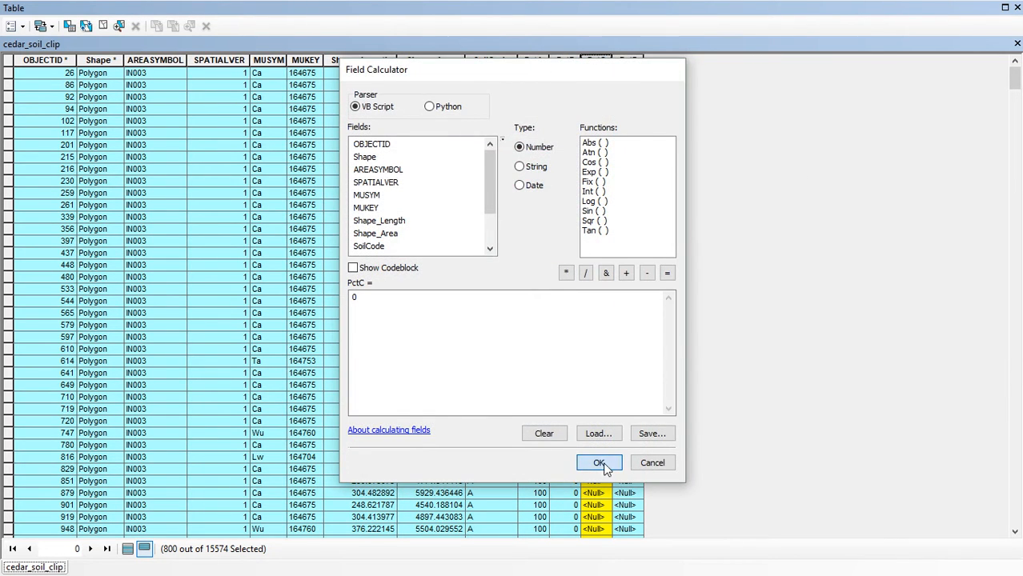
pyautogui.click(600, 464)
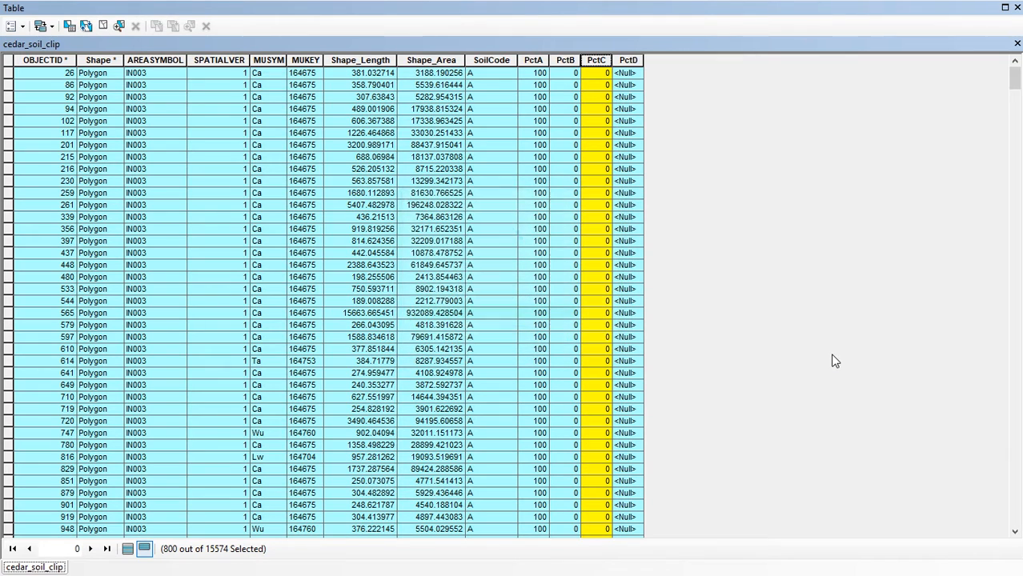
# Calculate the PctD field as 0 for the selected SoilCode A records, reusing the existing expression
pyautogui.click(633, 64)
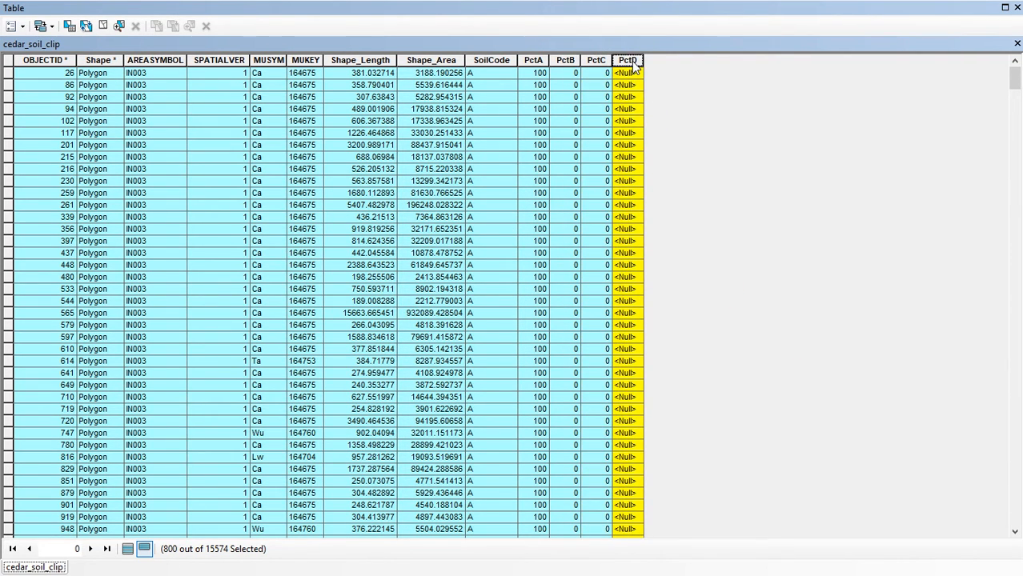
pyautogui.rightClick(632, 64)
pyautogui.click(690, 157)
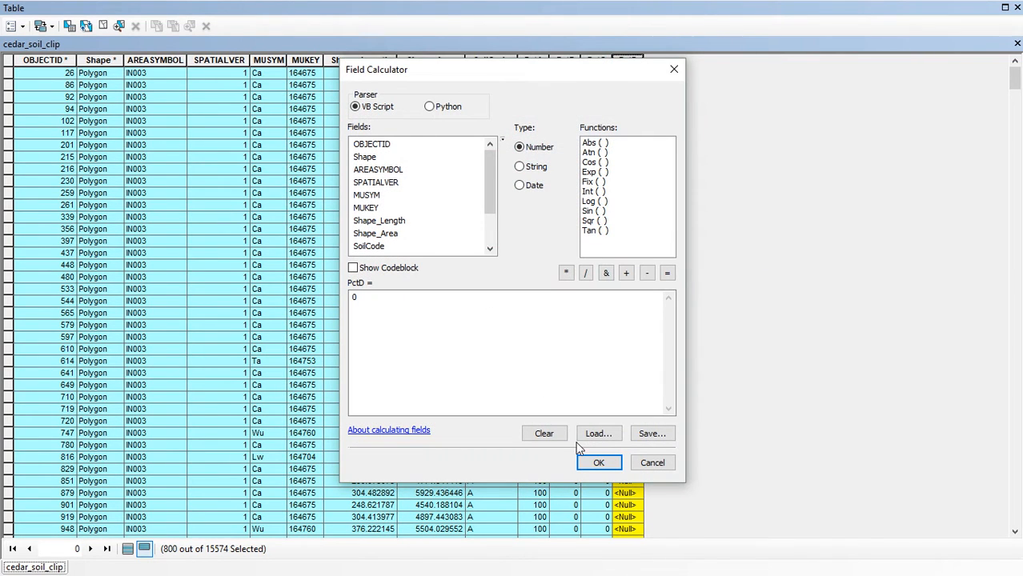
pyautogui.click(598, 463)
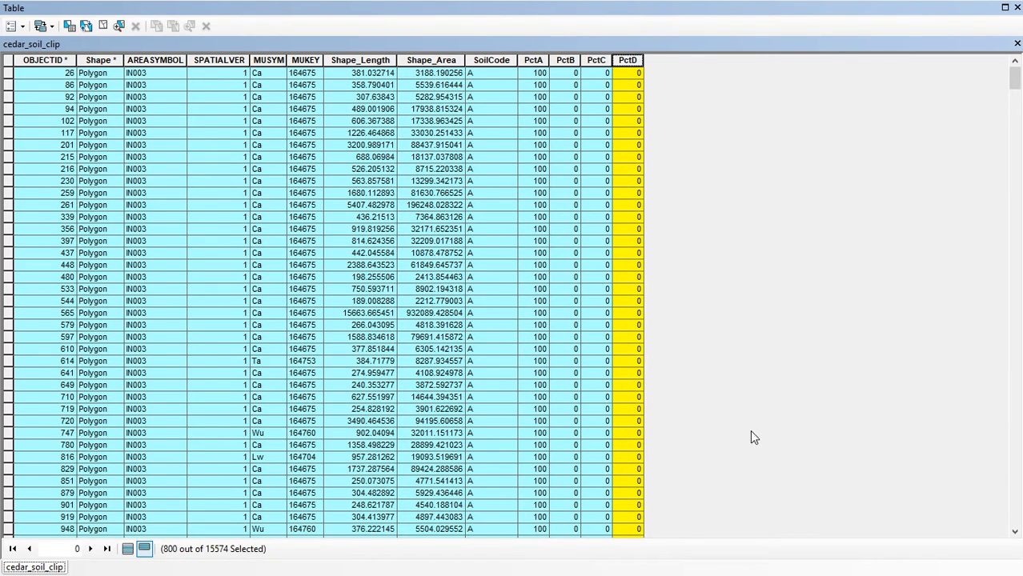
# Review the percentage fields down to the last selected record, and show all records of the table again
pyautogui.scroll(-12, 881, 400)
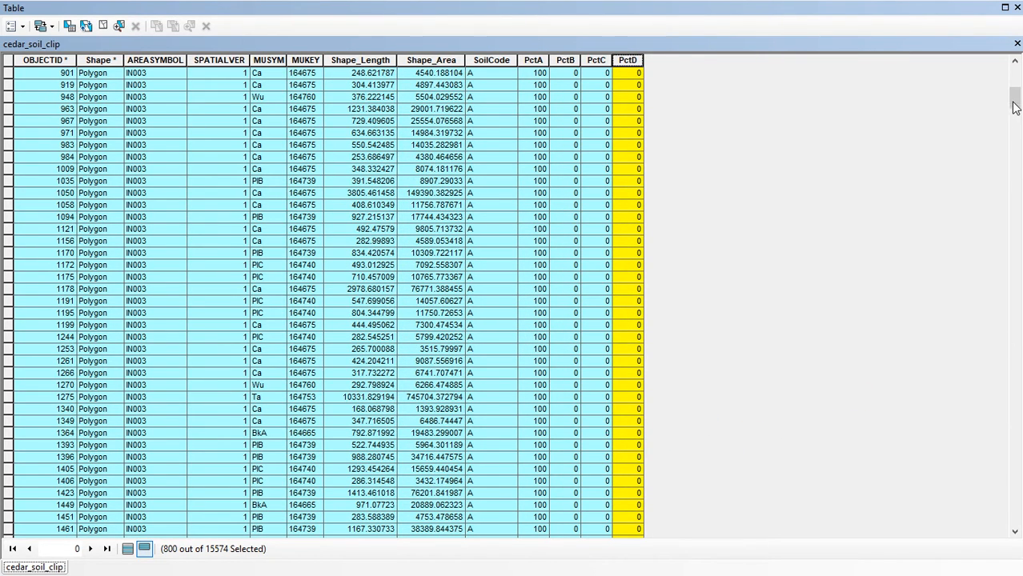
pyautogui.moveTo(1015, 108); pyautogui.dragTo(1019, 531)
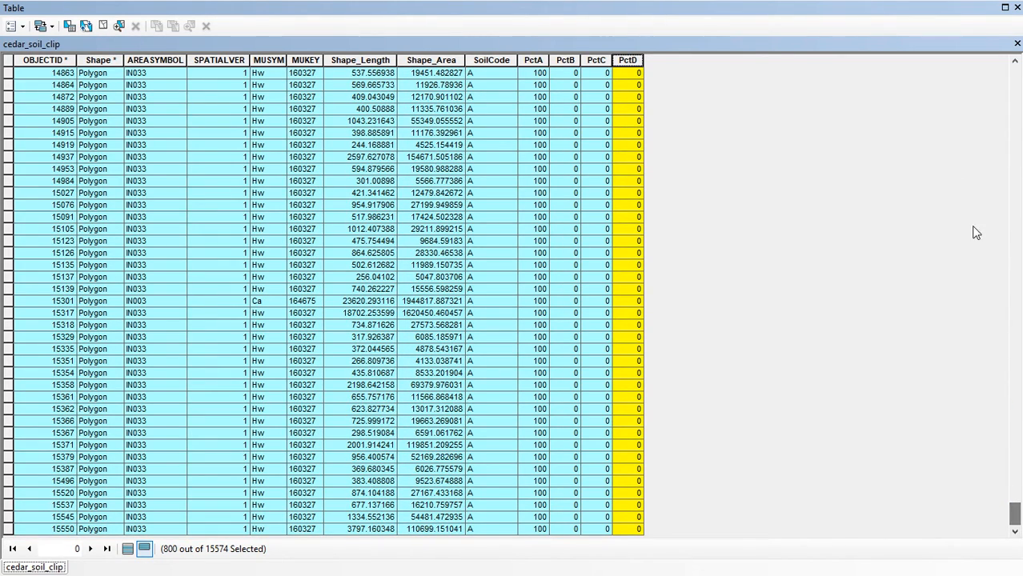
pyautogui.click(127, 549)
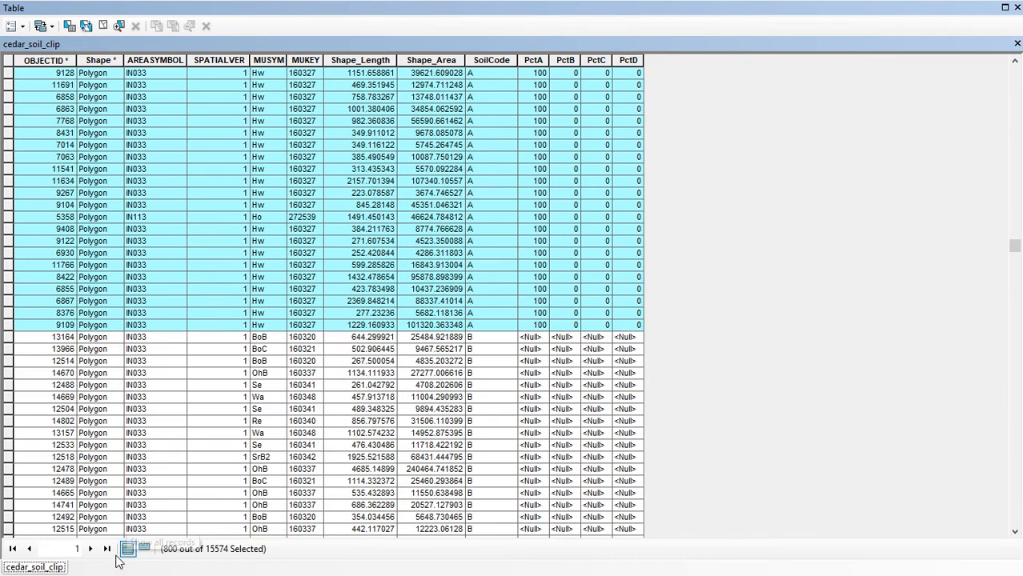
pyautogui.scroll(-3, 32, 340)
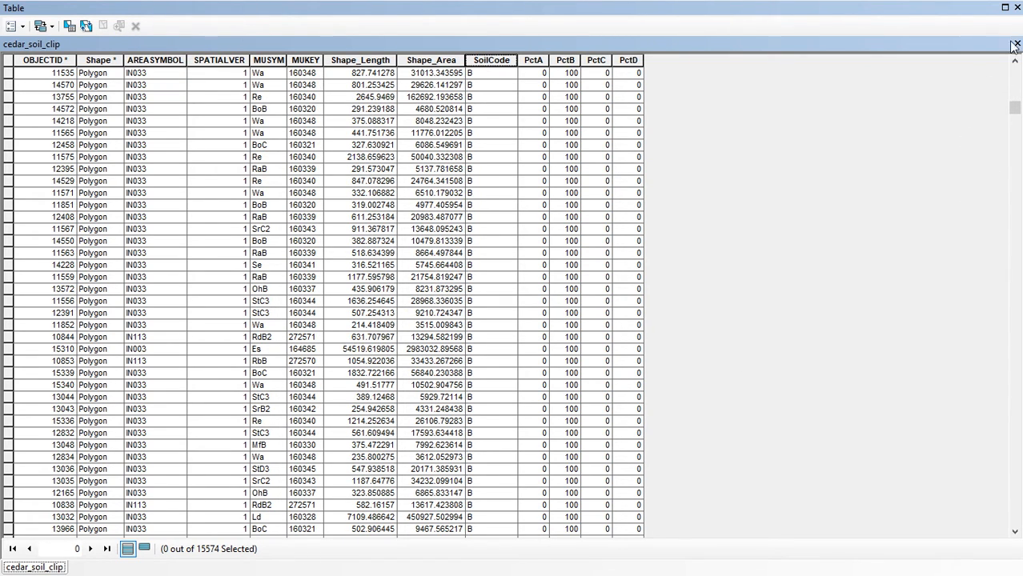
# Close the cedar_soil_clip attribute table and choose the CNGrd folder on the Desktop as the map document's save location
pyautogui.click(1017, 8)
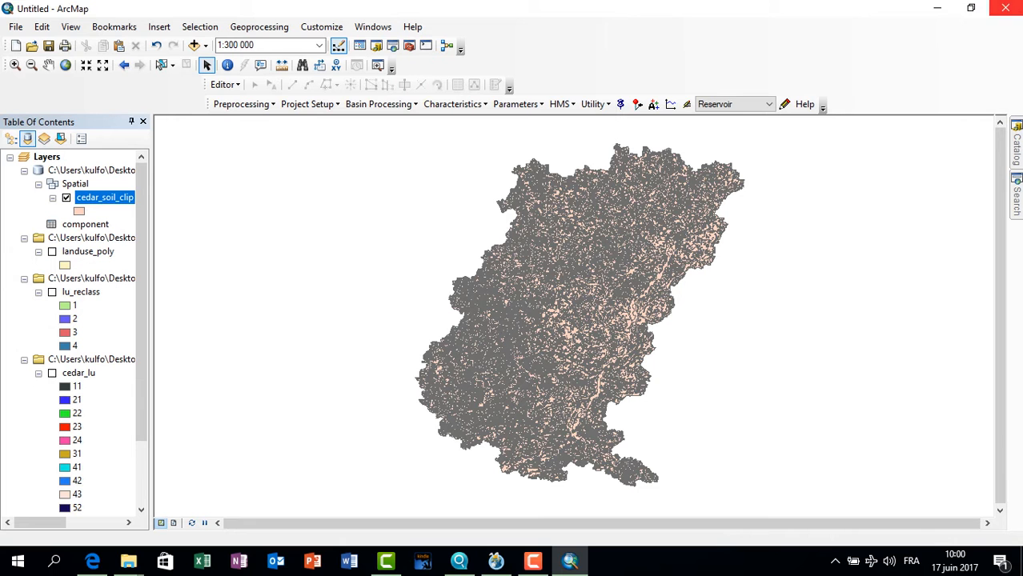
pyautogui.click(229, 85)
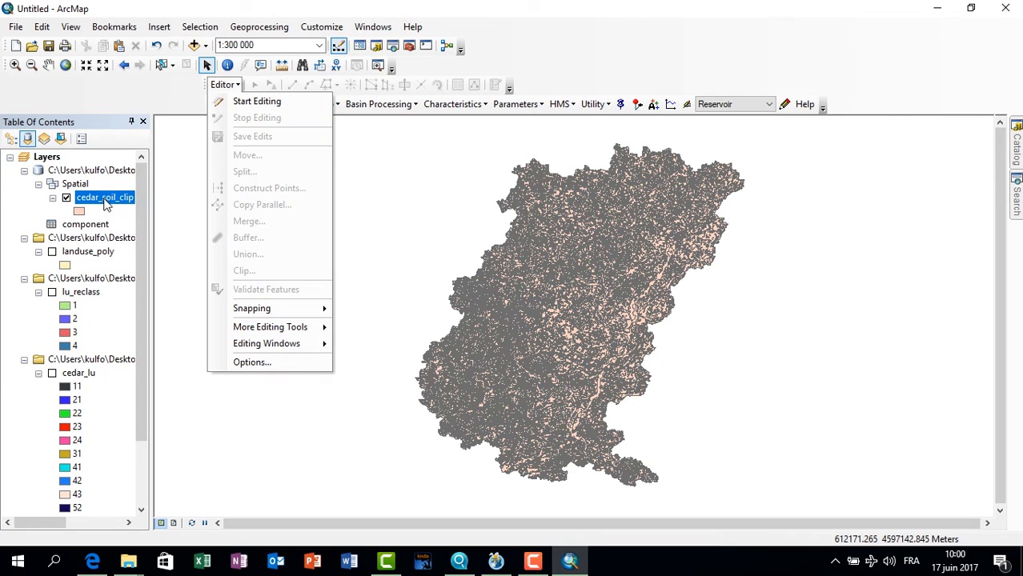
pyautogui.click(49, 47)
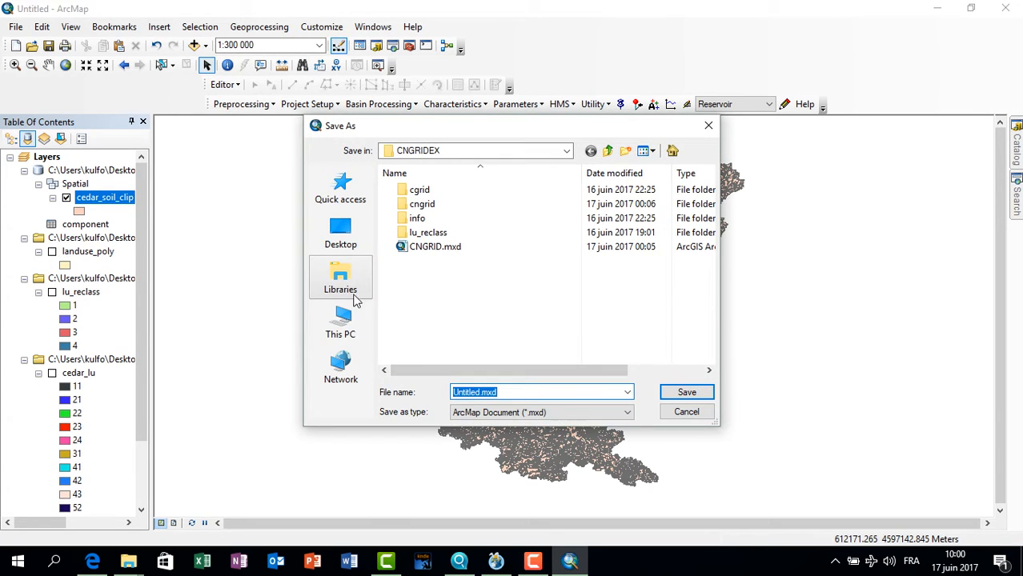
pyautogui.click(414, 250)
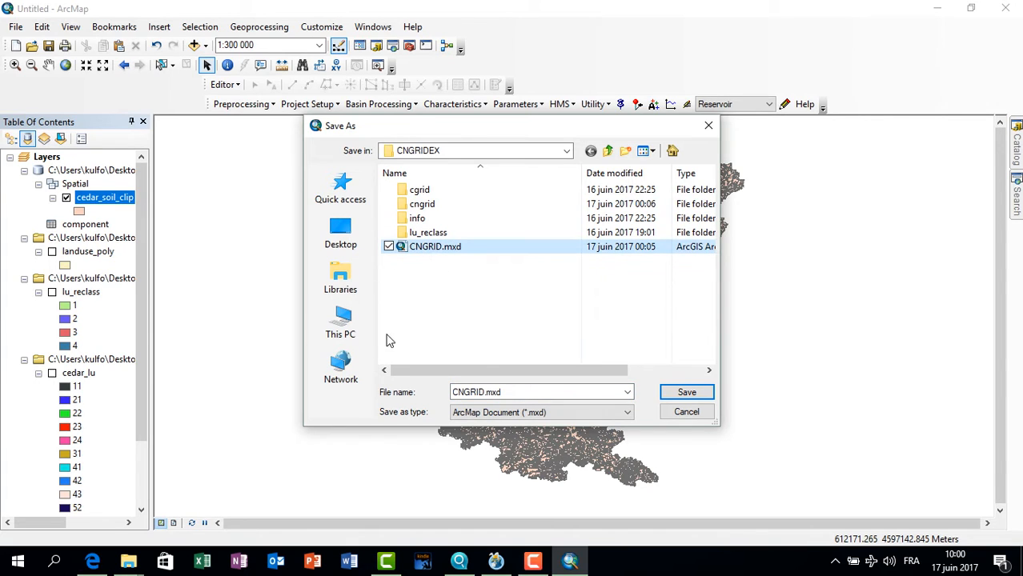
pyautogui.click(340, 227)
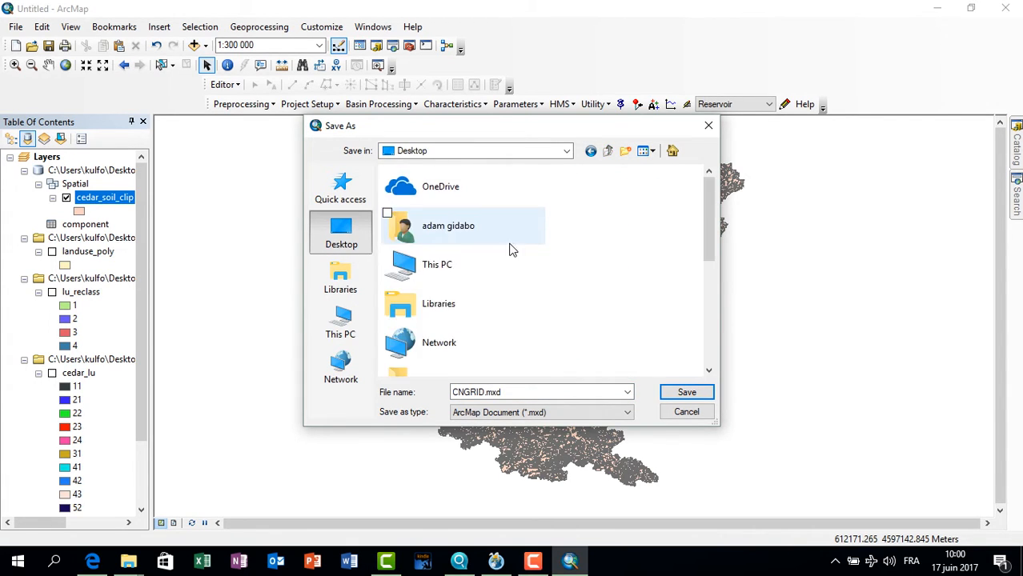
pyautogui.scroll(-2, 490, 303)
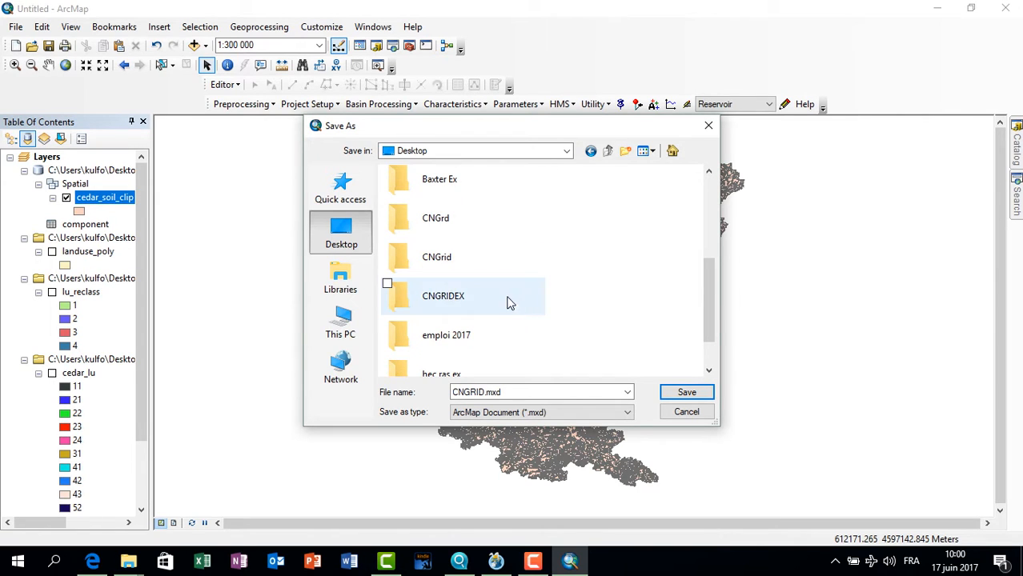
pyautogui.doubleClick(439, 220)
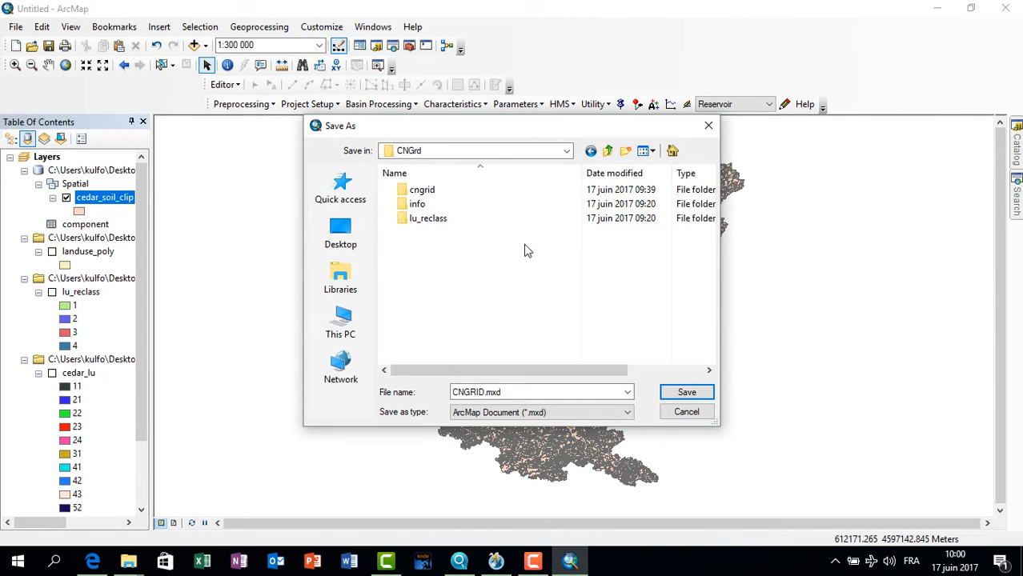
# Name the map document CNGrid.mxd and save it in the CNGrd folder
pyautogui.doubleClick(472, 392)
pyautogui.click(472, 392)
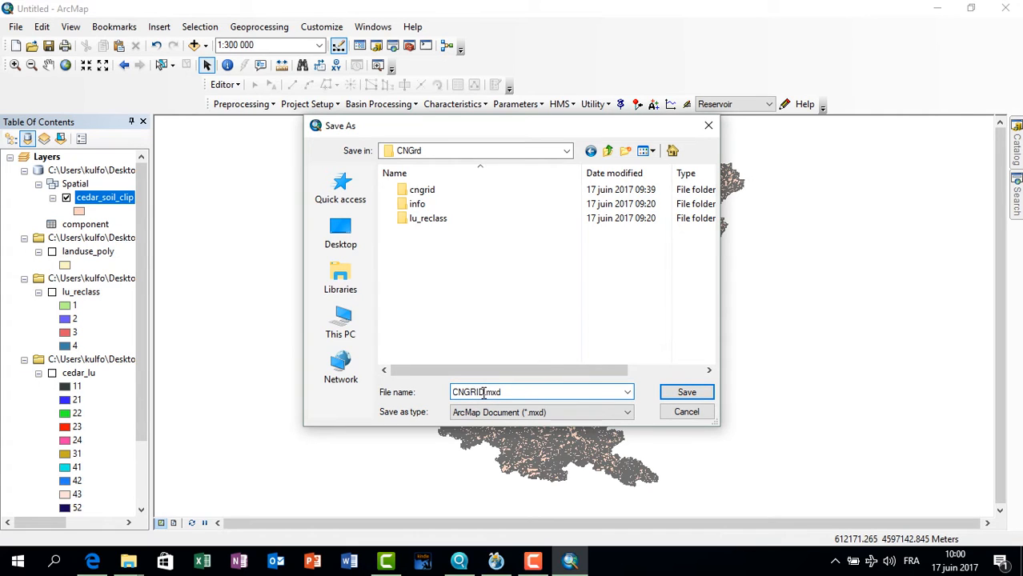
pyautogui.write('rid')
pyautogui.press('Delete')
pyautogui.press('Delete')
pyautogui.press('Delete')
pyautogui.click(686, 392)
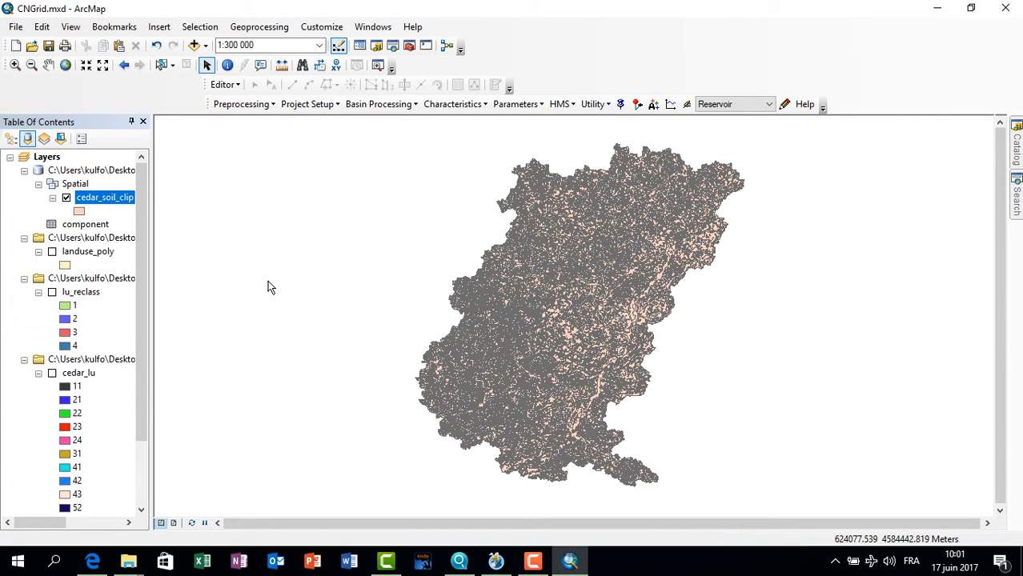
# Open the Union tool from the Overlay toolset of the Analysis Tools
pyautogui.click(409, 46)
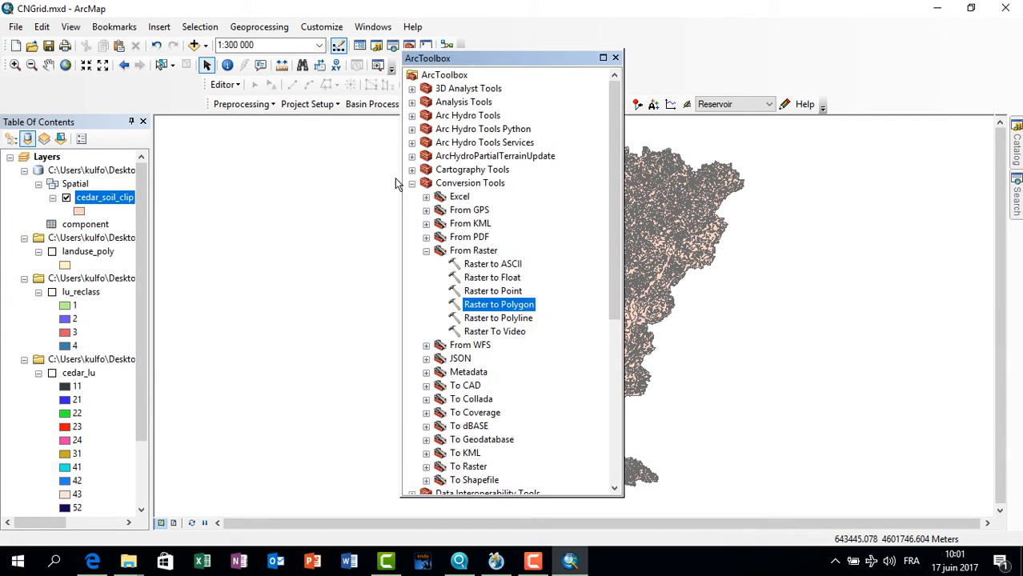
pyautogui.click(411, 183)
pyautogui.click(412, 102)
pyautogui.click(426, 129)
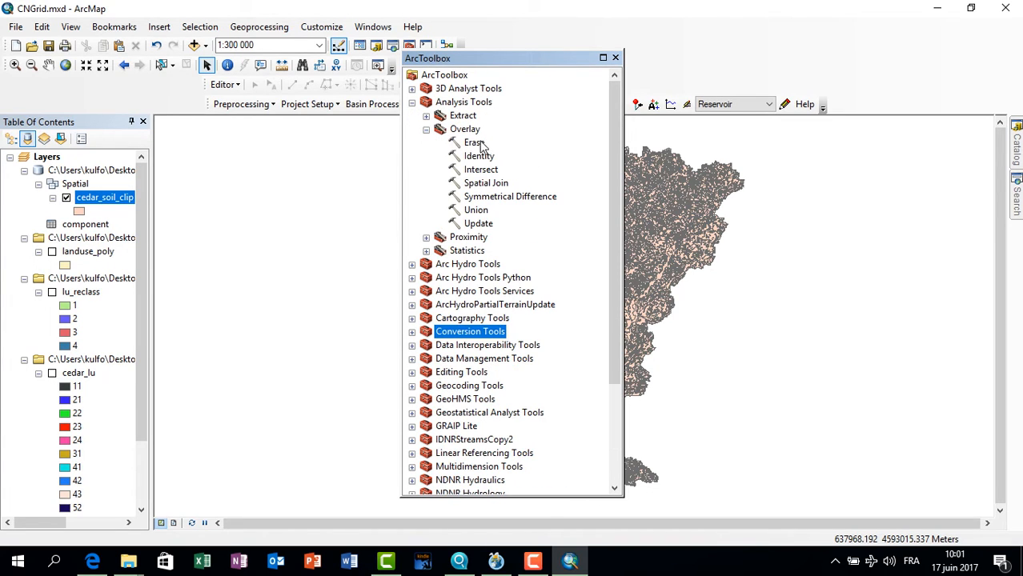
pyautogui.click(478, 212)
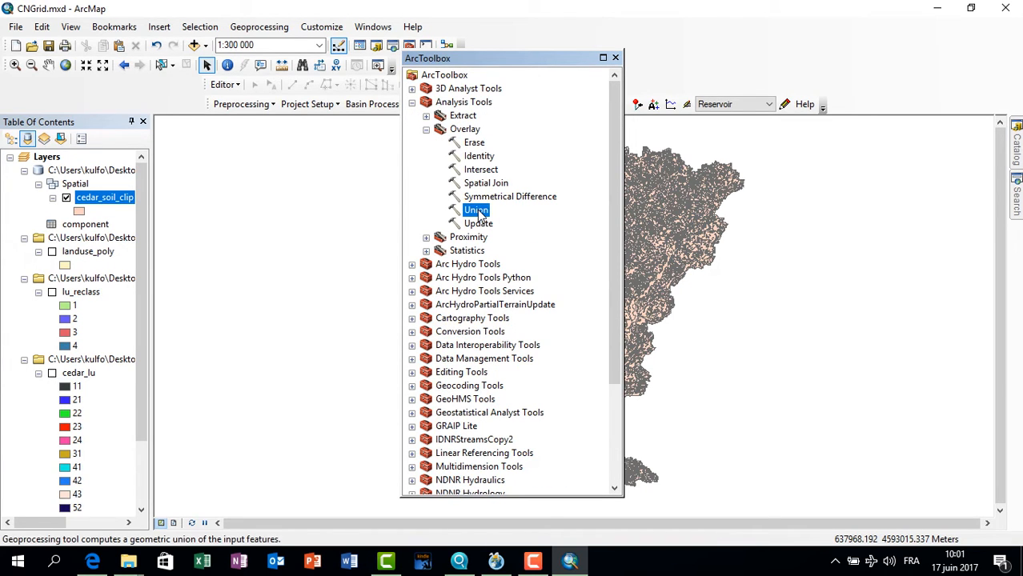
pyautogui.doubleClick(478, 210)
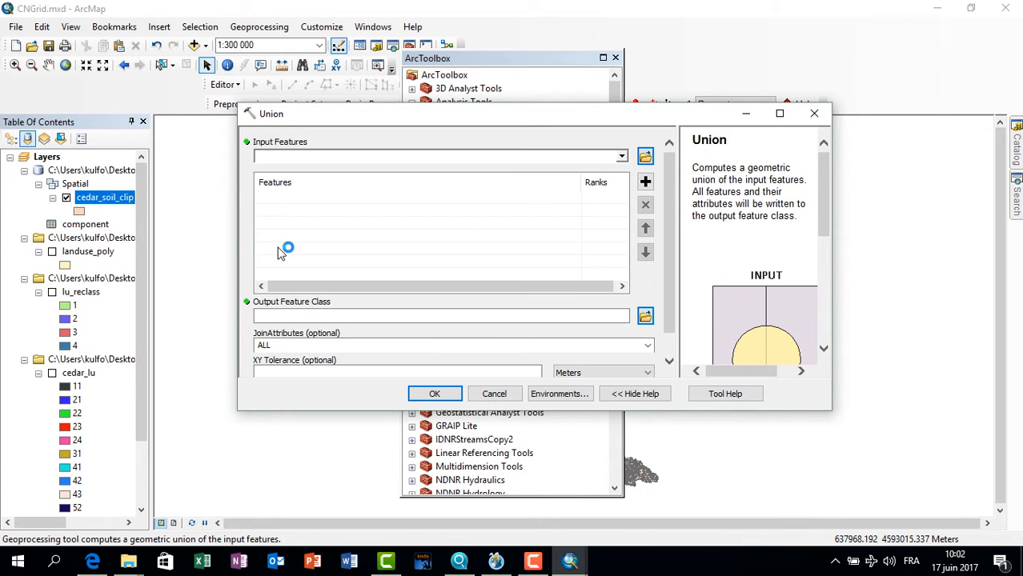
# Add cedar_soil_clip and landuse_poly as the input features of the Union
pyautogui.click(621, 156)
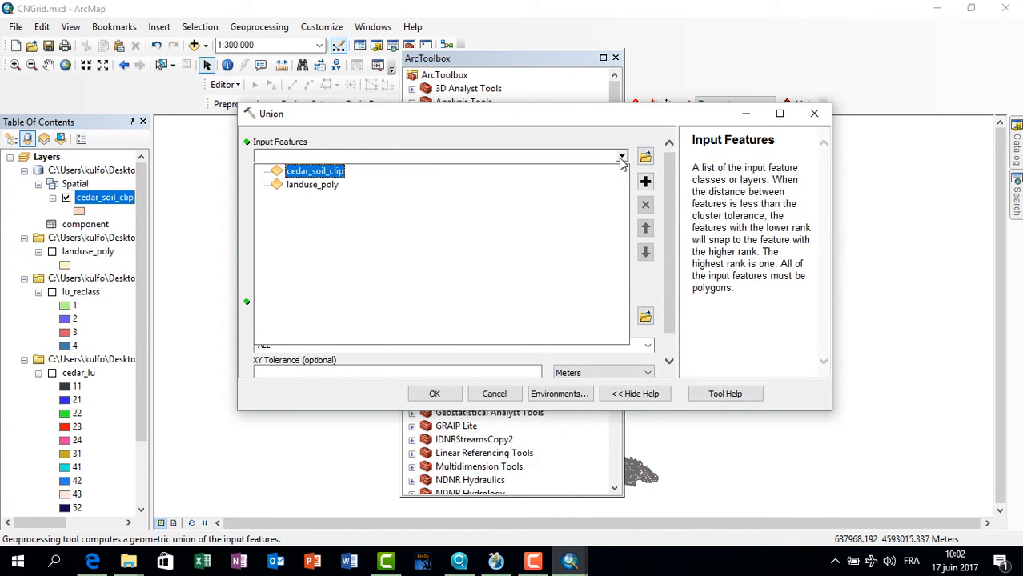
pyautogui.click(325, 171)
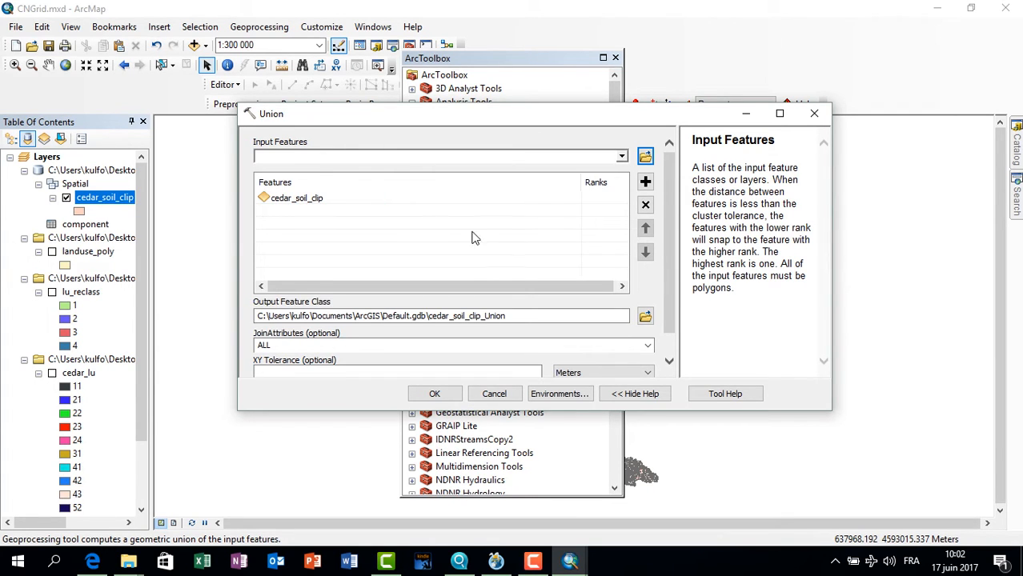
pyautogui.click(623, 157)
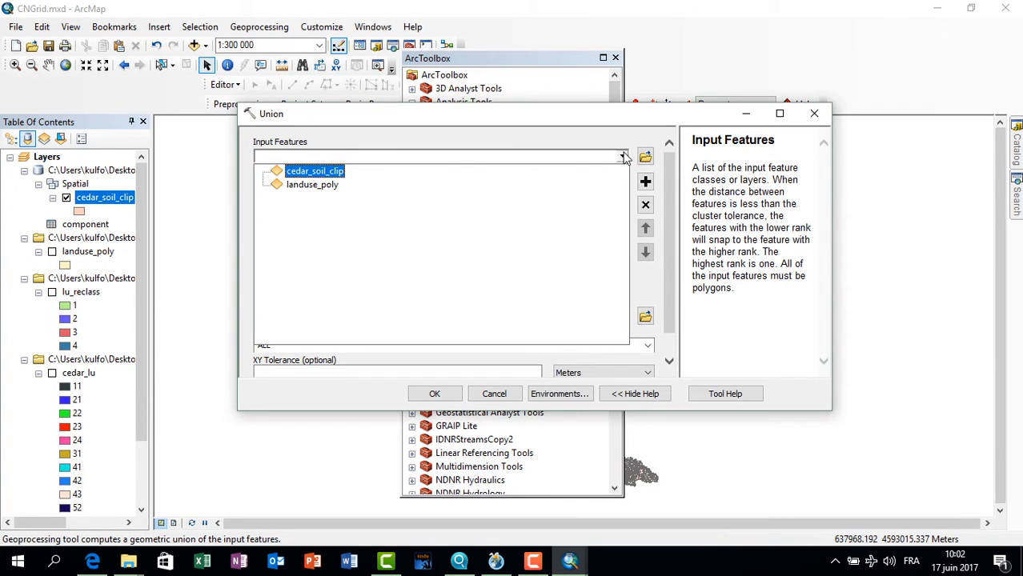
pyautogui.click(335, 185)
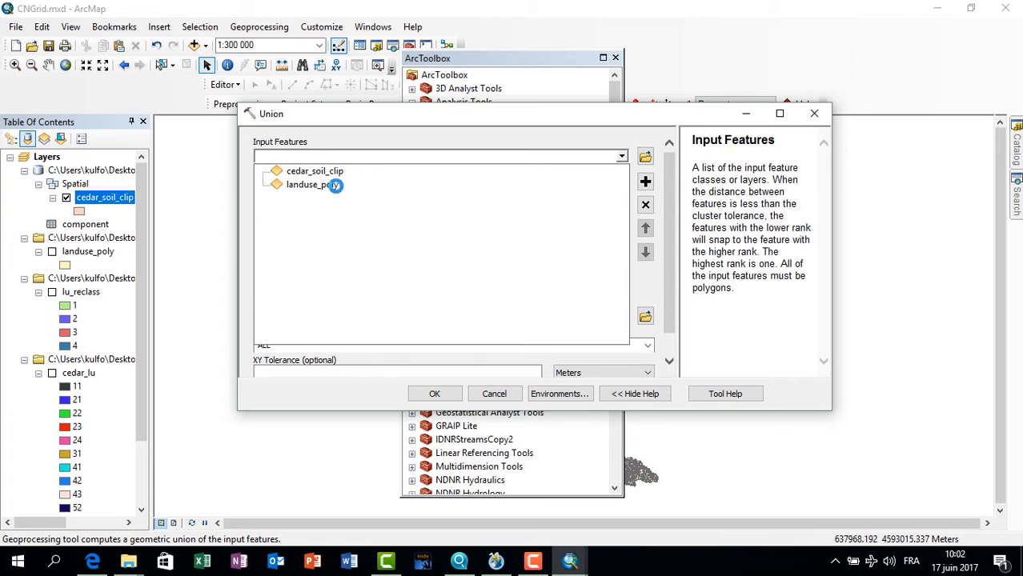
# Allow the ActiveX interaction and choose the cngrid folder inside Desktop\CNGrd as the location for the Union's output feature class
pyautogui.click(645, 317)
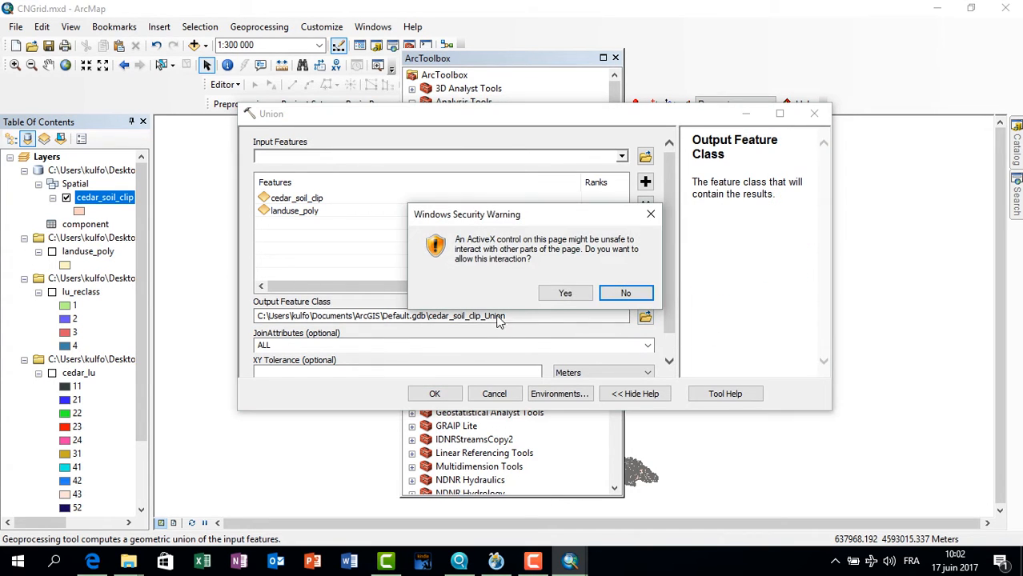
pyautogui.click(565, 294)
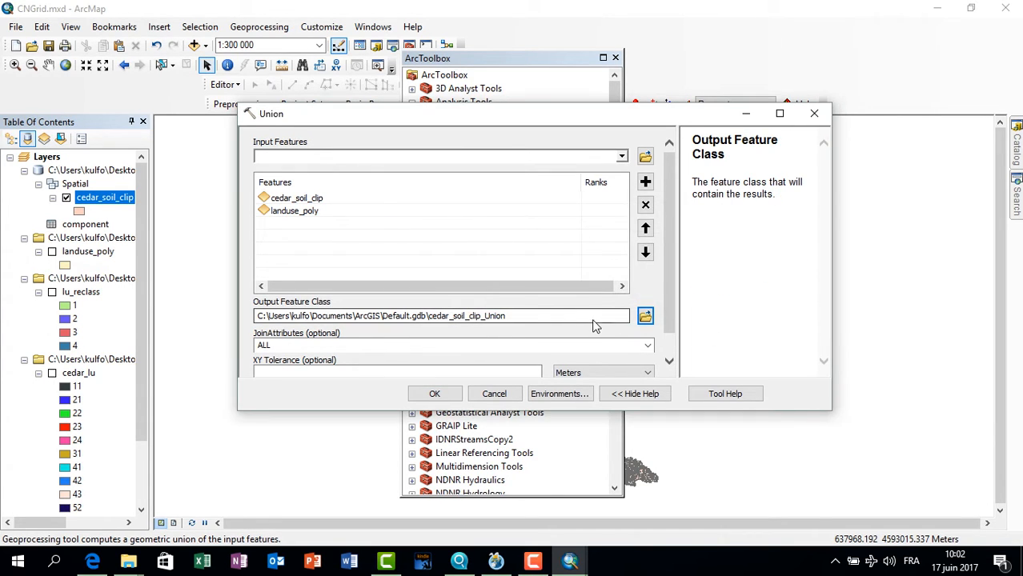
pyautogui.click(645, 318)
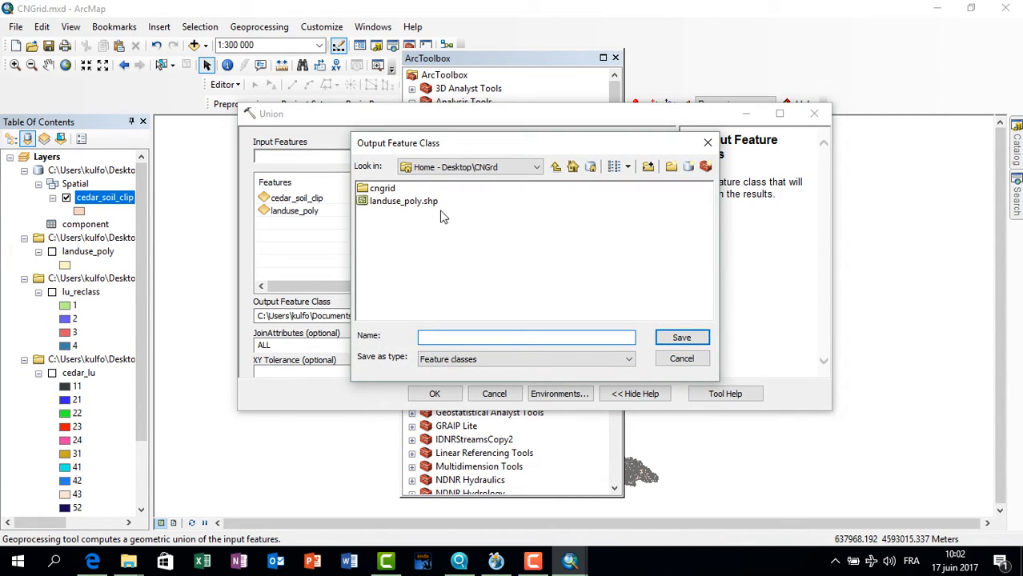
pyautogui.click(378, 190)
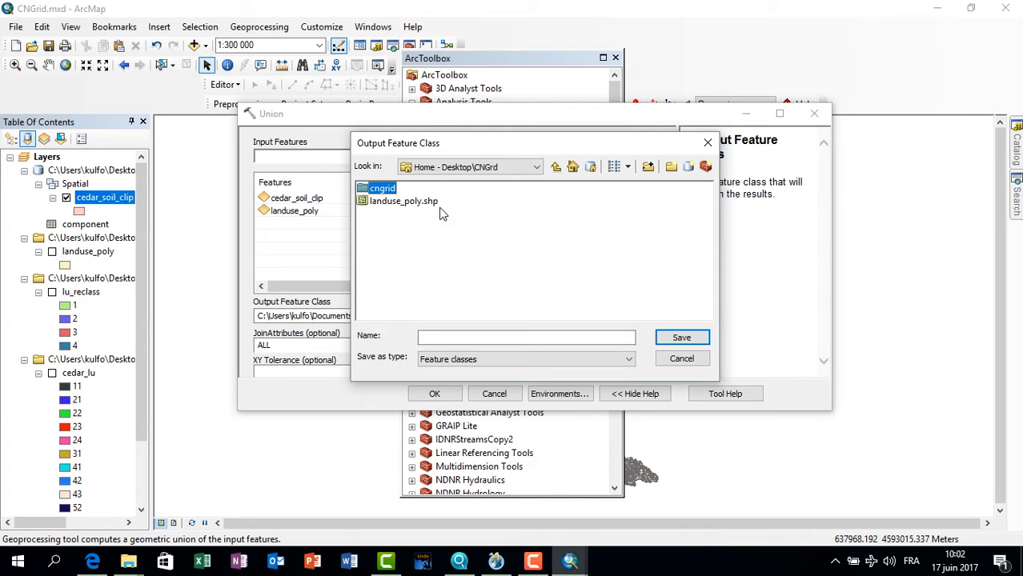
pyautogui.doubleClick(381, 189)
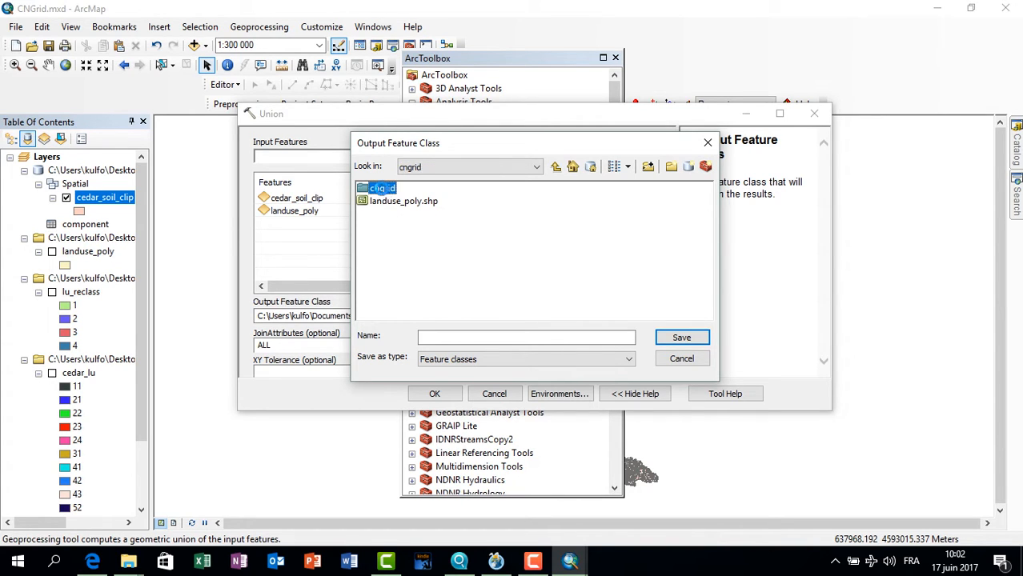
pyautogui.click(536, 167)
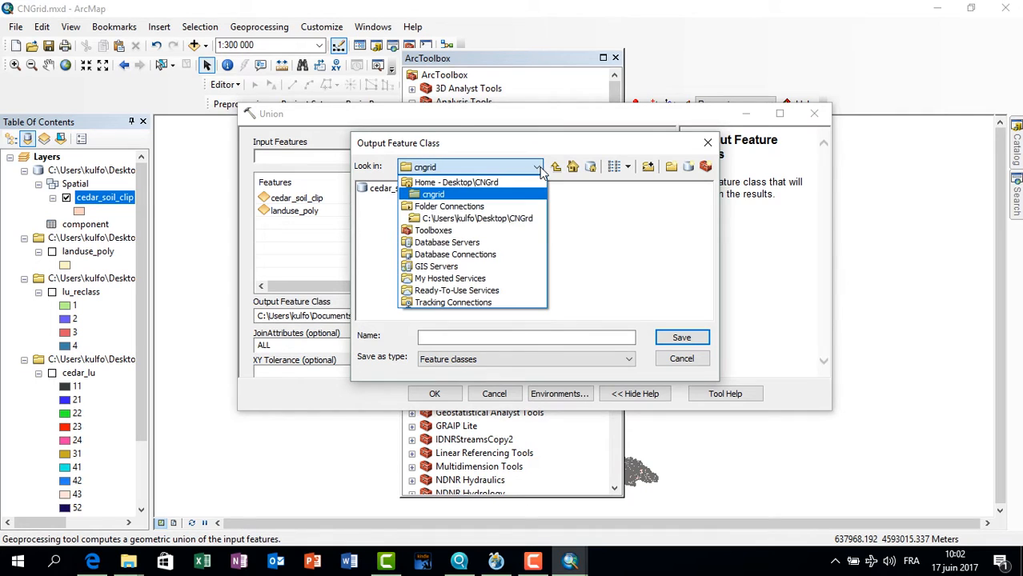
pyautogui.click(505, 184)
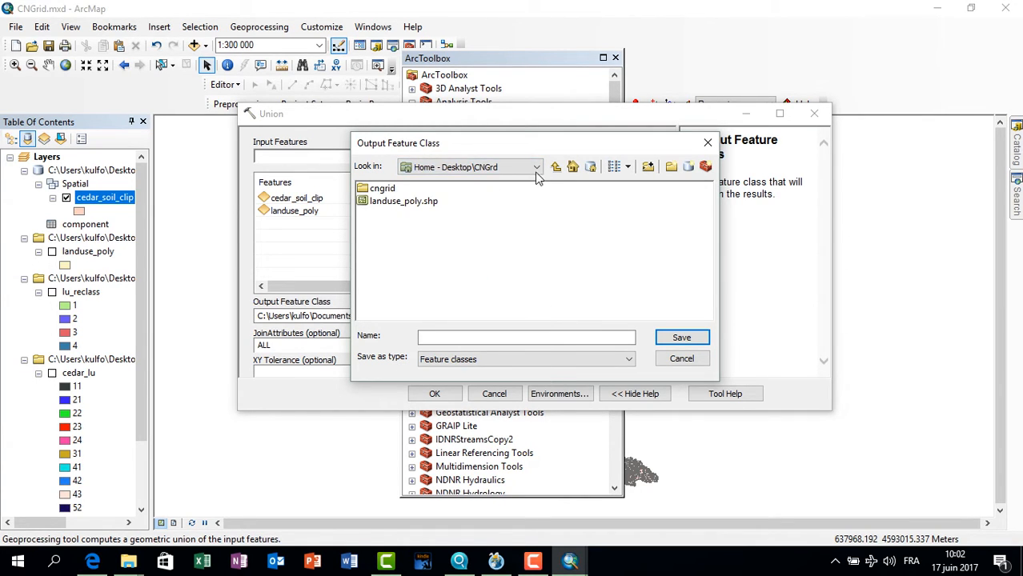
pyautogui.click(538, 169)
pyautogui.click(536, 206)
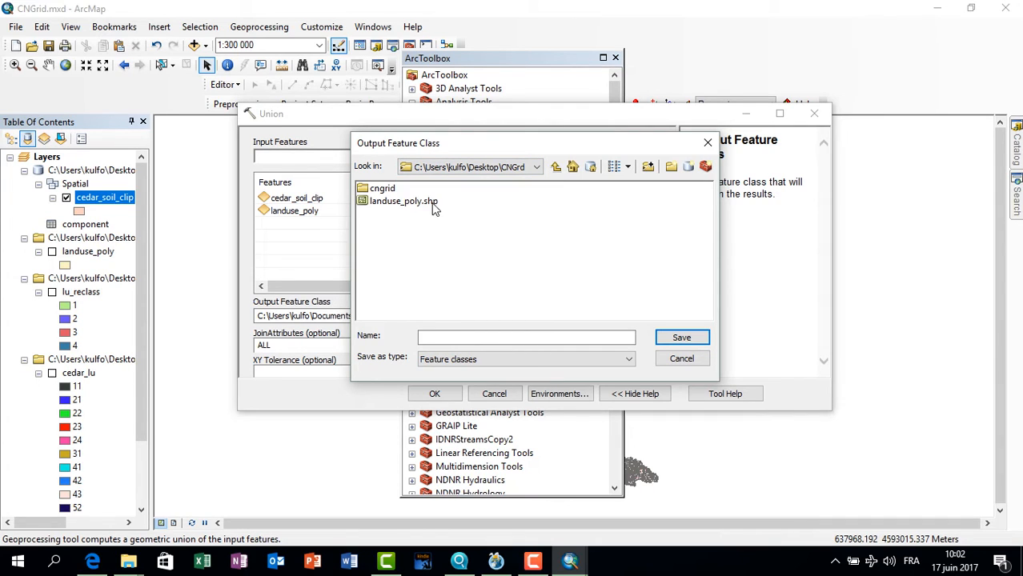
pyautogui.doubleClick(390, 192)
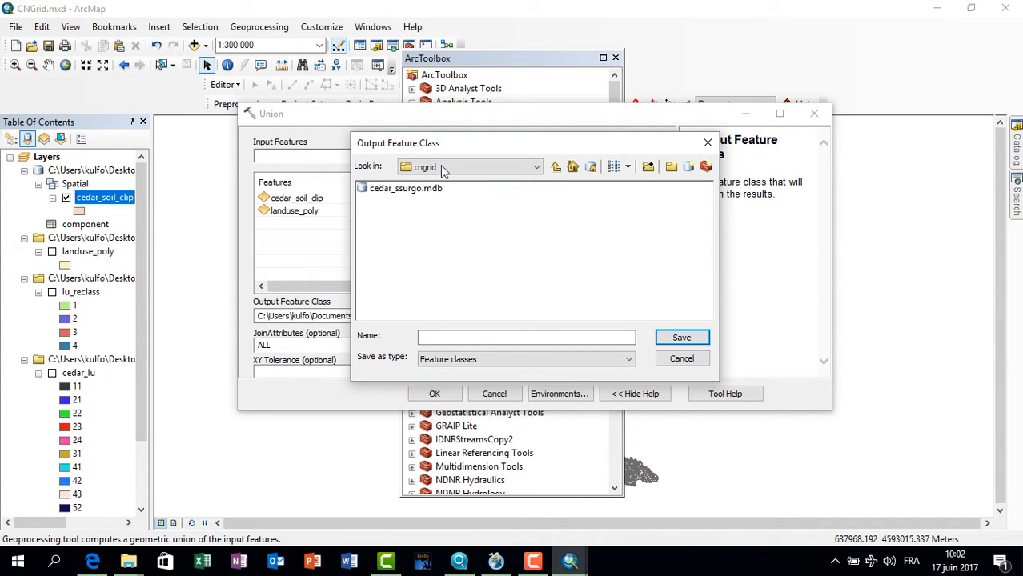
# Name the output feature class Cedar_soil_lu.shp and run the Union with all attributes joined and gaps allowed
pyautogui.click(464, 338)
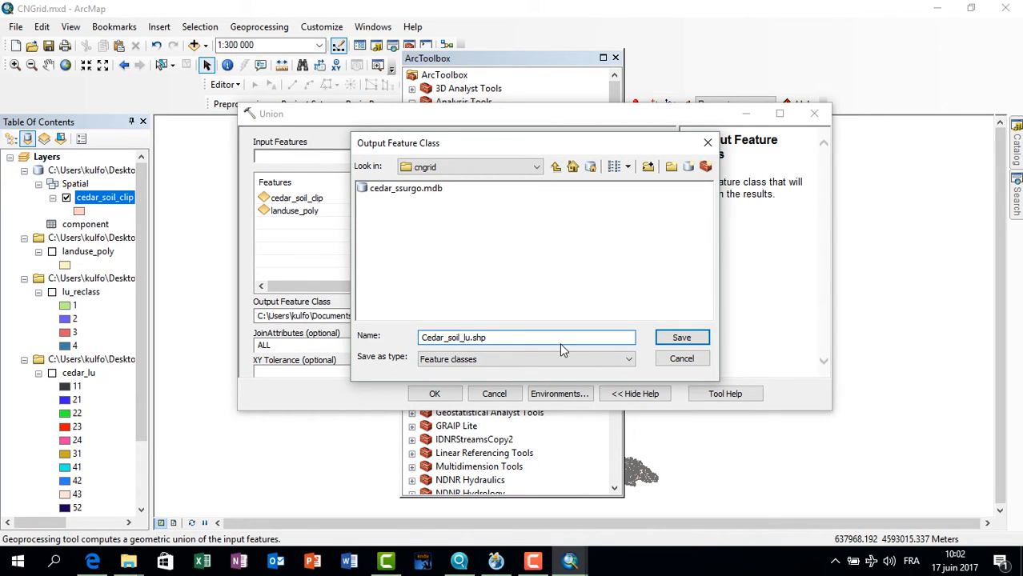
pyautogui.click(681, 337)
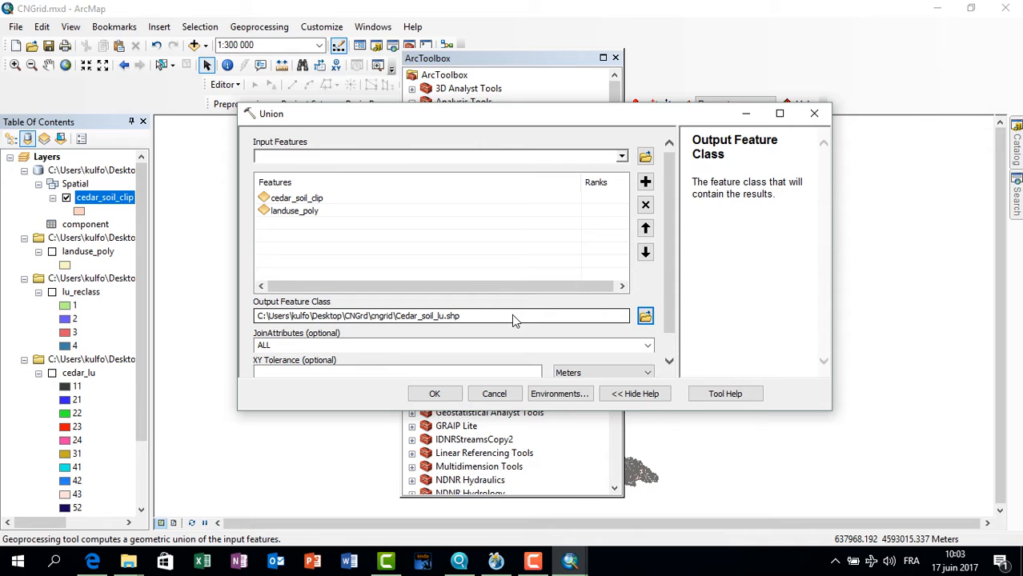
pyautogui.scroll(-2, 672, 345)
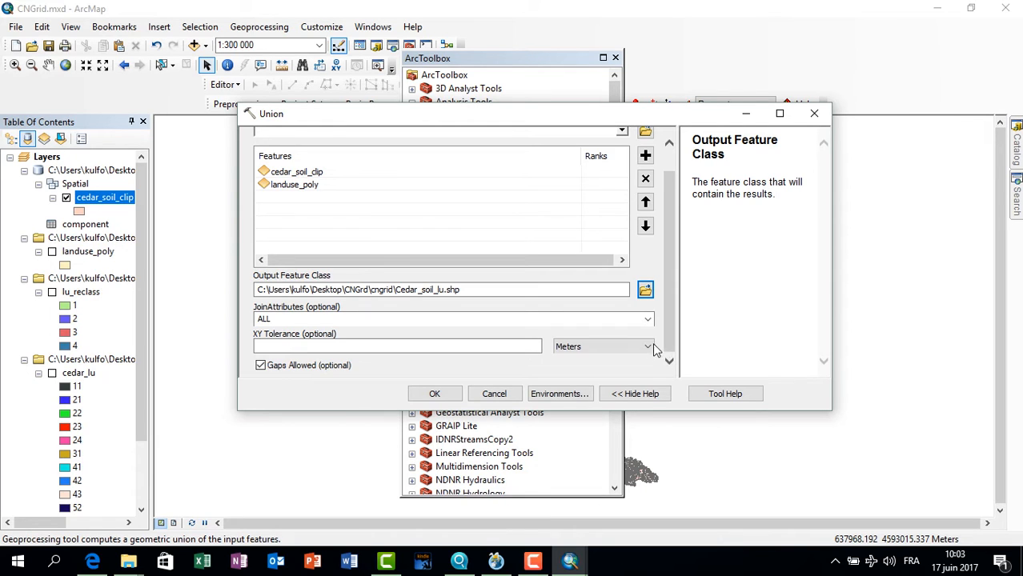
pyautogui.click(436, 395)
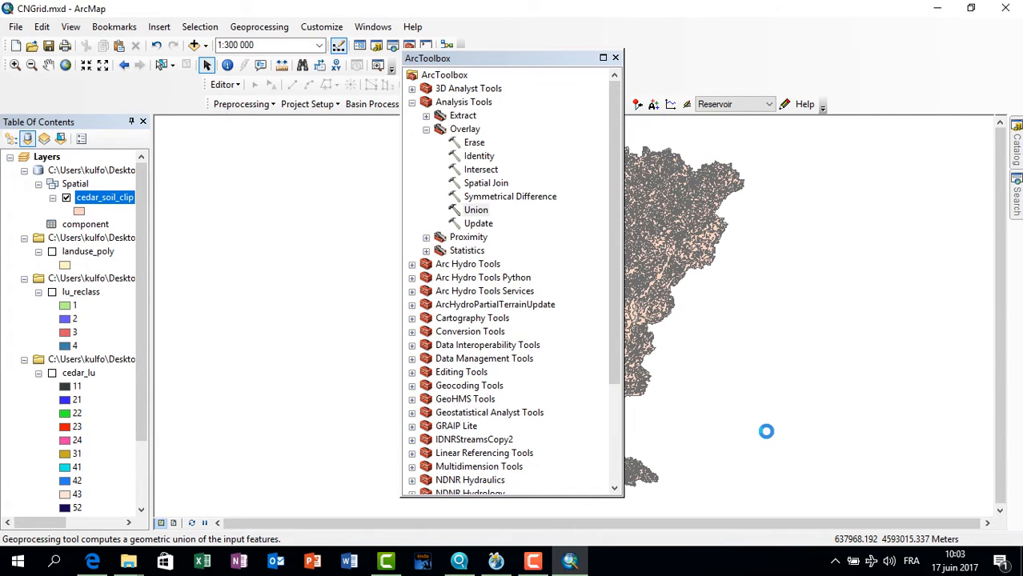
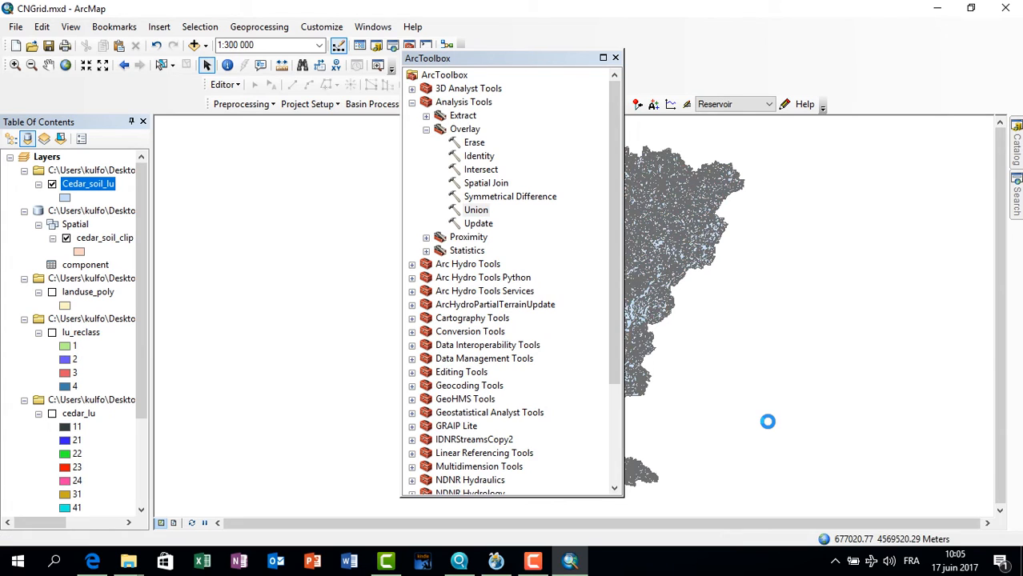
# Close the toolbox, open the attribute table of the Cedar_soil_lu layer and select its FID_cedar_ column
pyautogui.click(615, 58)
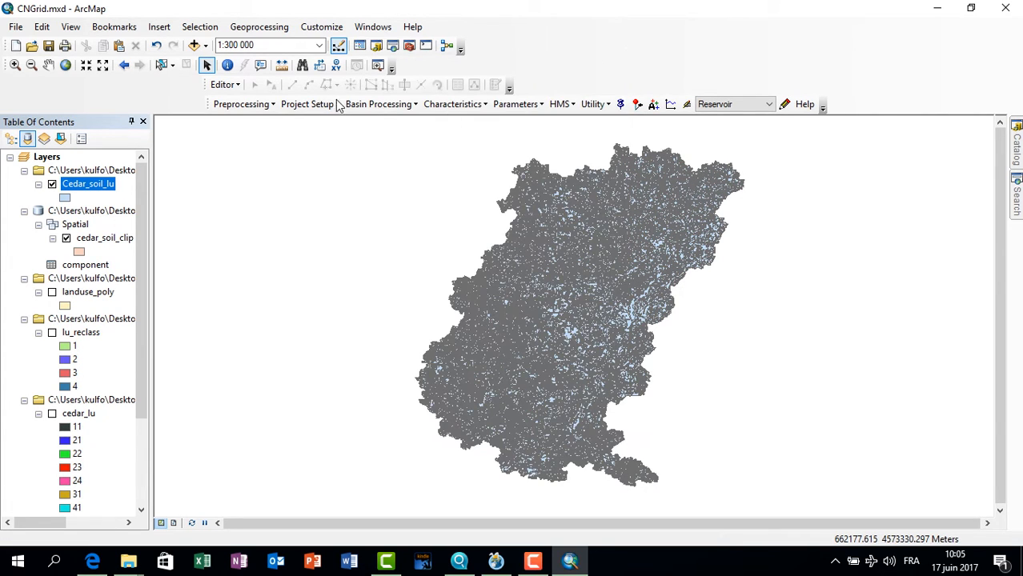
pyautogui.rightClick(96, 182)
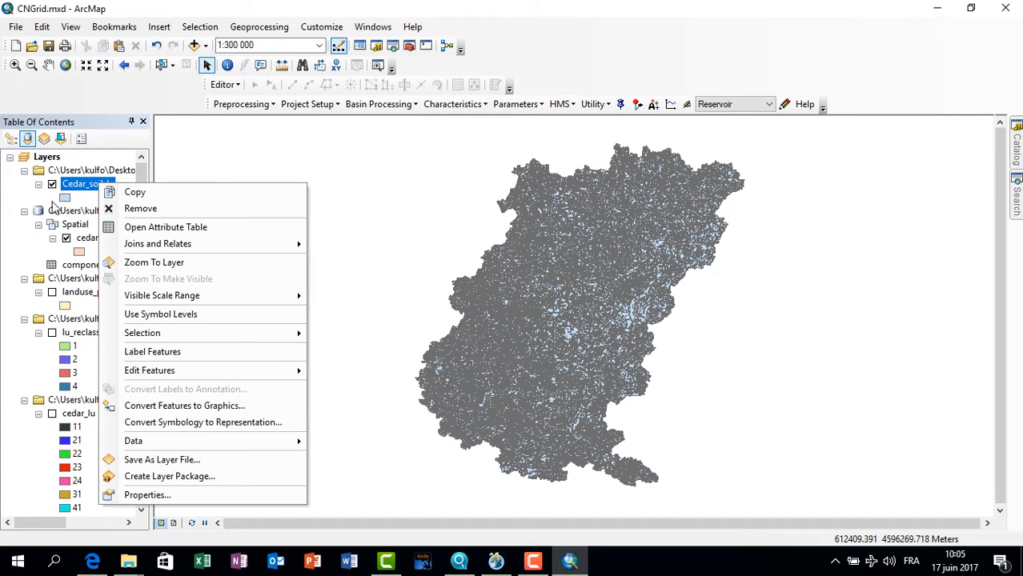
pyautogui.click(150, 229)
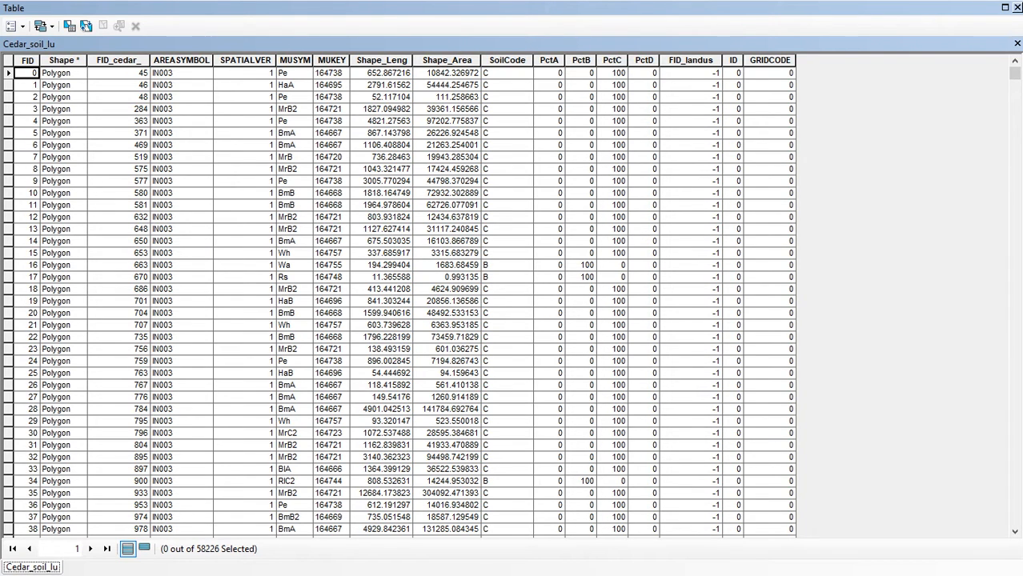
pyautogui.click(112, 60)
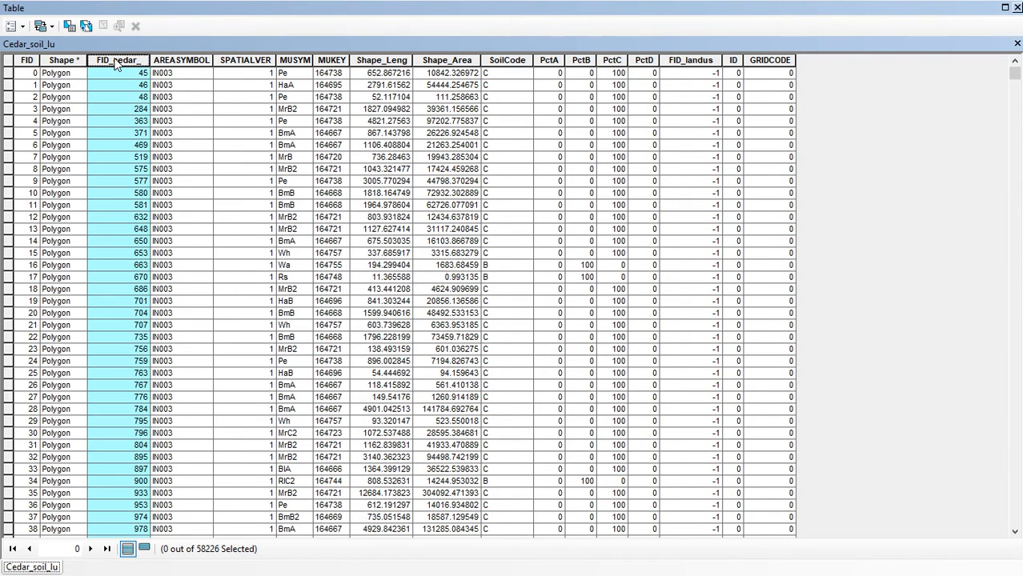
# Sort the Cedar_soil_lu table by FID_cedar_ in ascending order and examine the rows without soil attributes
pyautogui.rightClick(112, 60)
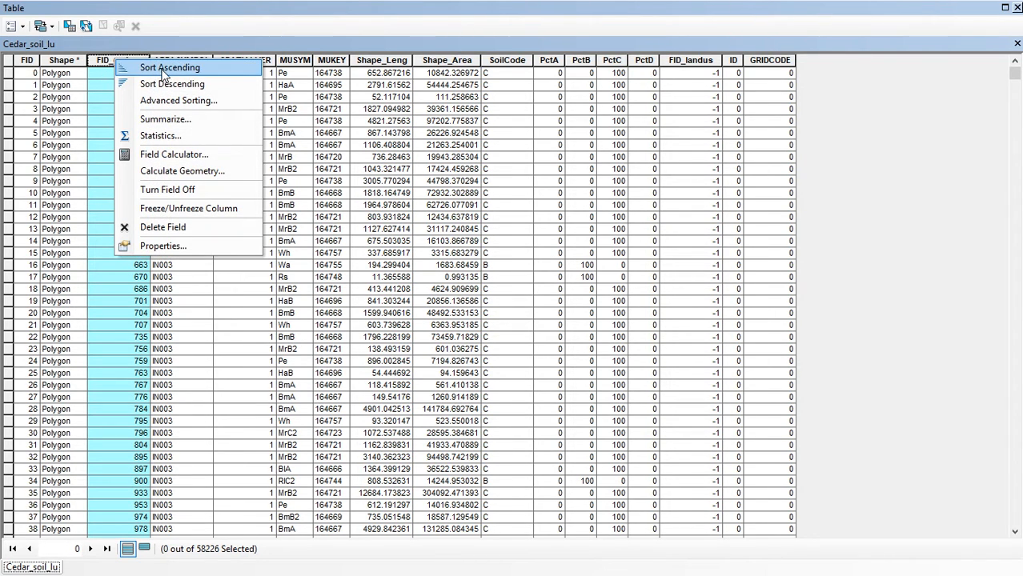
pyautogui.click(136, 69)
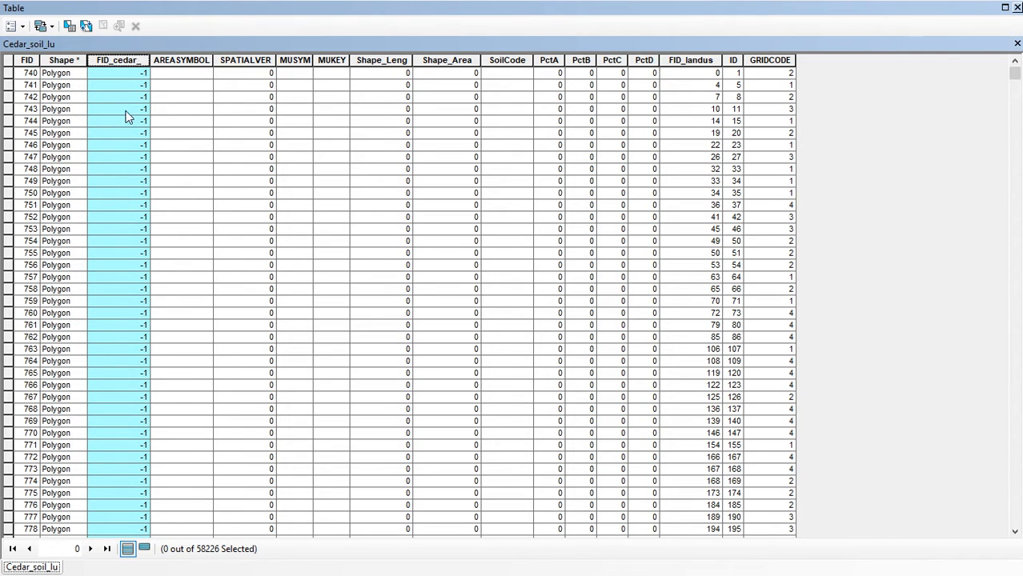
pyautogui.scroll(-7, 155, 396)
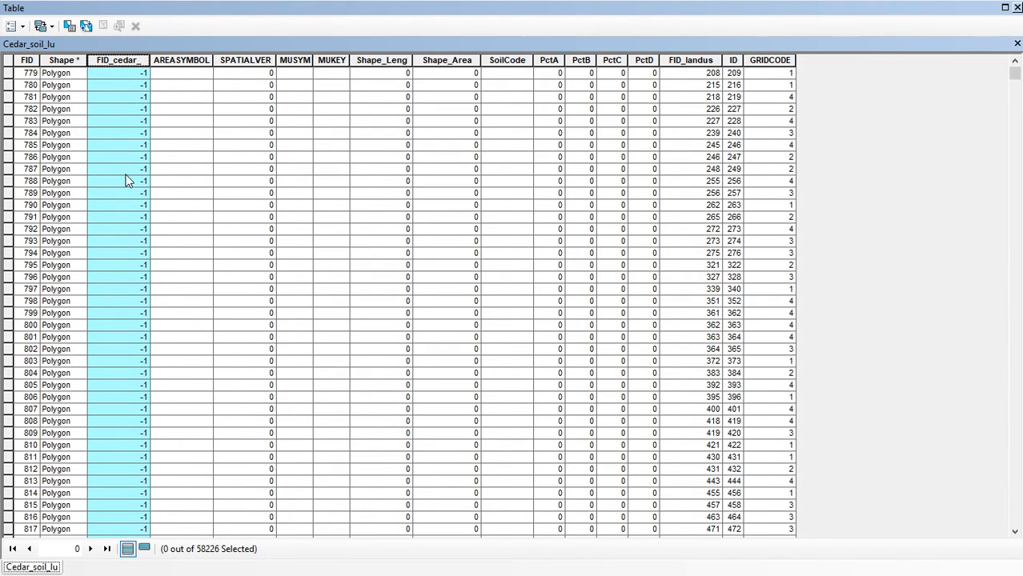
pyautogui.scroll(6, 116, 205)
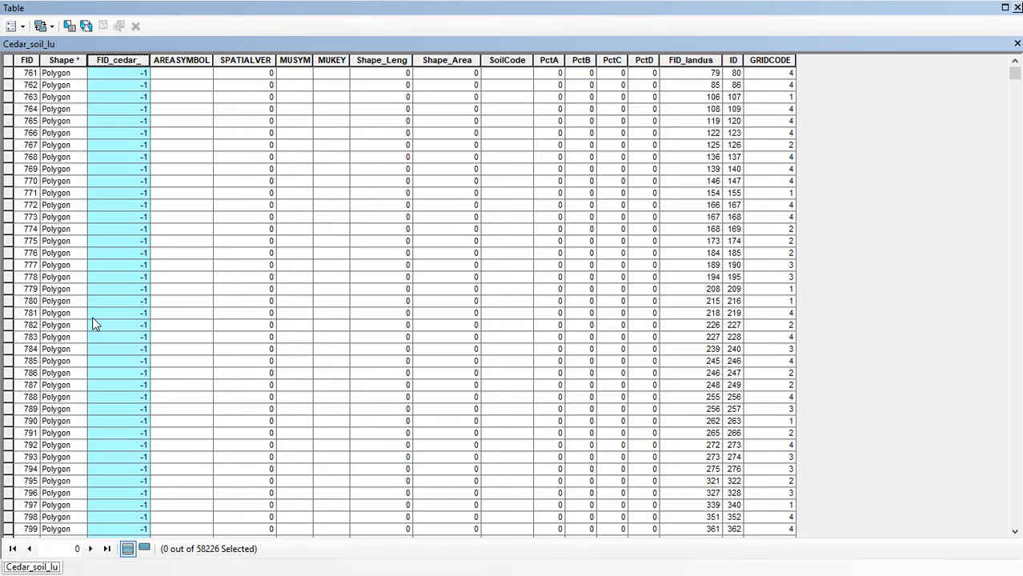
pyautogui.scroll(-6, 93, 325)
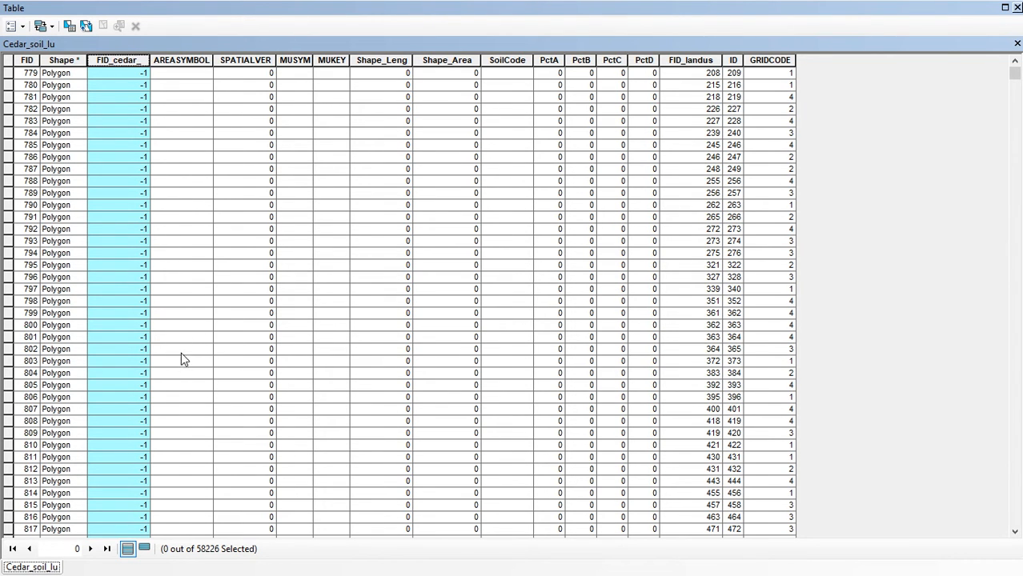
pyautogui.scroll(-6, 451, 410)
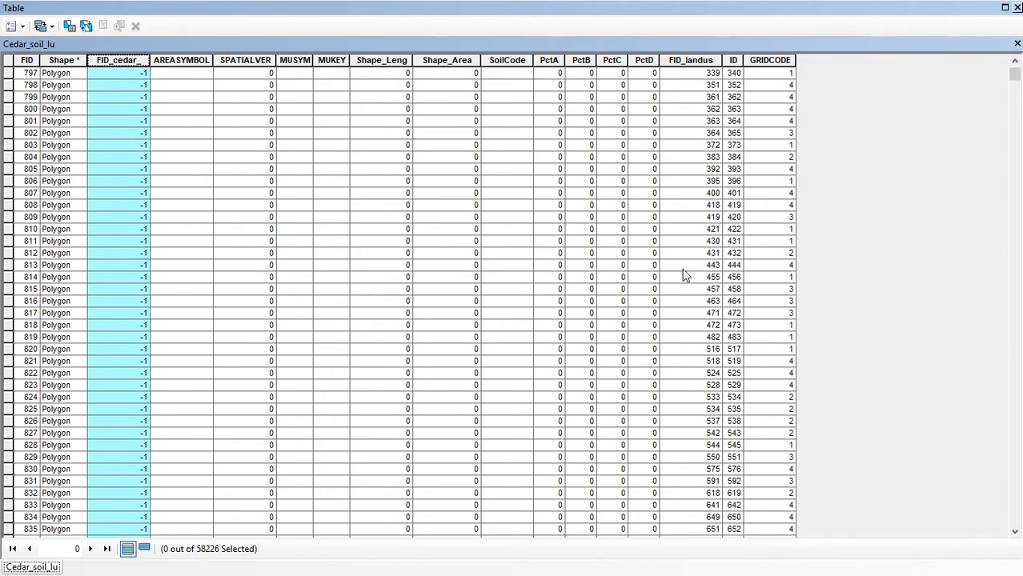
pyautogui.scroll(-4, 132, 325)
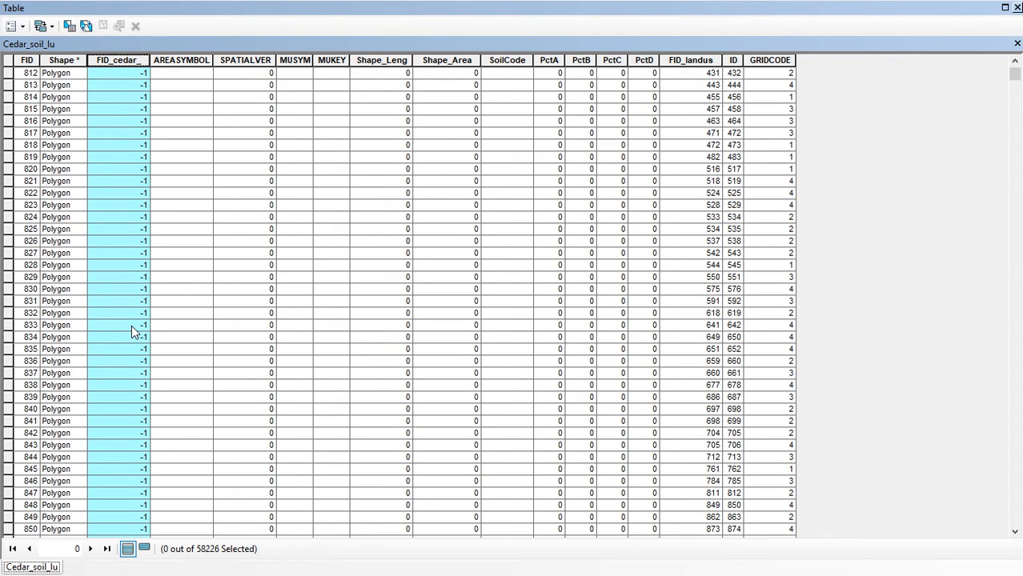
pyautogui.scroll(20, 134, 325)
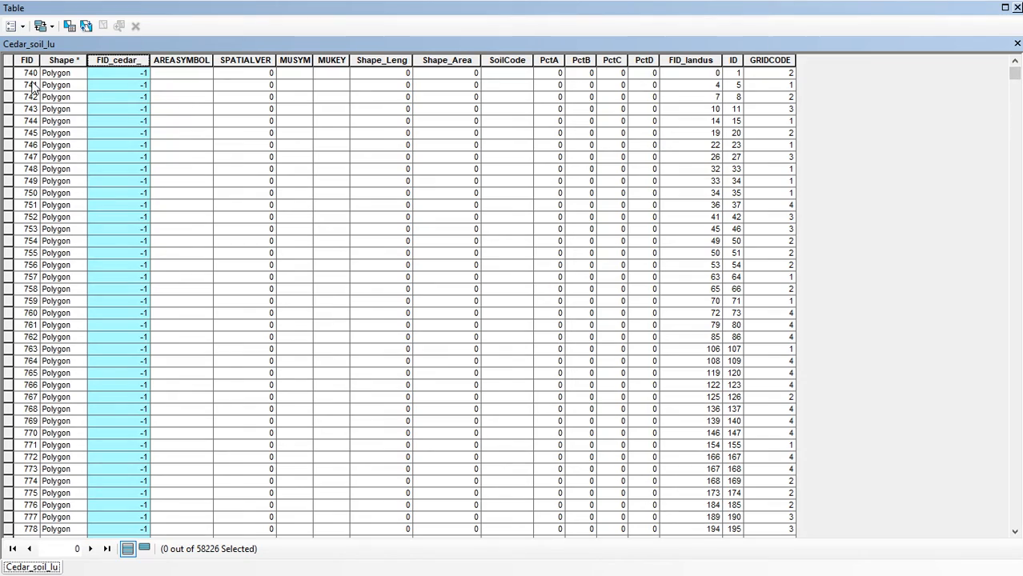
# Select all rows of the Cedar_soil_lu table whose FID_cedar_ value is -1
pyautogui.click(8, 73)
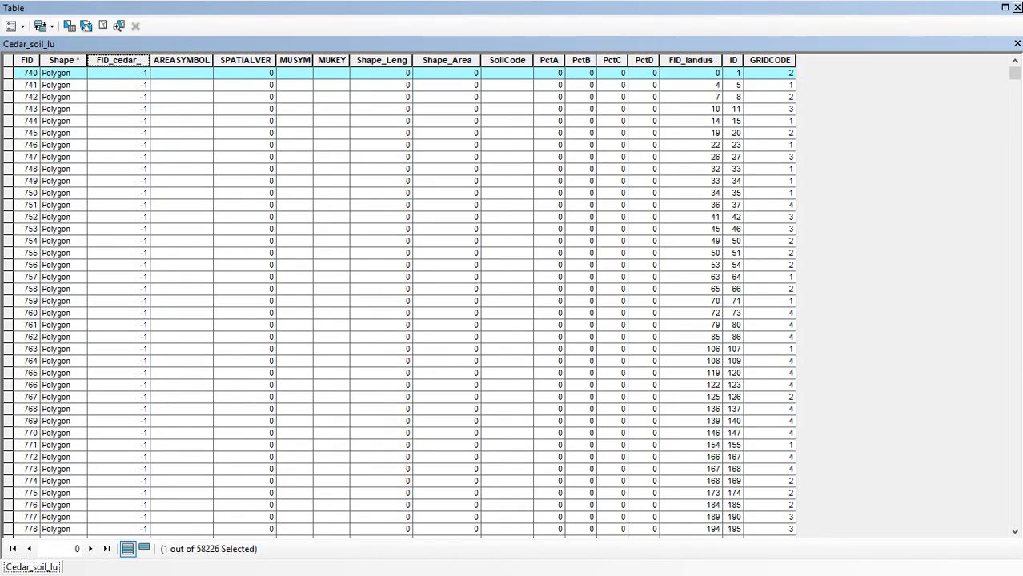
pyautogui.moveTo(1015, 74)
pyautogui.mouseDown()
pyautogui.moveTo(1015, 103)
pyautogui.moveTo(1015, 76)
pyautogui.mouseUp()
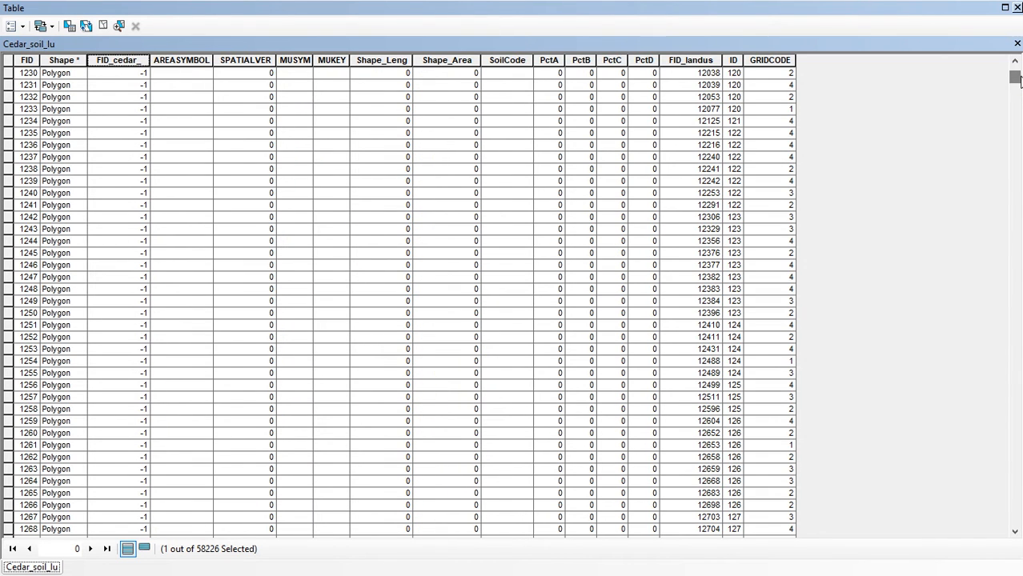
pyautogui.scroll(-20, 613, 310)
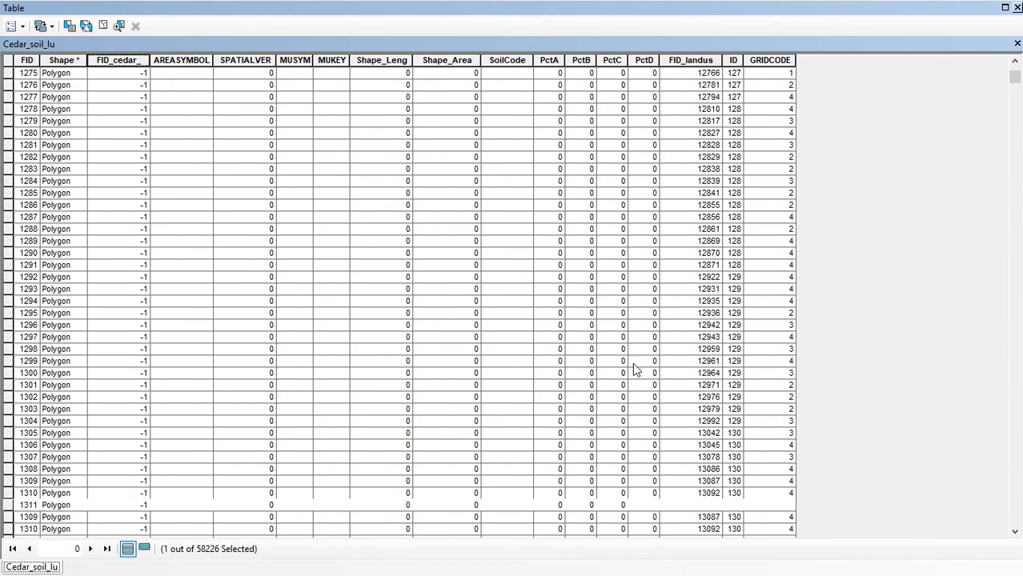
pyautogui.scroll(-19, 650, 383)
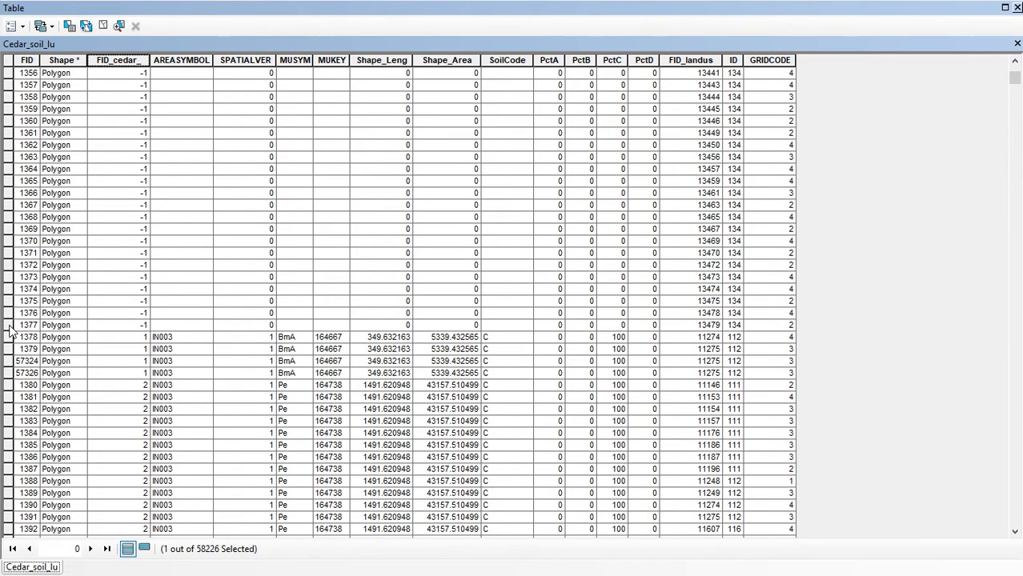
pyautogui.keyDown('shift'); pyautogui.click(10, 327); pyautogui.keyUp('shift')
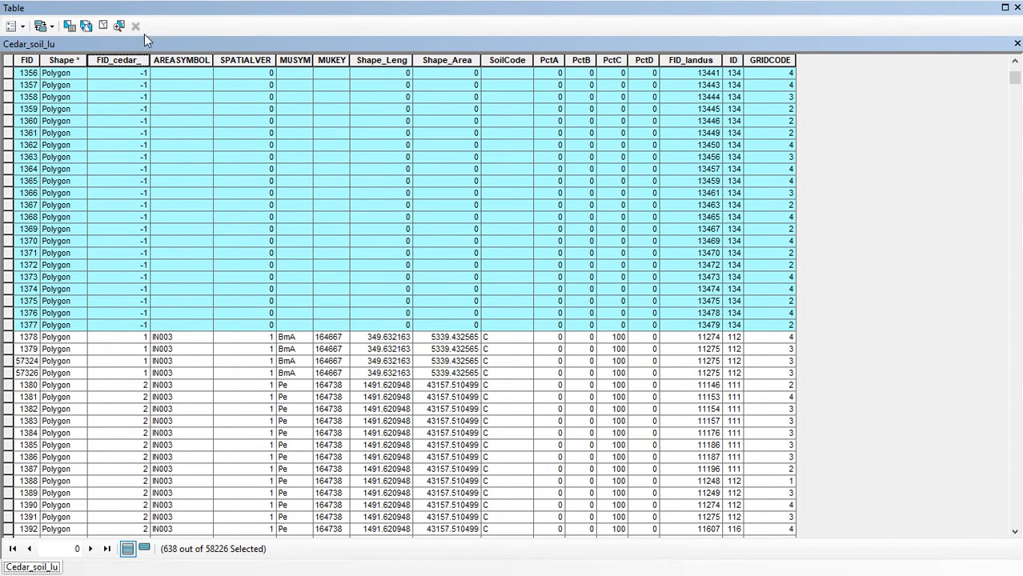
# Close the attribute table and start an edit session on the Cedar_soil_lu layer
pyautogui.click(1017, 8)
pyautogui.click(224, 84)
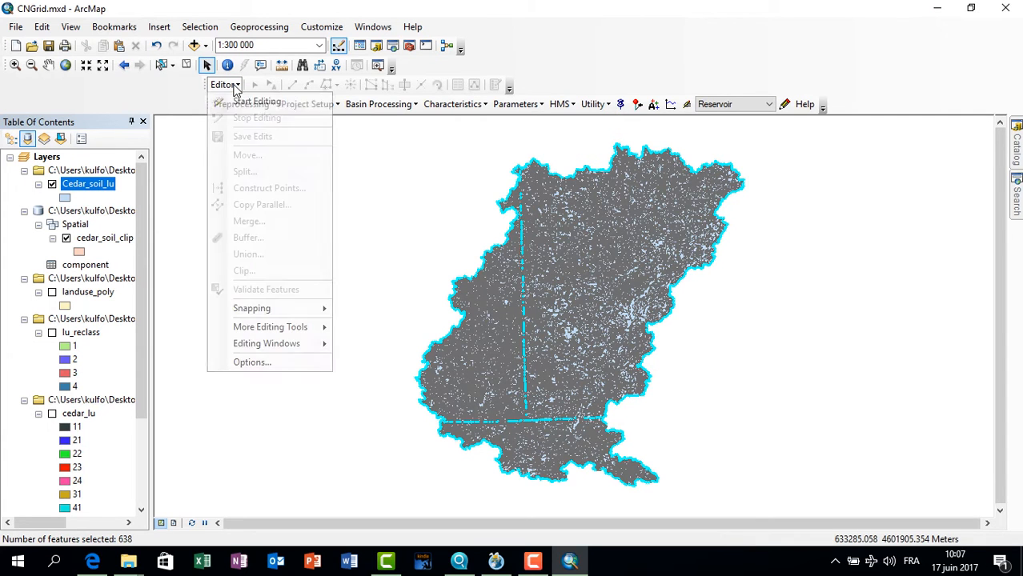
pyautogui.click(245, 105)
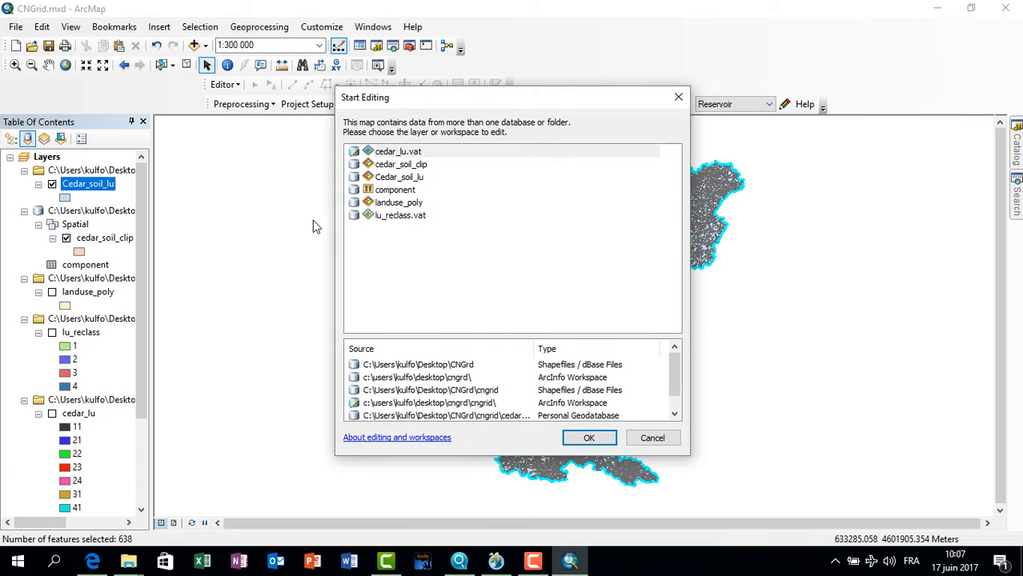
pyautogui.click(407, 165)
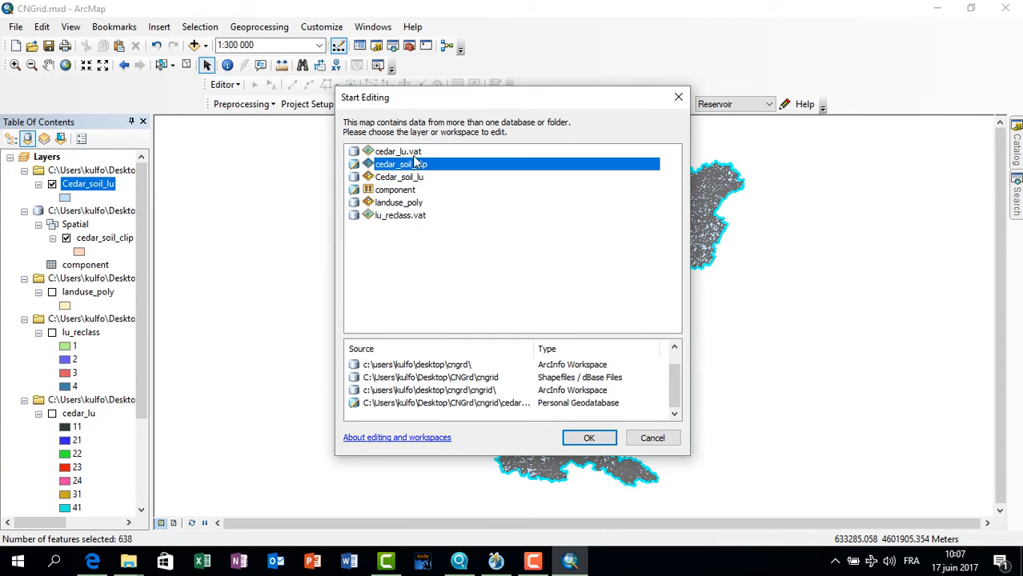
pyautogui.click(411, 180)
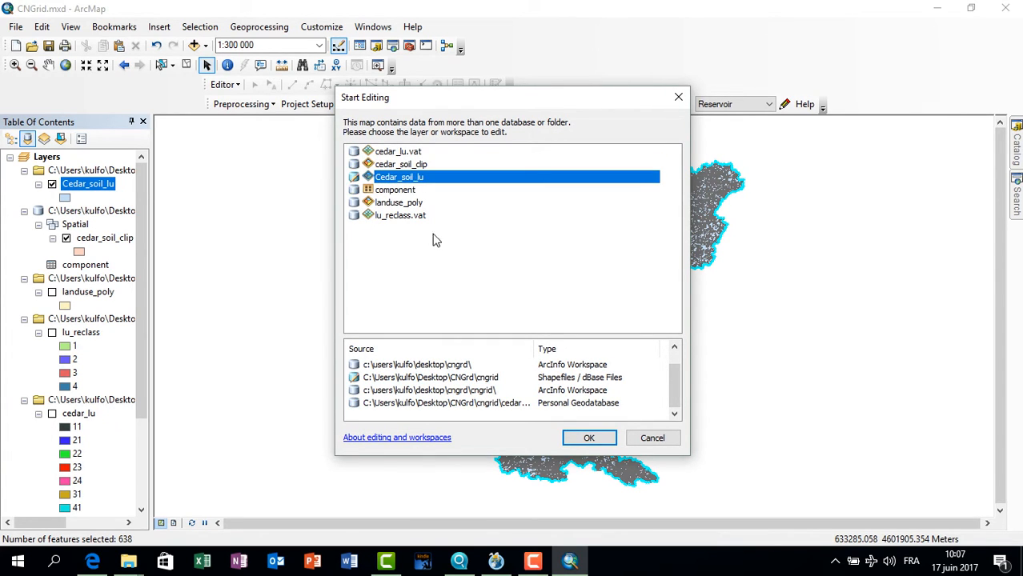
pyautogui.click(590, 437)
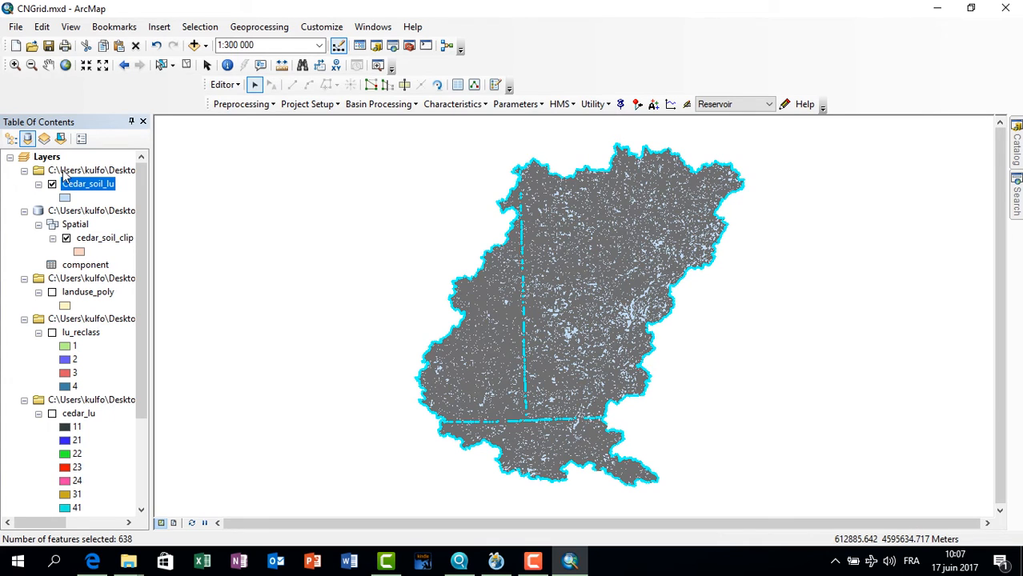
# Reopen the Cedar_soil_lu attribute table and delete the selected rows with FID_cedar_ -1
pyautogui.rightClick(89, 184)
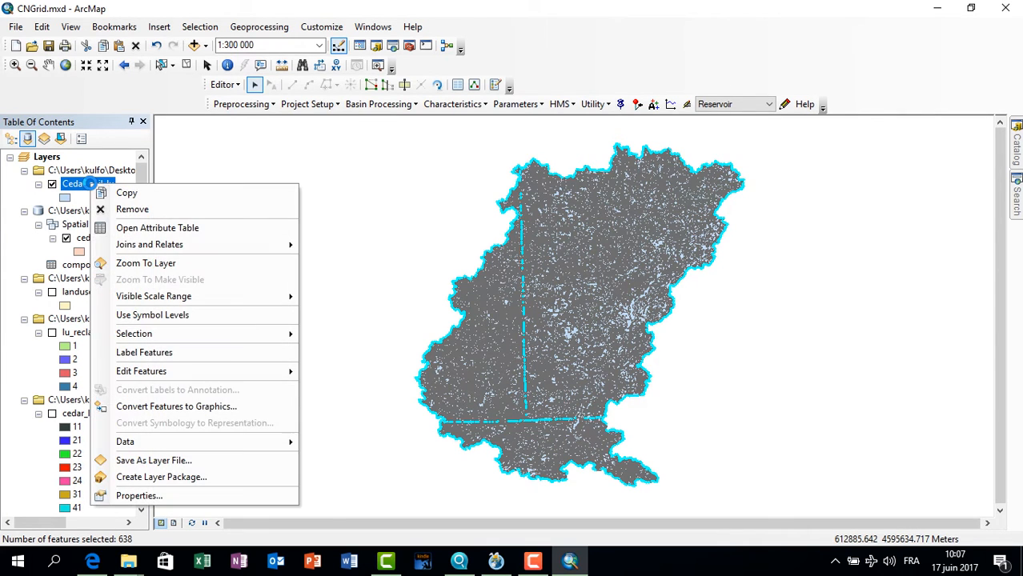
pyautogui.click(154, 230)
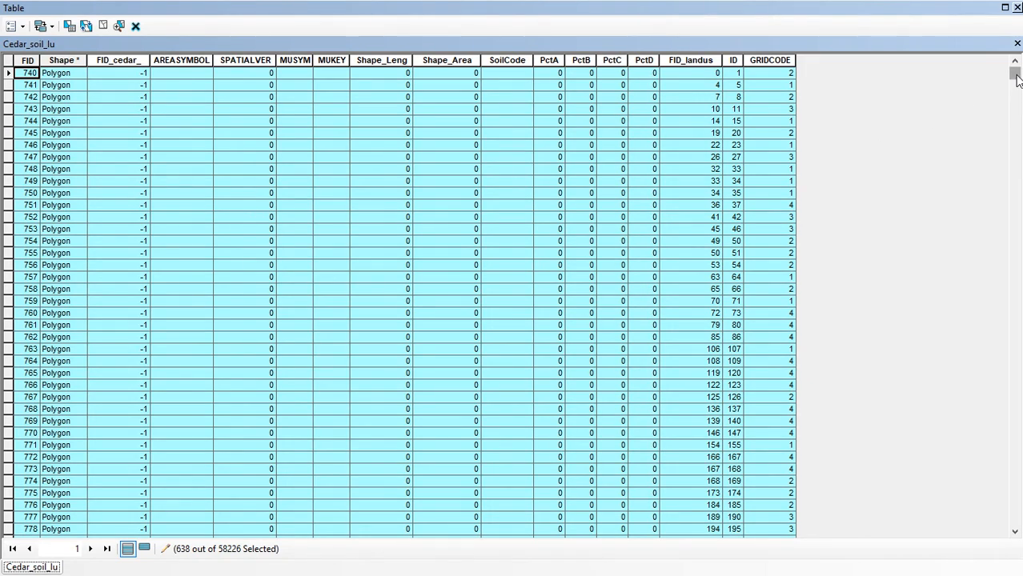
pyautogui.moveTo(1014, 75); pyautogui.dragTo(979, 58)
pyautogui.click(135, 25)
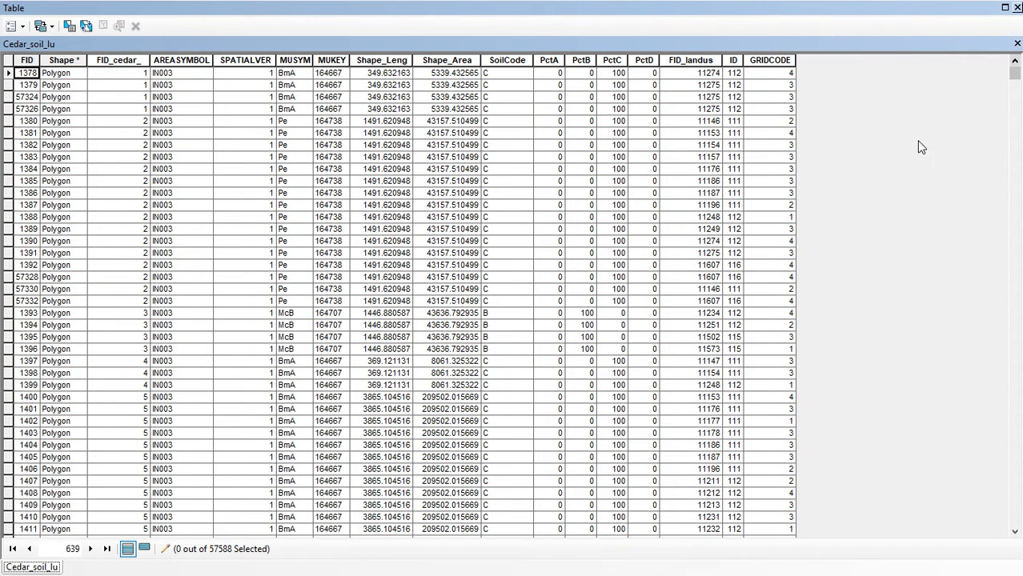
# Close the attribute table and save the edits made to Cedar_soil_lu
pyautogui.click(1016, 8)
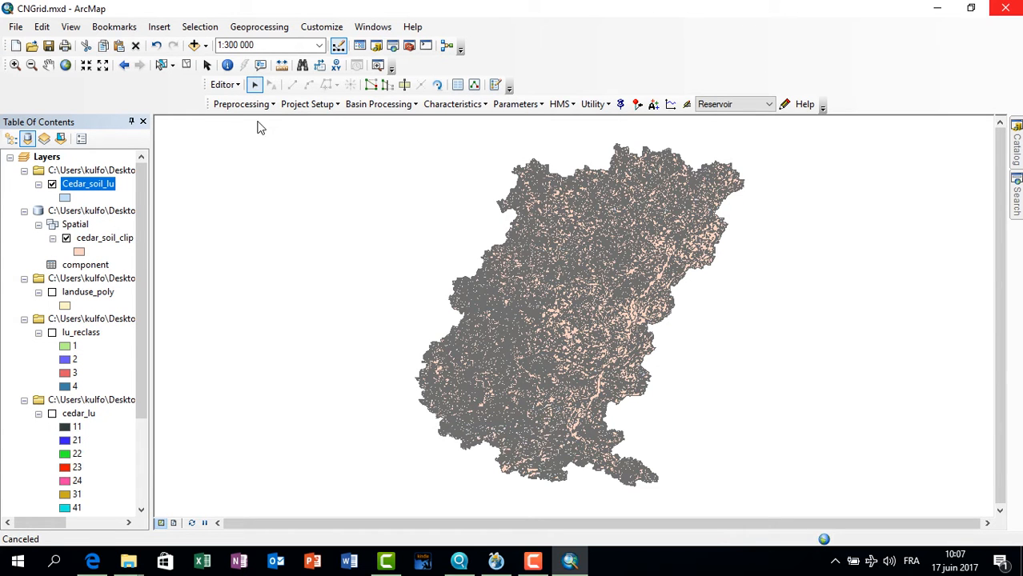
pyautogui.click(237, 87)
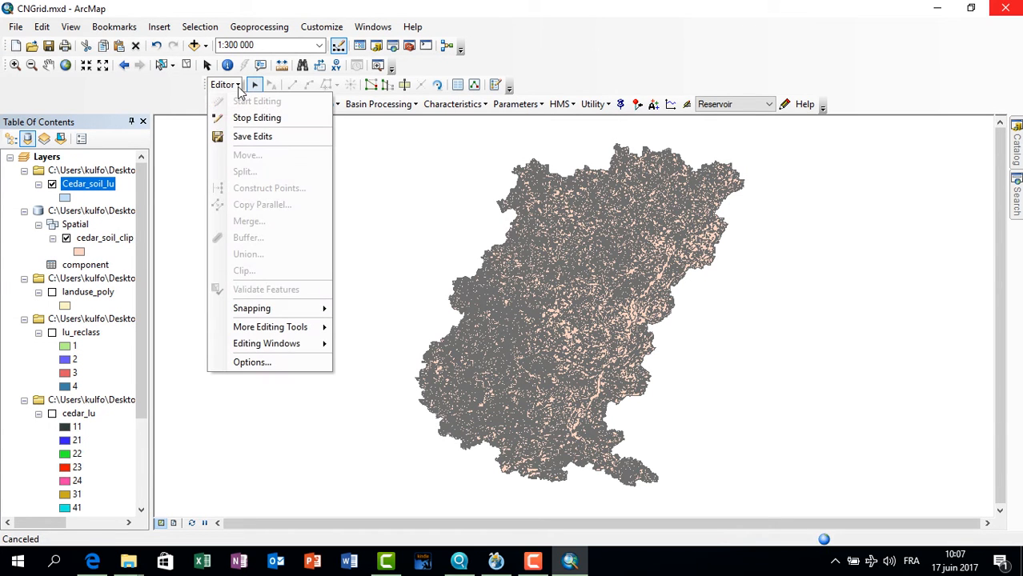
pyautogui.click(243, 136)
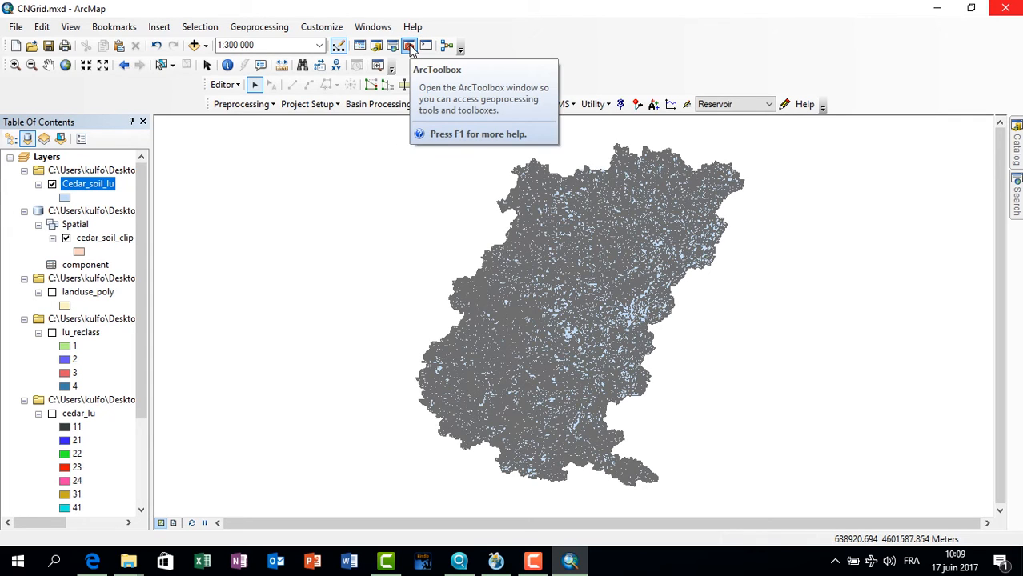
# Open the Create Table tool from the Table toolset of the Data Management Tools
pyautogui.click(409, 46)
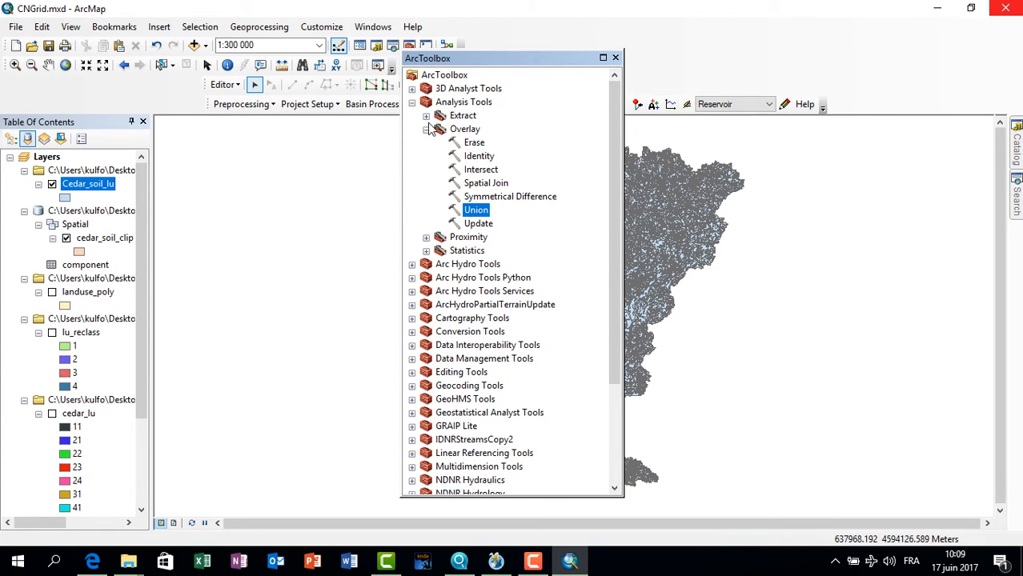
pyautogui.click(411, 103)
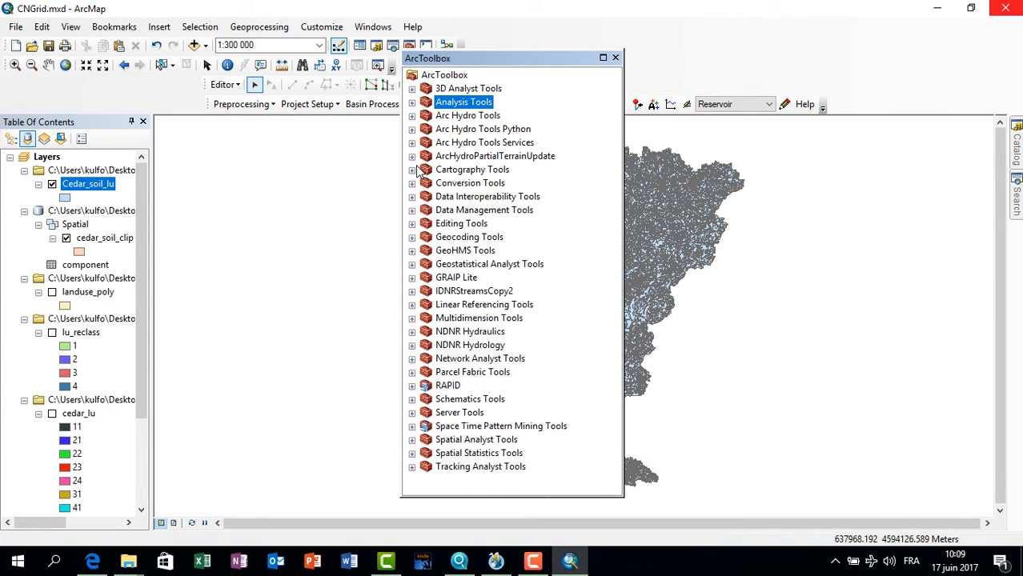
pyautogui.click(412, 211)
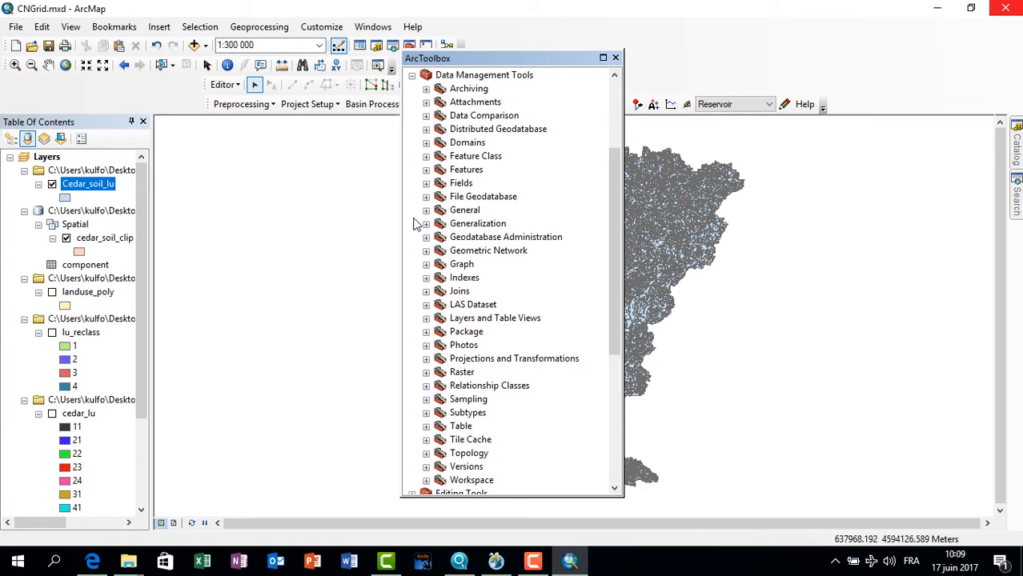
pyautogui.doubleClick(466, 426)
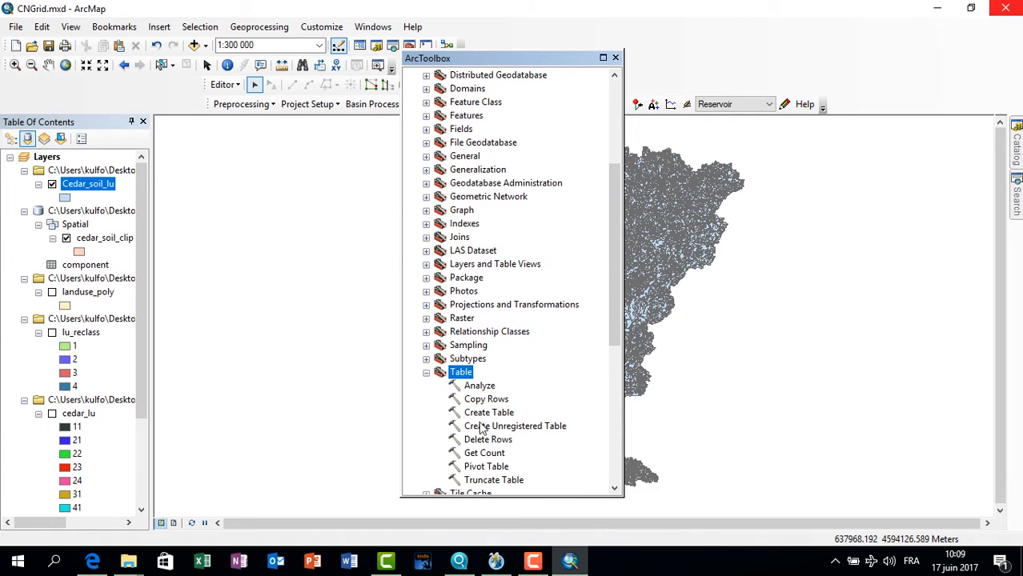
pyautogui.scroll(-2, 504, 428)
pyautogui.click(496, 336)
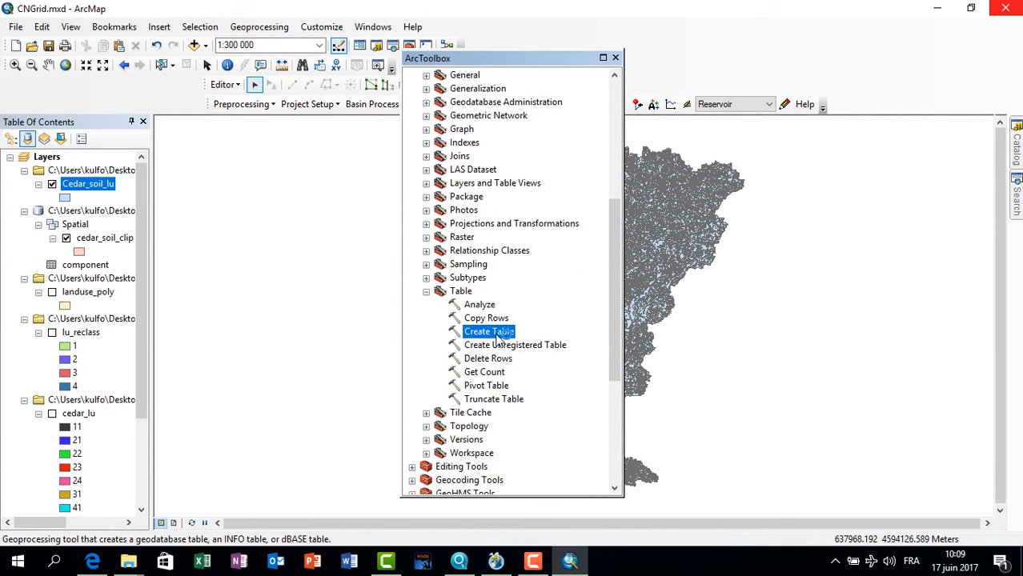
pyautogui.doubleClick(498, 337)
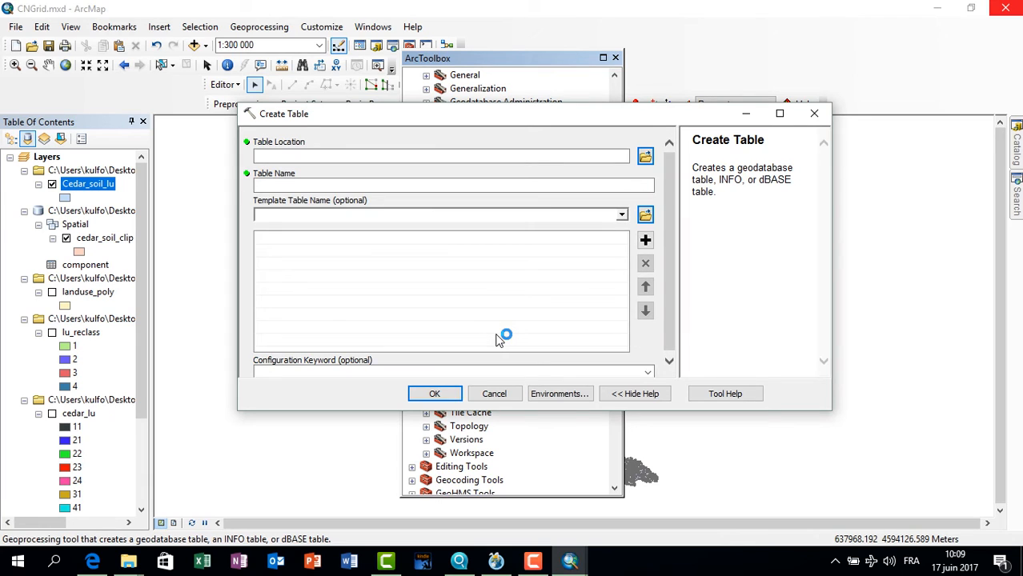
# Allow the ActiveX interaction and set cedar_ssurgo.mdb in the cngrid folder as the new table's location
pyautogui.click(607, 159)
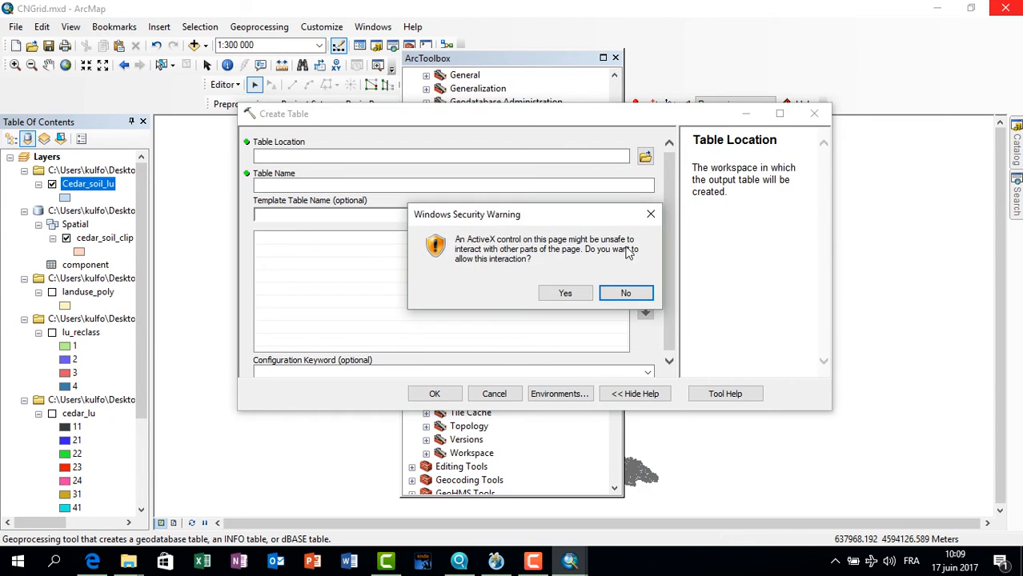
pyautogui.click(563, 293)
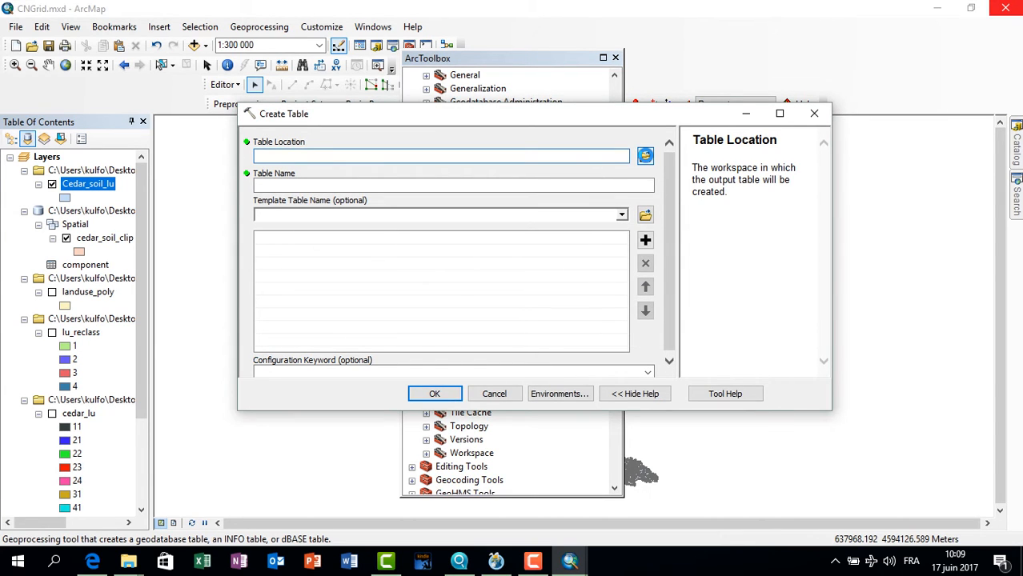
pyautogui.click(645, 155)
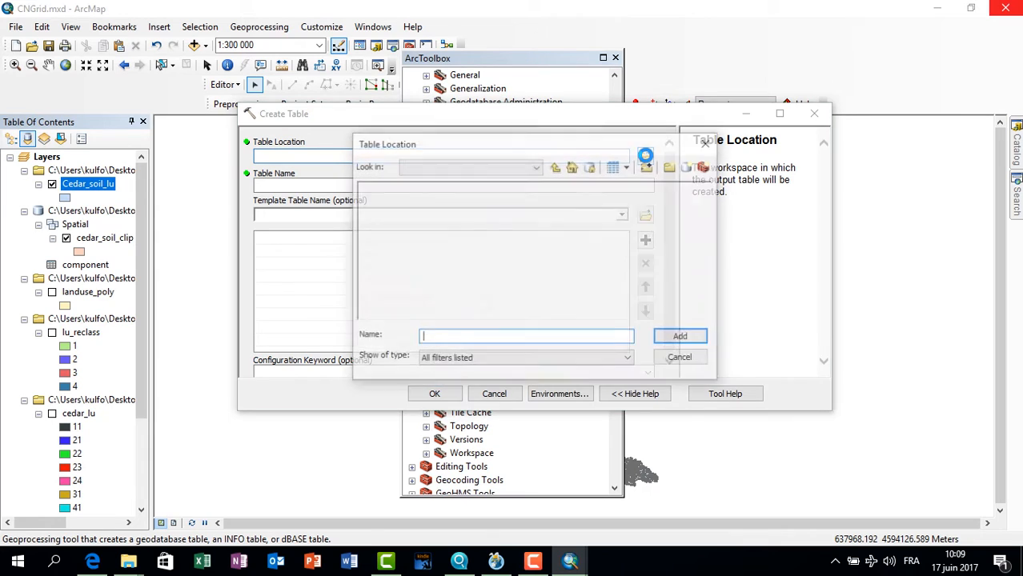
pyautogui.click(554, 167)
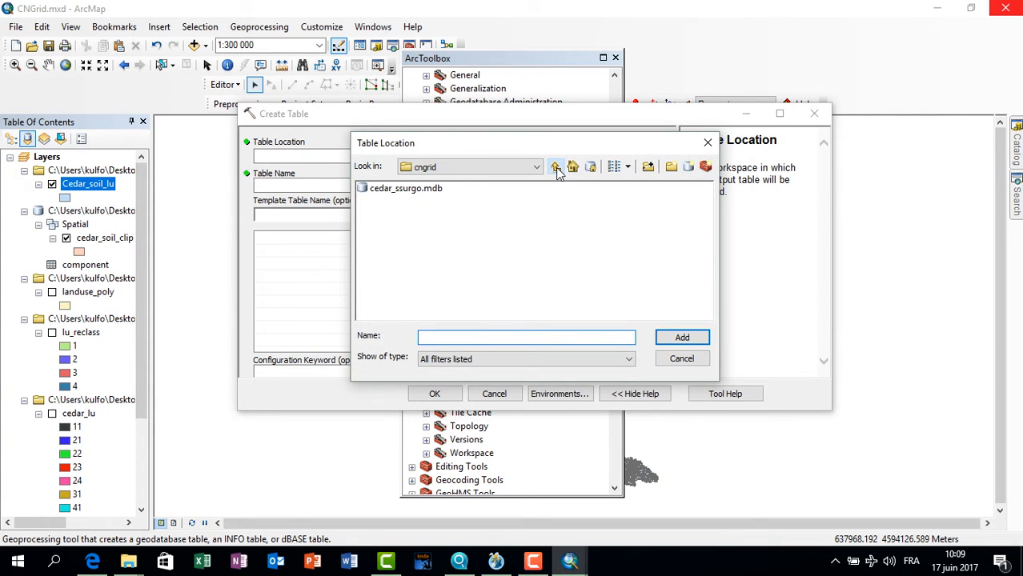
pyautogui.click(400, 189)
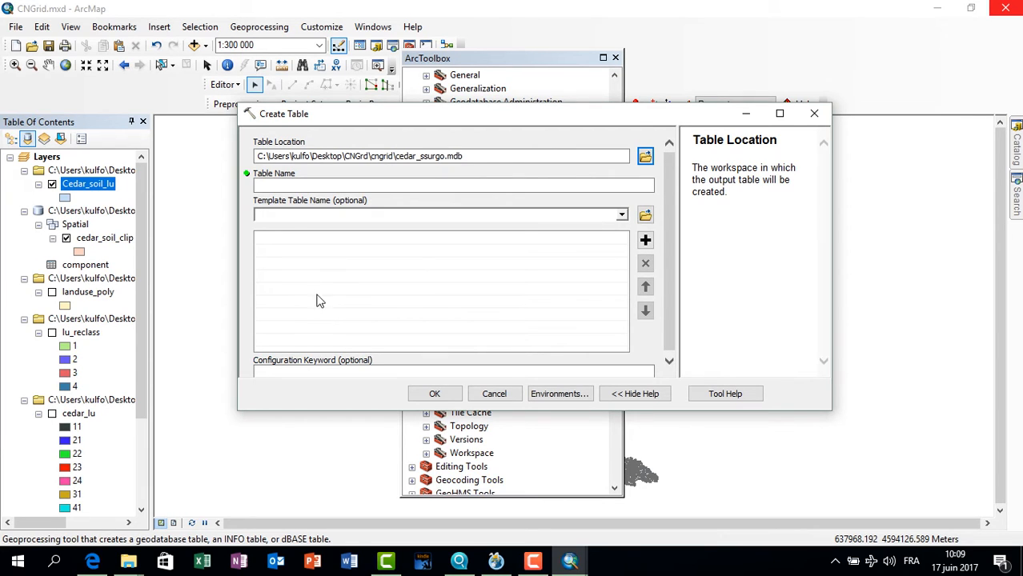
# Name the new table CNLookup, create it in the geodatabase, and close ArcToolbox
pyautogui.click(278, 187)
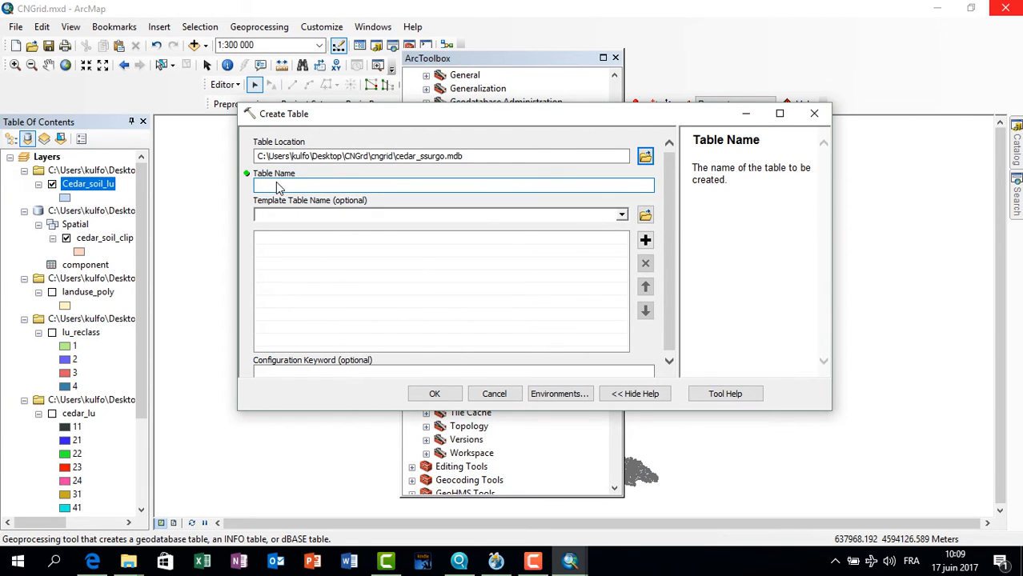
pyautogui.write('CNLookup')
pyautogui.click(437, 396)
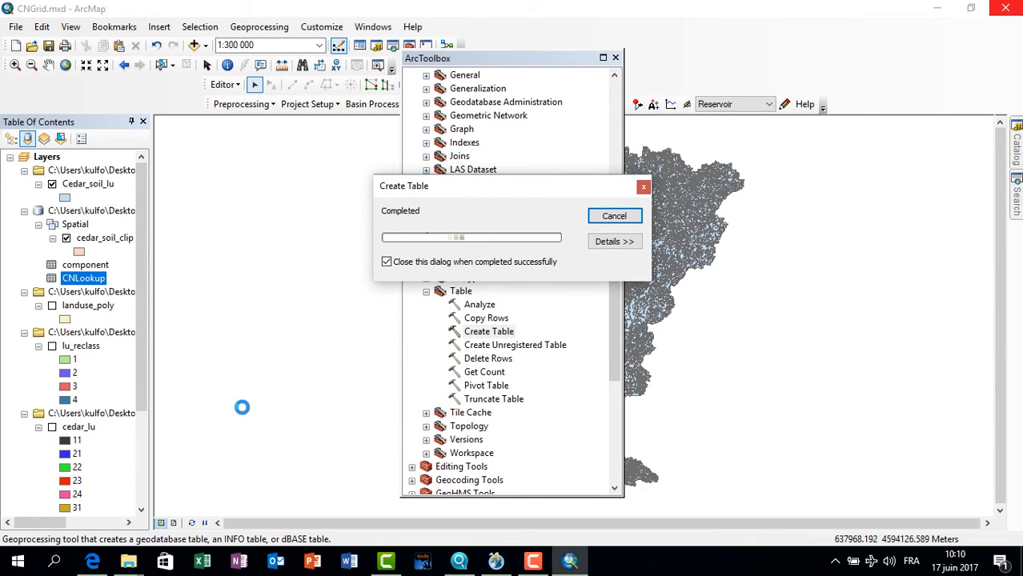
pyautogui.click(615, 60)
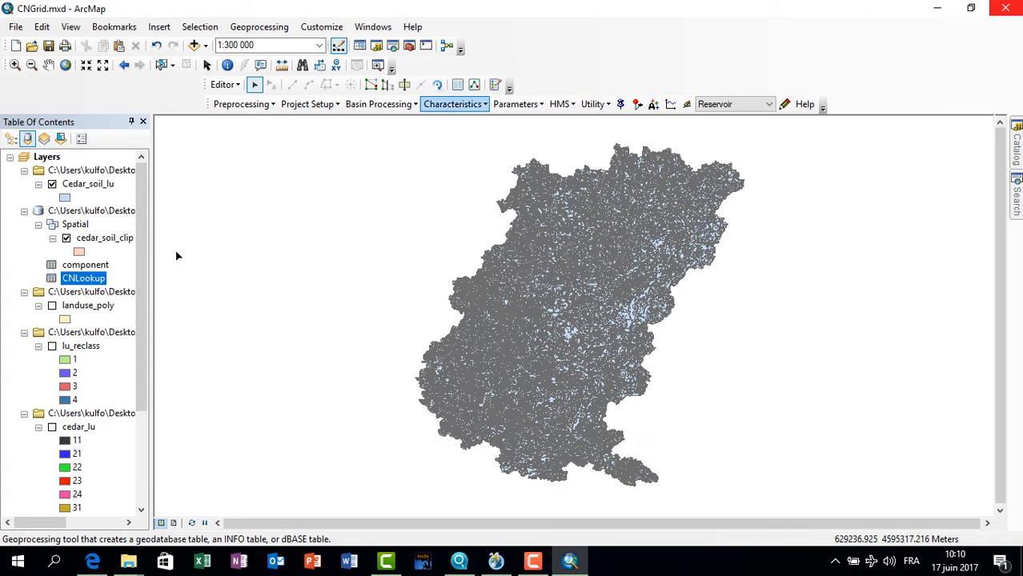
# Open the CNLookup table and add a short integer field named LUValue
pyautogui.rightClick(93, 282)
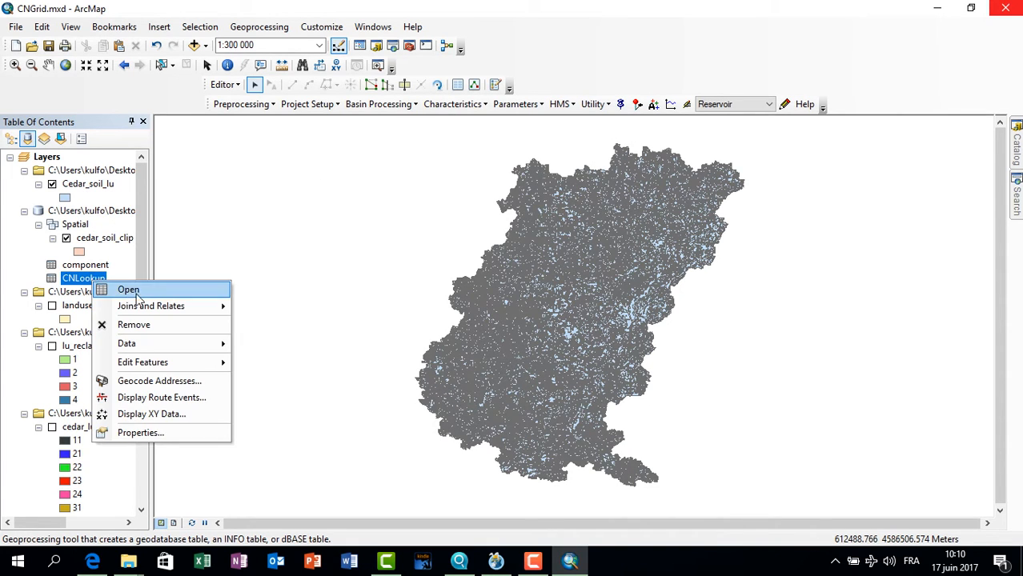
pyautogui.click(130, 289)
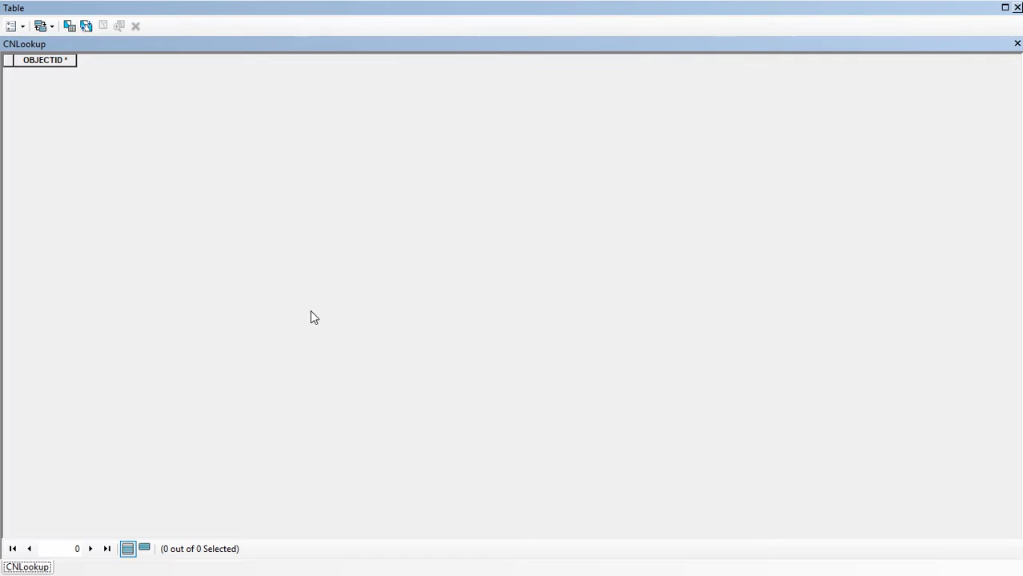
pyautogui.click(14, 26)
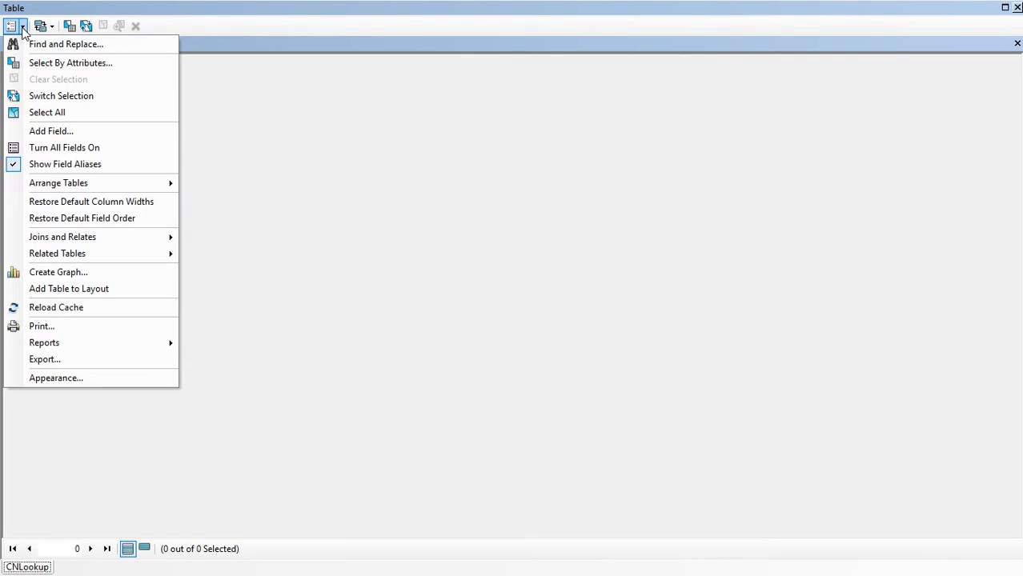
pyautogui.click(48, 131)
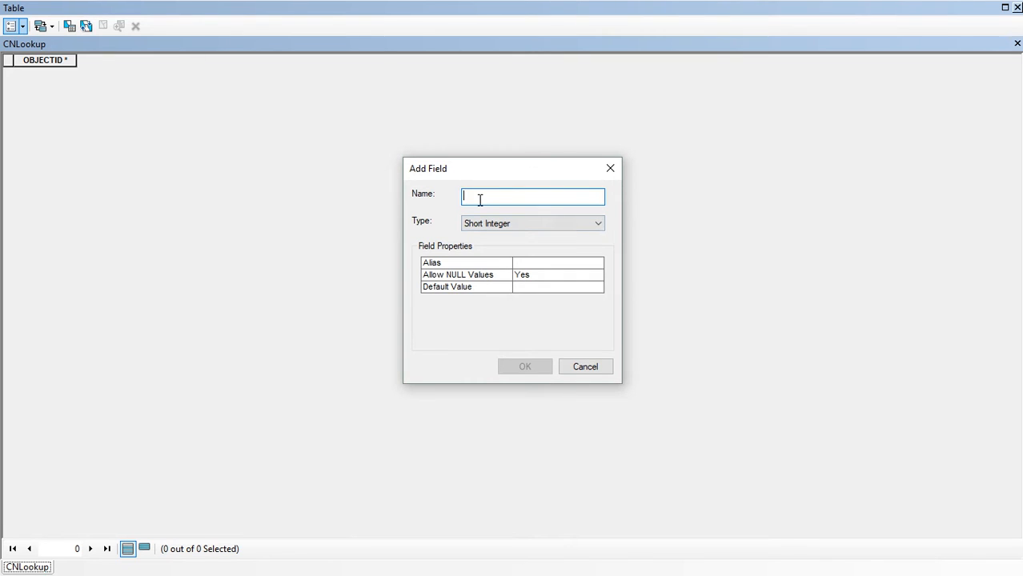
pyautogui.write('LU')
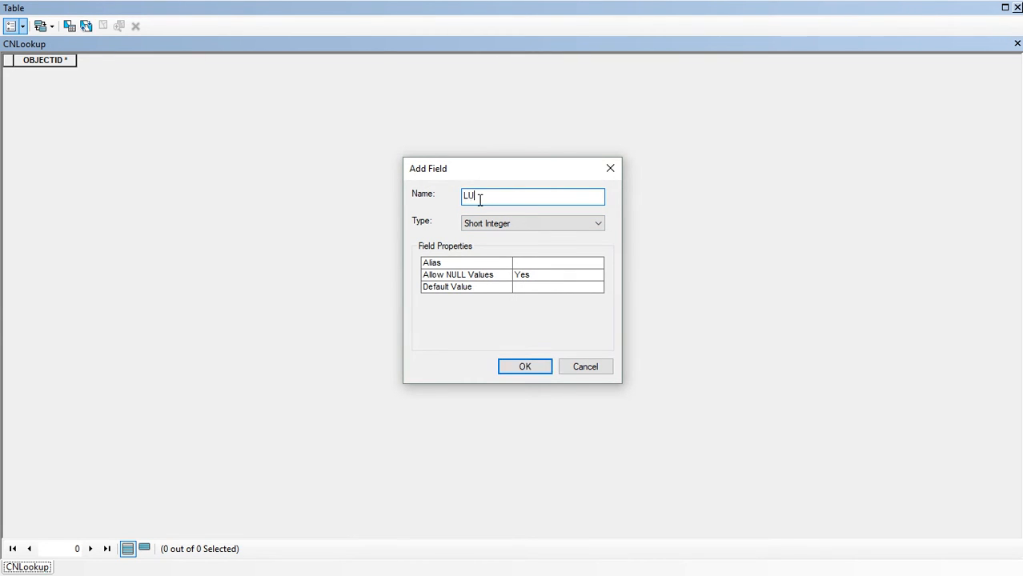
pyautogui.write('Value')
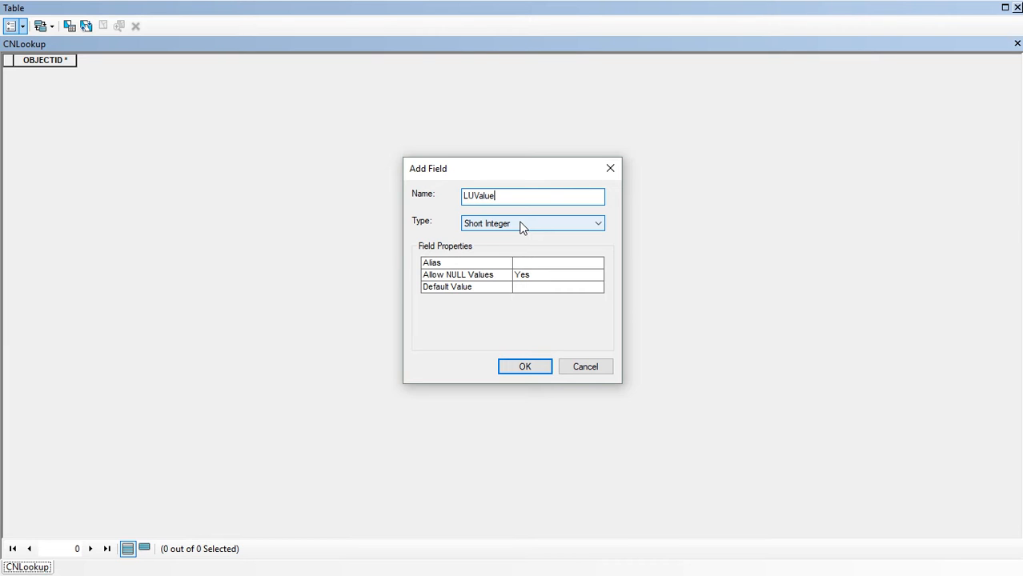
pyautogui.click(532, 368)
# Add a text field named Description with a length of 50 to the CNLookup table
pyautogui.click(22, 25)
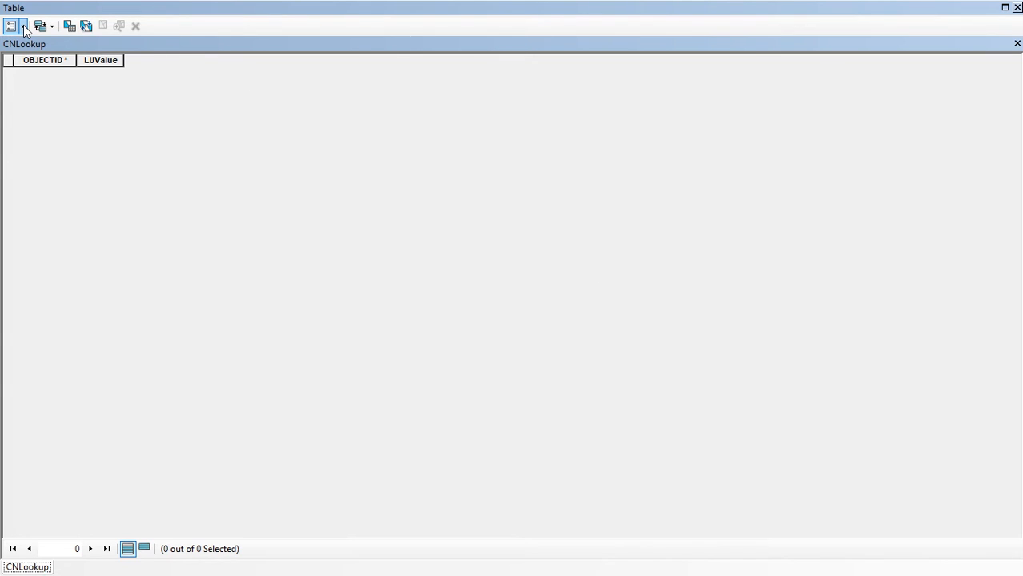
pyautogui.click(51, 132)
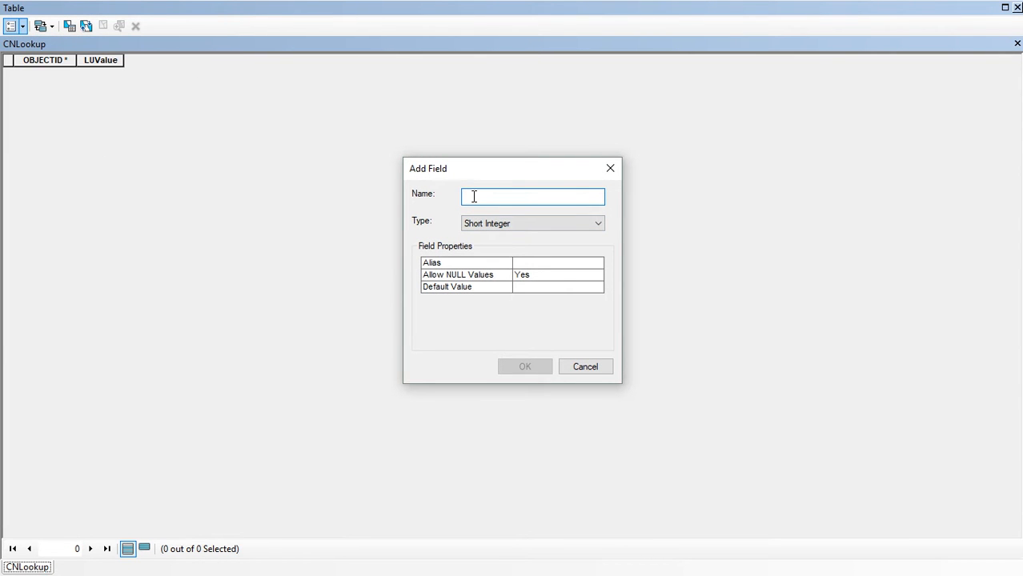
pyautogui.write('Des')
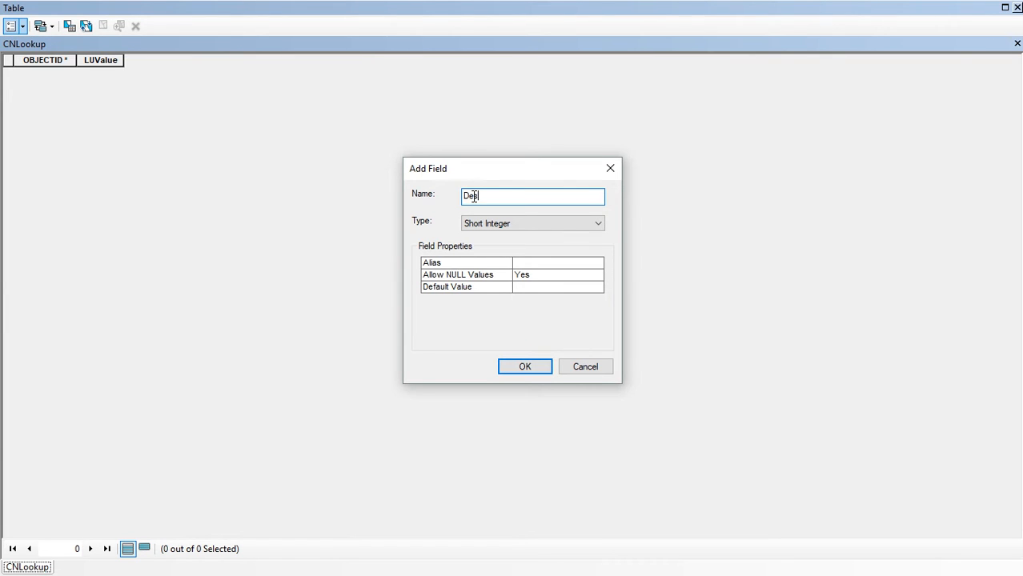
pyautogui.write('cription')
pyautogui.click(544, 228)
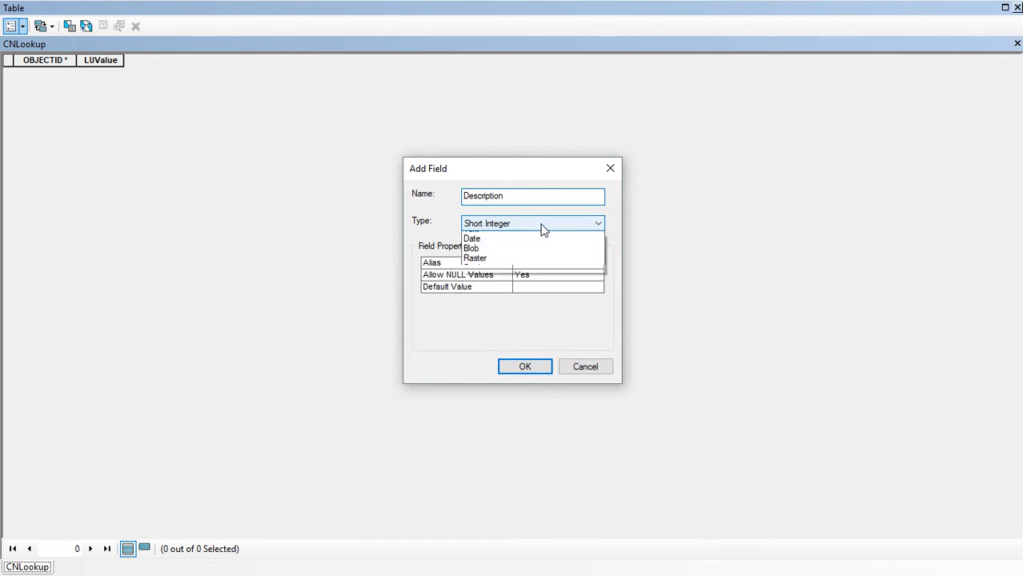
pyautogui.click(517, 275)
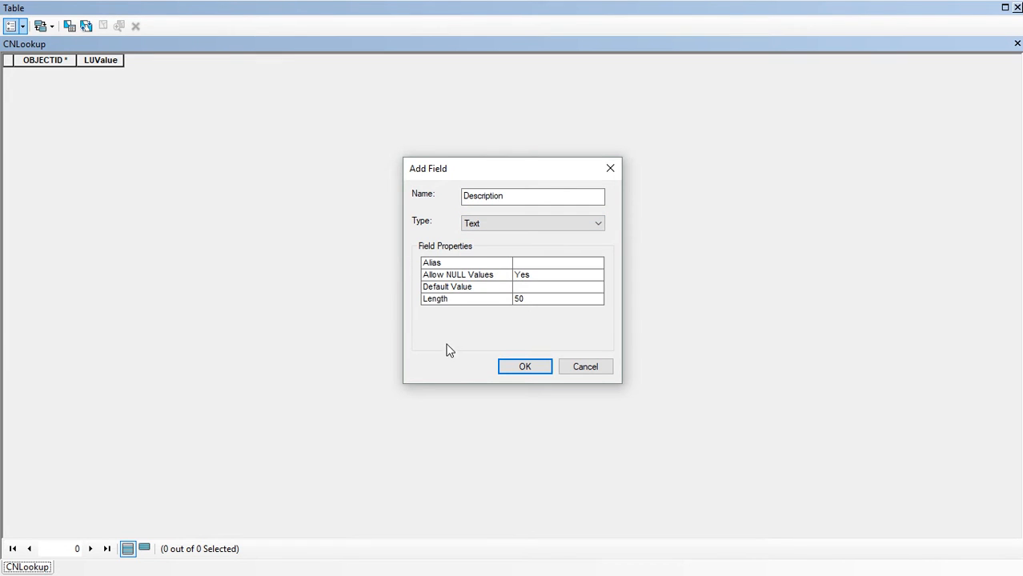
pyautogui.click(526, 370)
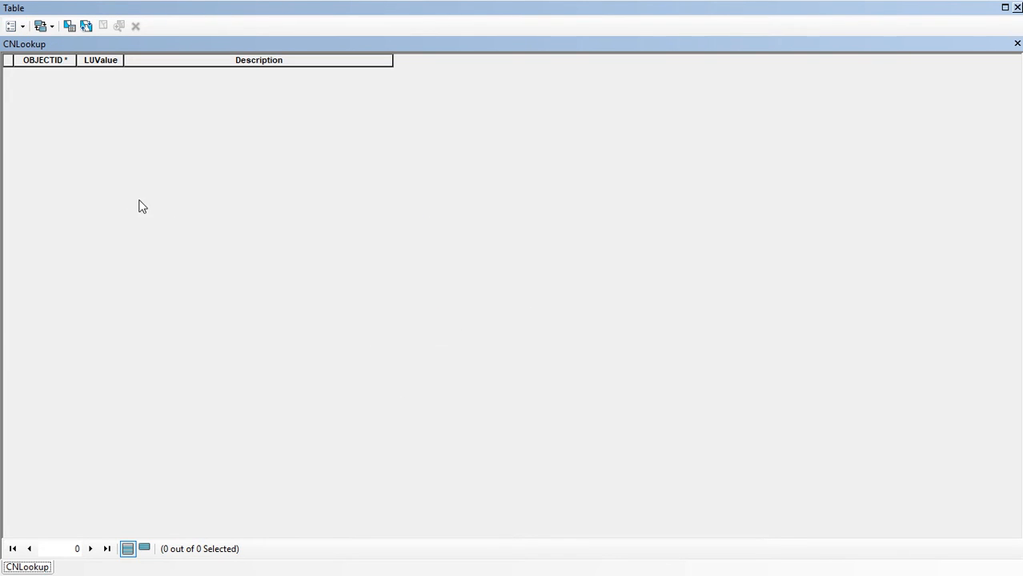
# Add two short integer fields named A and B to the CNLookup table
pyautogui.click(12, 26)
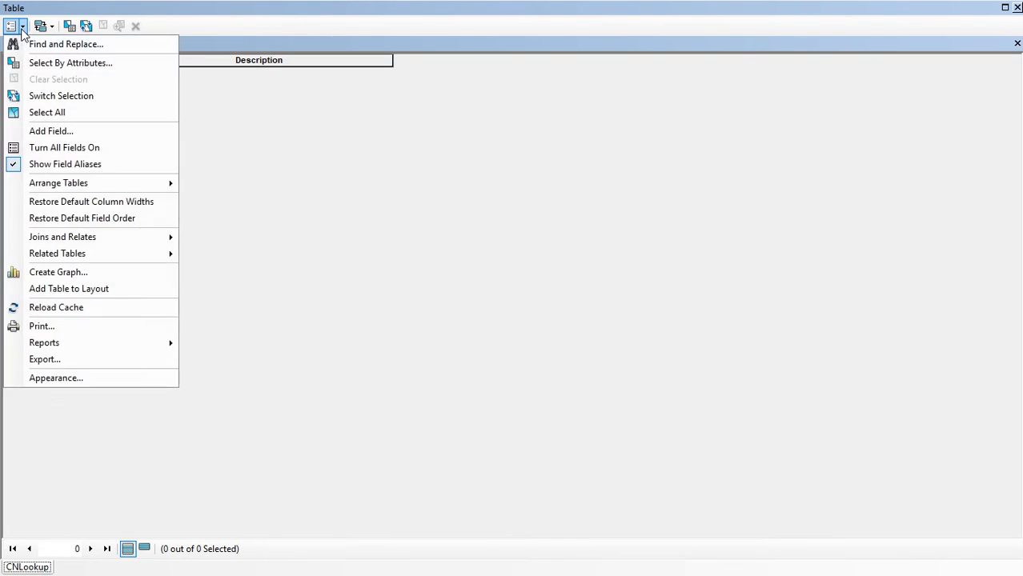
pyautogui.click(48, 132)
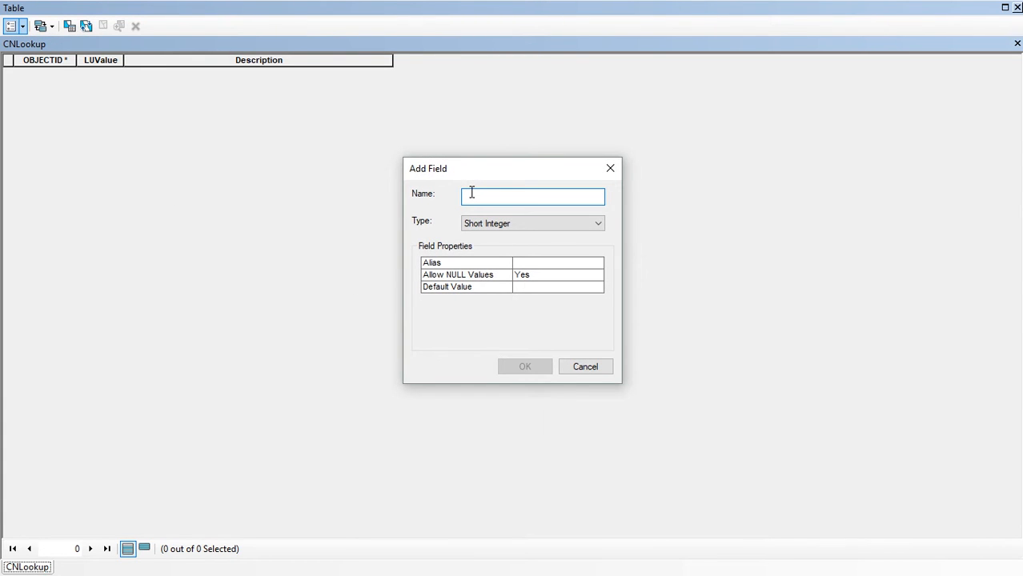
pyautogui.write('A')
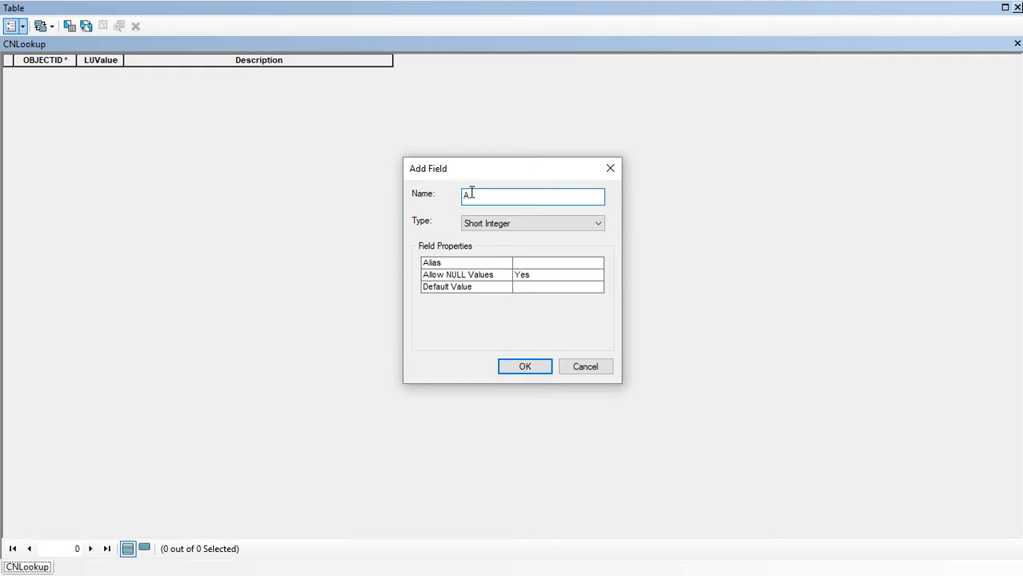
pyautogui.click(525, 368)
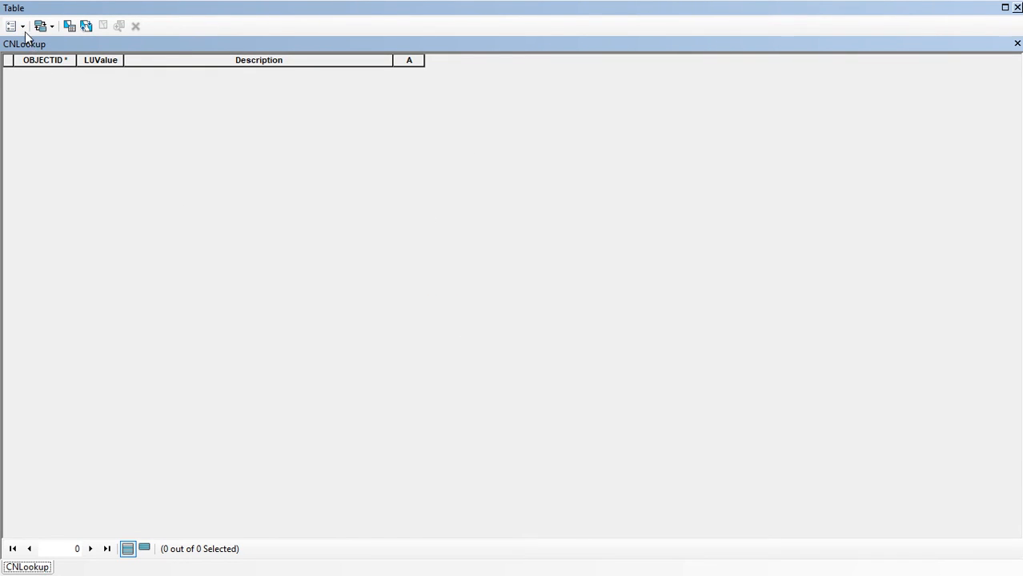
pyautogui.click(23, 28)
pyautogui.click(44, 131)
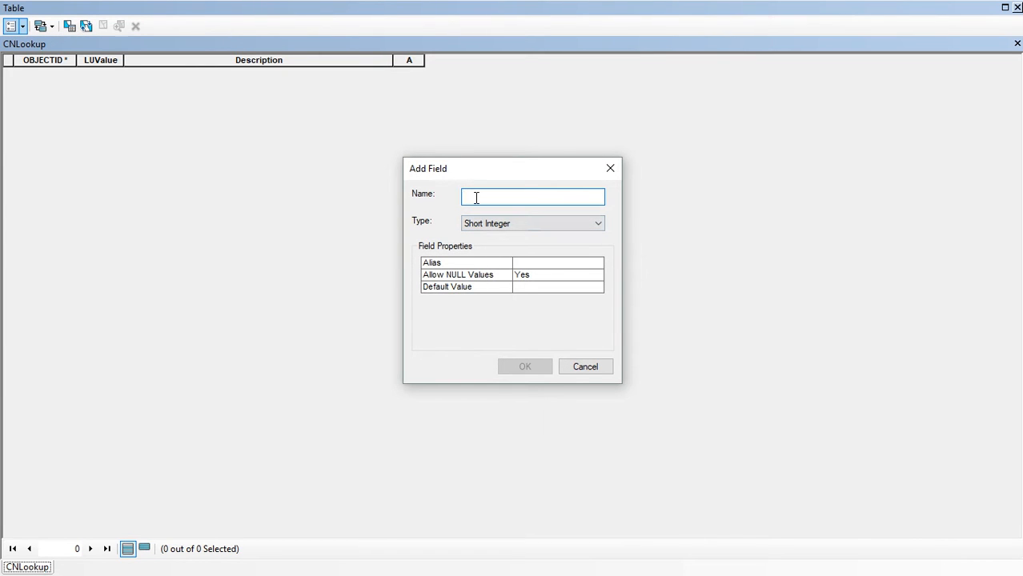
pyautogui.write('B')
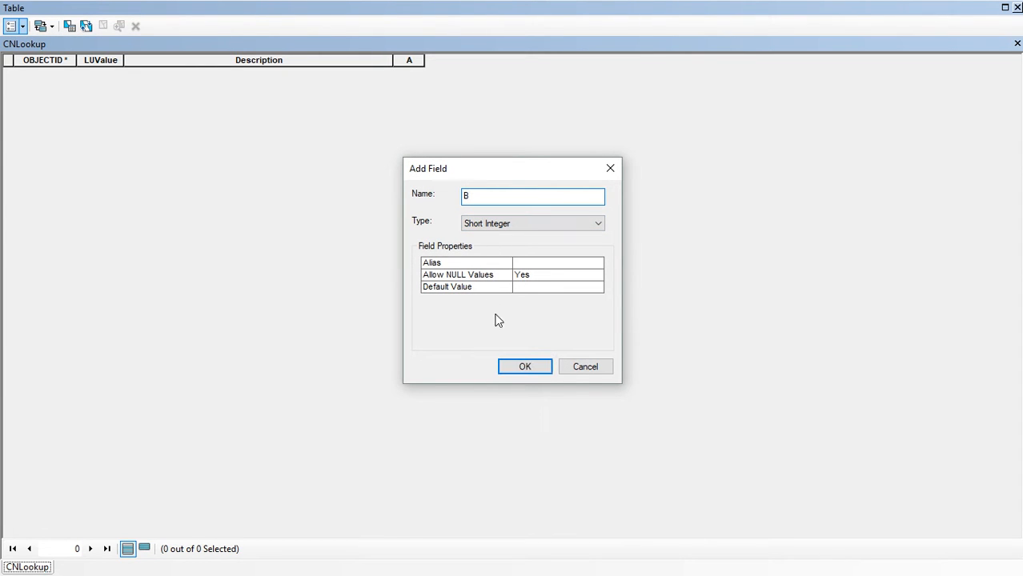
pyautogui.click(522, 365)
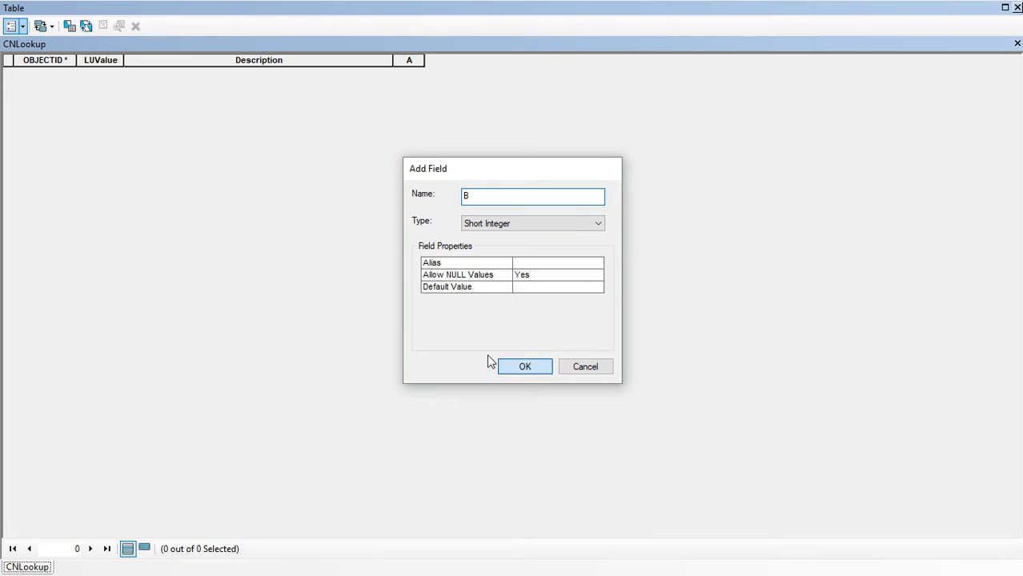
# Add two short integer fields named C and D to the CNLookup table
pyautogui.click(23, 31)
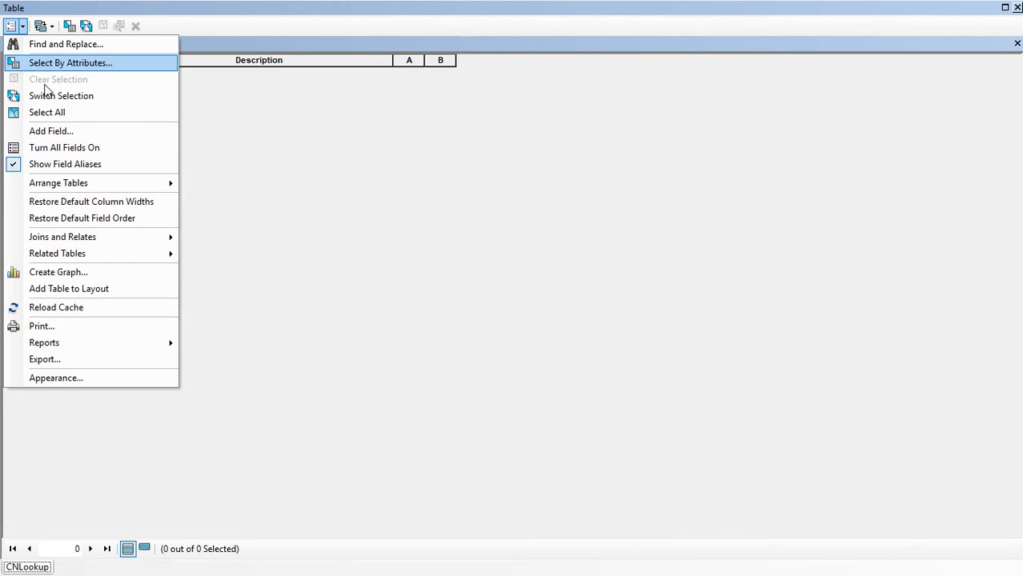
pyautogui.click(46, 132)
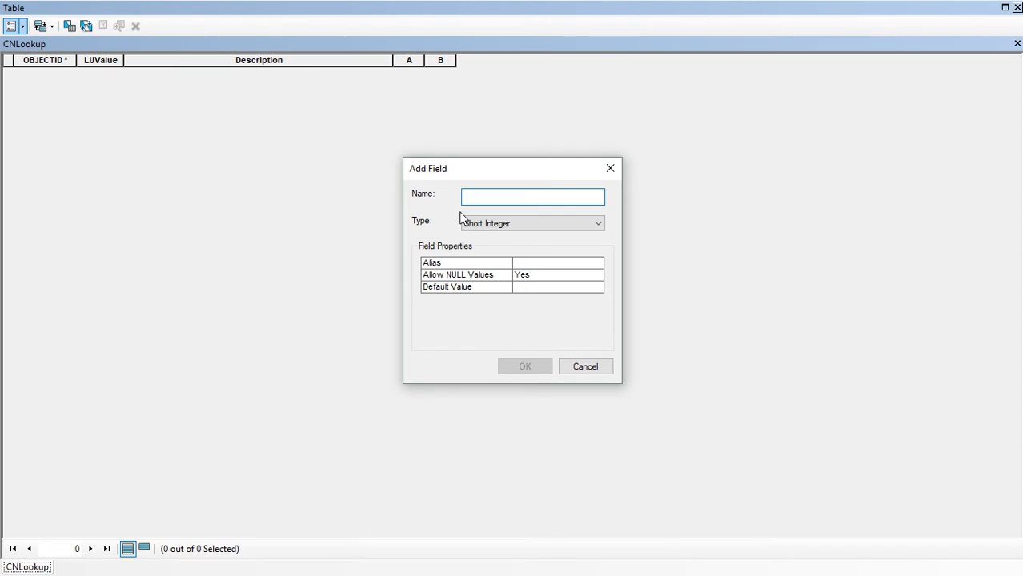
pyautogui.write('C')
pyautogui.click(525, 366)
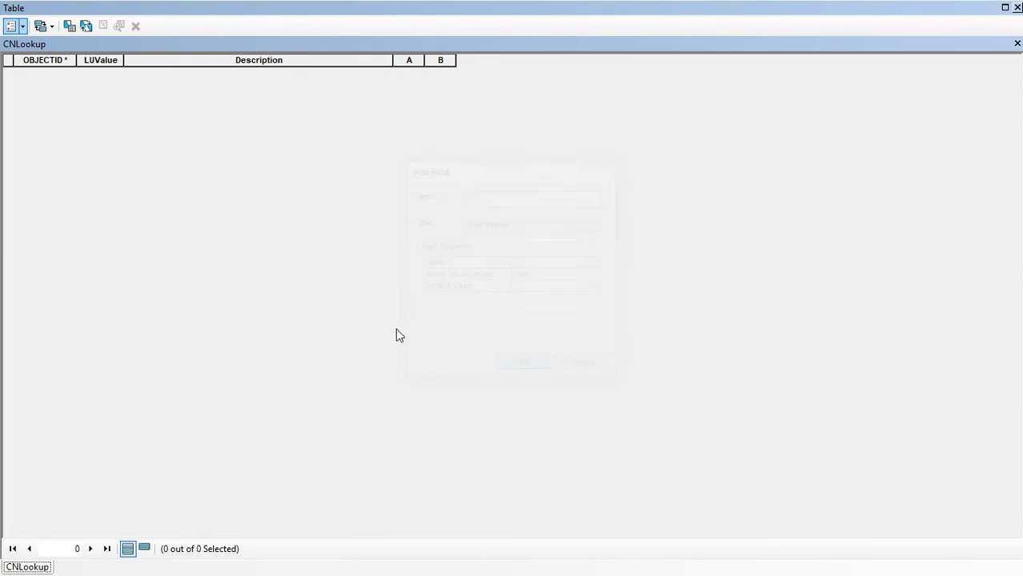
pyautogui.click(23, 28)
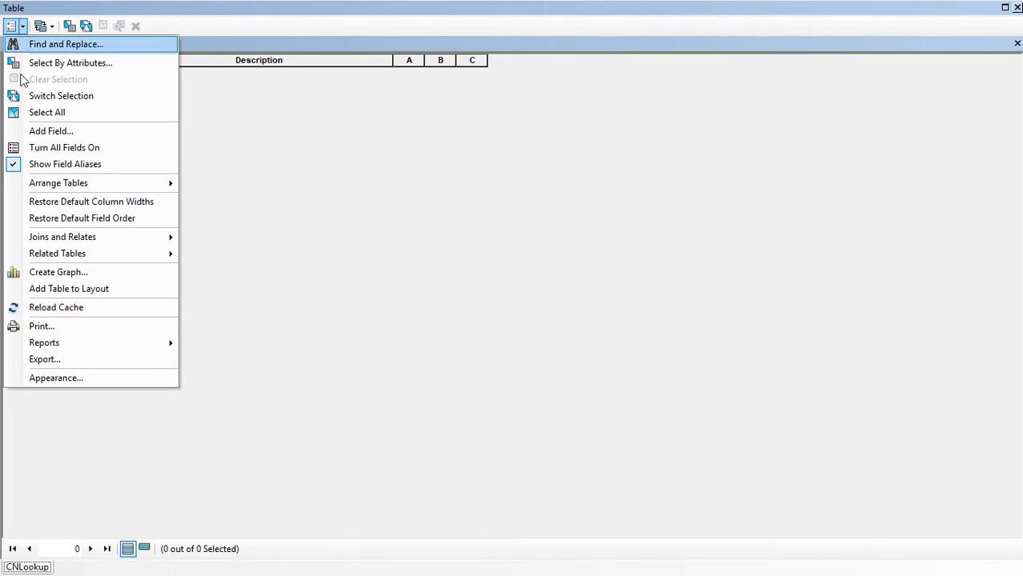
pyautogui.click(40, 131)
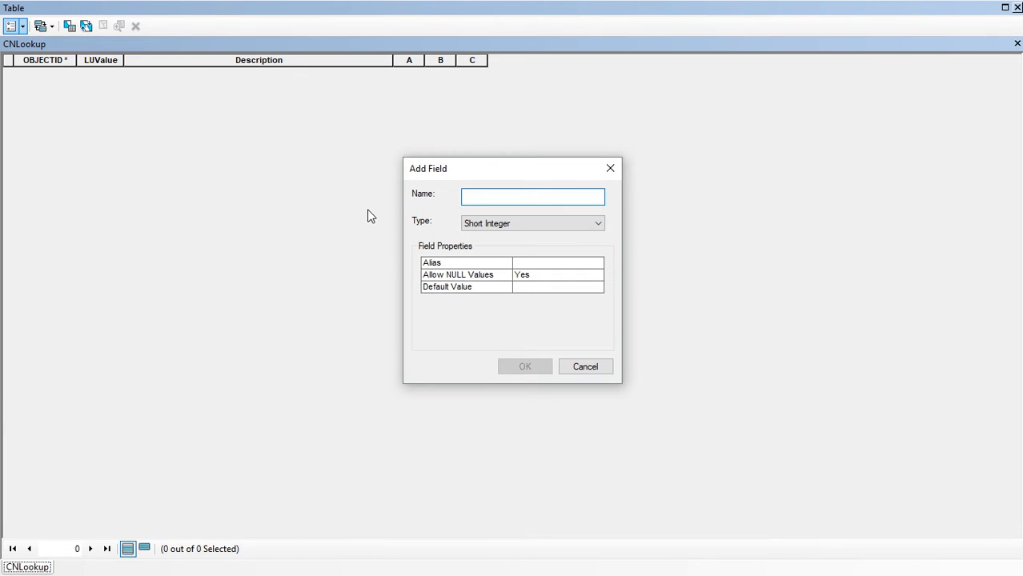
pyautogui.write('D')
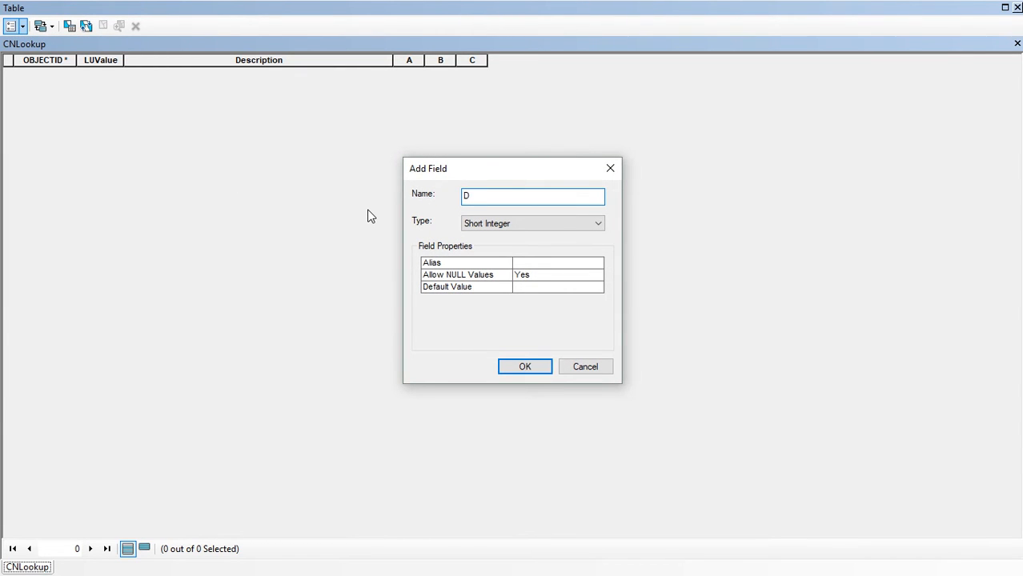
pyautogui.click(521, 367)
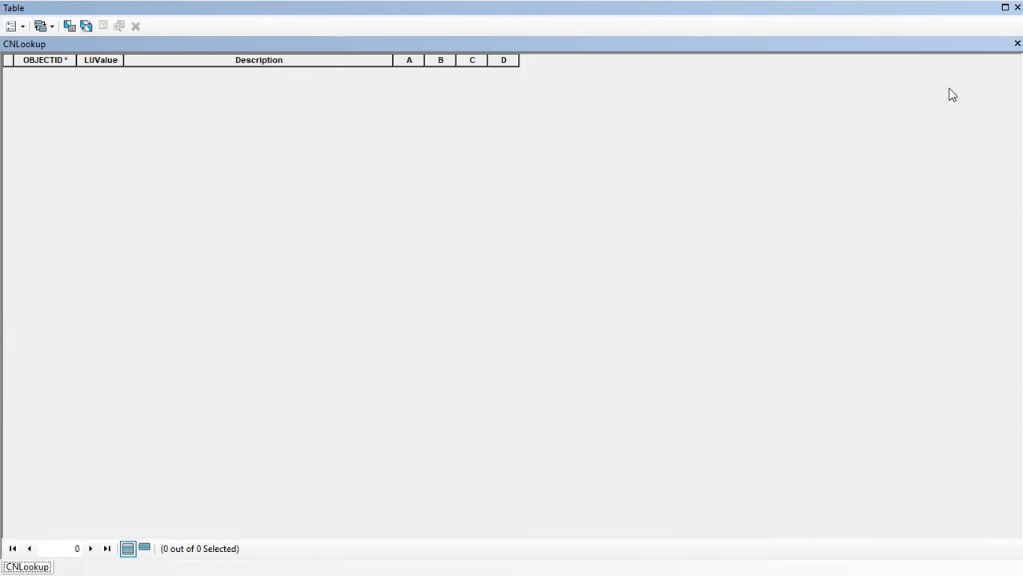
# Close the CNLookup table and save the edits in the current editing session
pyautogui.click(1017, 8)
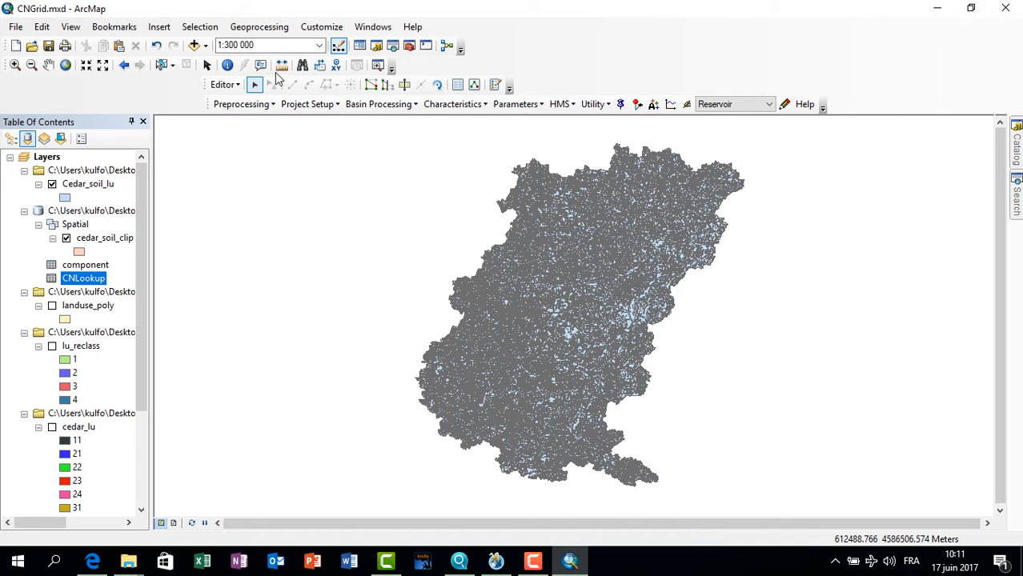
pyautogui.click(237, 85)
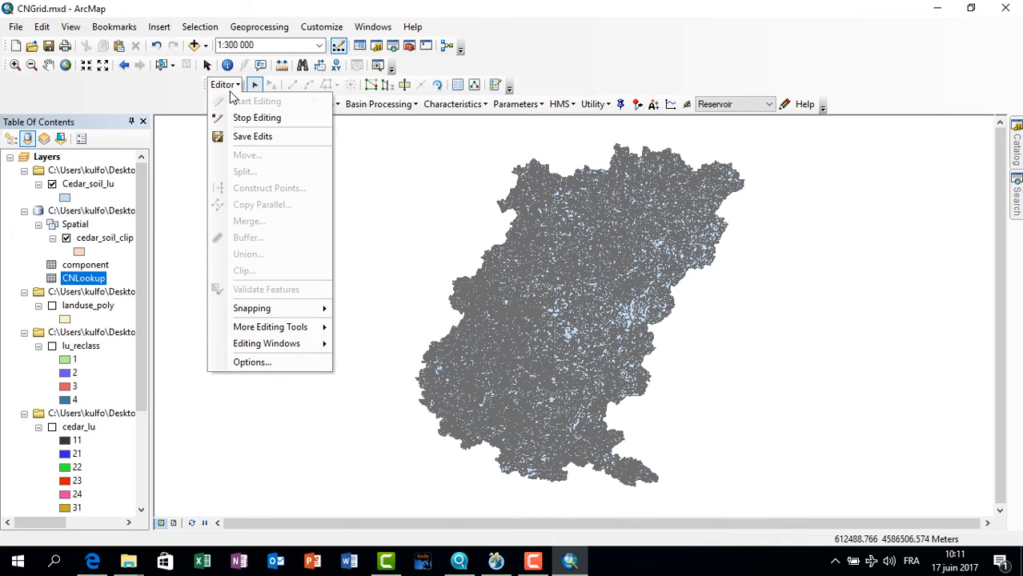
pyautogui.click(266, 136)
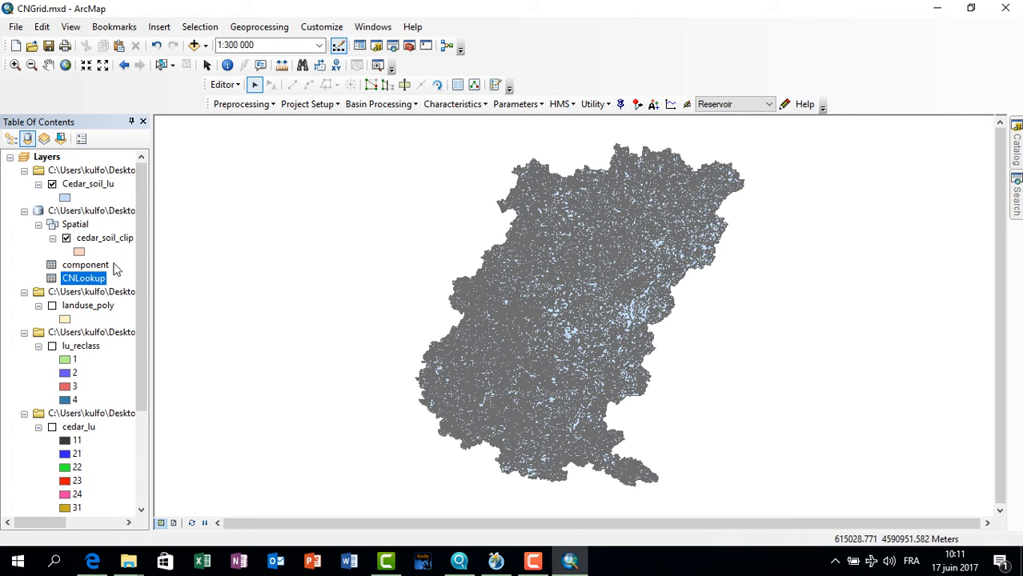
# Reopen the CNLookup table to check its field structure and close it again
pyautogui.rightClick(91, 284)
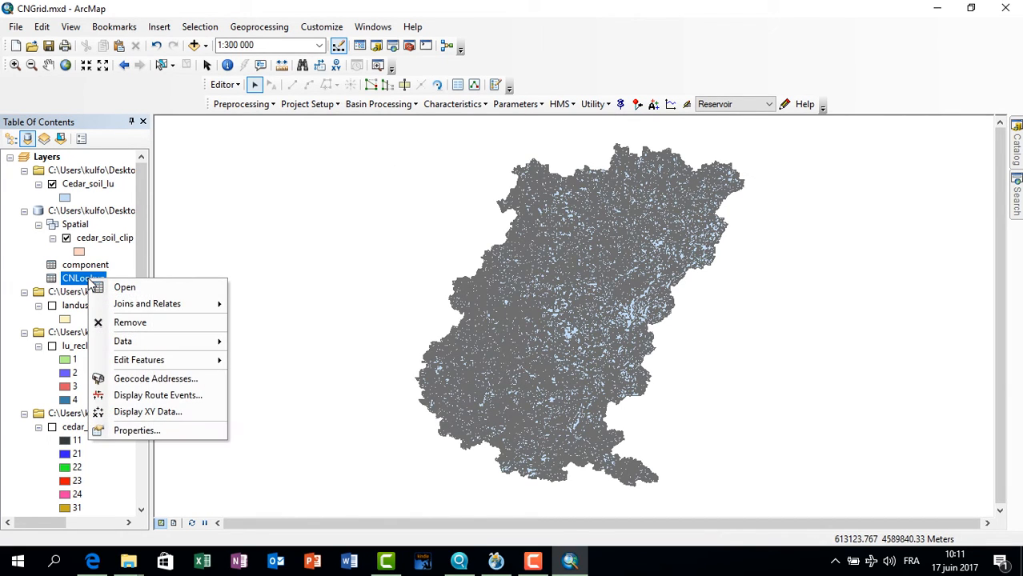
pyautogui.click(120, 286)
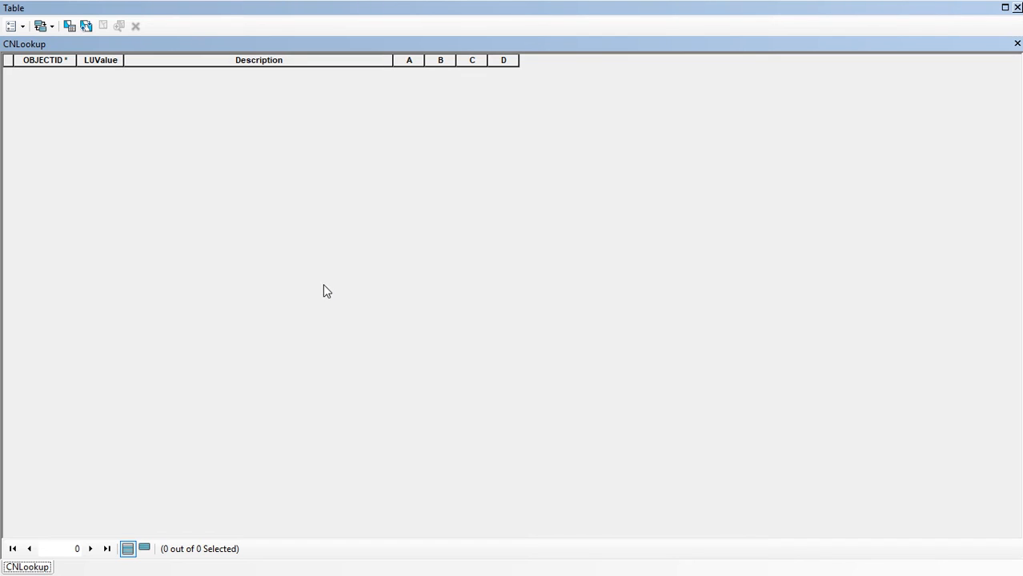
pyautogui.click(1016, 7)
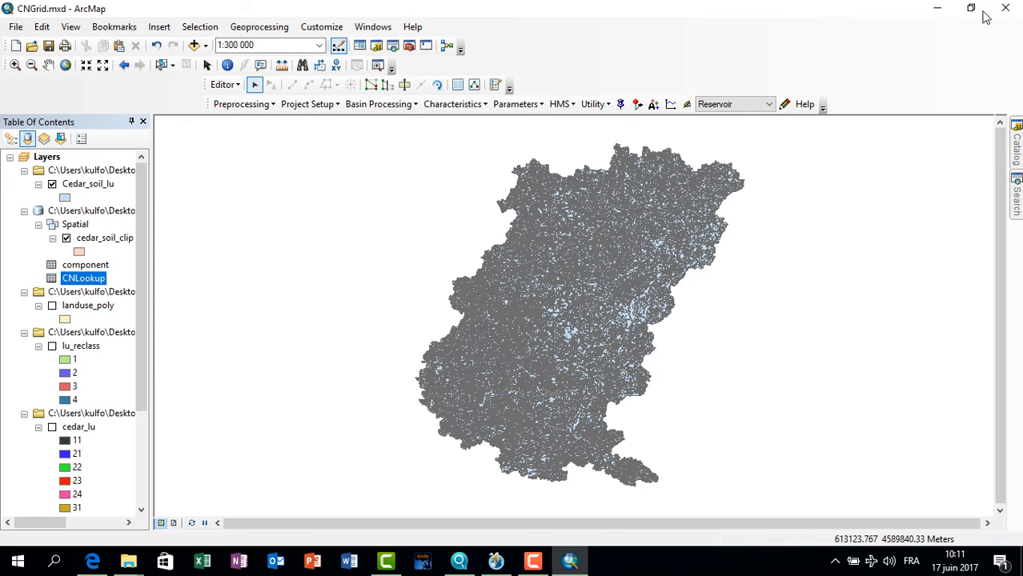
# Stop the current edit session, start a new one on CNLookup and open its attribute table
pyautogui.click(225, 84)
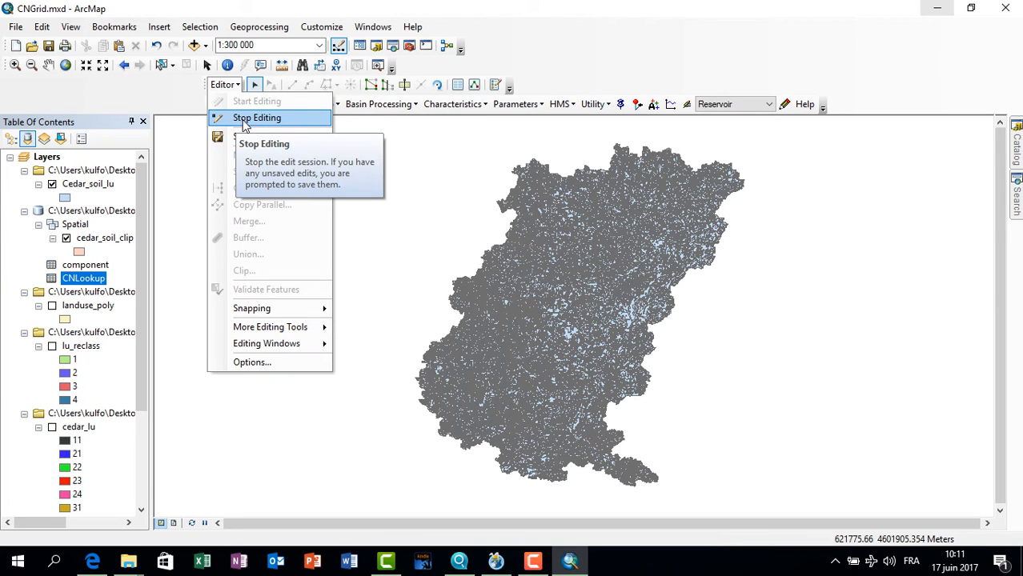
pyautogui.click(246, 120)
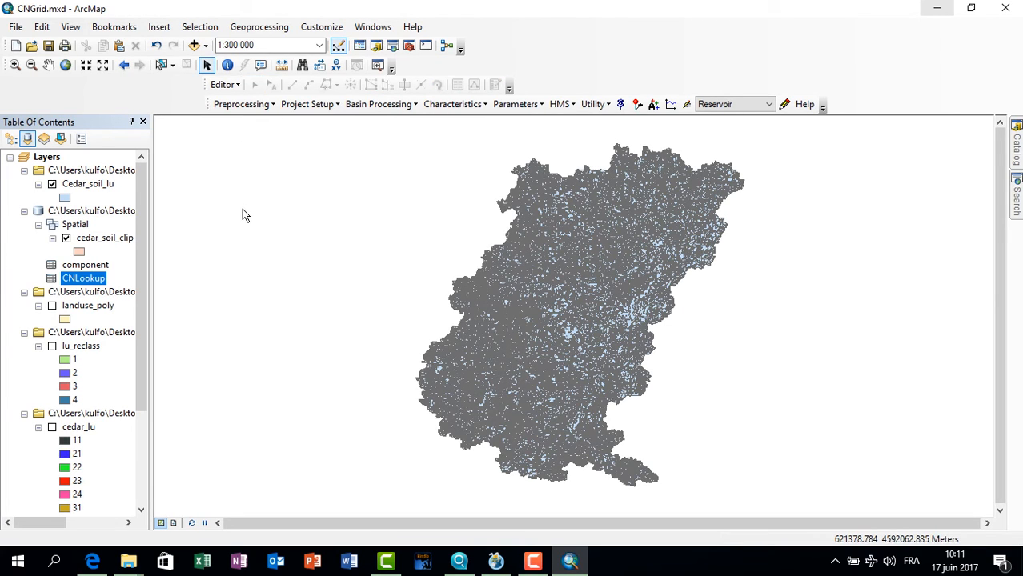
pyautogui.rightClick(98, 288)
pyautogui.moveTo(178, 364)
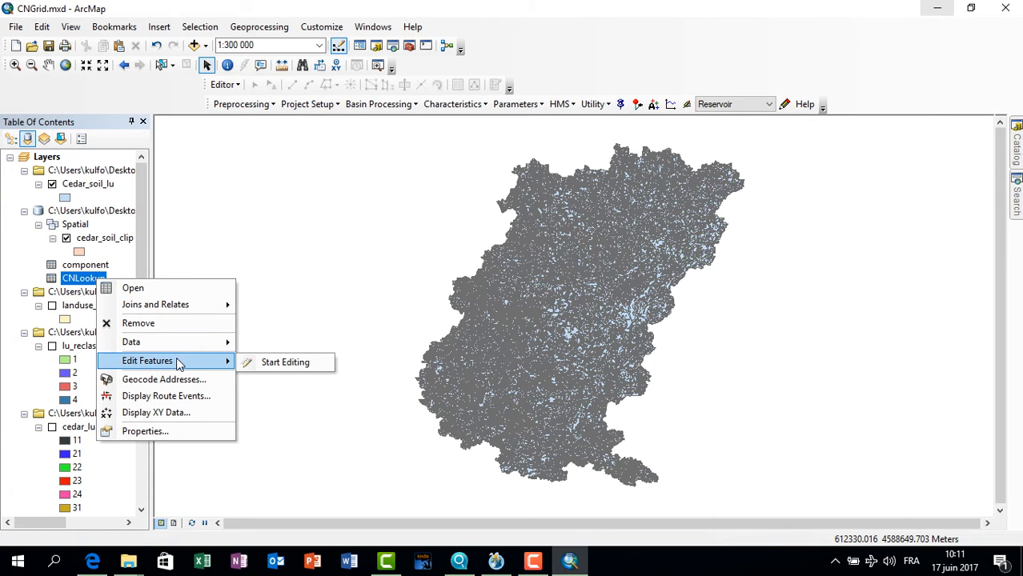
pyautogui.click(272, 362)
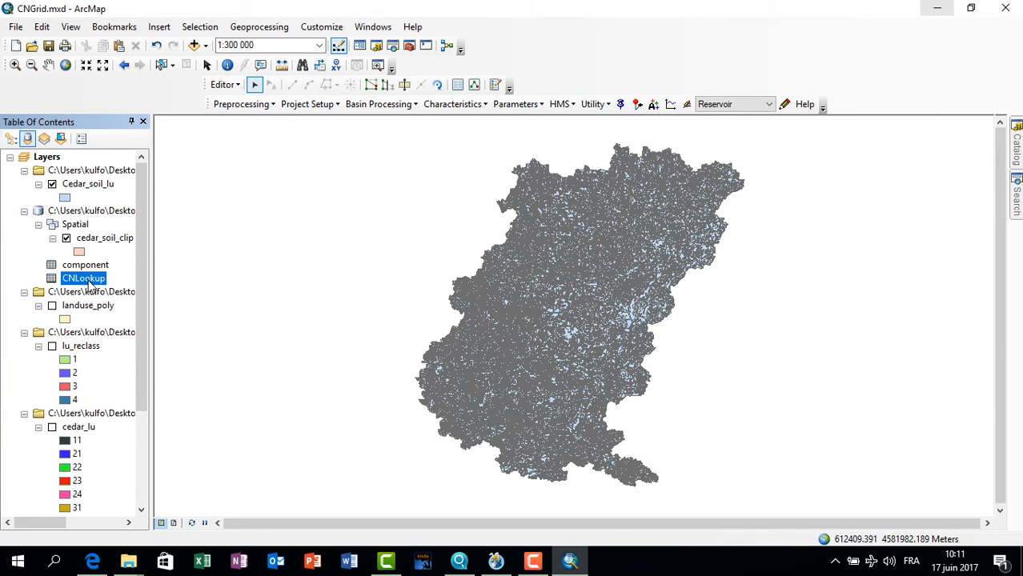
pyautogui.rightClick(91, 280)
pyautogui.click(130, 292)
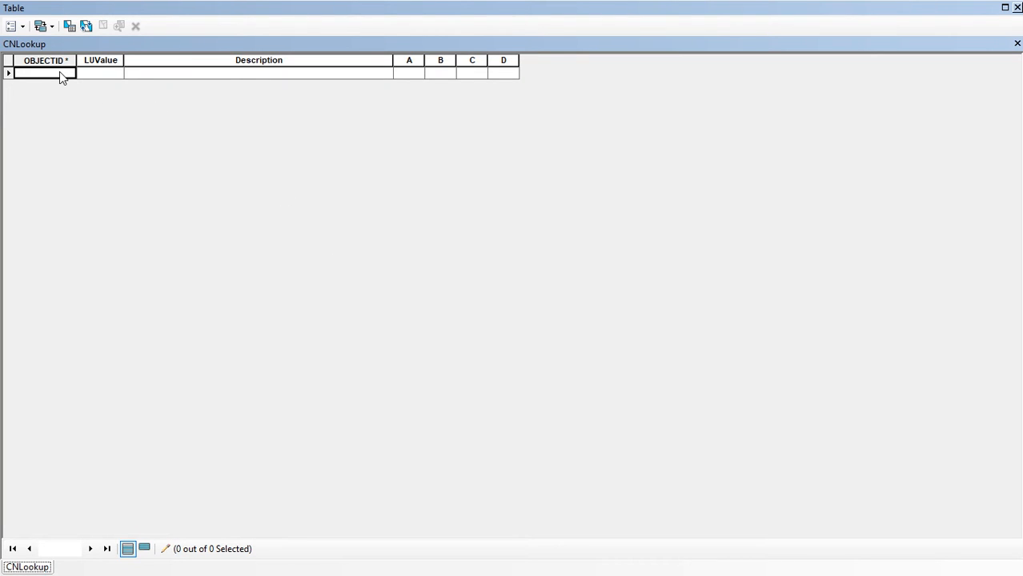
# Fill the first CNLookup row with LUValue 1, description Water and 100 in each of fields A, B, C and D
pyautogui.click(86, 74)
pyautogui.write('1')
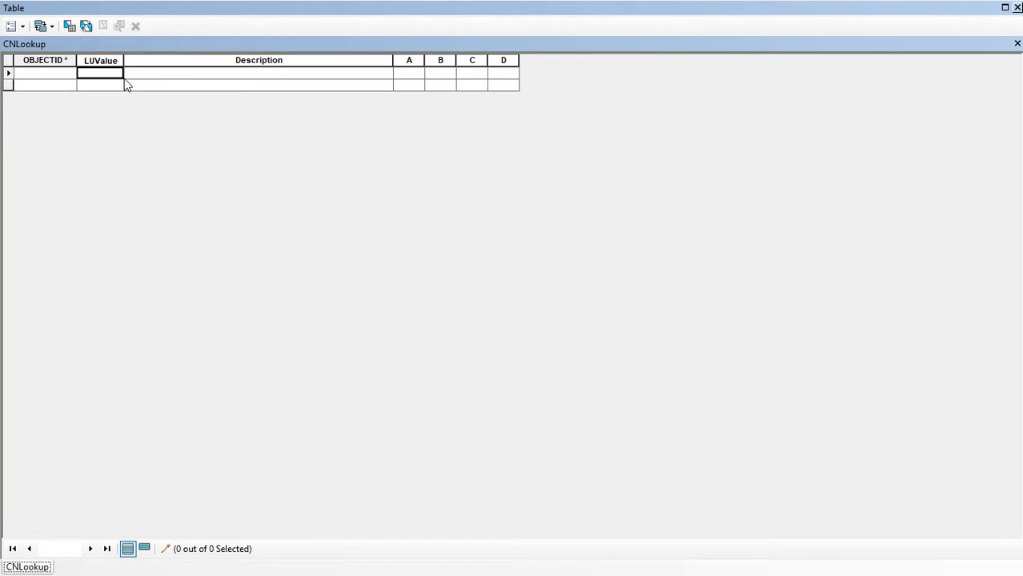
pyautogui.click(157, 78)
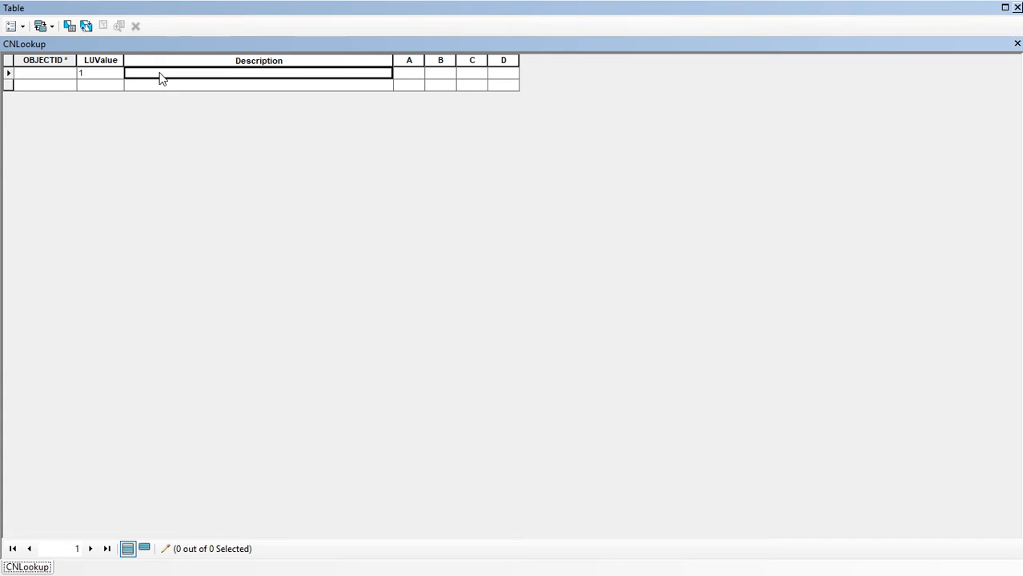
pyautogui.write('Water')
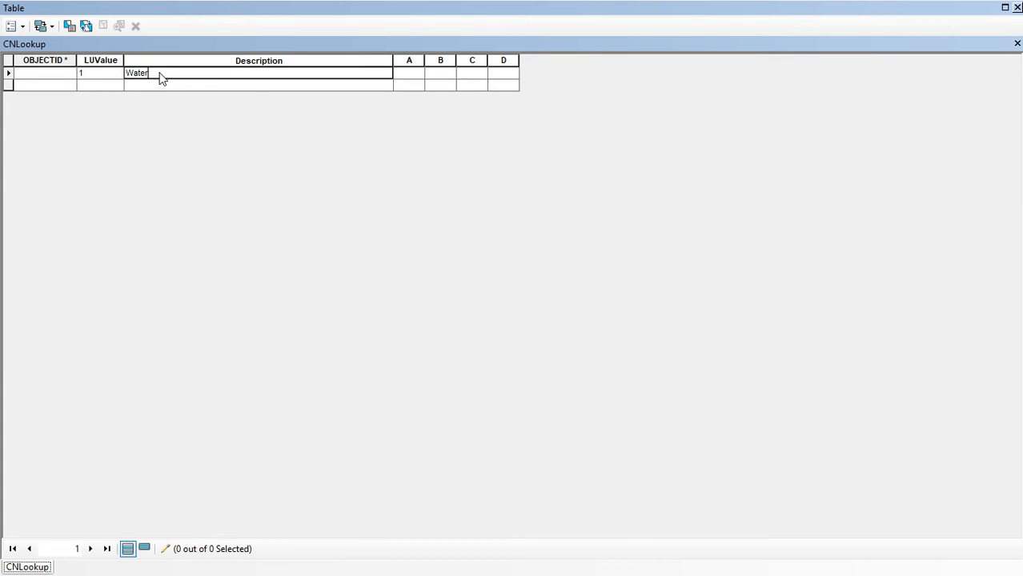
pyautogui.click(409, 76)
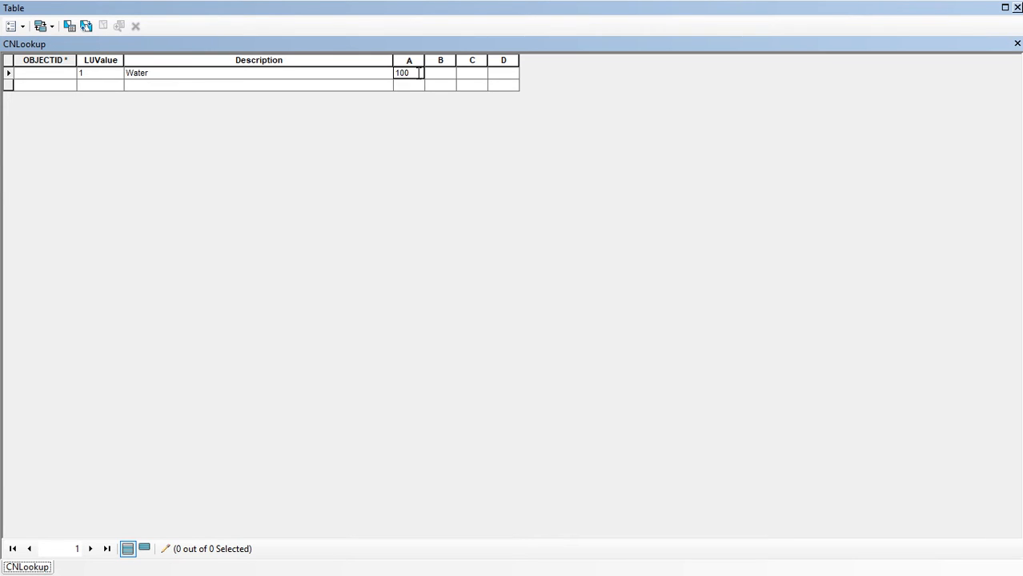
pyautogui.click(447, 76)
pyautogui.write('100')
pyautogui.click(473, 74)
pyautogui.write('100')
pyautogui.click(500, 81)
pyautogui.write('100')
# Add a second CNLookup row with LUValue 2 and the description Medium Residential
pyautogui.click(97, 87)
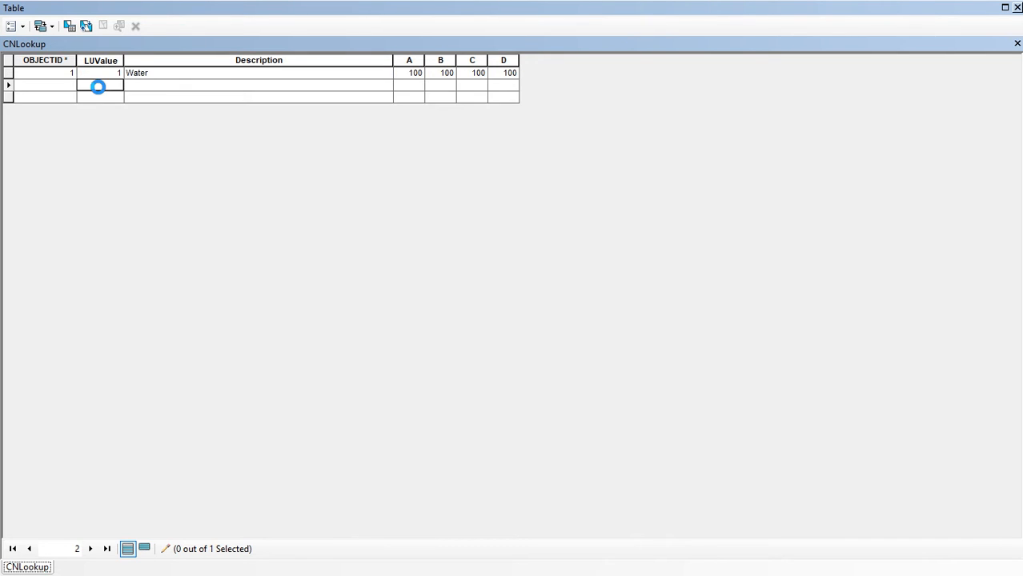
pyautogui.write('2')
pyautogui.click(150, 88)
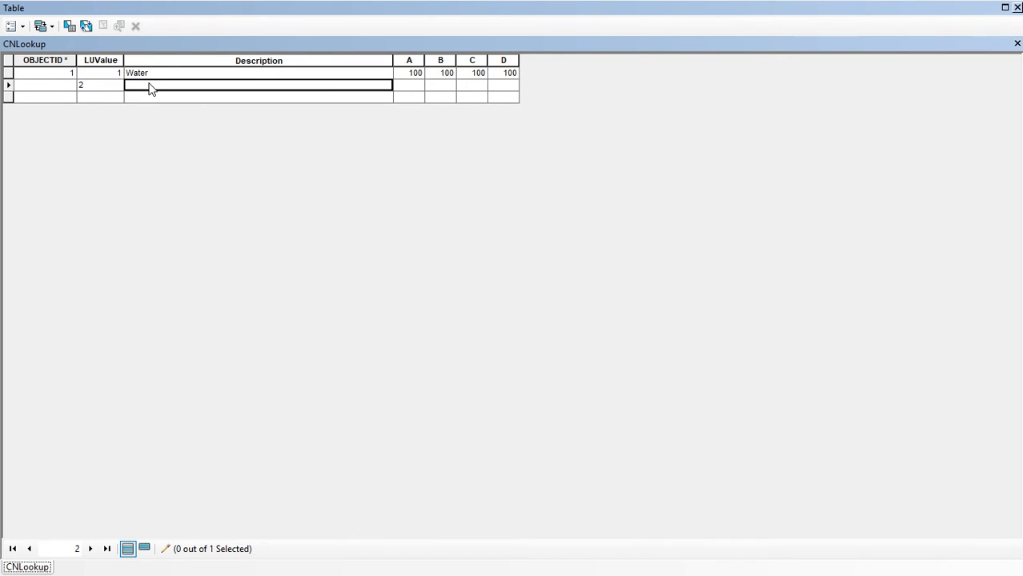
pyautogui.write('M')
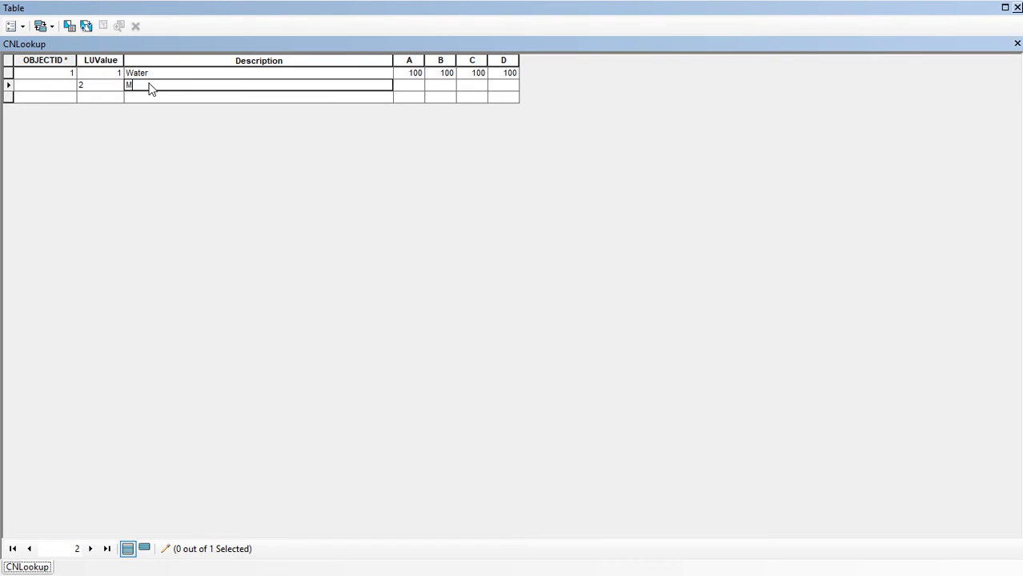
pyautogui.write('edium Residential')
# Enter curve numbers A 57, B 72, C 81 and D 86 for Medium Residential
pyautogui.click(414, 88)
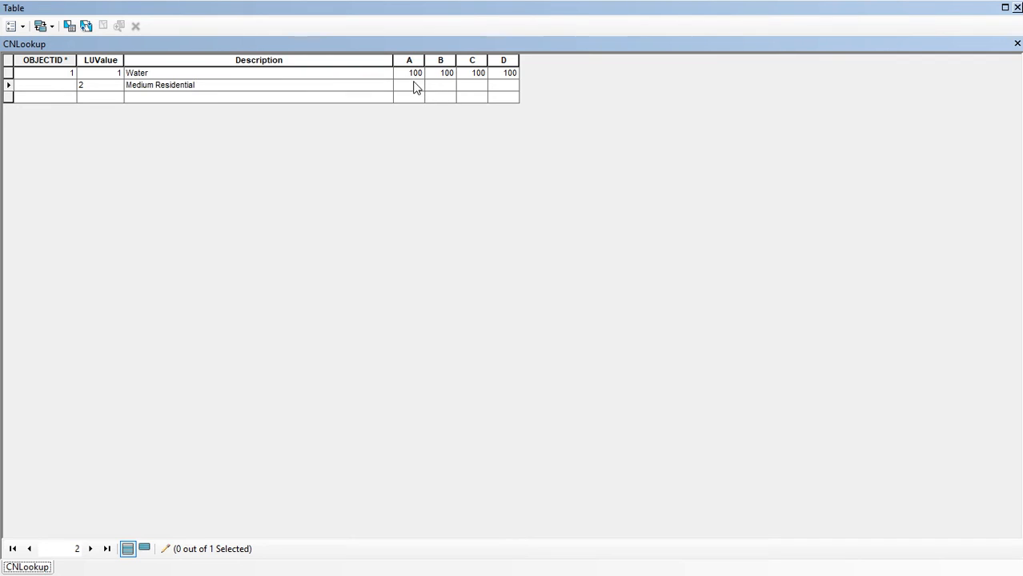
pyautogui.click(413, 88)
pyautogui.write('57')
pyautogui.click(446, 88)
pyautogui.write('72')
pyautogui.click(474, 85)
pyautogui.write('81')
pyautogui.click(510, 87)
pyautogui.write('86')
# Add a third CNLookup row with LUValue 3 and the description Forest
pyautogui.click(109, 96)
pyautogui.write('3')
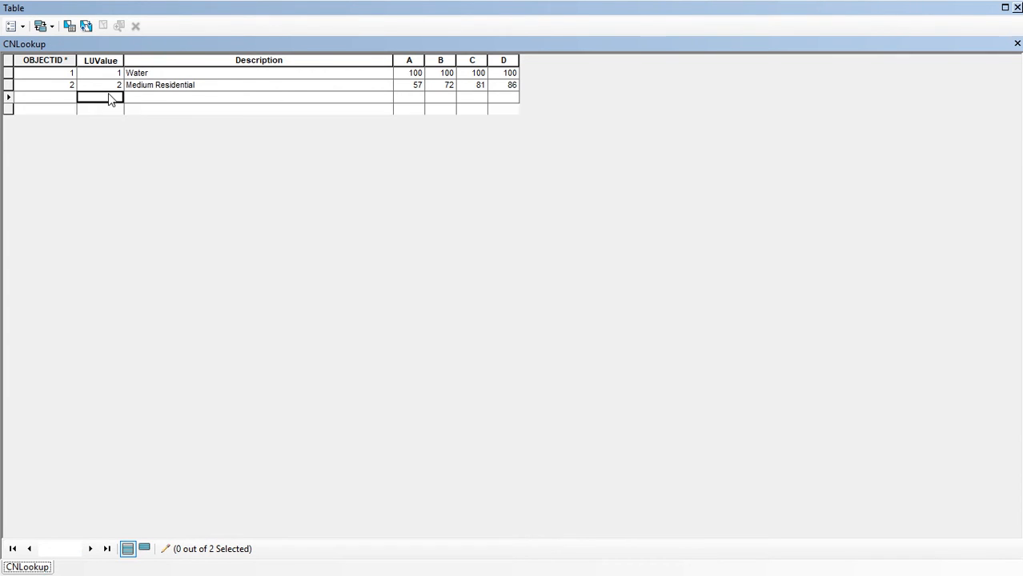
pyautogui.click(155, 98)
pyautogui.write('orest')
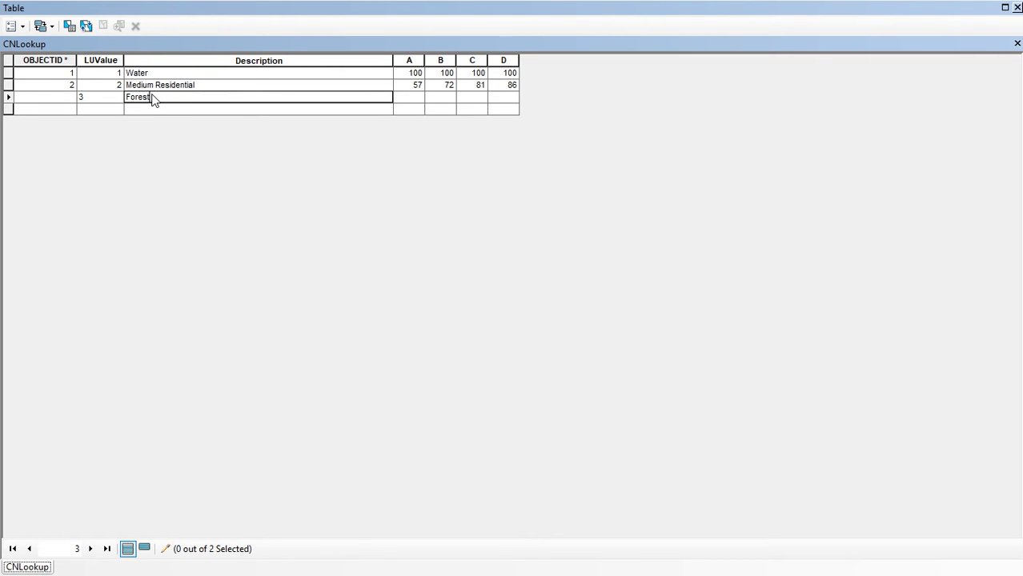
# Enter curve numbers A 67, B 77, C 83 and D 87 in the Forest row
pyautogui.click(414, 99)
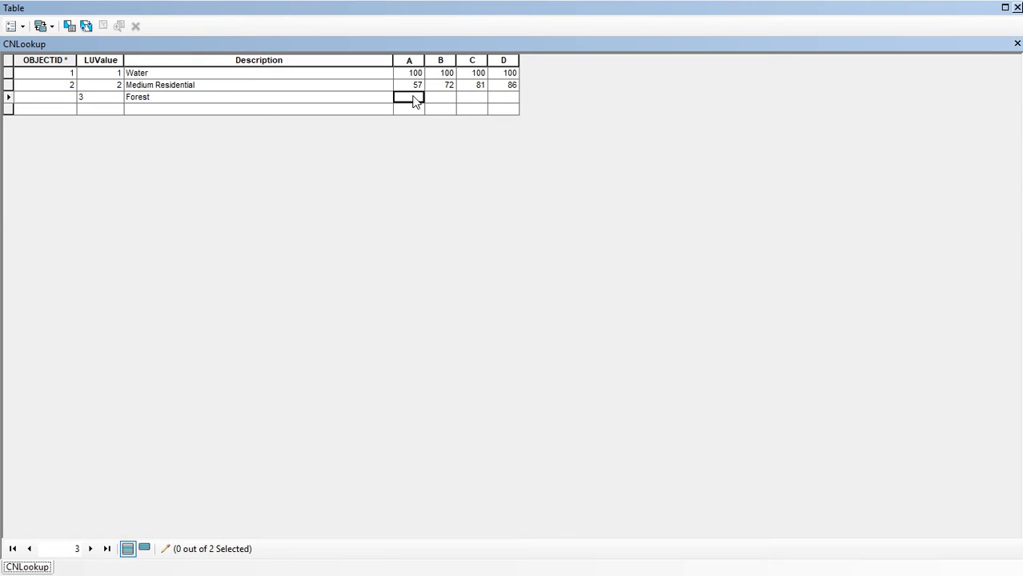
pyautogui.write('67')
pyautogui.click(441, 100)
pyautogui.write('77')
pyautogui.click(478, 100)
pyautogui.write('83')
pyautogui.click(511, 100)
pyautogui.write('87')
# Add a fourth CNLookup row with LUValue 4 and the description Agricultural
pyautogui.click(112, 110)
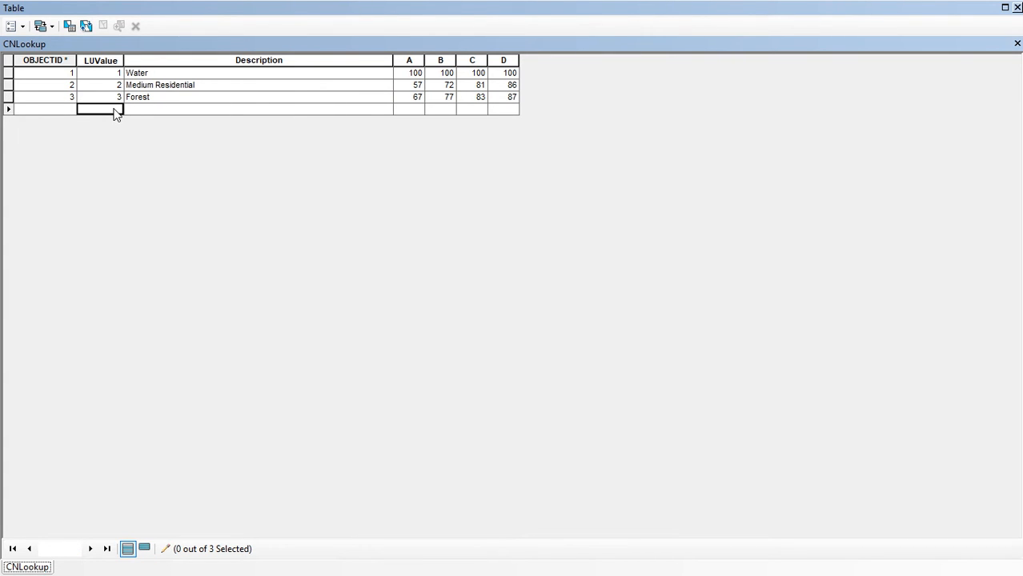
pyautogui.write('4')
pyautogui.click(161, 113)
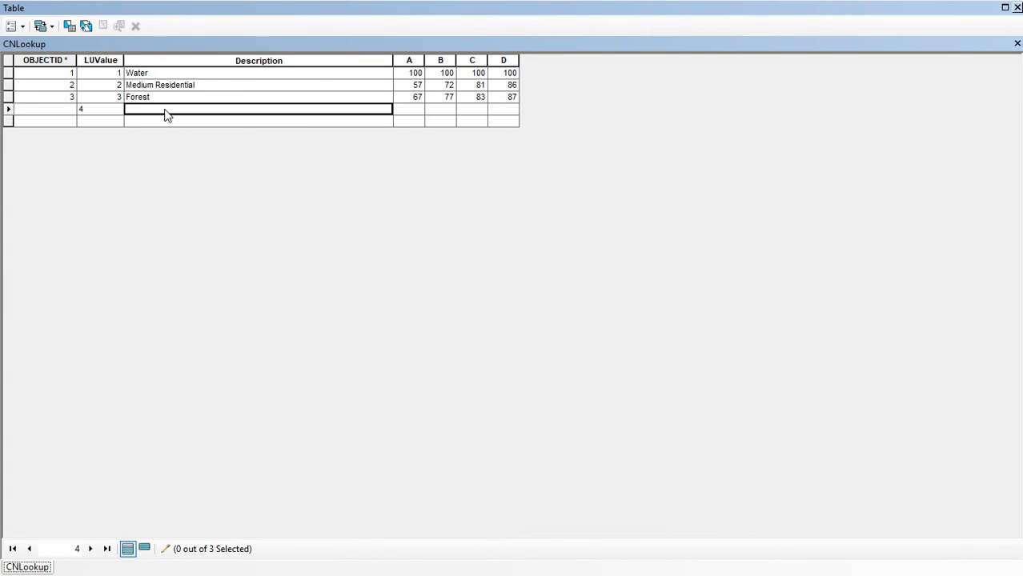
pyautogui.write('A')
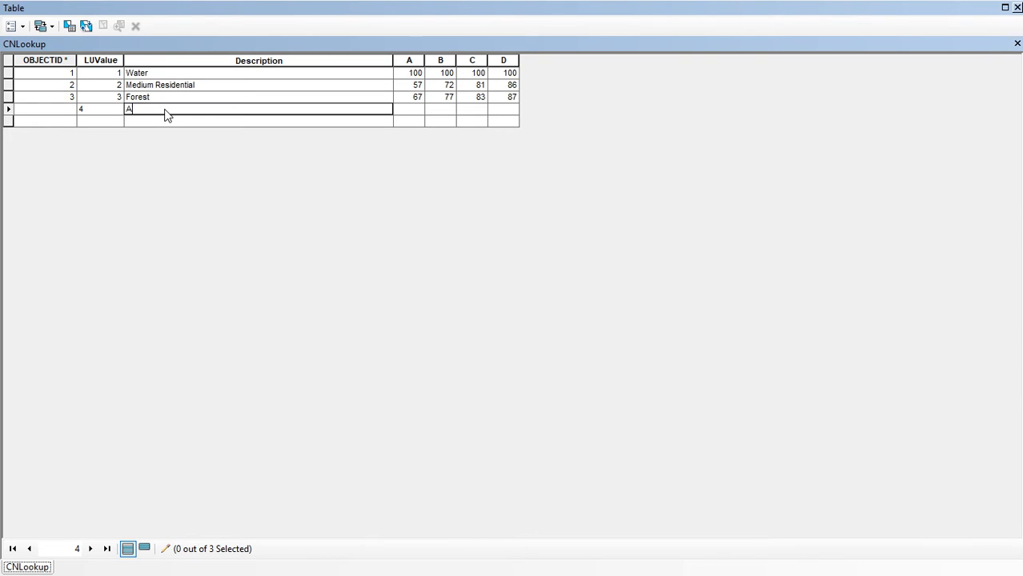
pyautogui.write('gricultural')
pyautogui.click(411, 112)
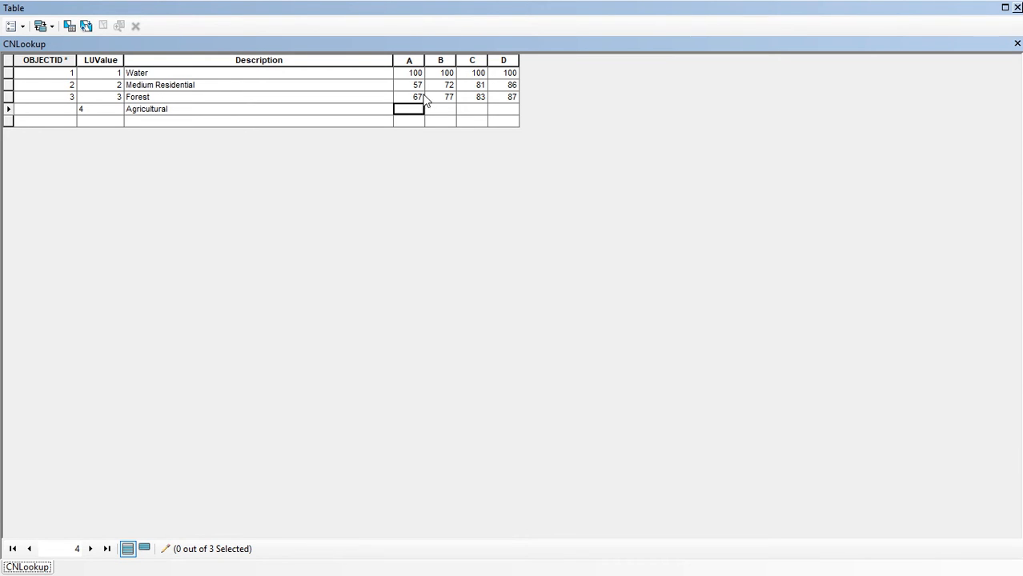
# Correct the Forest row's curve numbers to A 30, B 58, C 71 and D 78
pyautogui.click(421, 97)
pyautogui.moveTo(421, 94); pyautogui.dragTo(395, 93)
pyautogui.write('30')
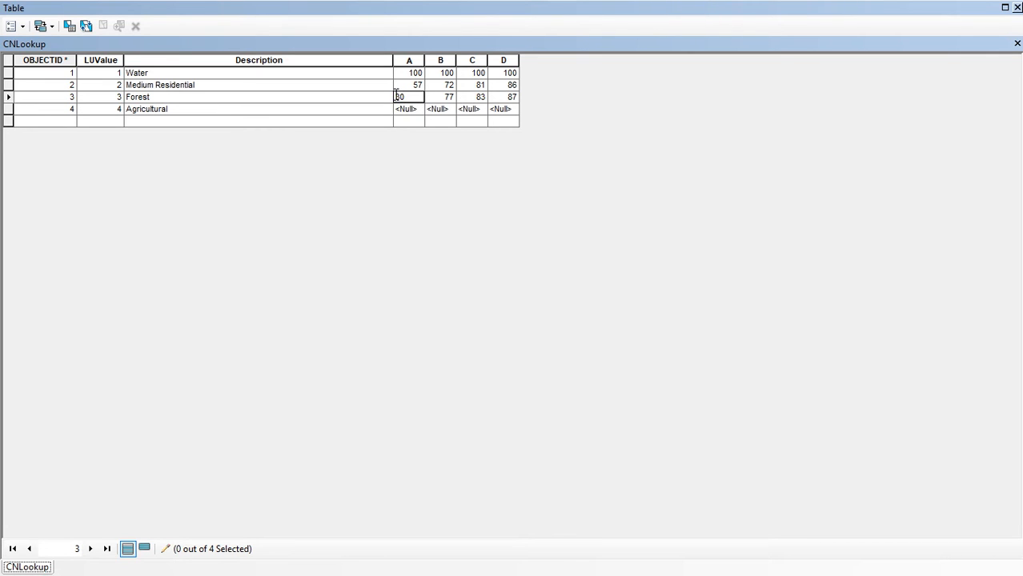
pyautogui.click(453, 96)
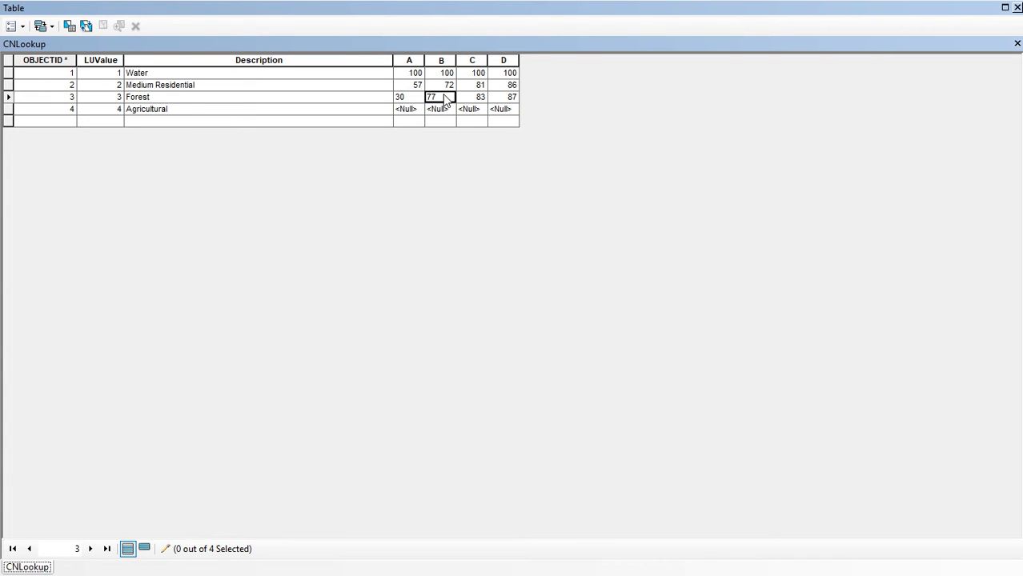
pyautogui.doubleClick(445, 97)
pyautogui.write('58')
pyautogui.doubleClick(480, 97)
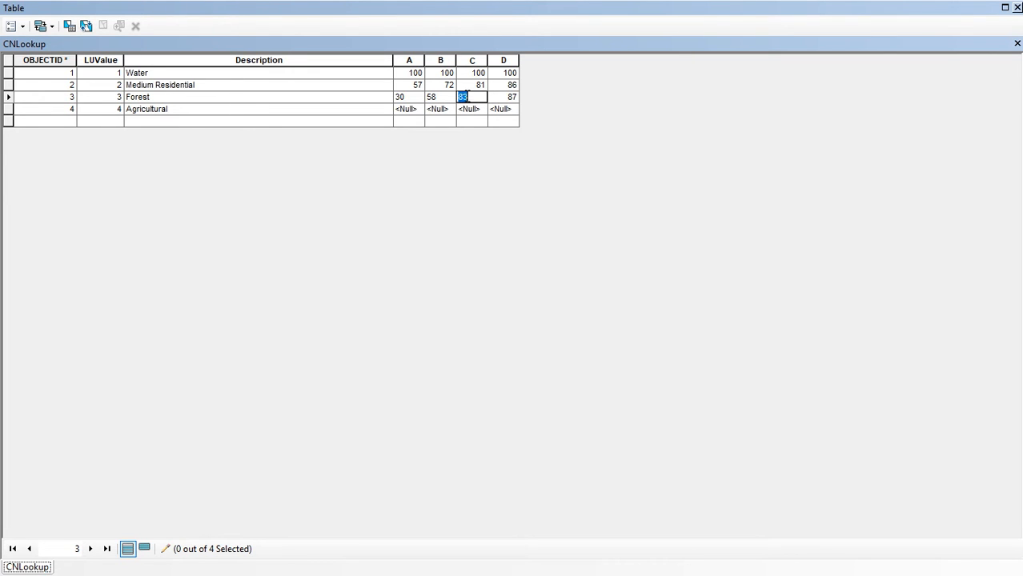
pyautogui.write('71')
pyautogui.click(515, 98)
pyautogui.doubleClick(512, 97)
pyautogui.write('7')
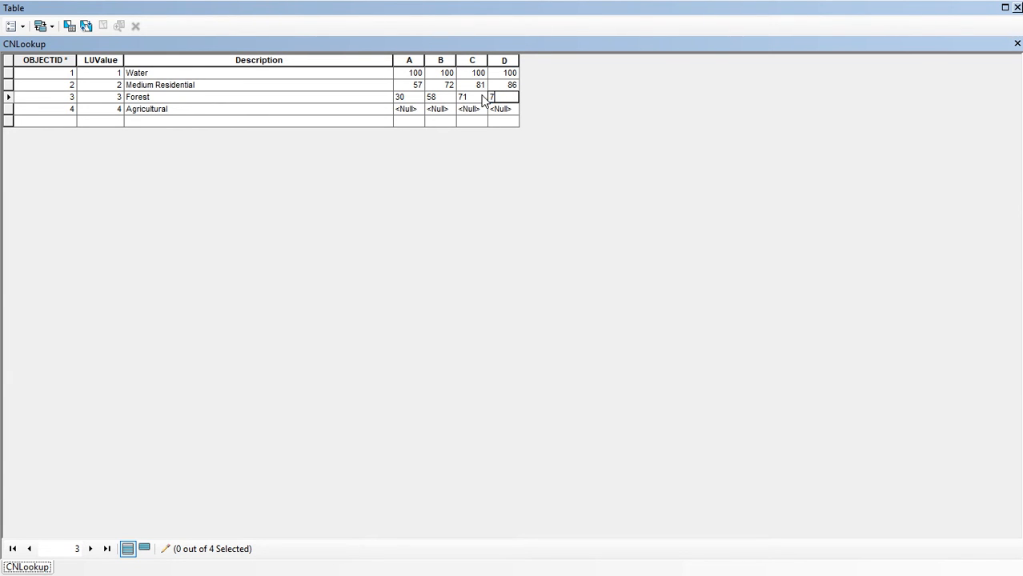
pyautogui.write('8')
pyautogui.click(500, 121)
# Enter curve numbers D 87, C 83, B 77 and A 67 in the Agricultural row
pyautogui.click(502, 109)
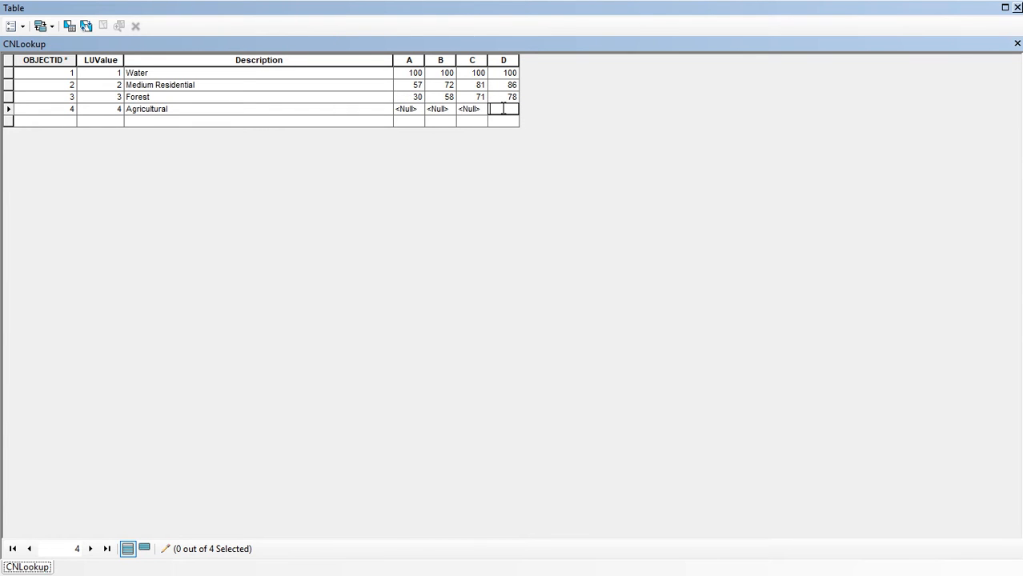
pyautogui.write('87')
pyautogui.click(475, 110)
pyautogui.write('83')
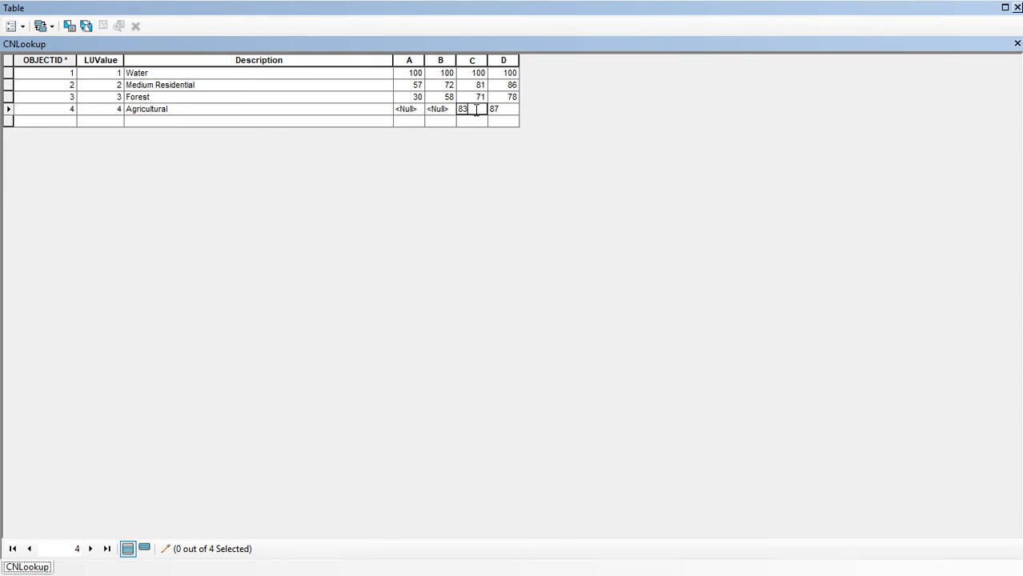
pyautogui.click(439, 109)
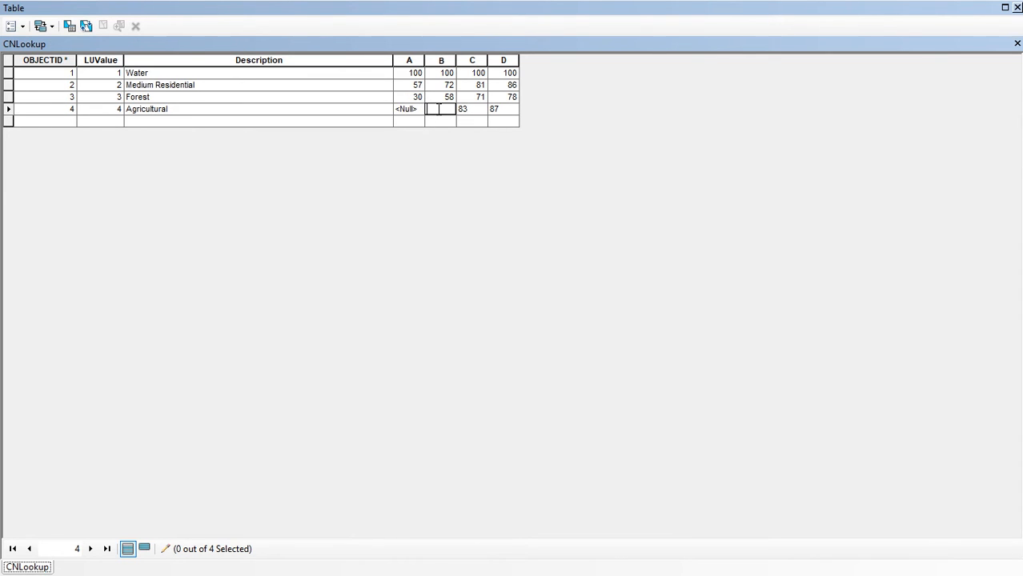
pyautogui.write('77')
pyautogui.click(411, 109)
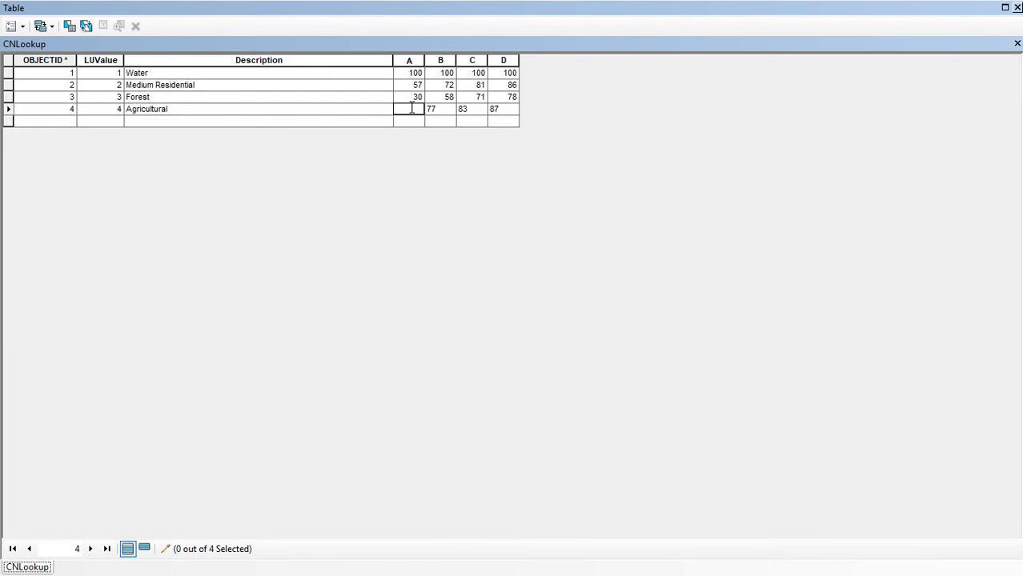
pyautogui.write('67')
pyautogui.click(180, 121)
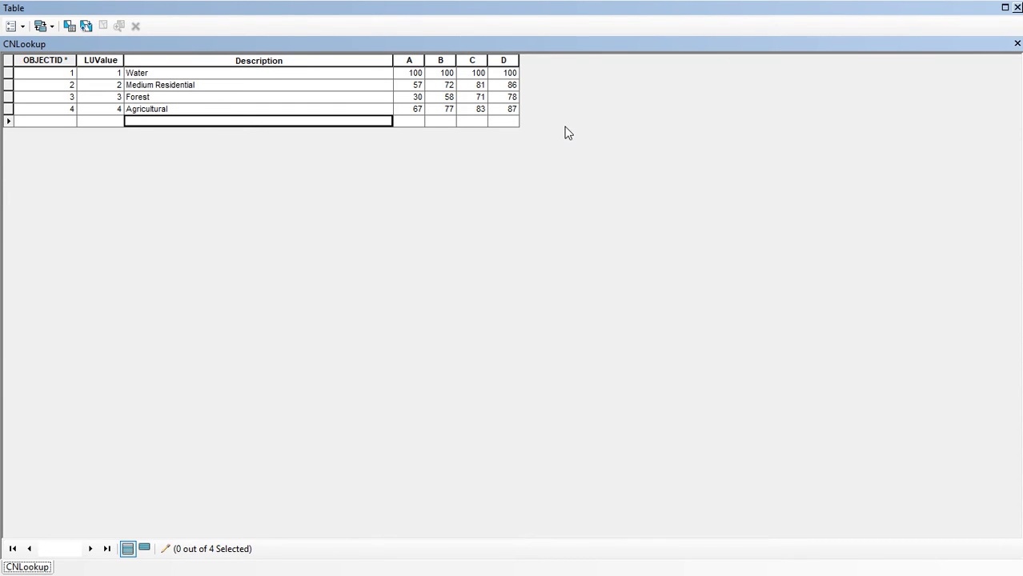
# Close the CNLookup table, then save its edits and the map document
pyautogui.click(1016, 8)
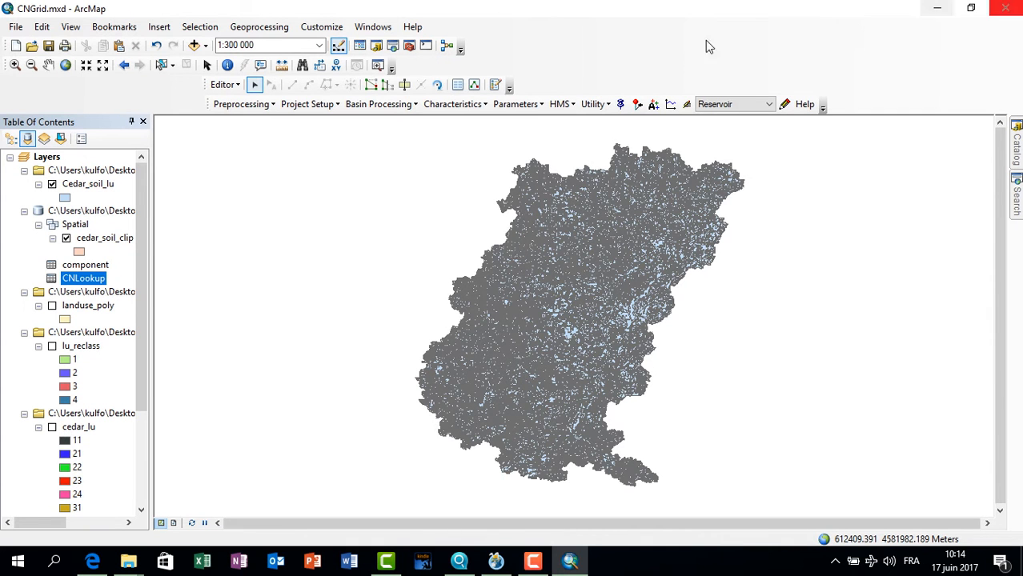
pyautogui.click(242, 90)
pyautogui.click(241, 136)
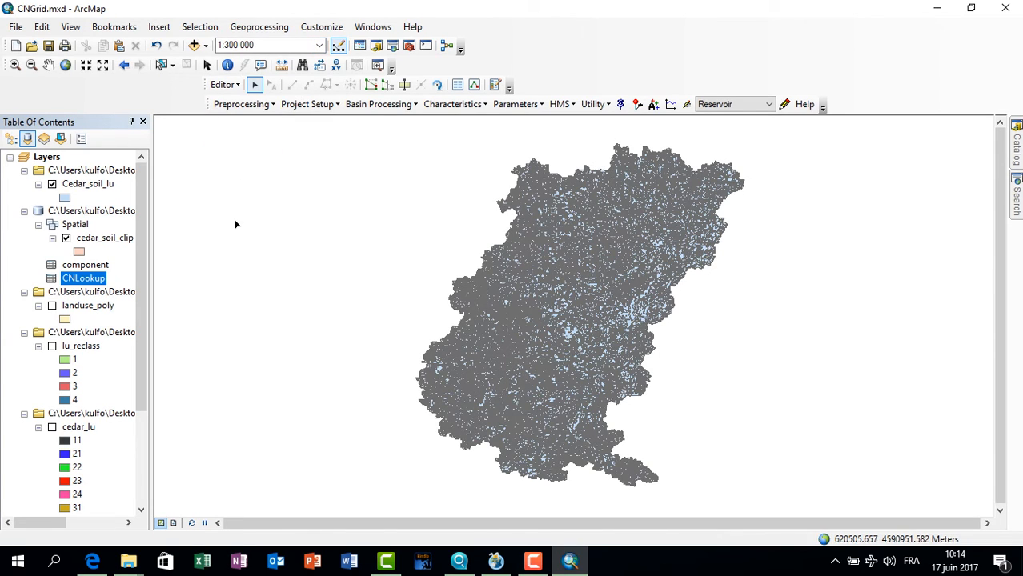
pyautogui.click(48, 46)
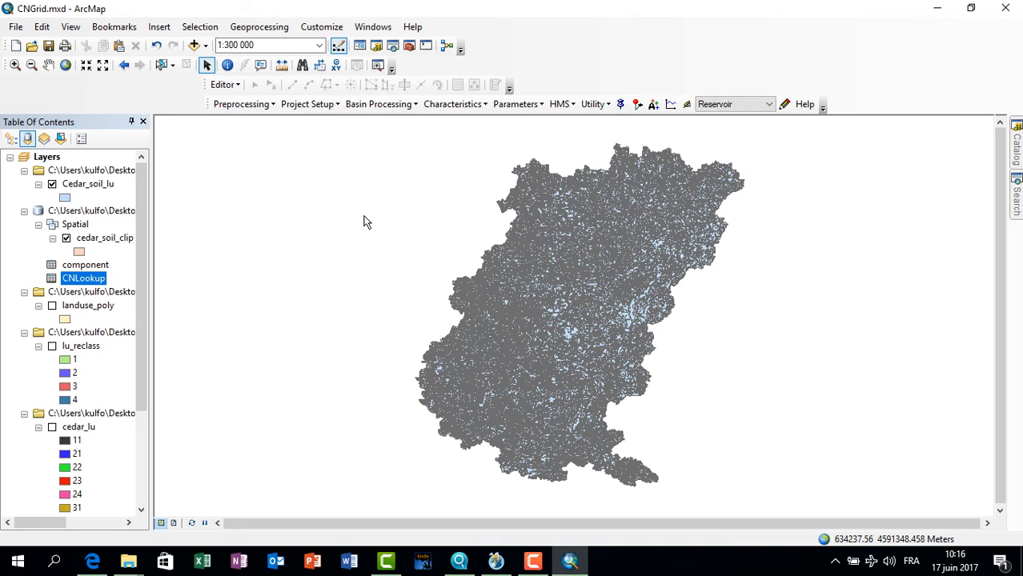
# Open the attribute table of the Cedar_soil_lu layer to review its soil and land use fields
pyautogui.click(94, 184)
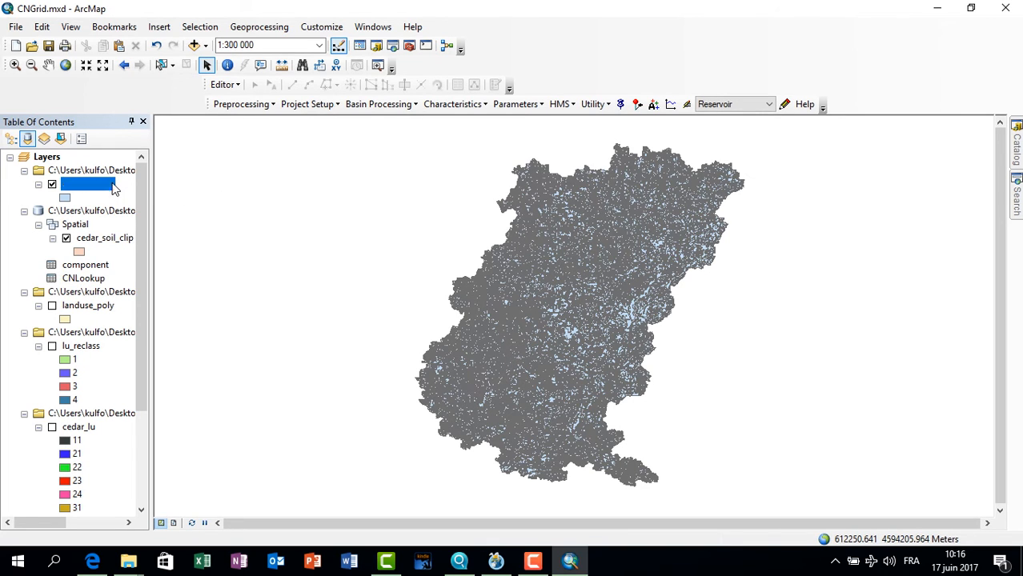
pyautogui.rightClick(111, 187)
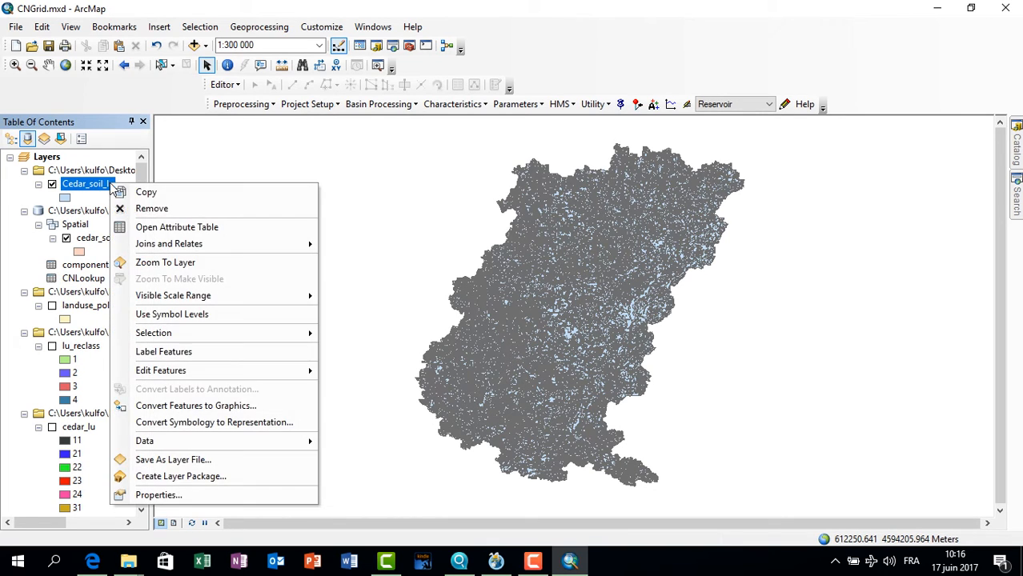
pyautogui.click(160, 228)
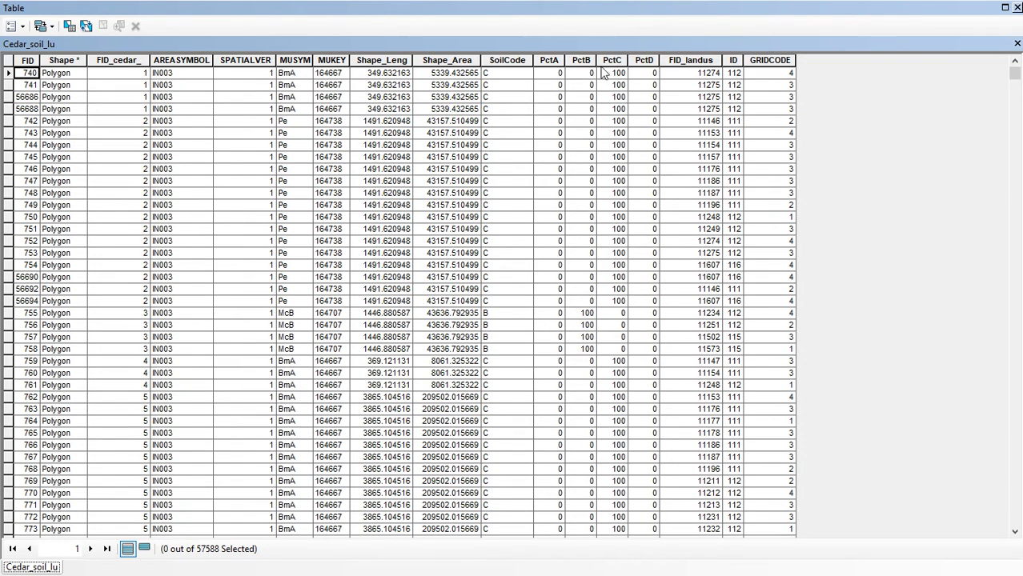
# Add a Short Integer field named LandUse to the Cedar_soil_lu attribute table
pyautogui.click(21, 26)
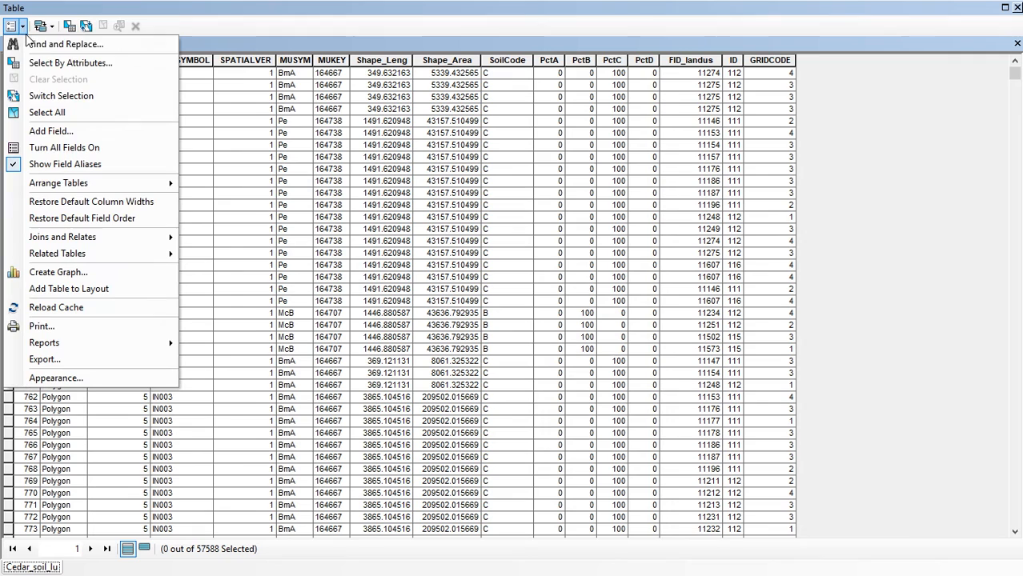
pyautogui.click(53, 130)
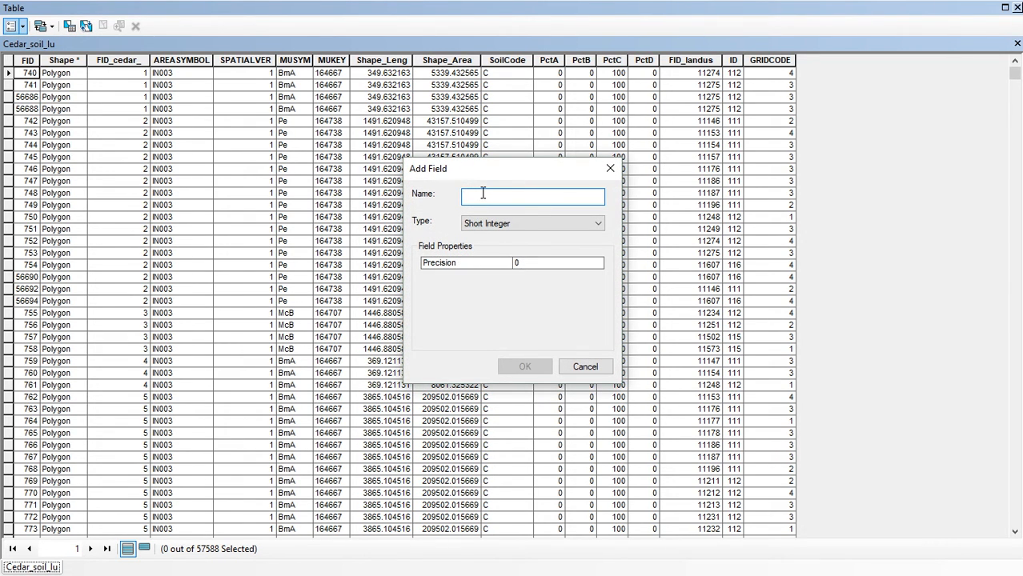
pyautogui.write('Land')
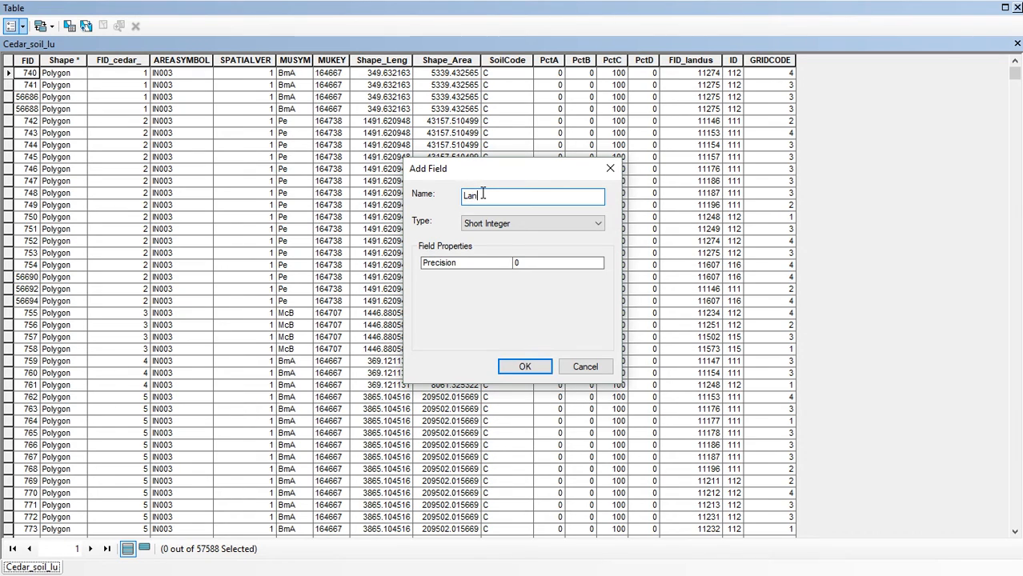
pyautogui.write('Use')
pyautogui.click(505, 367)
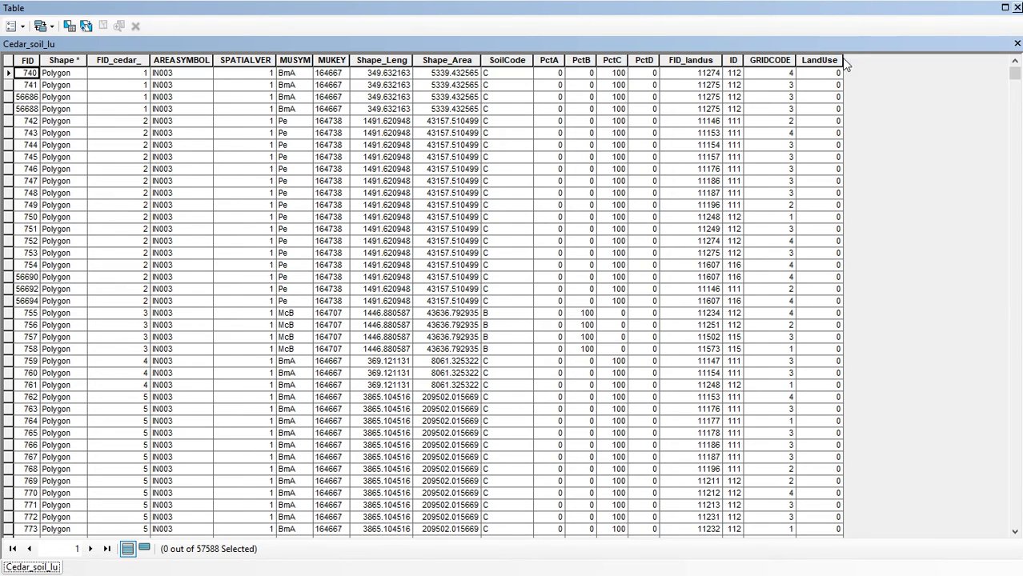
# Calculate the LandUse field of Cedar_soil_lu with the expression [GRIDCODE]
pyautogui.click(818, 61)
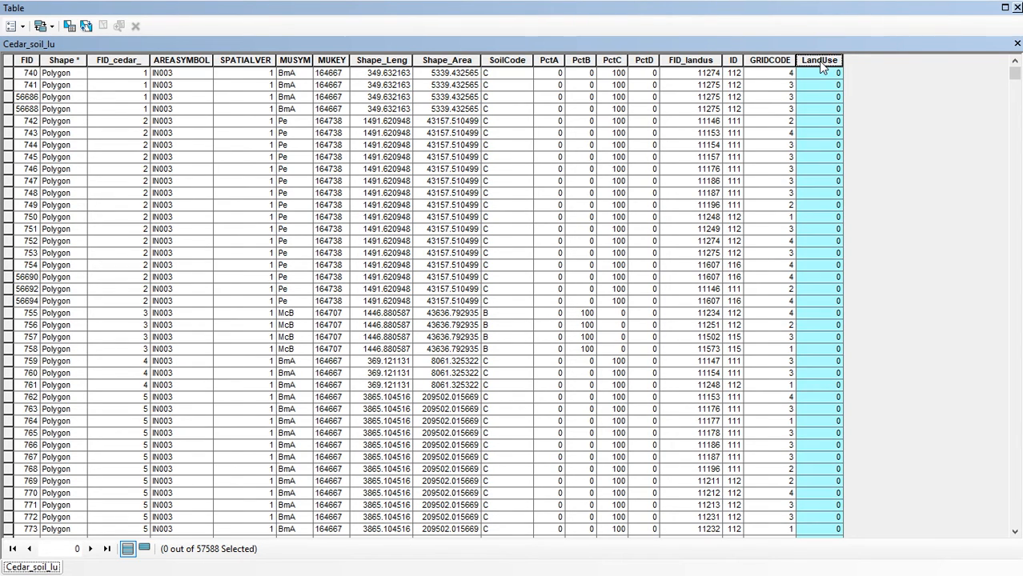
pyautogui.rightClick(819, 61)
pyautogui.click(865, 158)
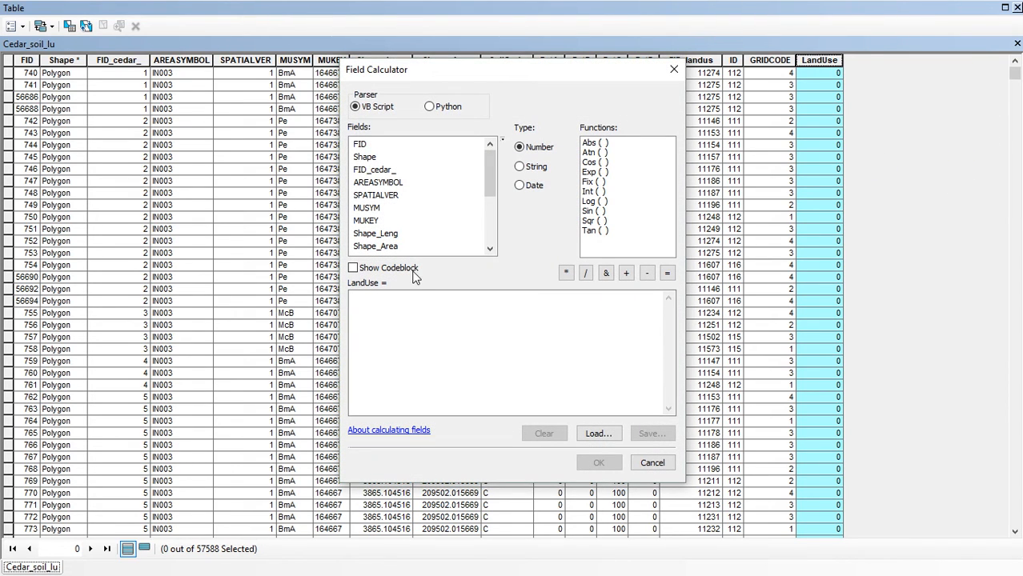
pyautogui.click(380, 299)
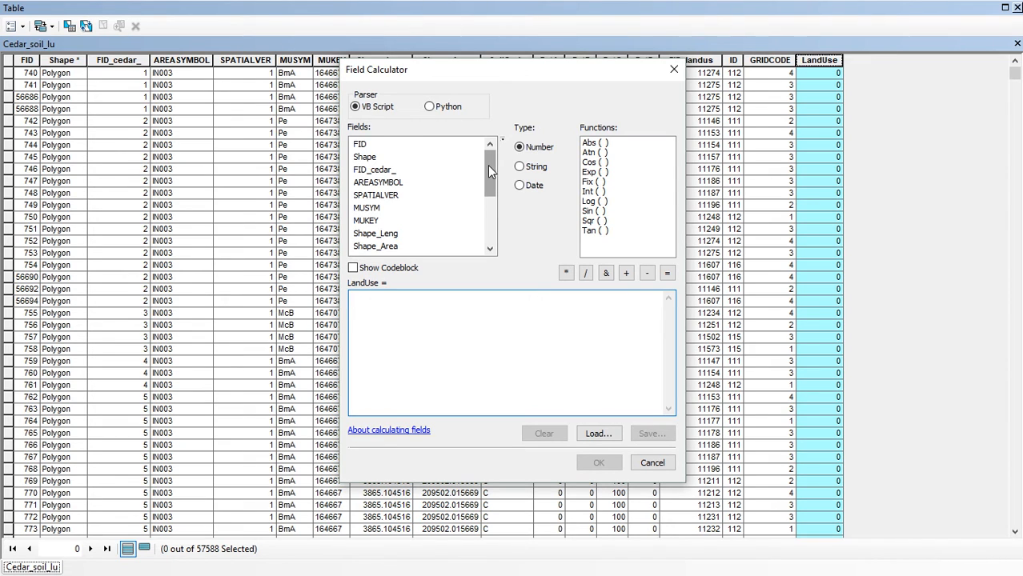
pyautogui.moveTo(489, 166); pyautogui.dragTo(490, 232)
pyautogui.doubleClick(384, 235)
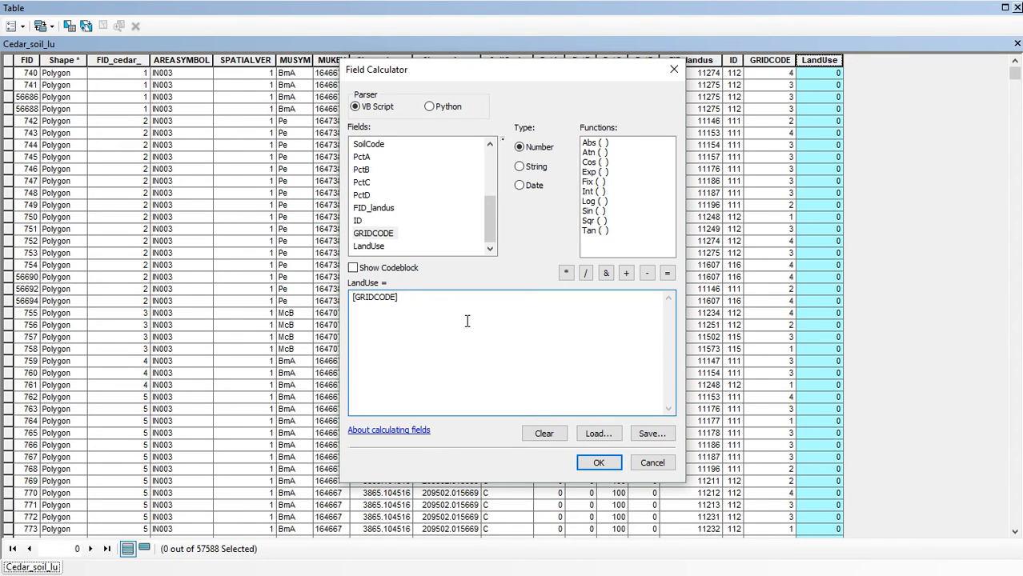
pyautogui.click(598, 464)
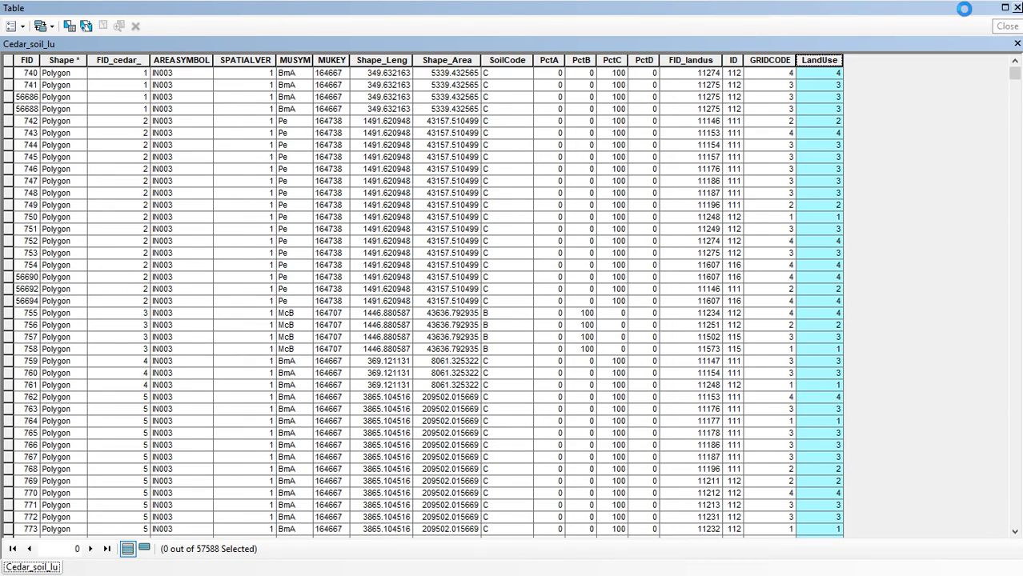
# Close the attribute table and open the HEC-GeoHMS Generate CN Grid tool
pyautogui.click(1016, 7)
pyautogui.click(232, 85)
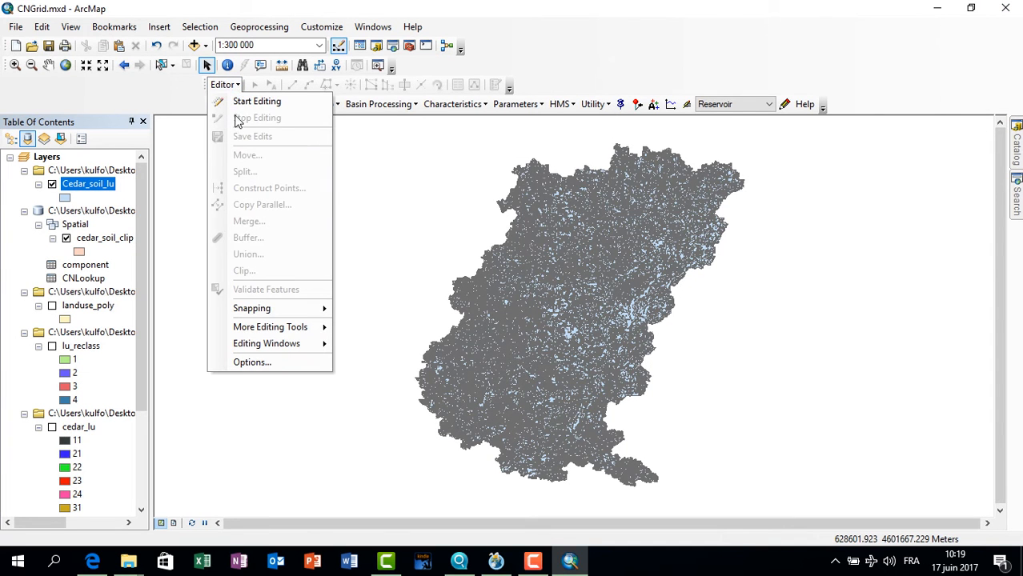
pyautogui.click(95, 190)
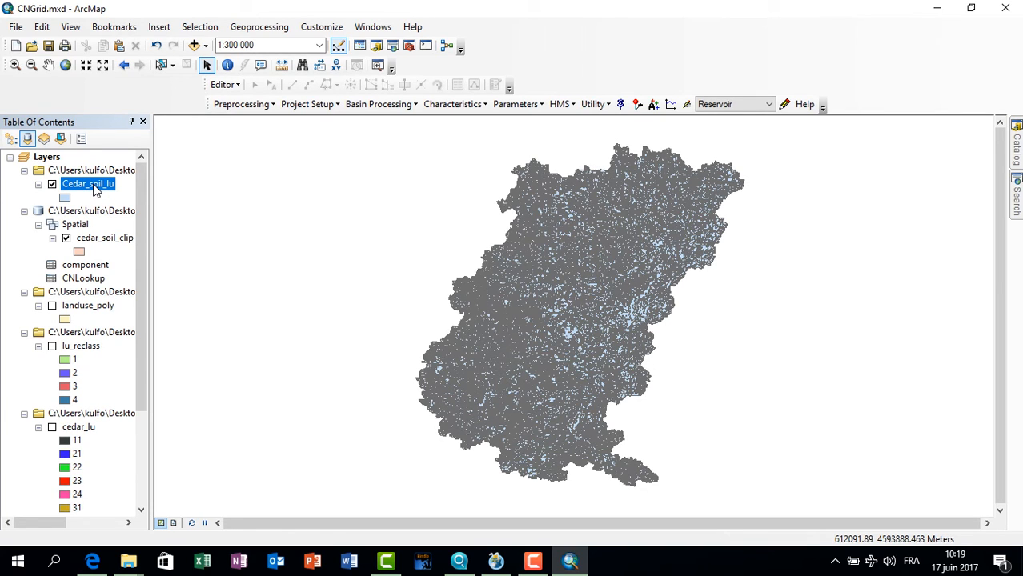
pyautogui.click(593, 104)
pyautogui.click(620, 141)
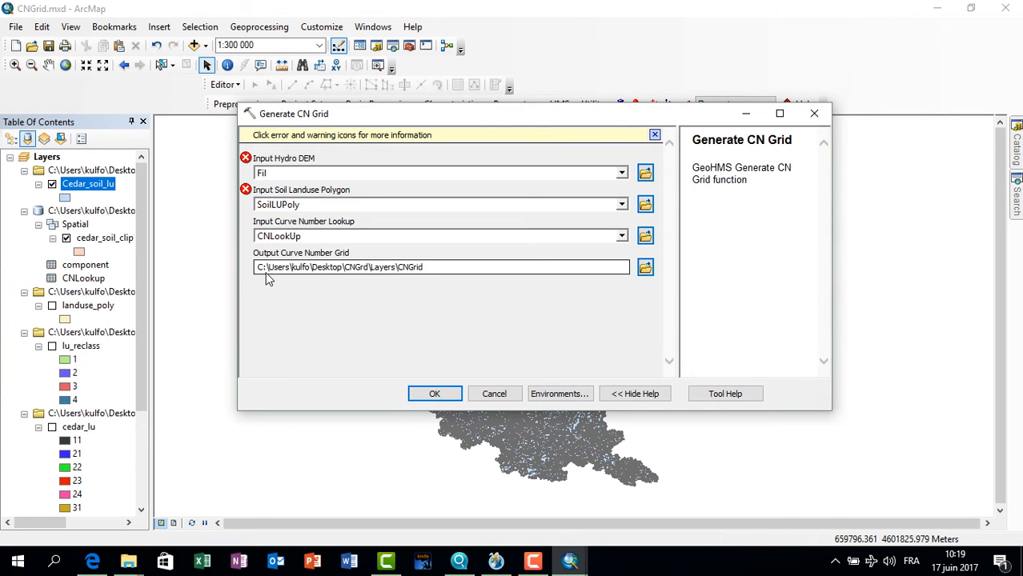
# Set the input hydro DEM to cedar_dem from the cngrid folder, allowing the ActiveX interaction
pyautogui.click(645, 175)
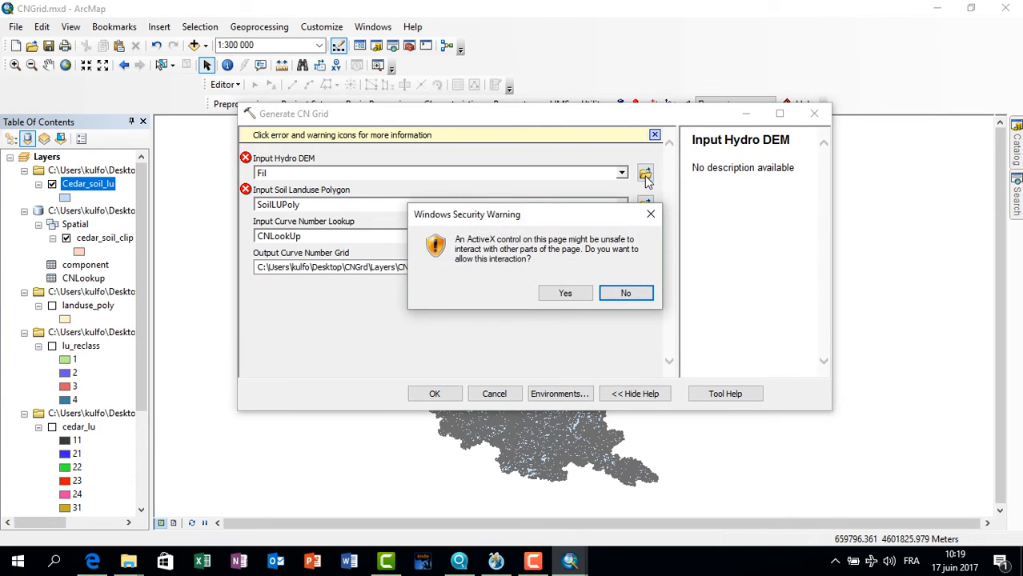
pyautogui.click(565, 292)
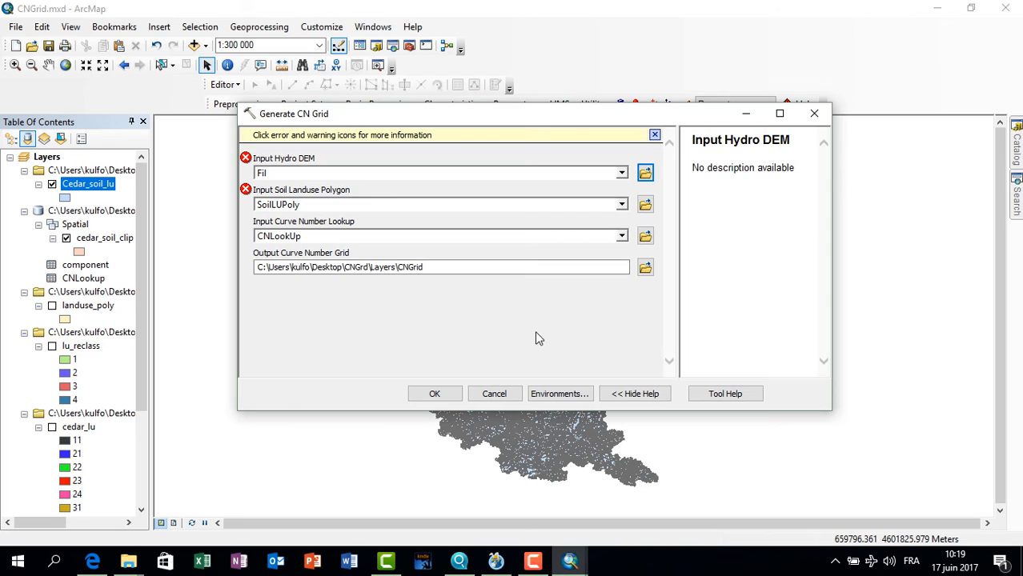
pyautogui.click(645, 173)
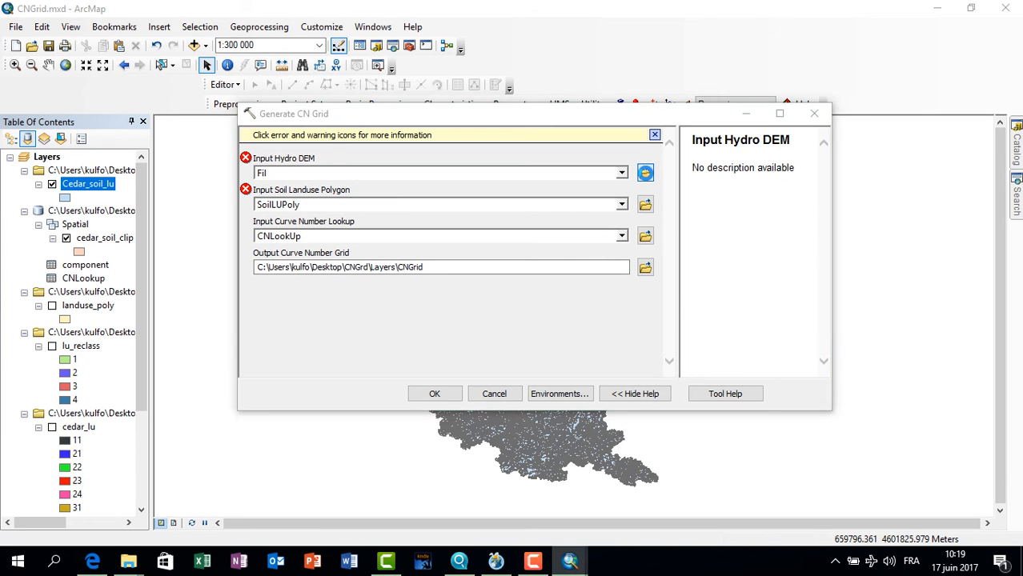
pyautogui.click(398, 204)
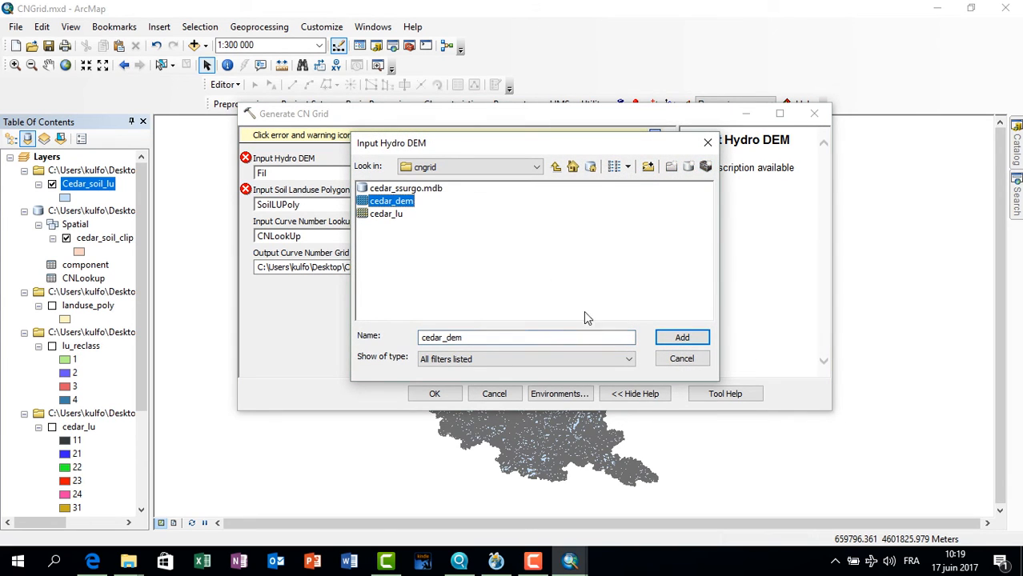
pyautogui.click(682, 337)
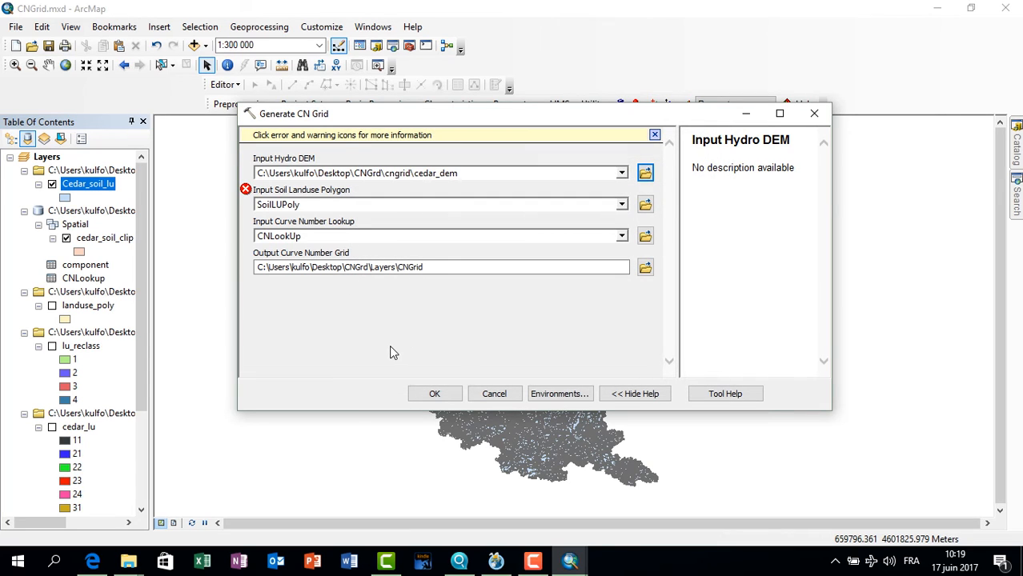
# Set the input soil landuse polygon to Cedar_soil_lu.shp from the cngrid folder
pyautogui.click(645, 206)
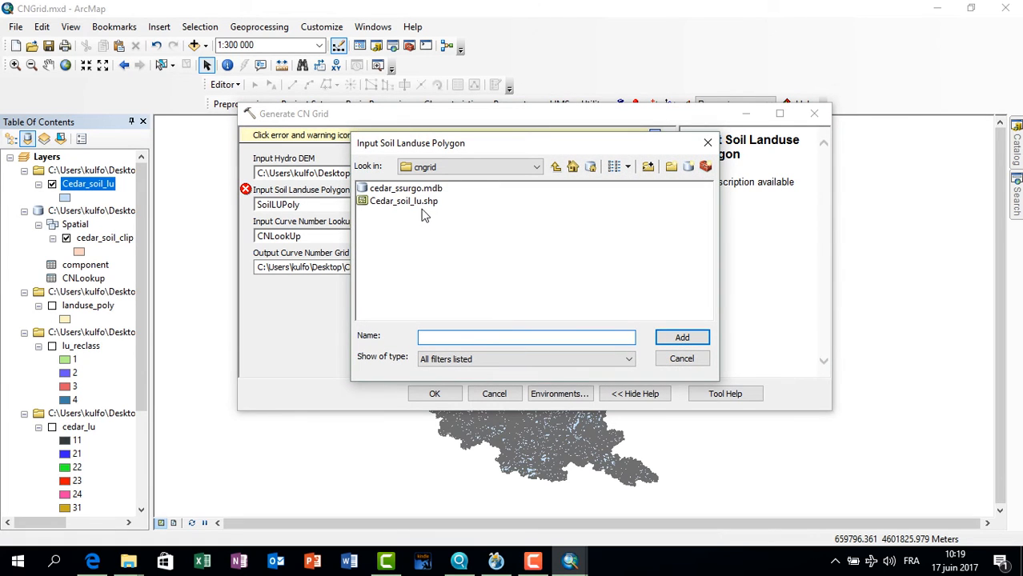
pyautogui.click(418, 203)
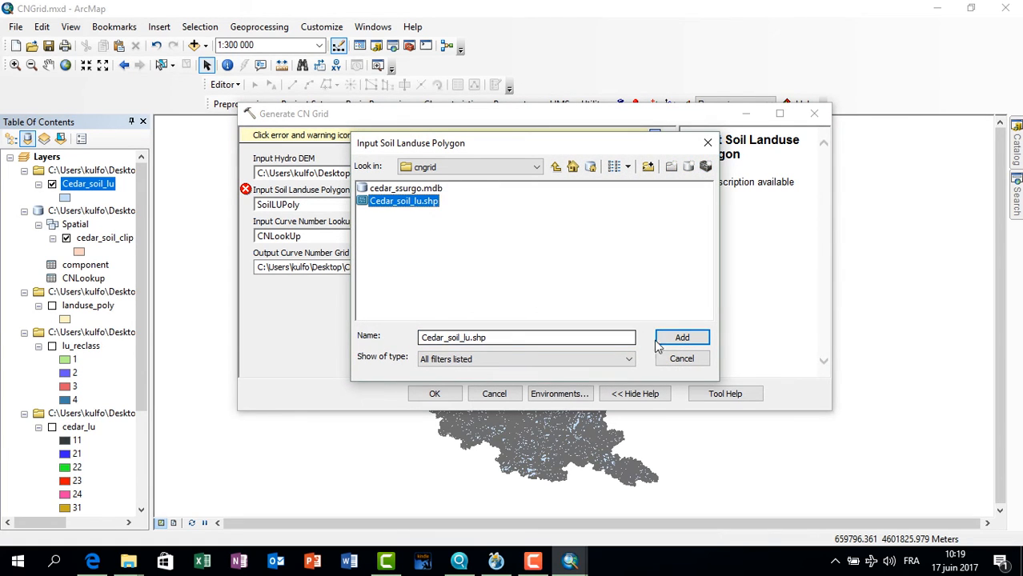
pyautogui.click(682, 339)
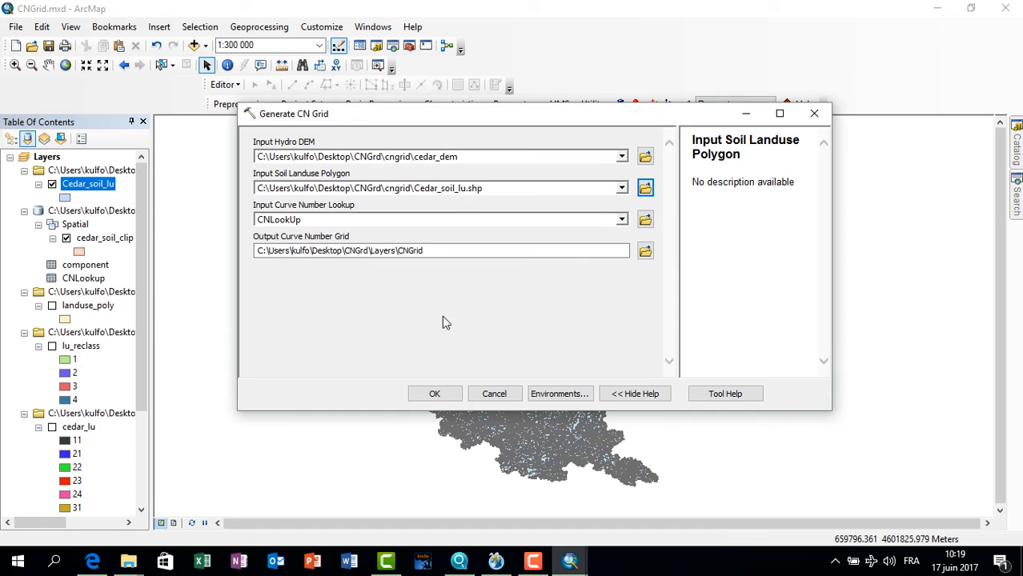
# Set the input curve number lookup to the CNLookup table in cedar_ssurgo.mdb
pyautogui.click(647, 222)
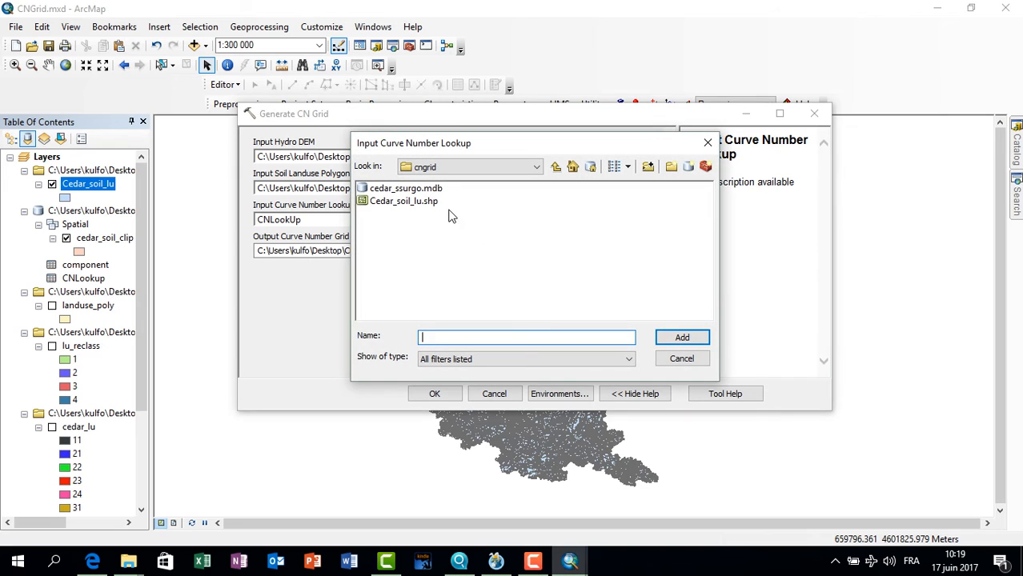
pyautogui.doubleClick(428, 189)
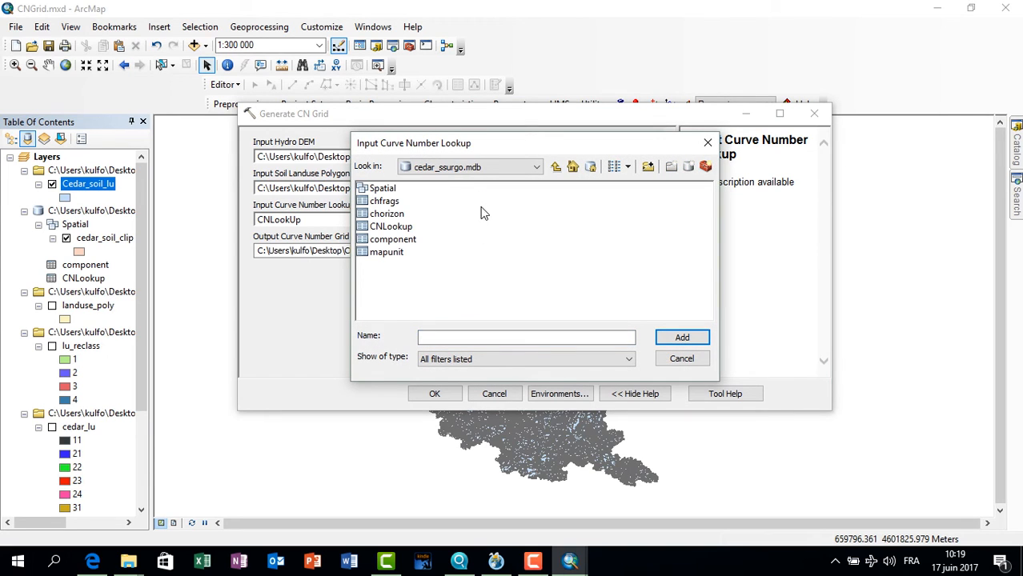
pyautogui.click(399, 226)
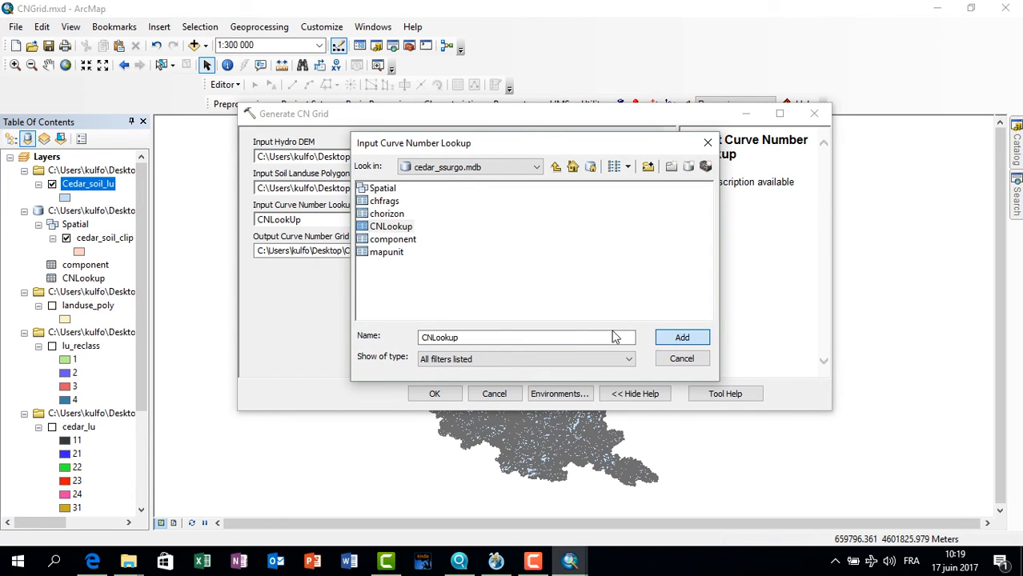
pyautogui.click(682, 337)
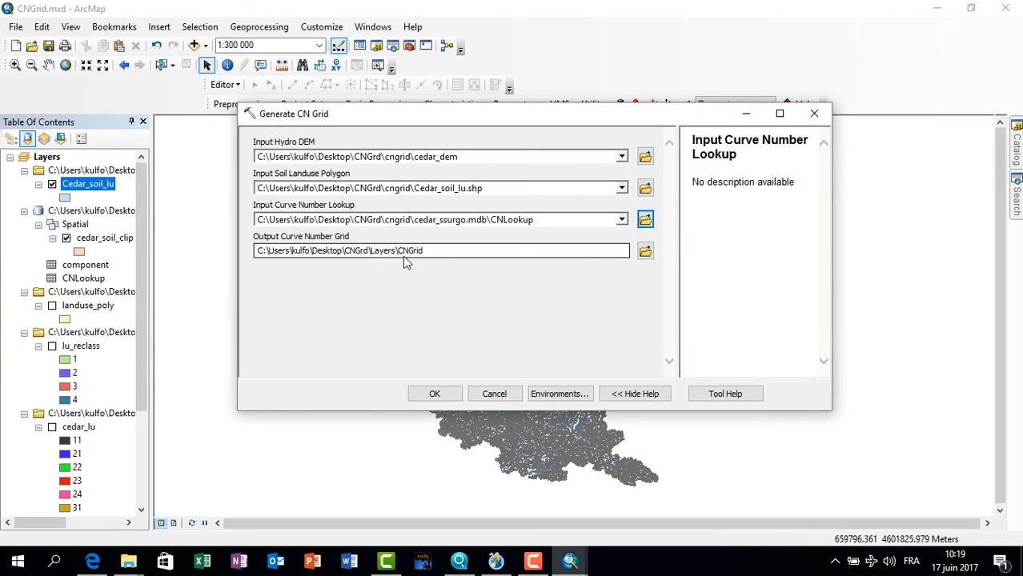
# Try to set the output curve number grid to CNGrid directly in the CNGrd folder
pyautogui.click(646, 253)
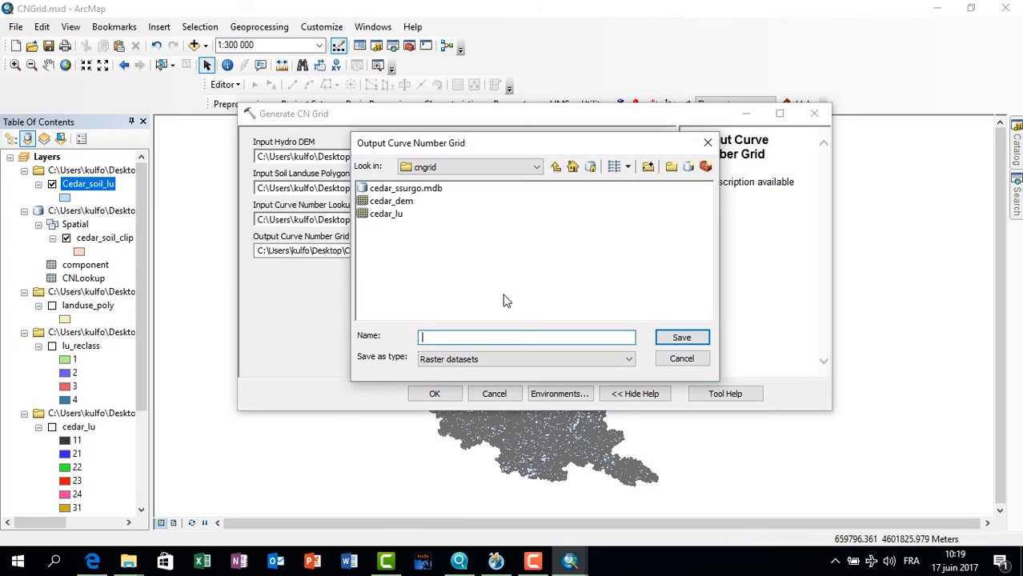
pyautogui.click(555, 168)
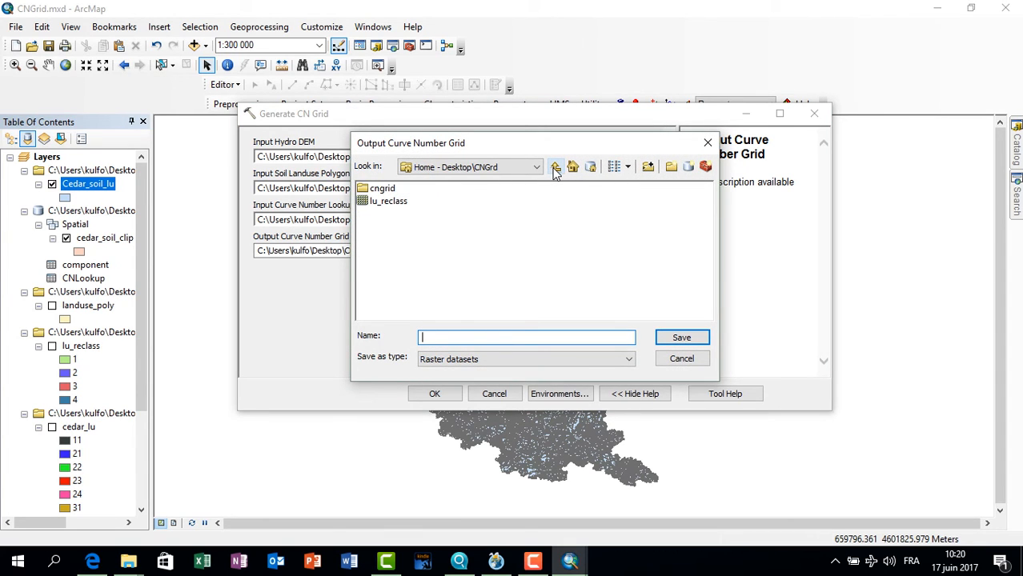
pyautogui.click(387, 191)
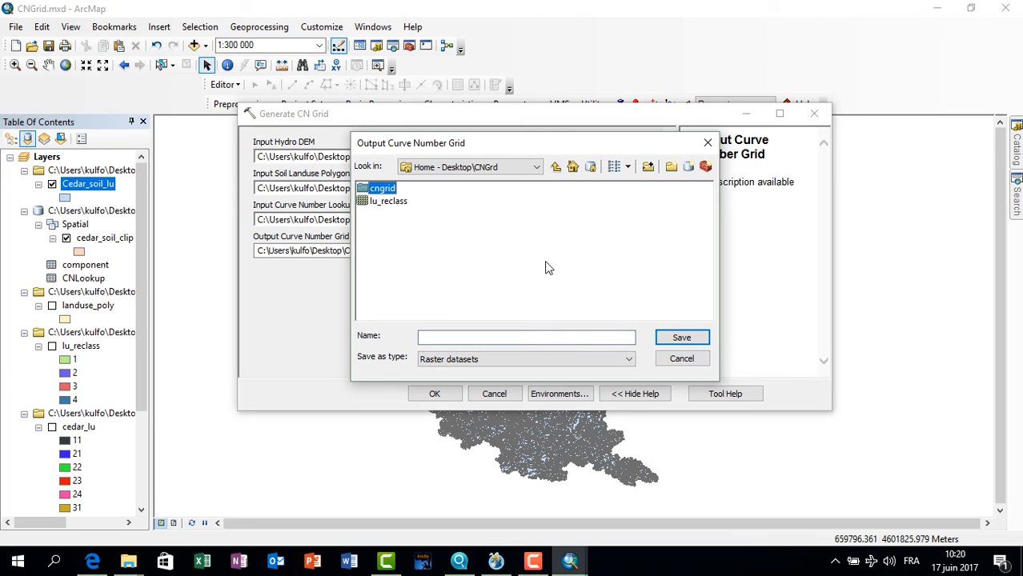
pyautogui.click(690, 341)
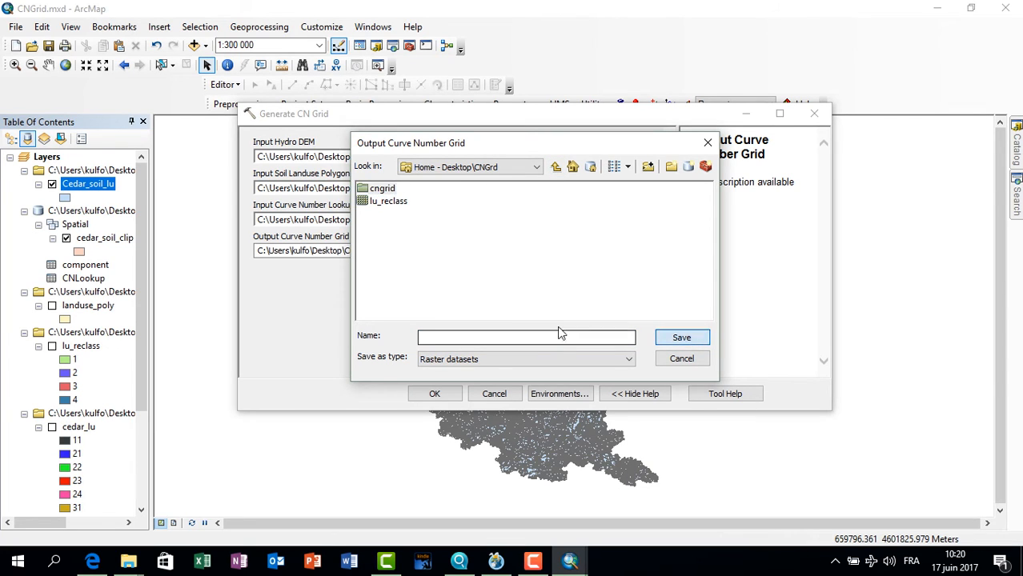
pyautogui.click(428, 335)
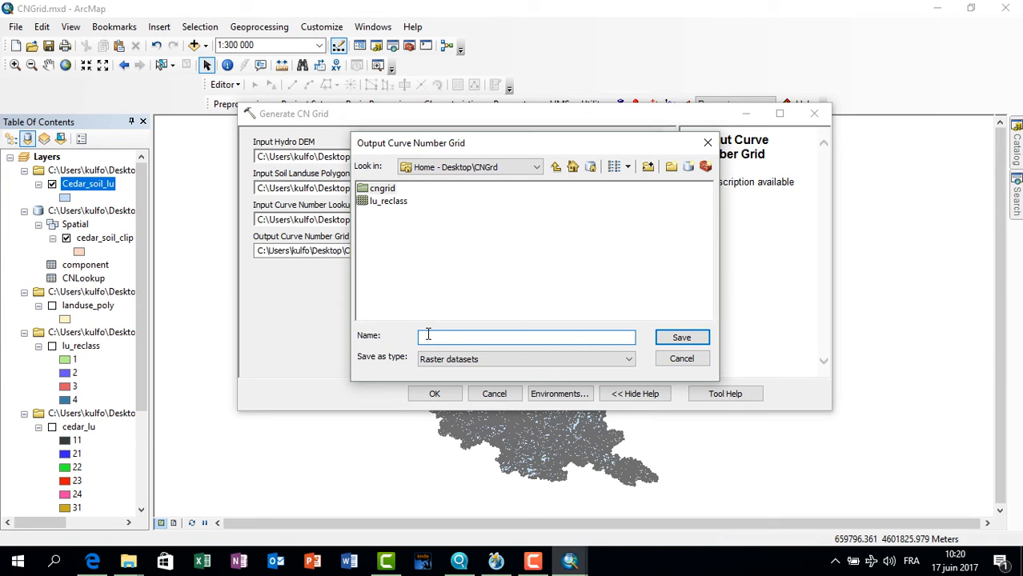
pyautogui.write('CNGRID')
pyautogui.press('BackSpace')
pyautogui.press('BackSpace')
pyautogui.press('BackSpace')
pyautogui.write('rid')
pyautogui.click(681, 337)
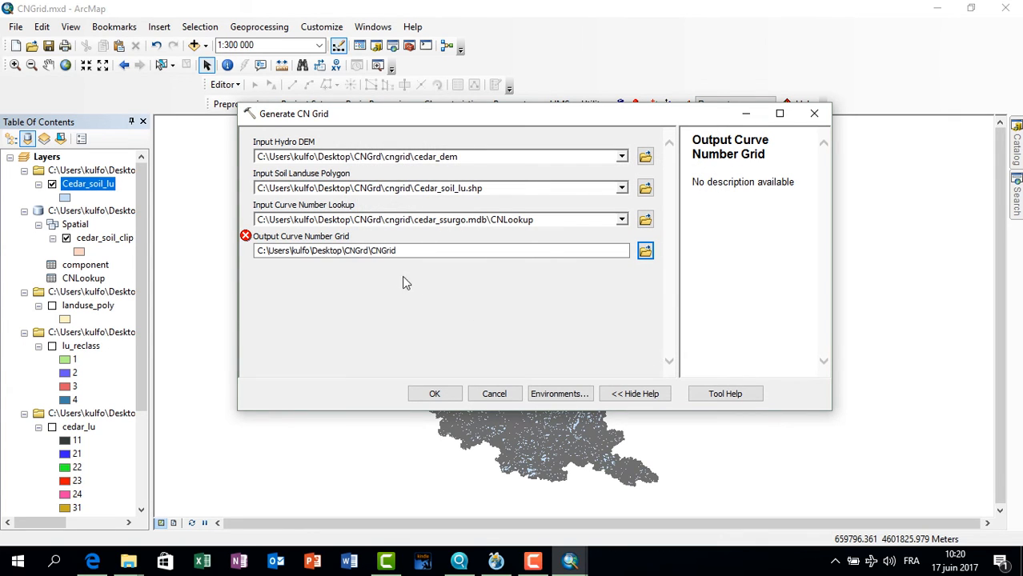
# Set the output curve number grid to CNGrid inside the cngrid folder and generate the grid
pyautogui.click(645, 252)
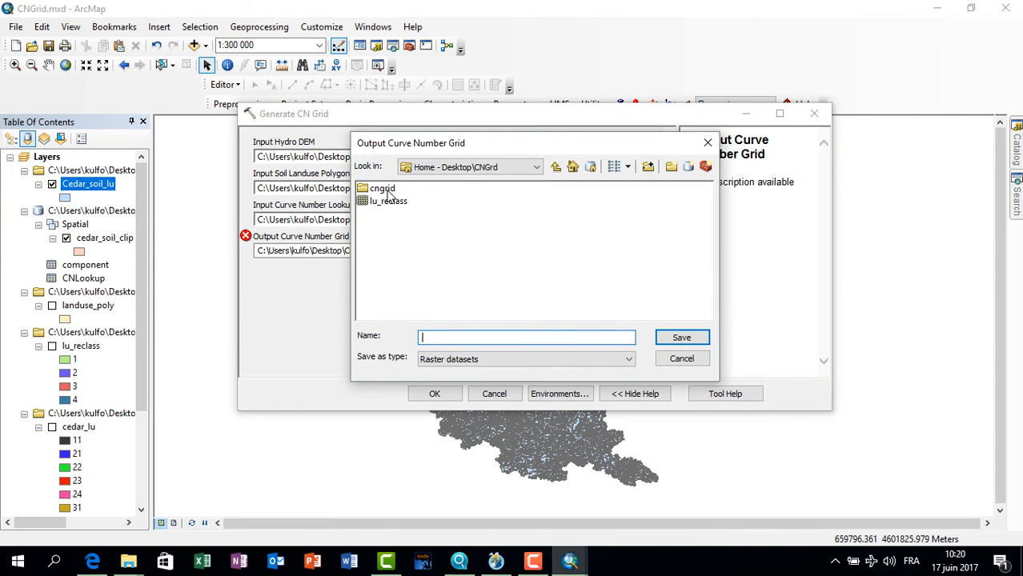
pyautogui.doubleClick(389, 192)
pyautogui.click(441, 337)
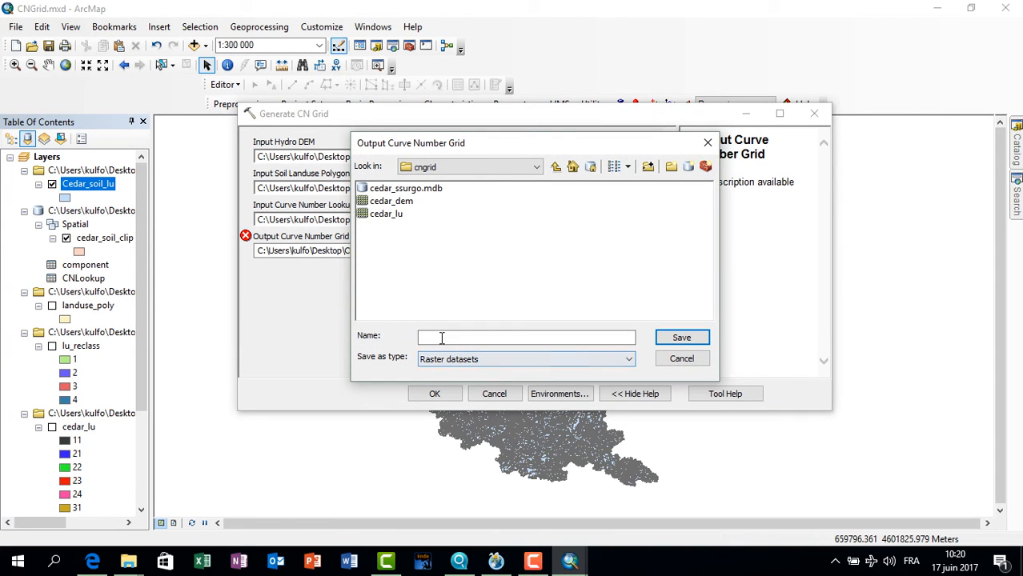
pyautogui.write('CNgrid')
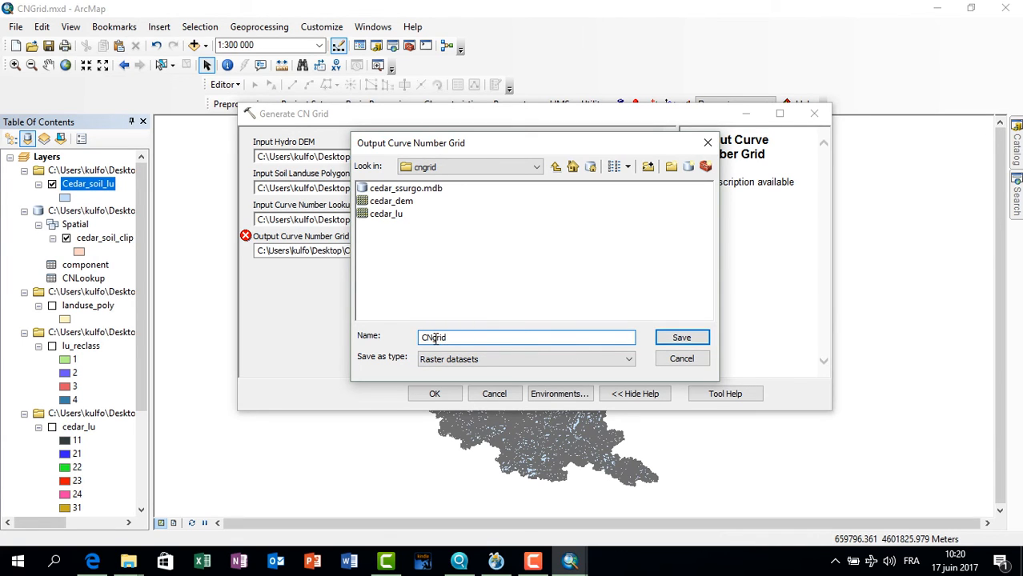
pyautogui.moveTo(432, 337); pyautogui.dragTo(450, 337)
pyautogui.write('Grid')
pyautogui.click(708, 337)
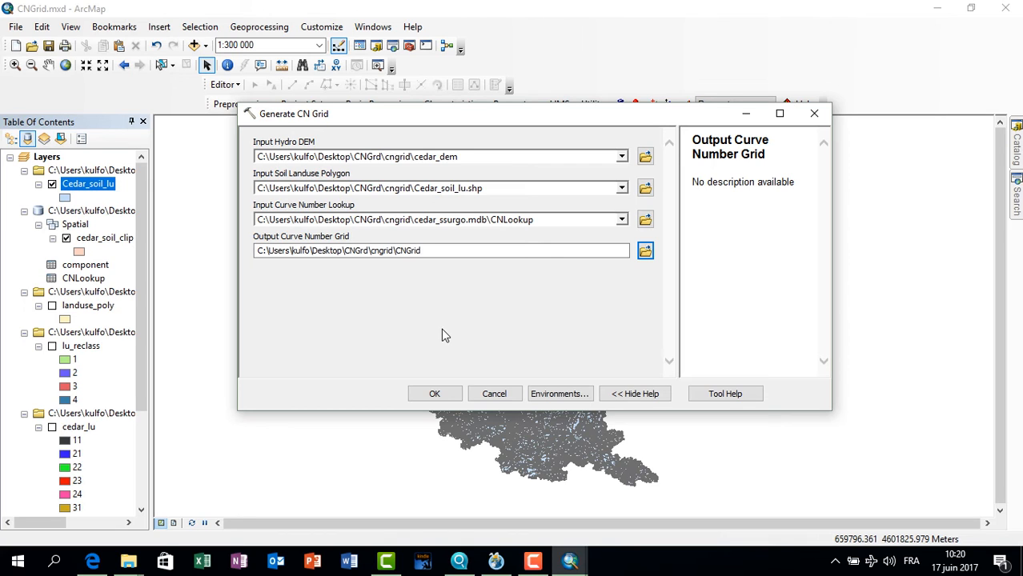
pyautogui.click(435, 393)
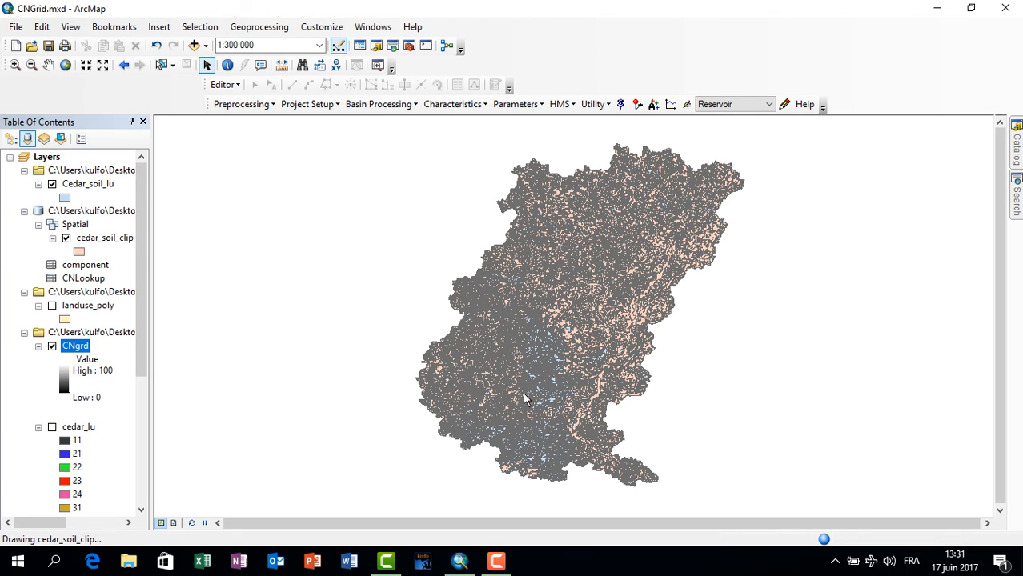
# Hide the cedar_soil_clip and Cedar_soil_lu layers so that only the CNgrd raster is displayed
pyautogui.click(66, 238)
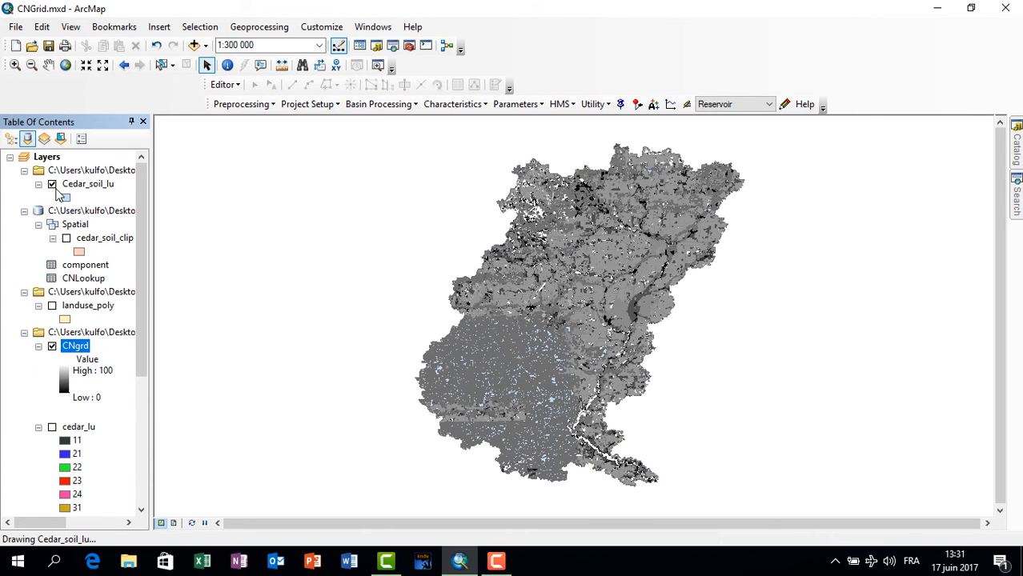
pyautogui.click(52, 185)
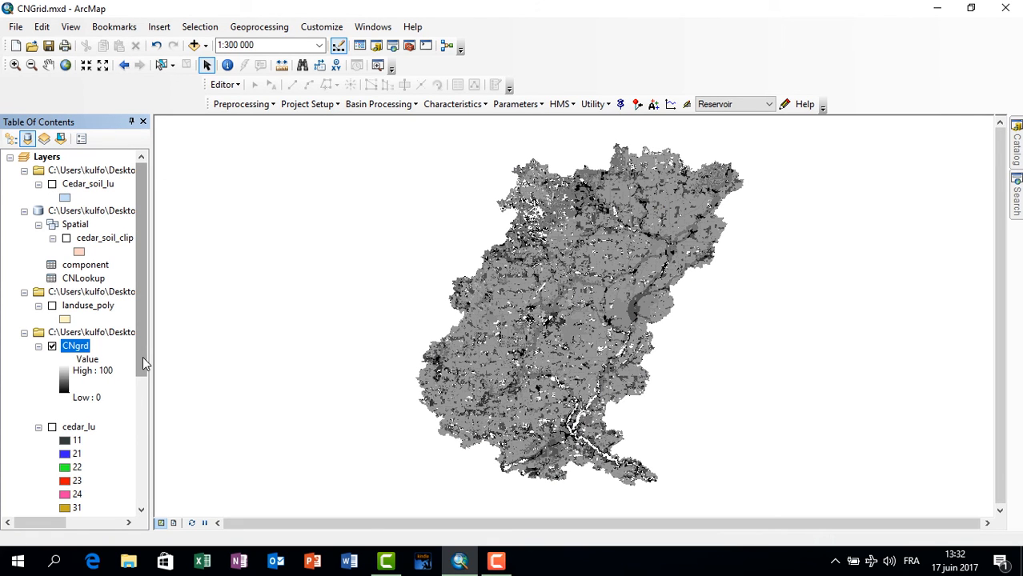
pyautogui.moveTo(142, 364); pyautogui.dragTo(135, 293)
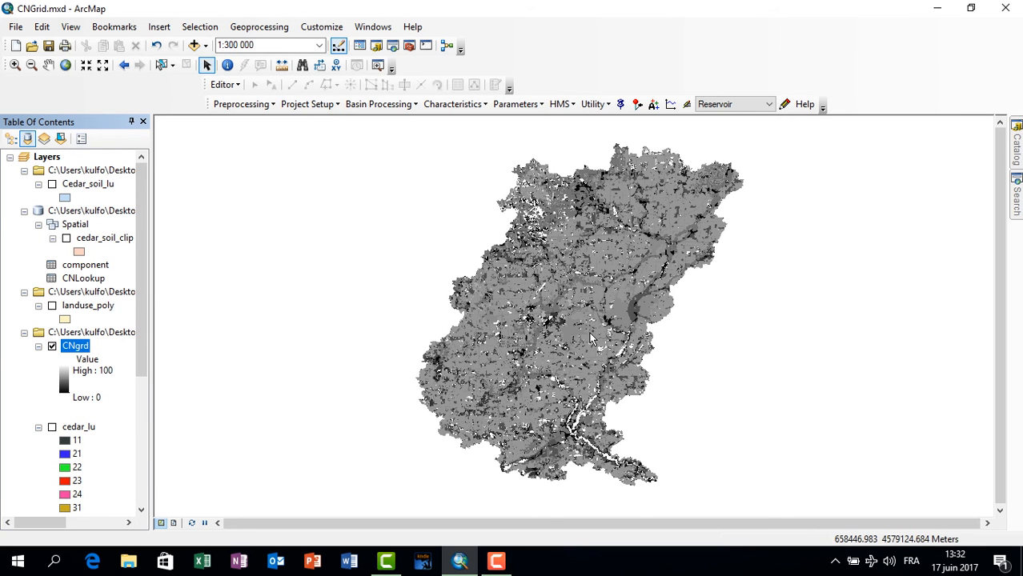
pyautogui.scroll(-2, 555, 332)
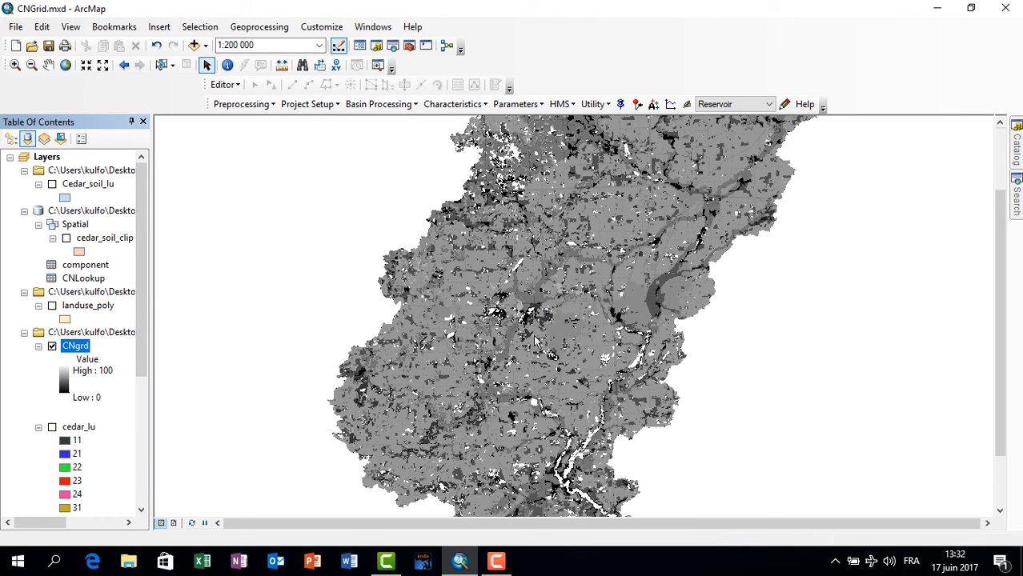
pyautogui.rightClick(534, 341)
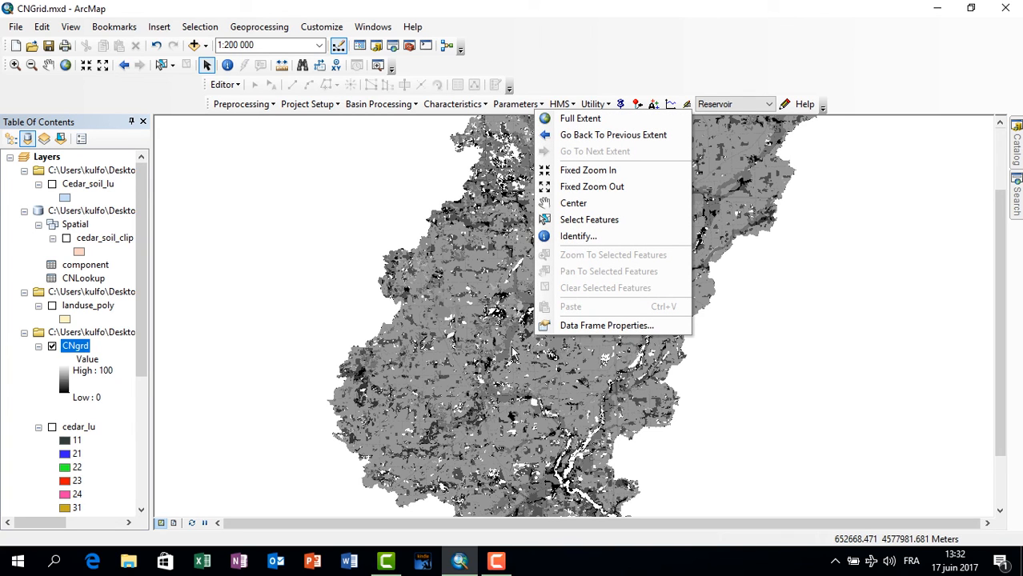
pyautogui.click(748, 400)
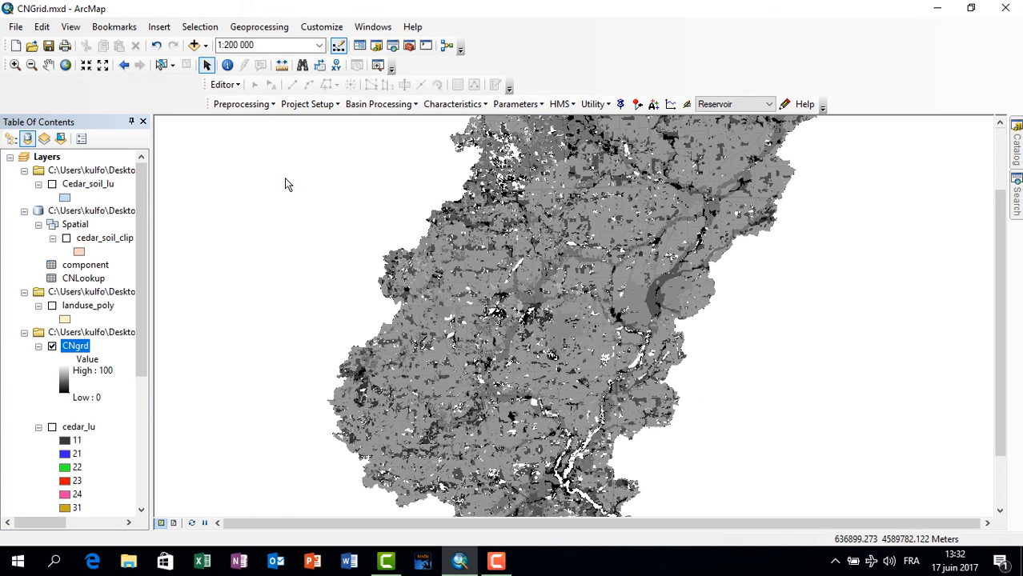
pyautogui.scroll(2, 345, 261)
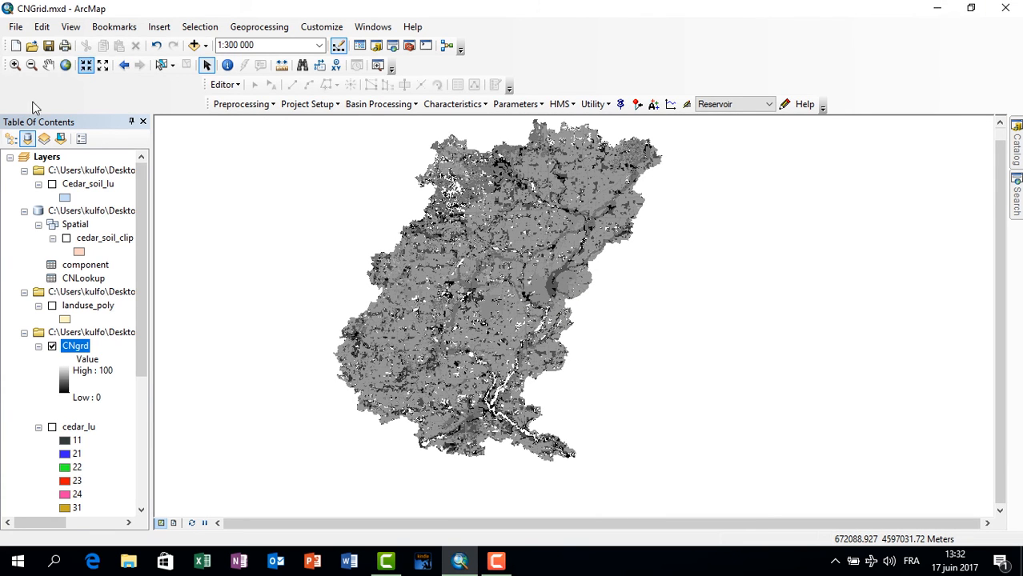
# Identify the CNgrd pixel values at two locations inside the watershed
pyautogui.click(205, 69)
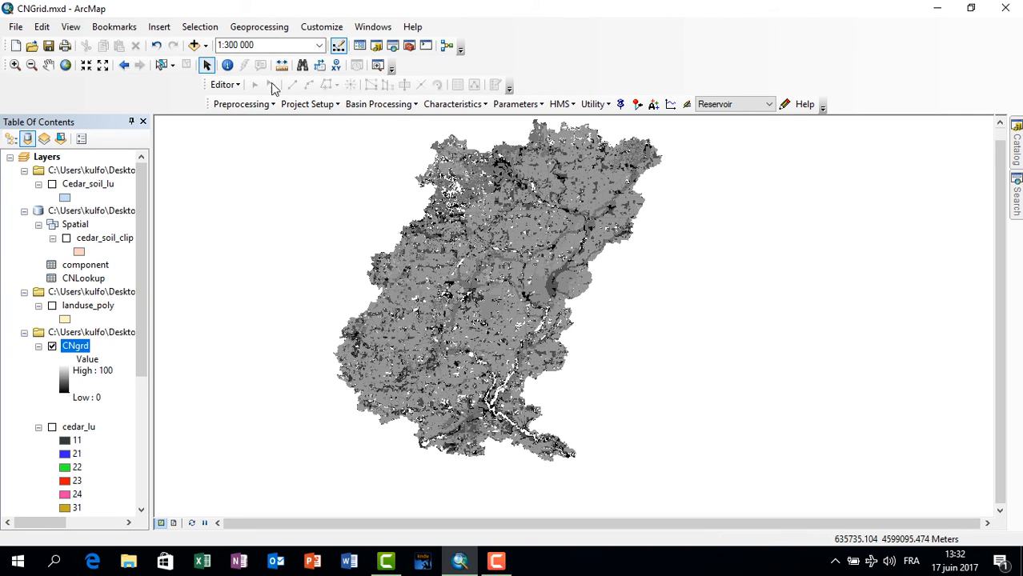
pyautogui.click(227, 65)
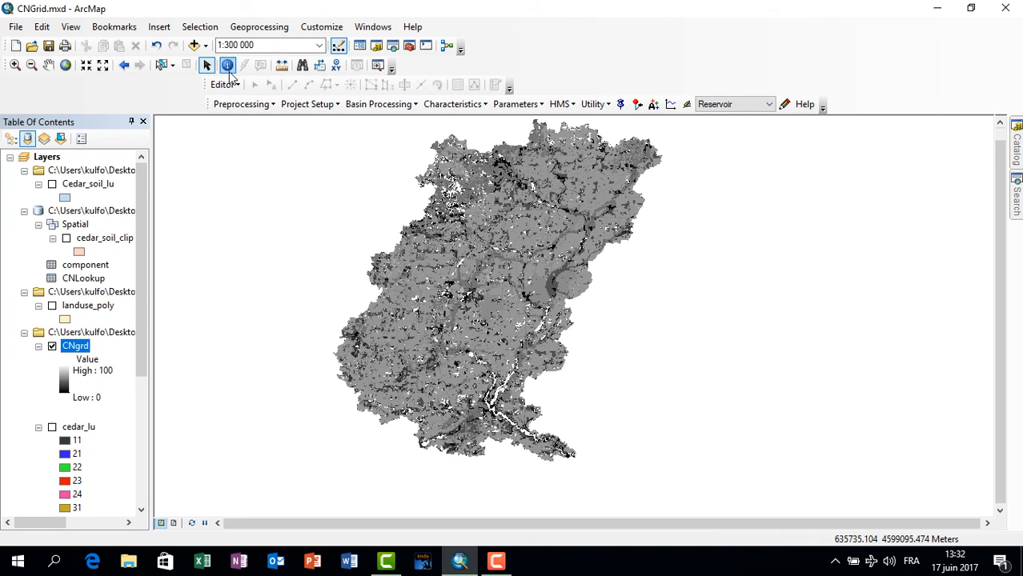
pyautogui.click(430, 297)
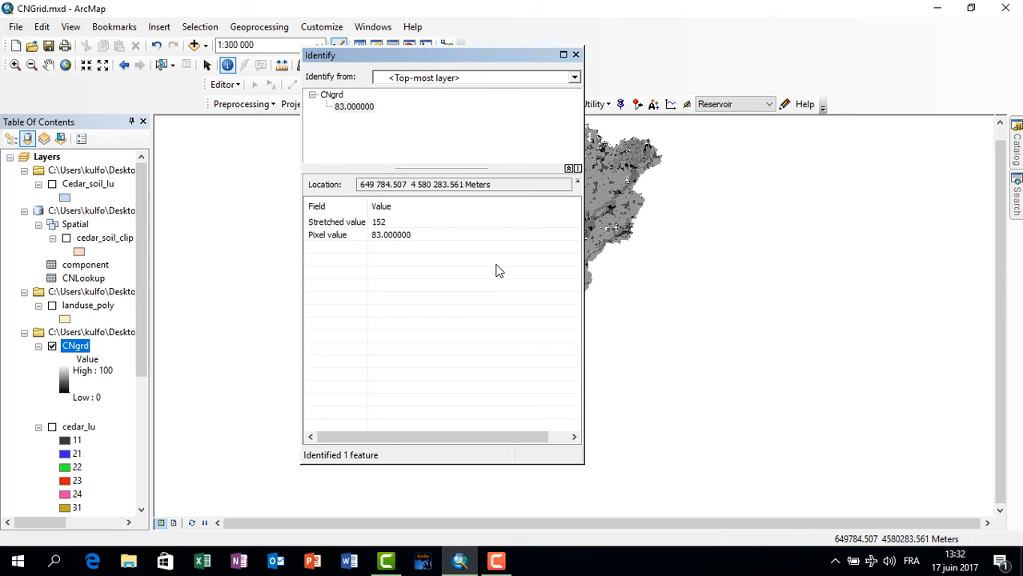
pyautogui.click(576, 55)
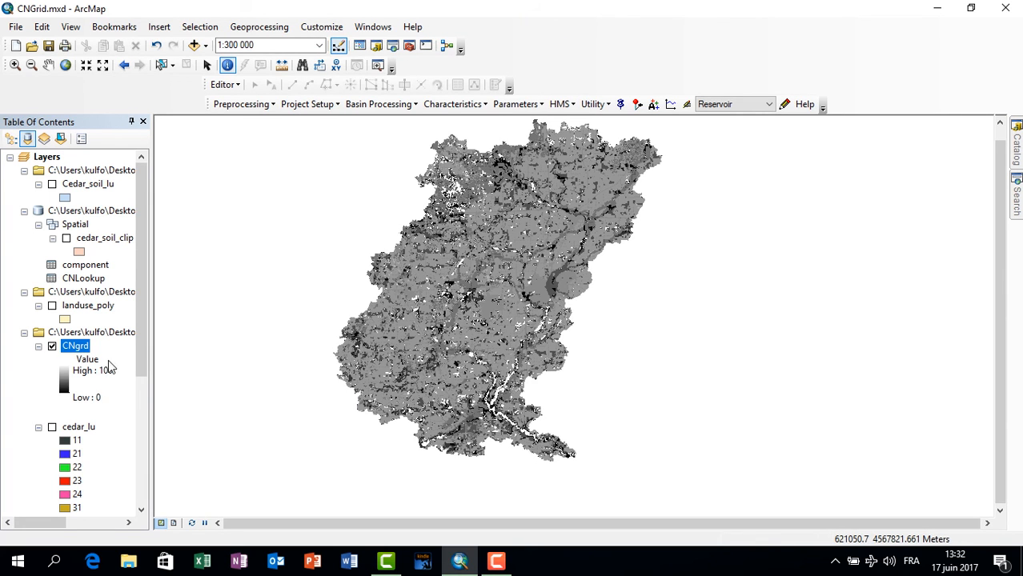
pyautogui.click(510, 335)
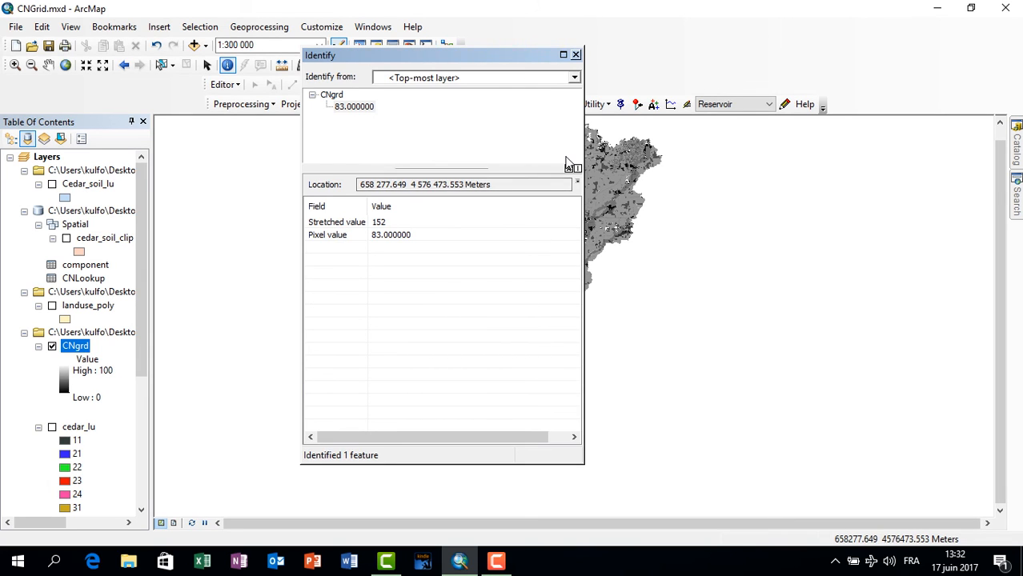
pyautogui.click(575, 54)
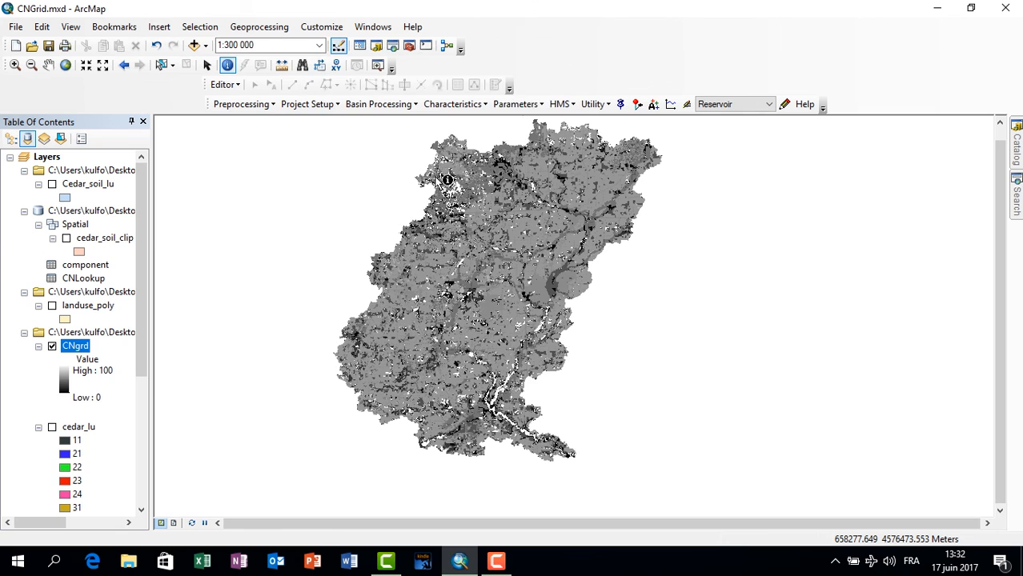
pyautogui.rightClick(76, 348)
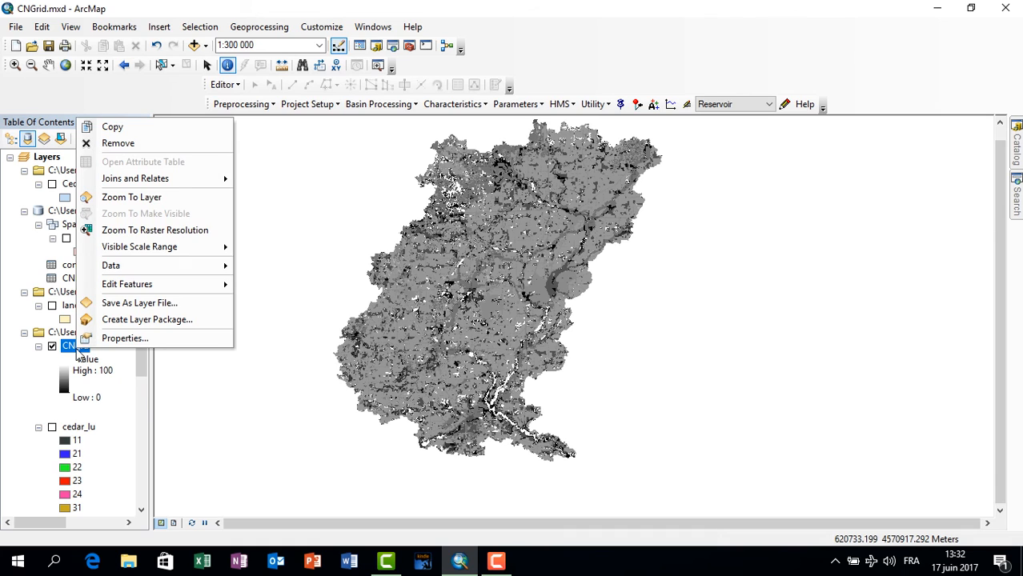
pyautogui.click(276, 384)
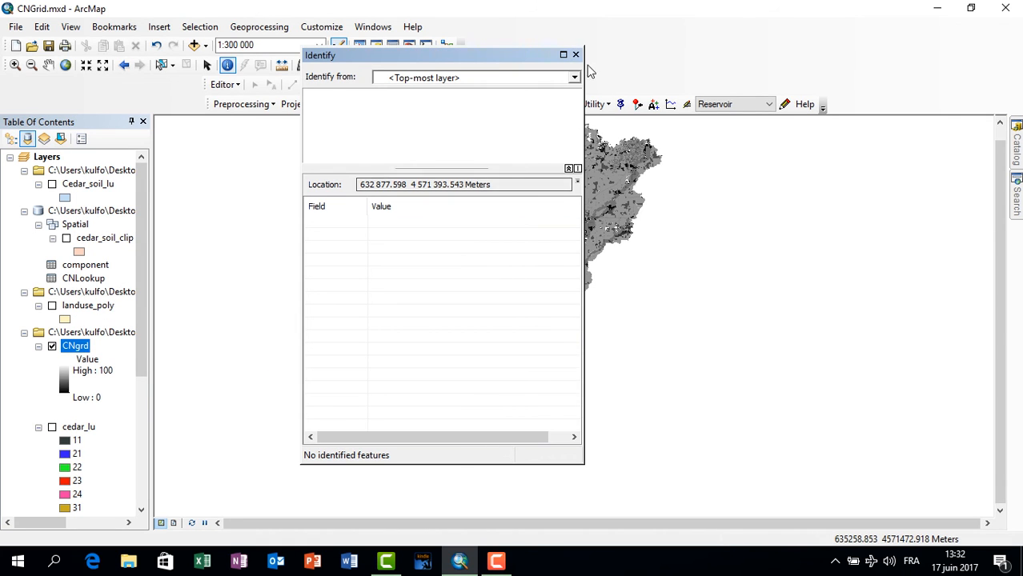
pyautogui.click(575, 55)
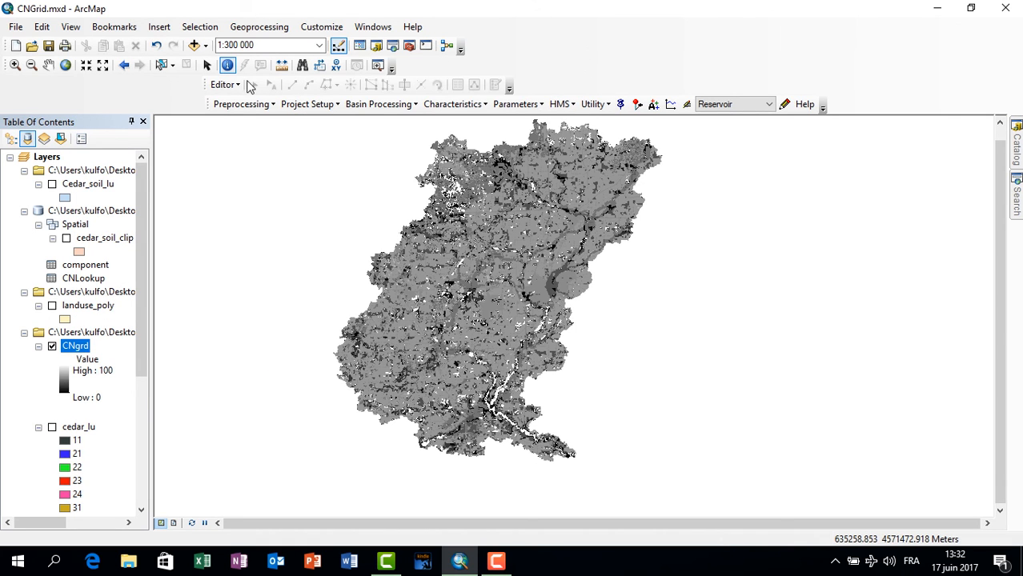
pyautogui.click(206, 65)
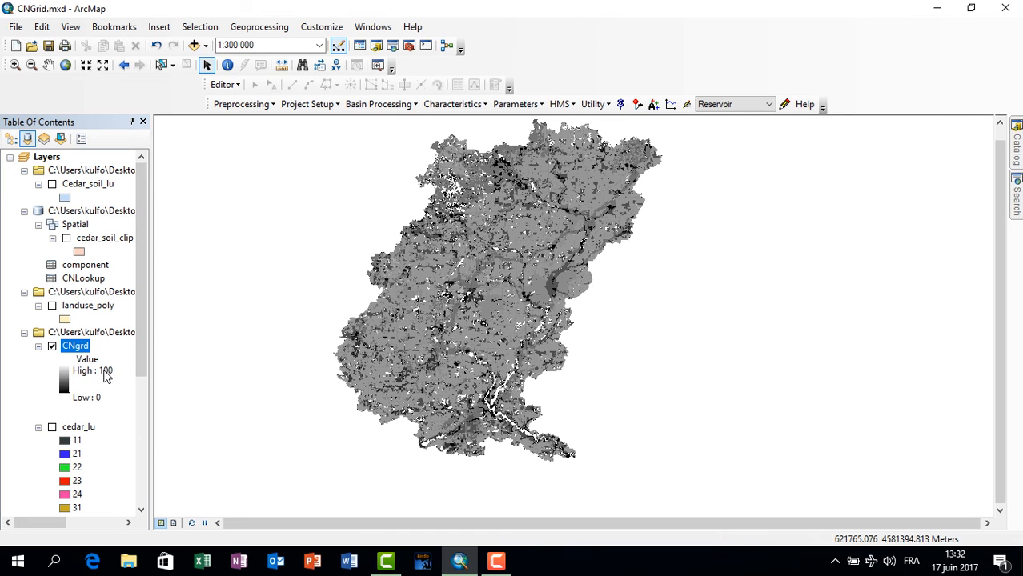
pyautogui.rightClick(71, 350)
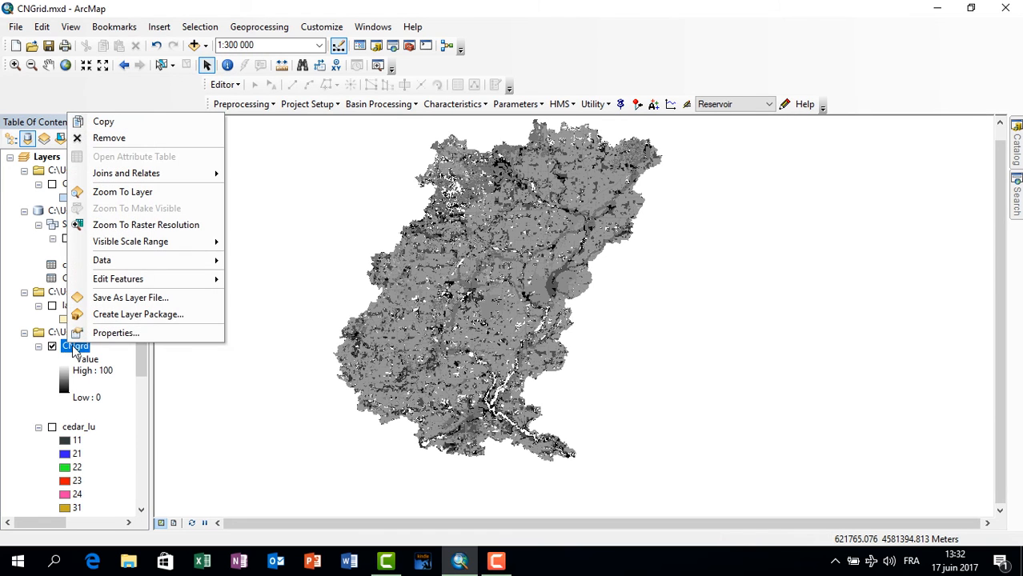
pyautogui.click(301, 281)
pyautogui.scroll(-3, 365, 337)
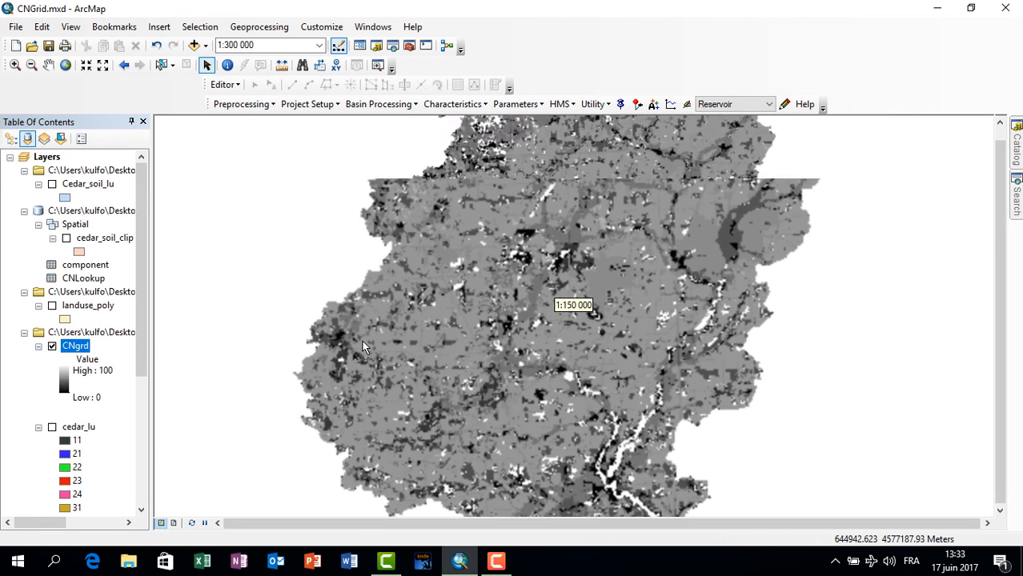
pyautogui.scroll(2, 362, 340)
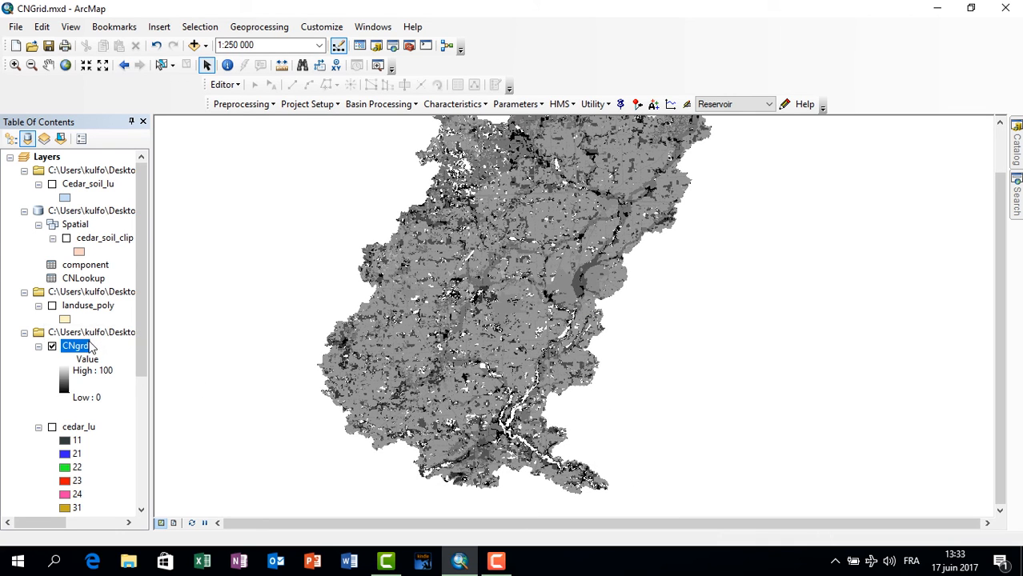
# List the map layers by drawing order and select the CNgrd layer
pyautogui.click(12, 138)
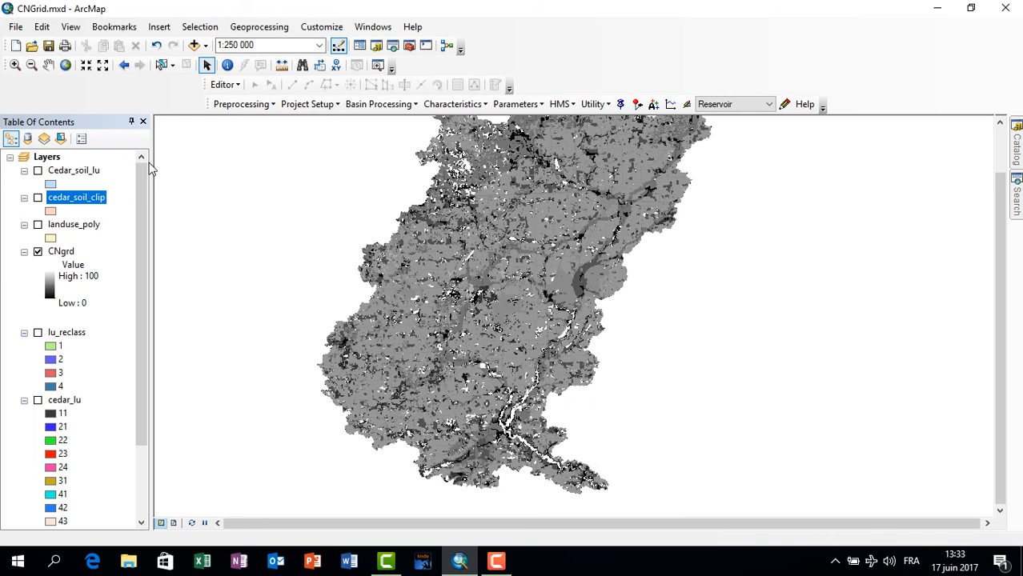
pyautogui.scroll(1, 570, 302)
pyautogui.click(72, 276)
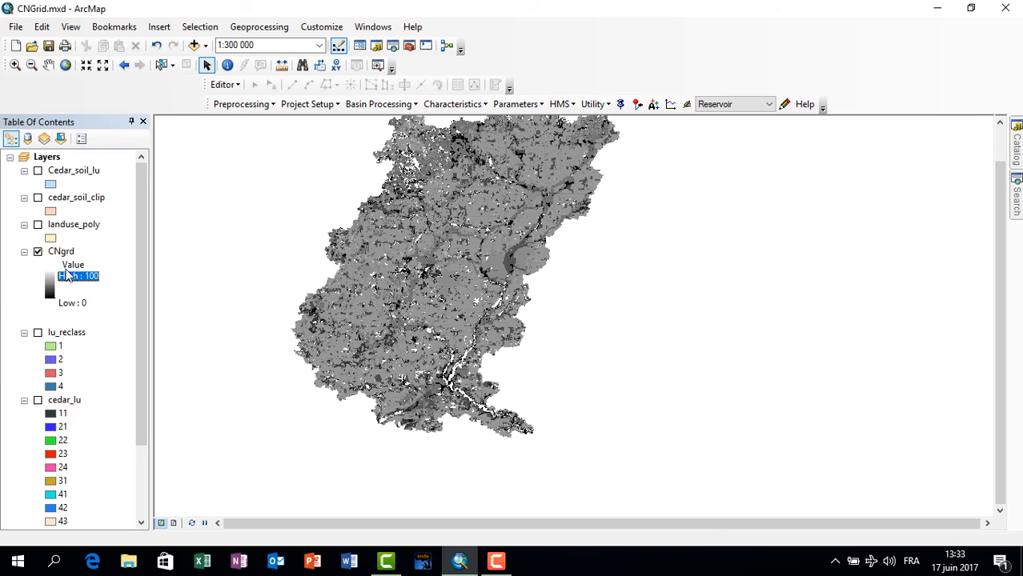
pyautogui.click(62, 254)
pyautogui.rightClick(61, 256)
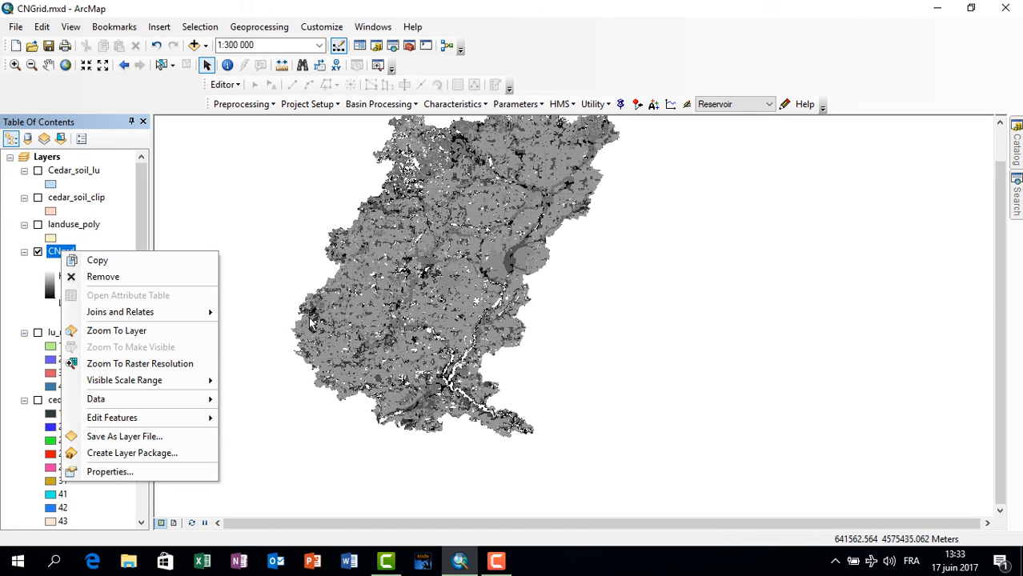
pyautogui.click(243, 291)
# Examine the CNgrd raster's cell pattern up close in the southwestern part of the watershed
pyautogui.scroll(-1, 208, 303)
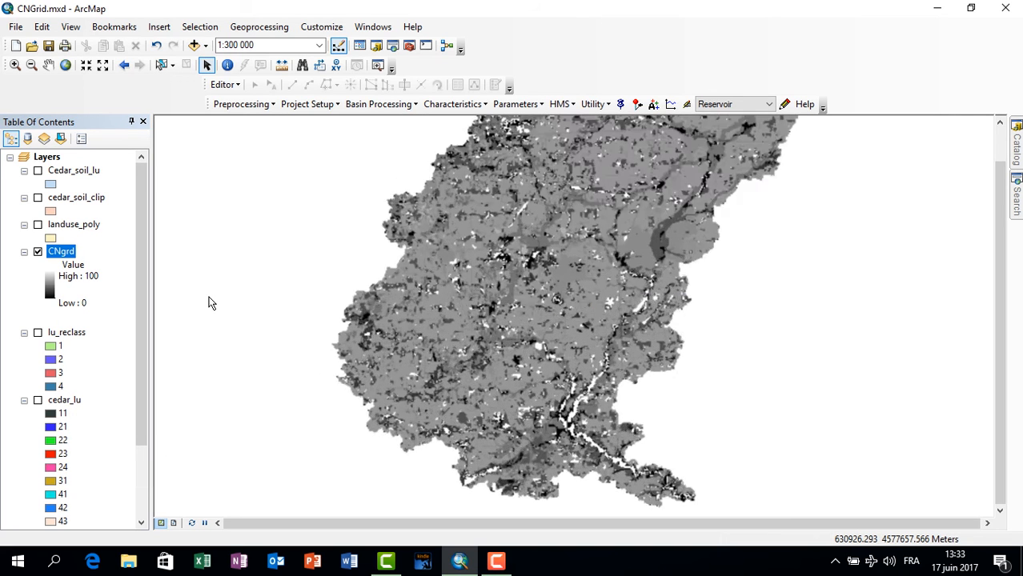
pyautogui.scroll(-1, 209, 301)
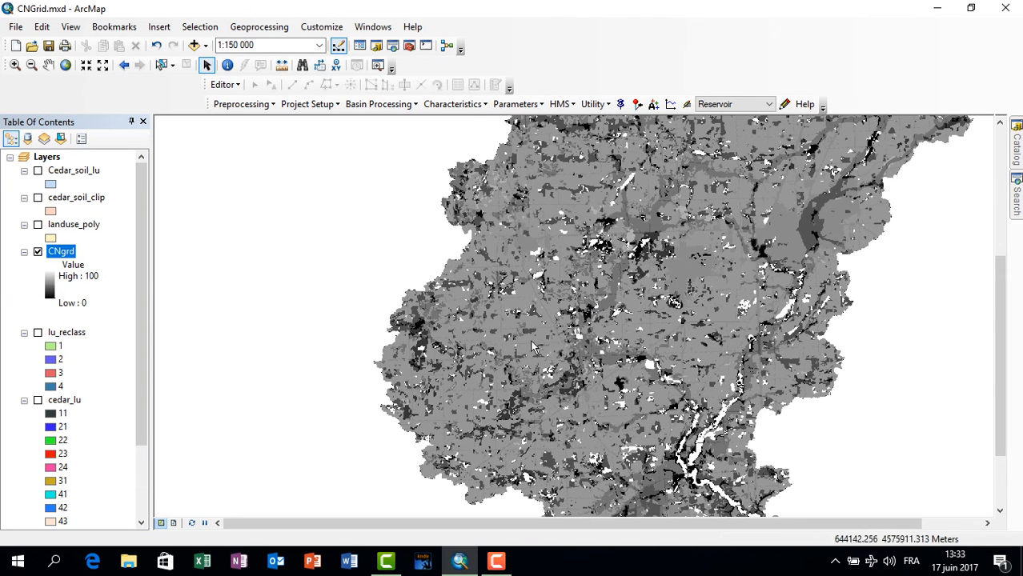
pyautogui.scroll(-1, 543, 344)
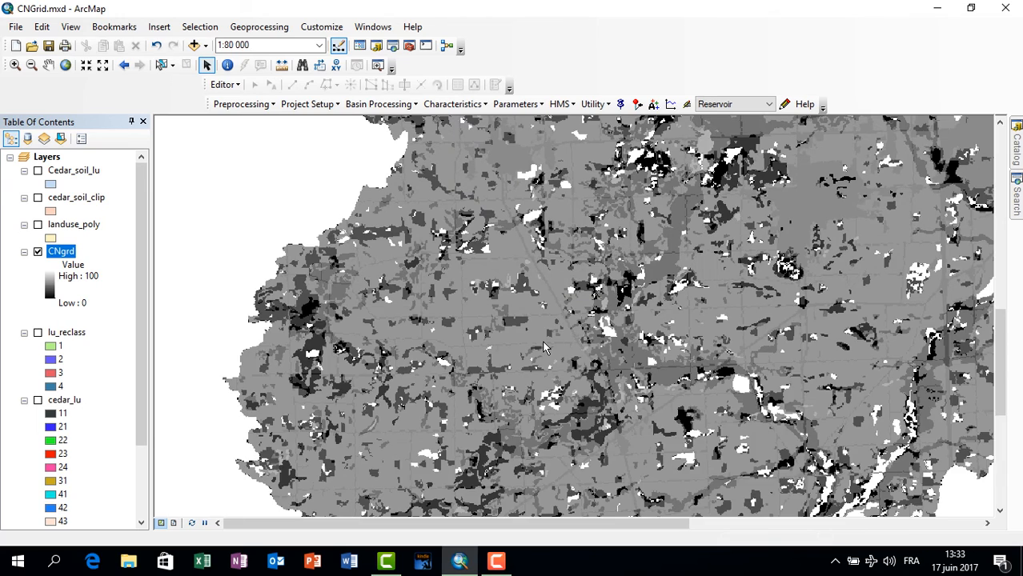
pyautogui.scroll(-1, 543, 346)
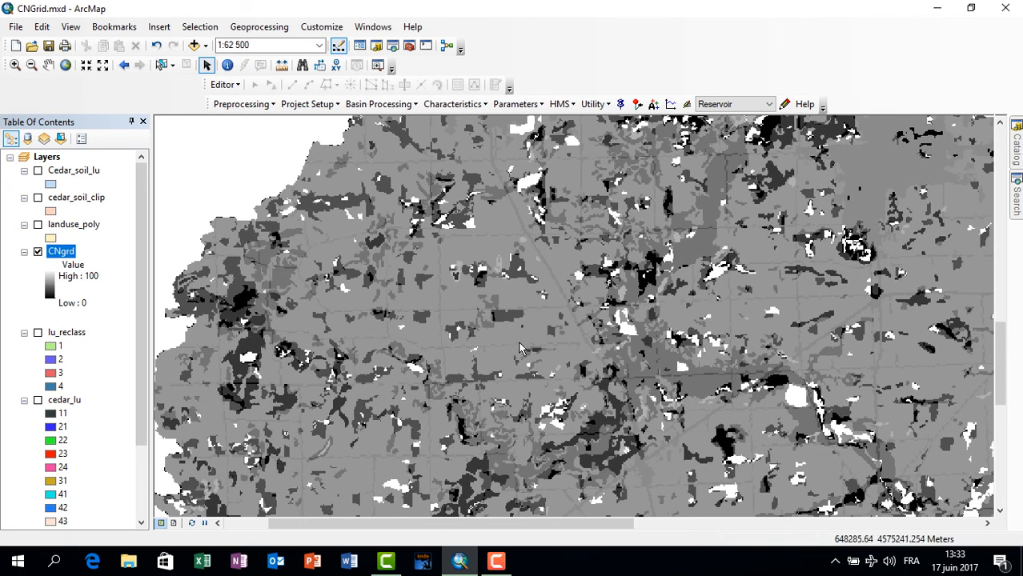
pyautogui.scroll(2, 491, 354)
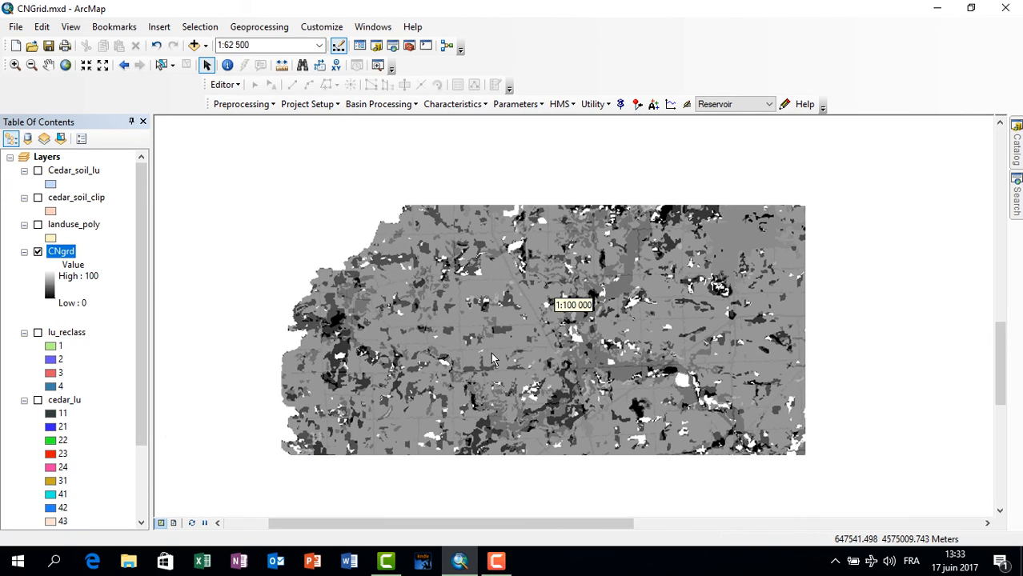
pyautogui.scroll(5, 492, 359)
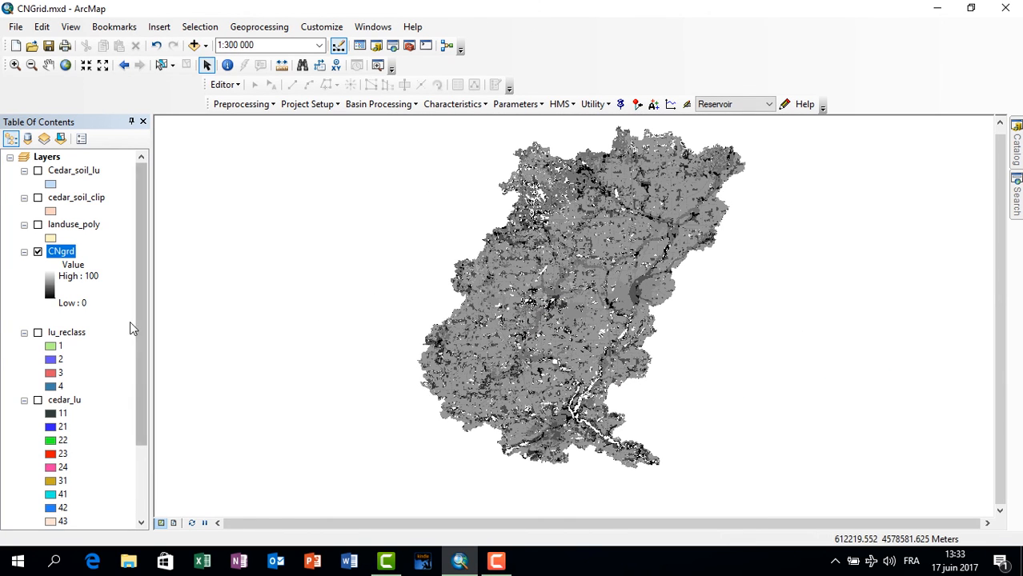
pyautogui.rightClick(70, 258)
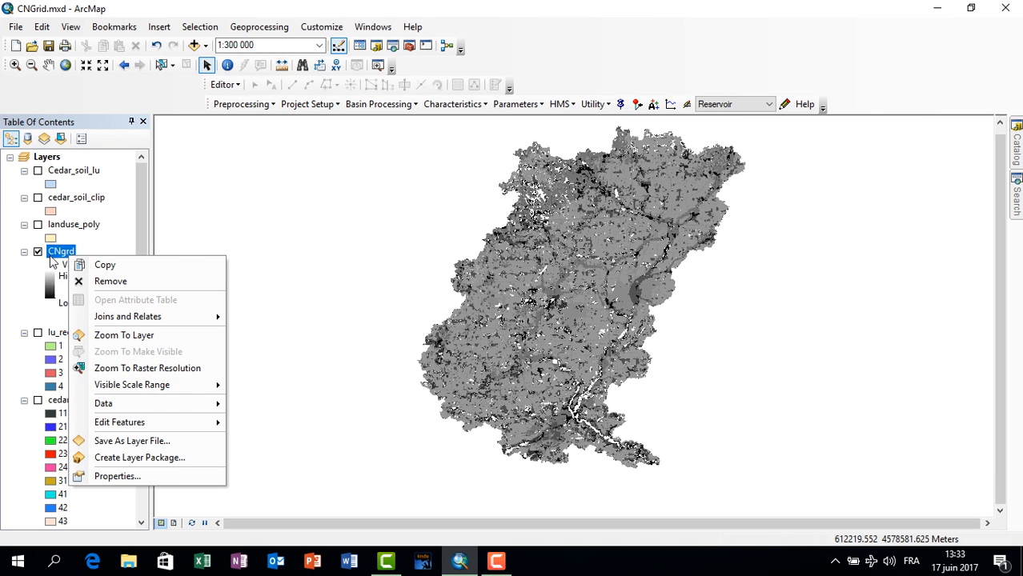
pyautogui.click(237, 85)
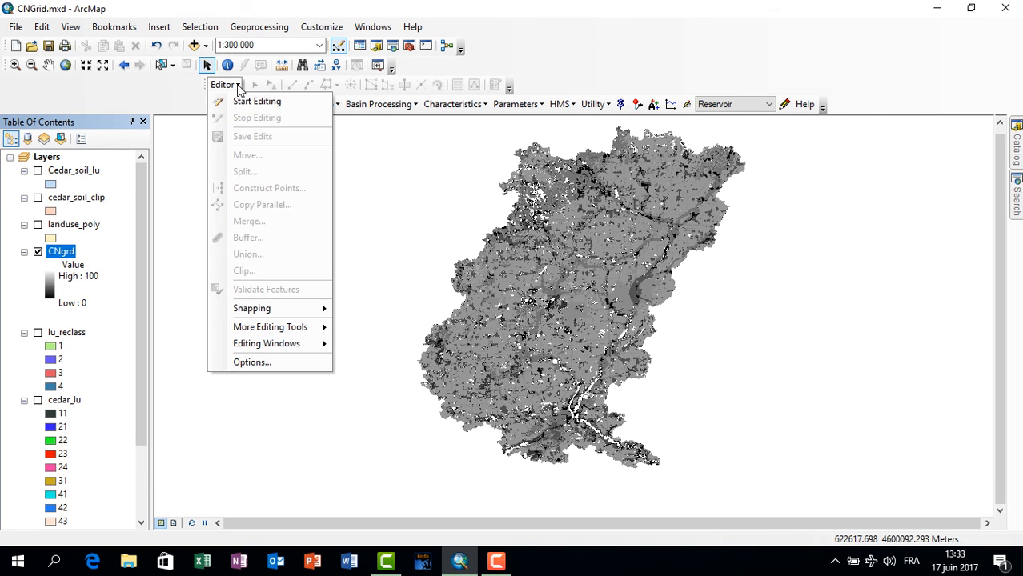
pyautogui.click(246, 101)
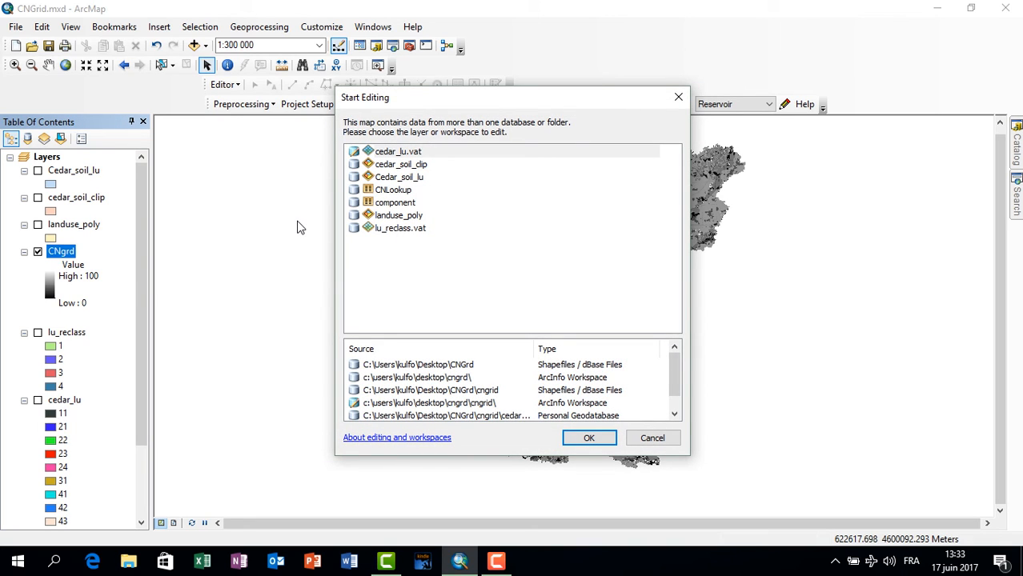
pyautogui.click(653, 443)
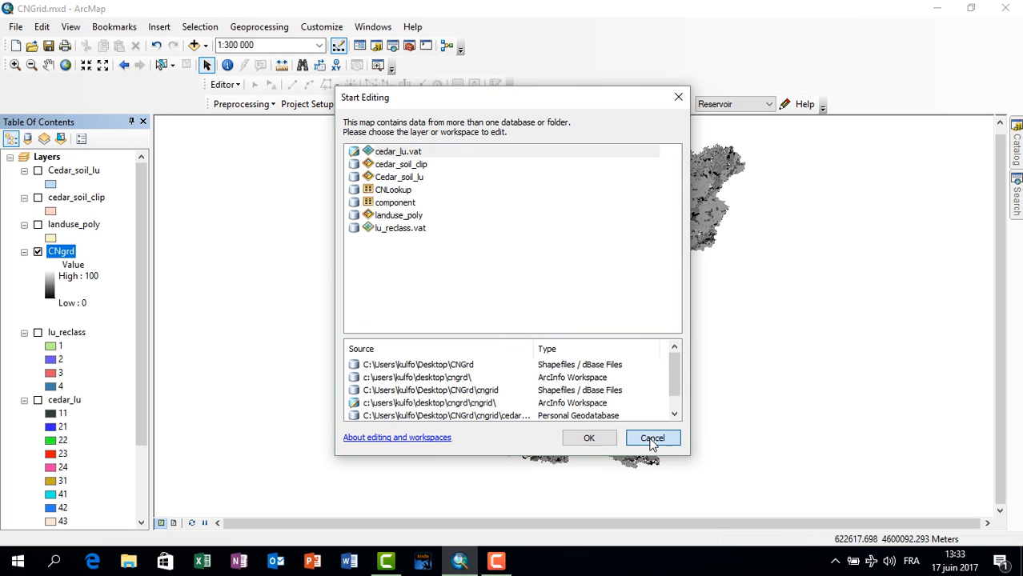
# Save the CNGrid.mxd map document
pyautogui.rightClick(64, 253)
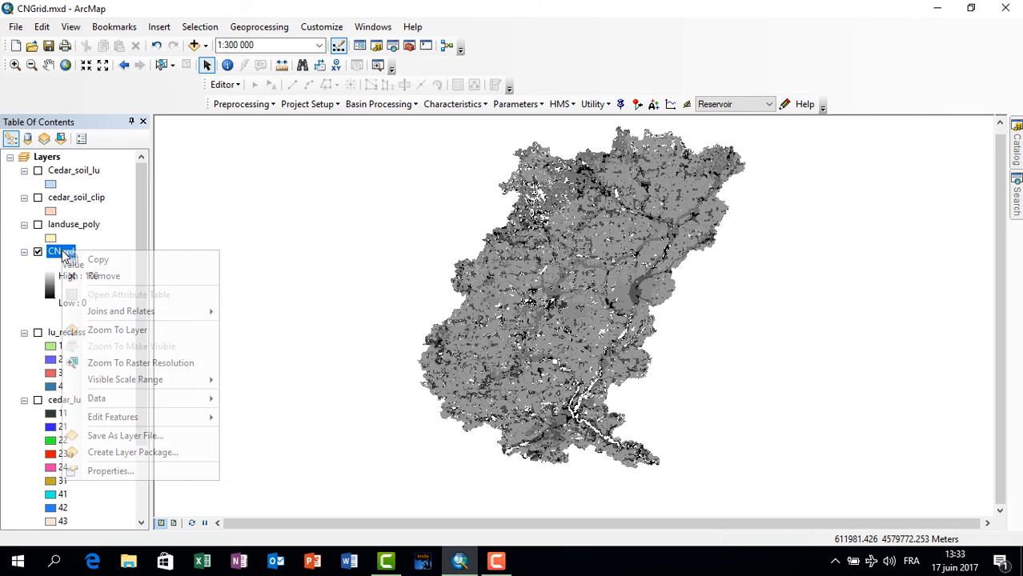
pyautogui.click(376, 286)
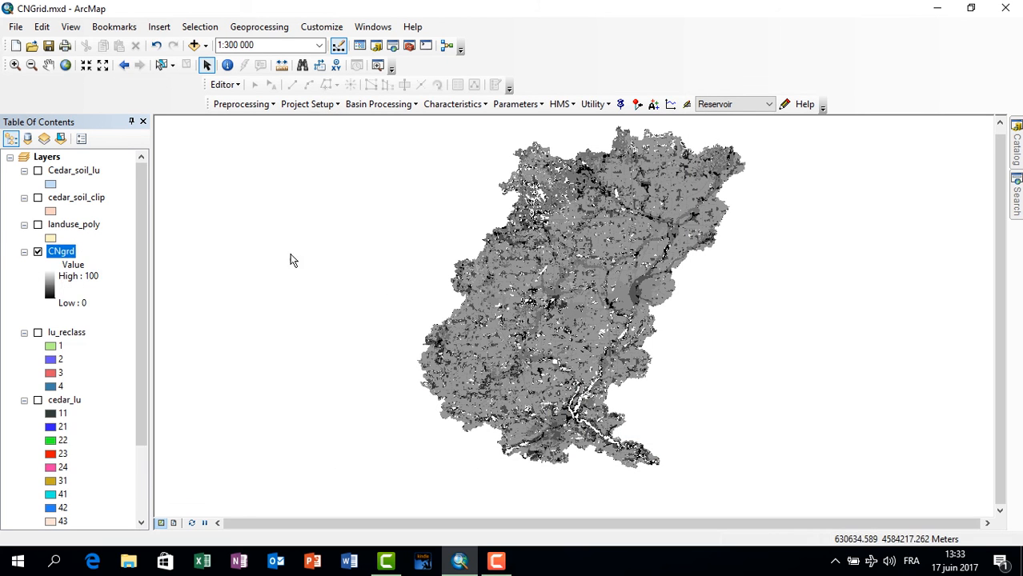
pyautogui.click(49, 46)
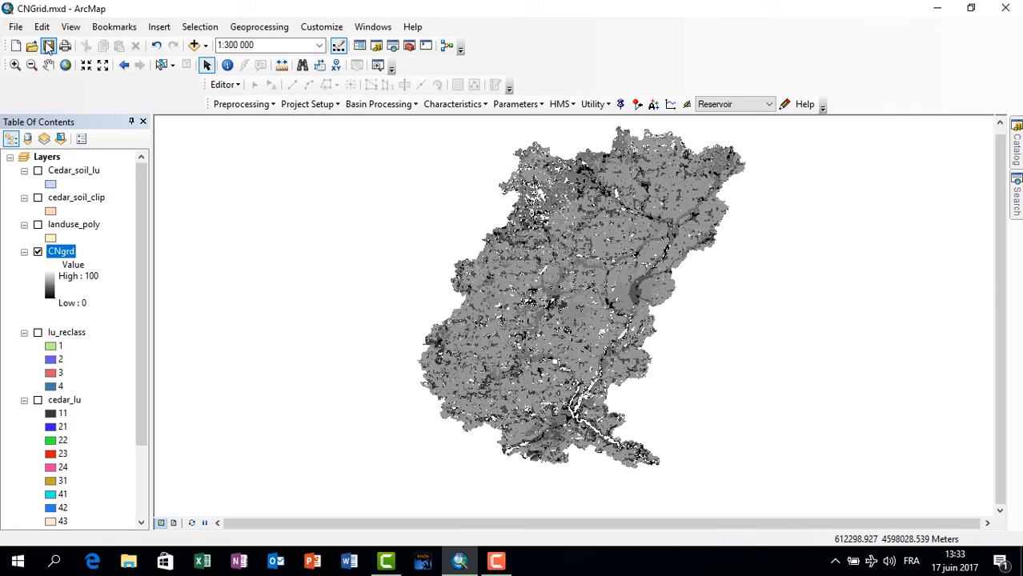